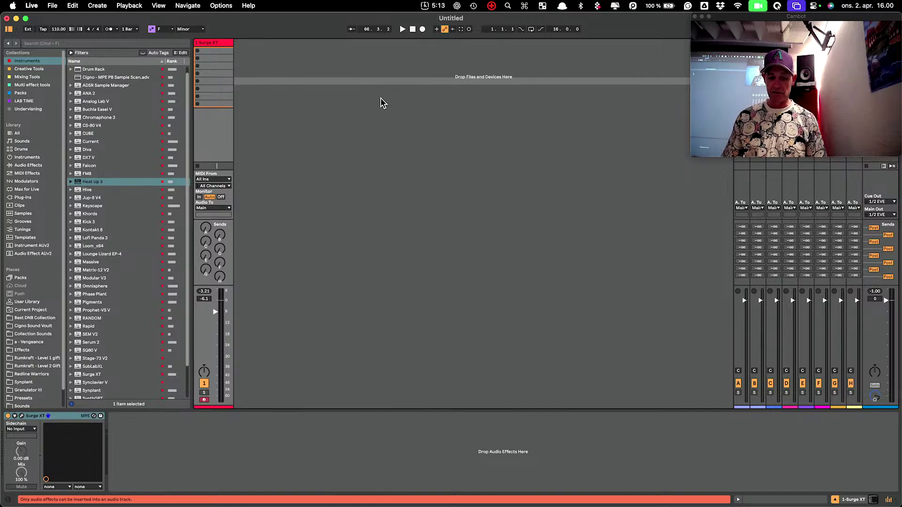
Step: Open the Surge XT instrument's plug-in window and apply the Royal Surge XT skin
left_click(21, 416)
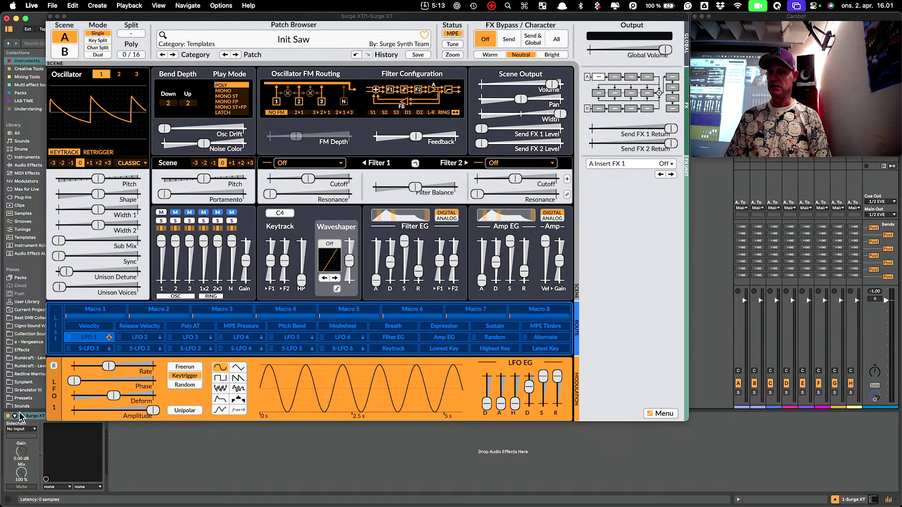
left_click_drag(20, 415, 594, 376)
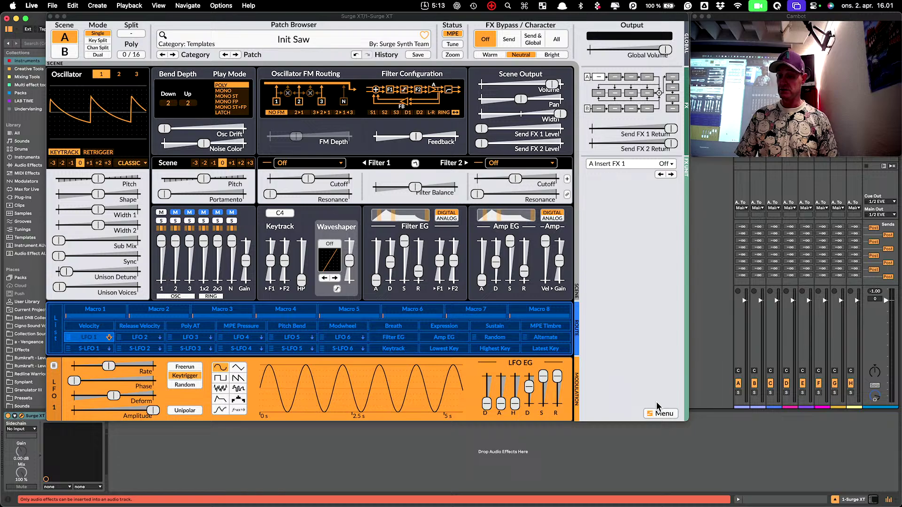
left_click(661, 414)
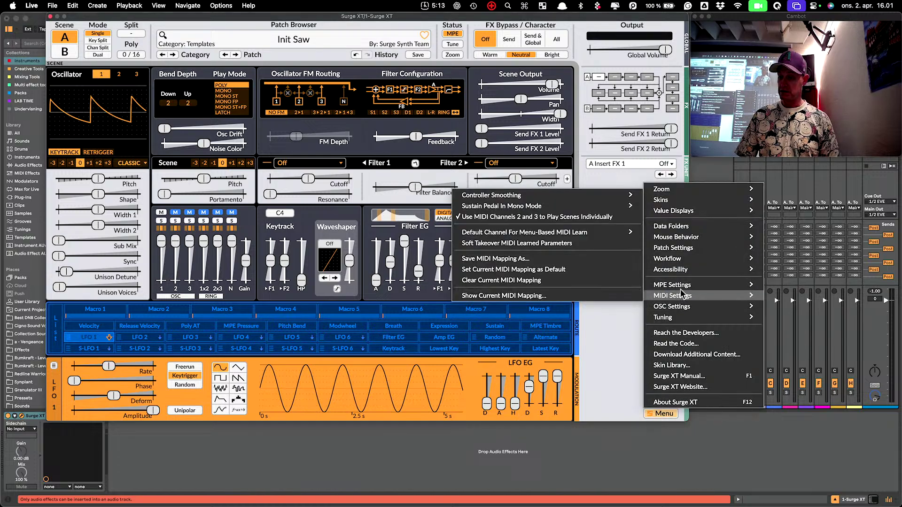
mouse_move(680, 201)
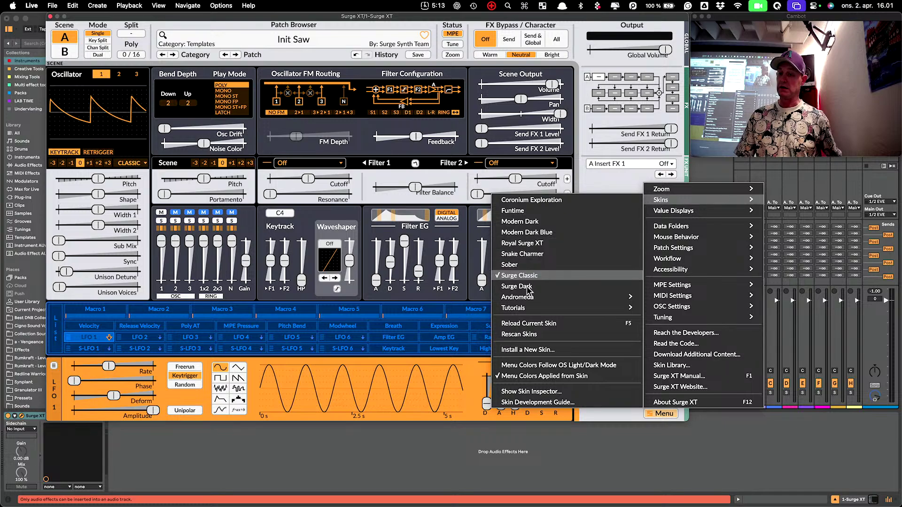
left_click(535, 243)
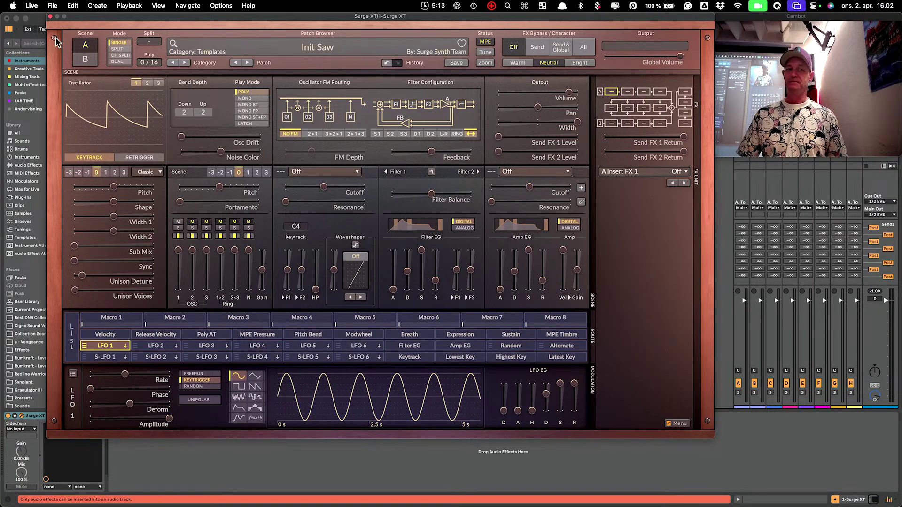
Step: View scene B's parameters and return to scene A, comparing the two scenes
left_click(85, 59)
left_click(85, 47)
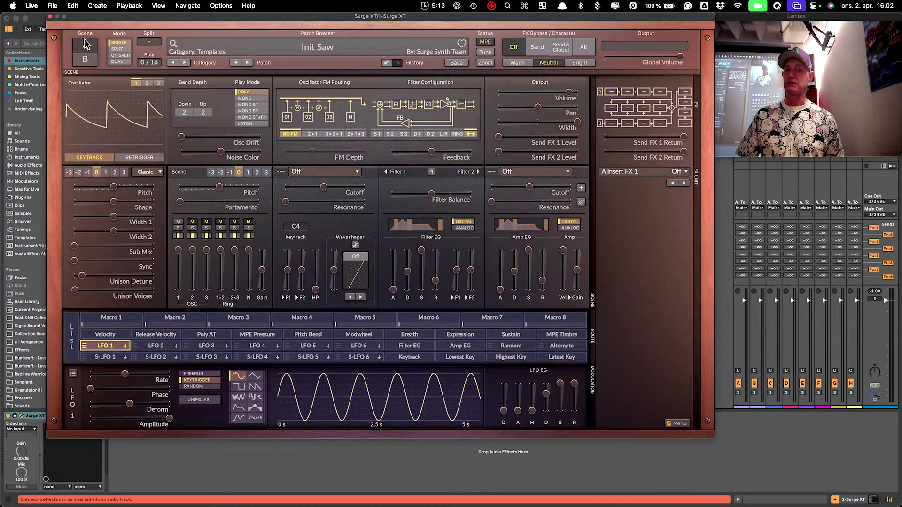
left_click(85, 60)
left_click(85, 46)
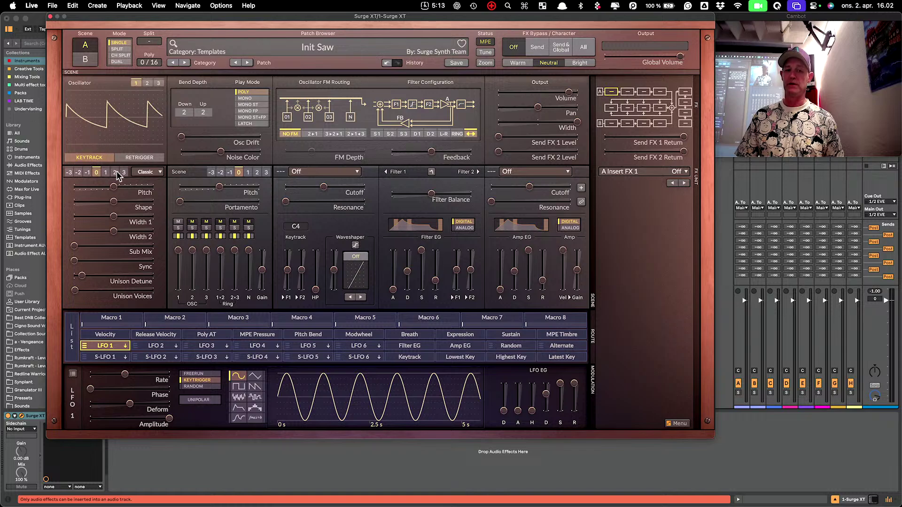
Step: Raise oscillator 1's pitch in scene A, compare it with scene B's pitch, and reset scene A's pitch to its default
mouse_move(117, 185)
left_mouse_down()
mouse_move(137, 185)
mouse_move(112, 177)
left_mouse_up()
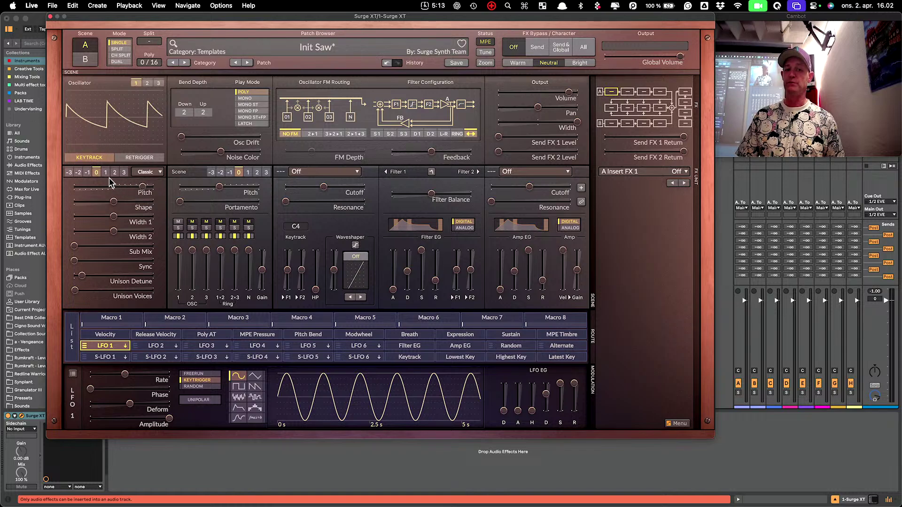
left_click(88, 61)
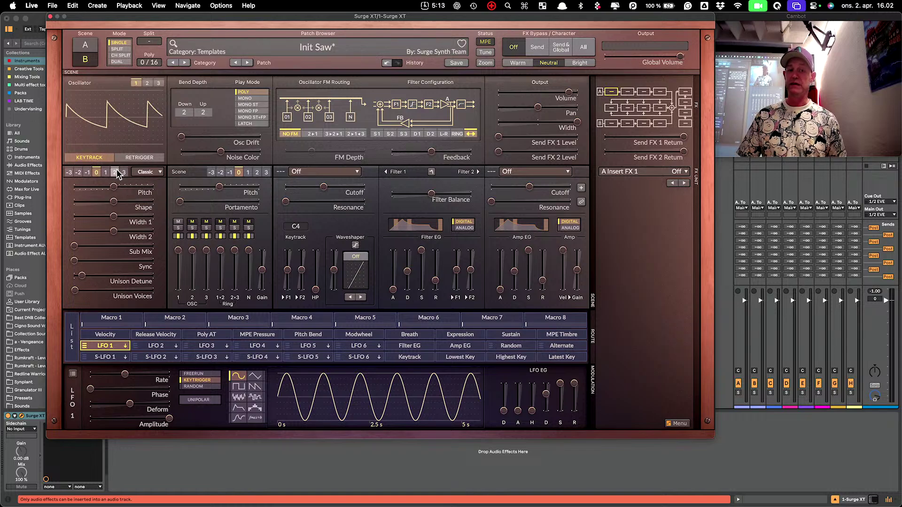
mouse_move(115, 185)
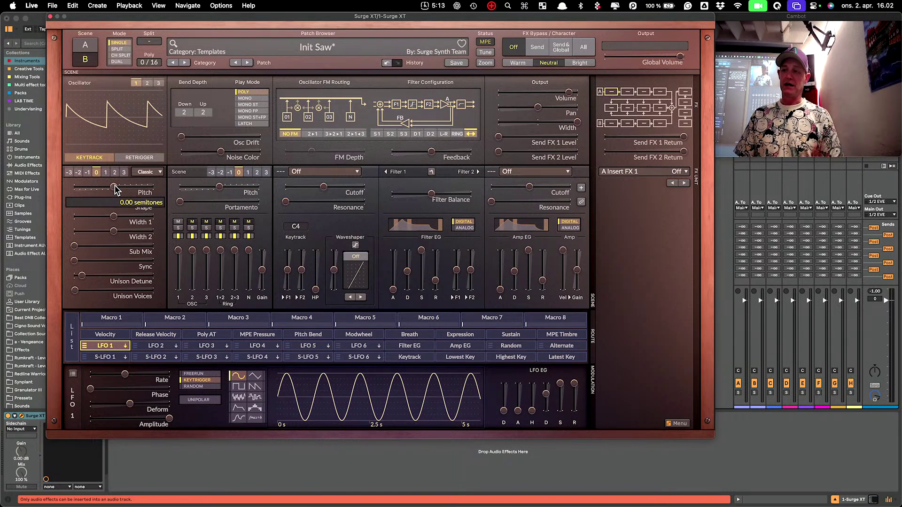
left_click(85, 44)
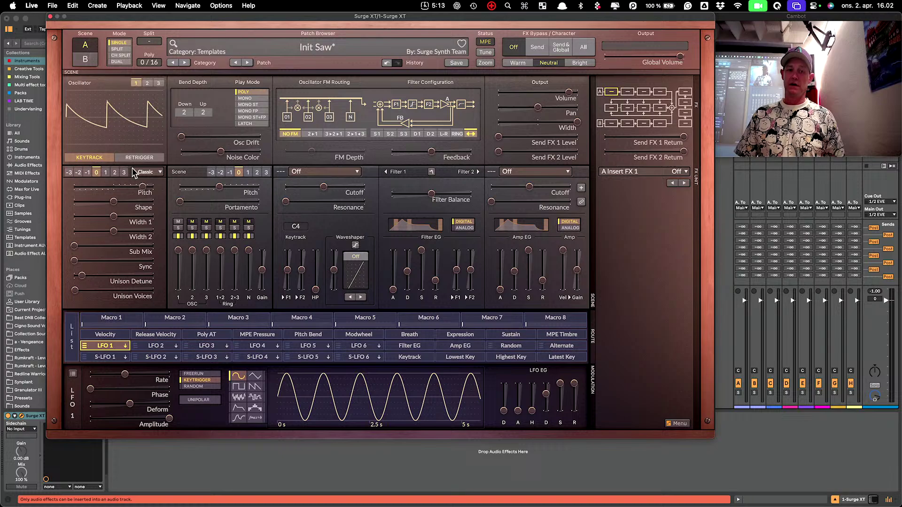
double_click(144, 188)
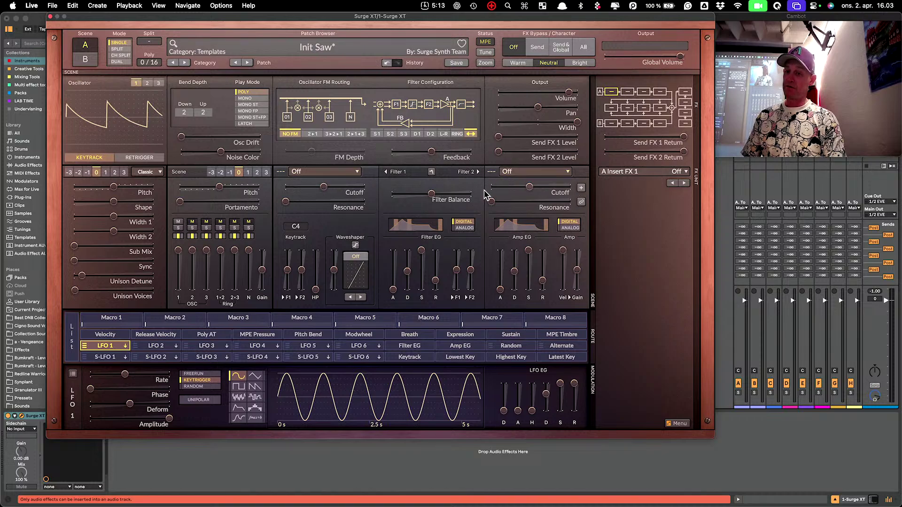
mouse_move(553, 205)
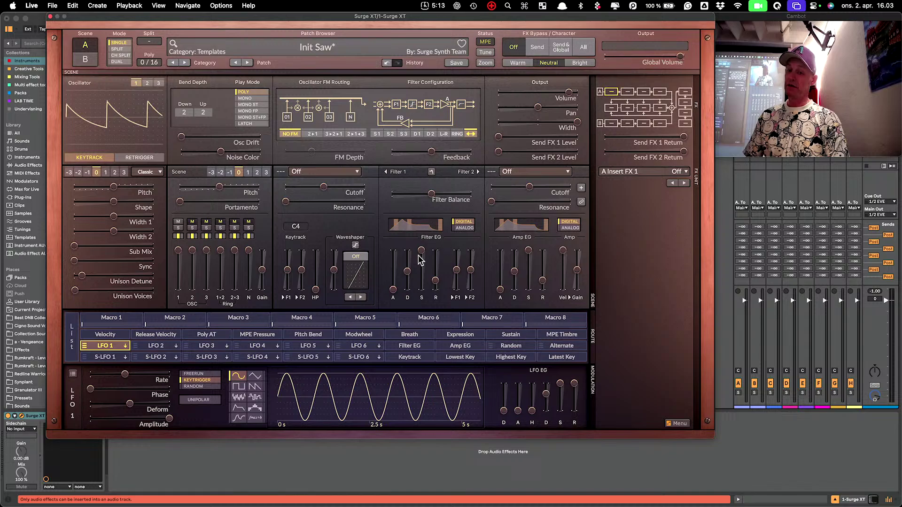
mouse_move(434, 288)
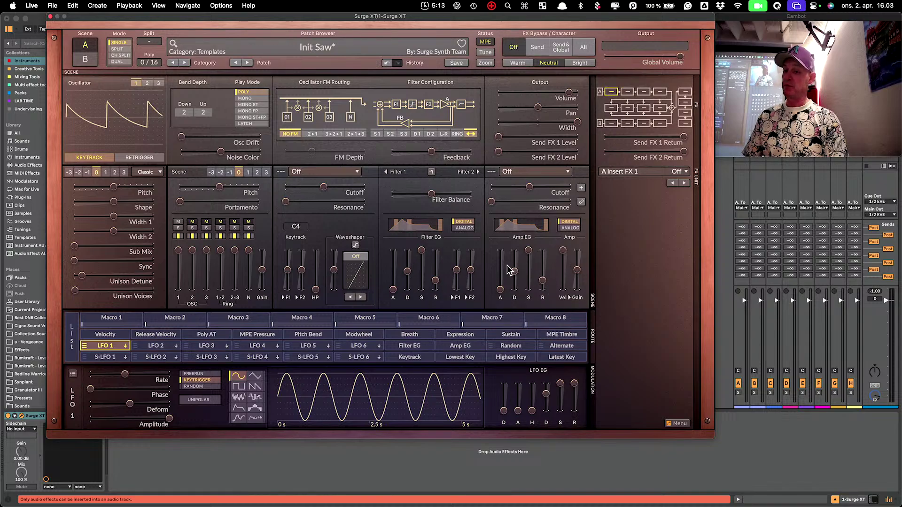
mouse_move(529, 263)
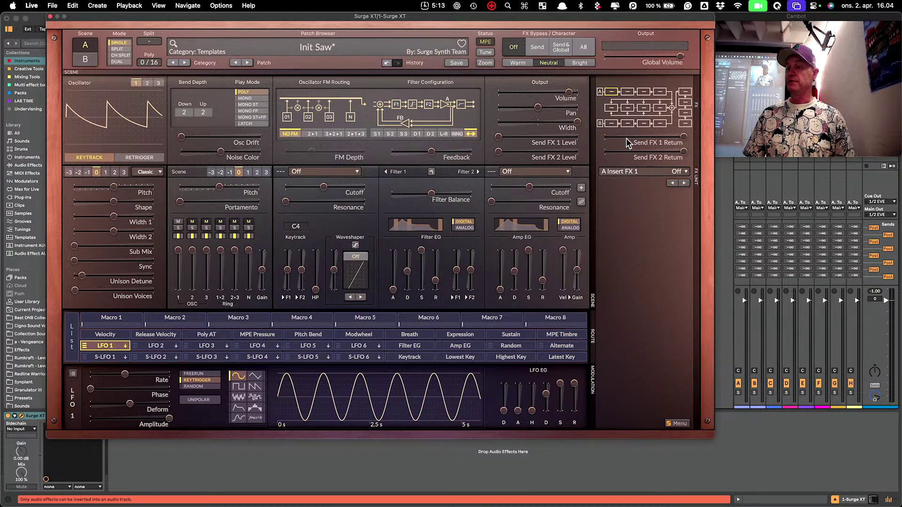
mouse_move(652, 148)
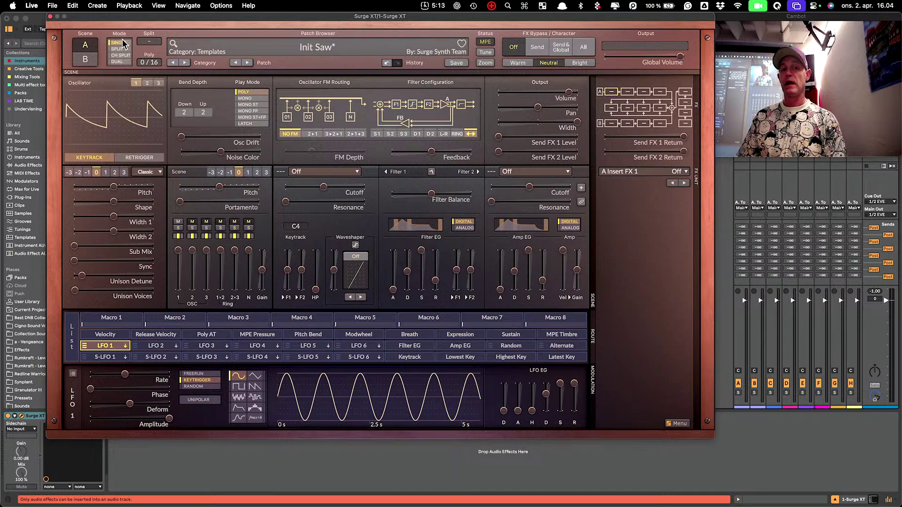
Step: Select scene B, try the Split and Ch Split scene modes, and set the mode back to Single
left_click(86, 60)
left_click(86, 46)
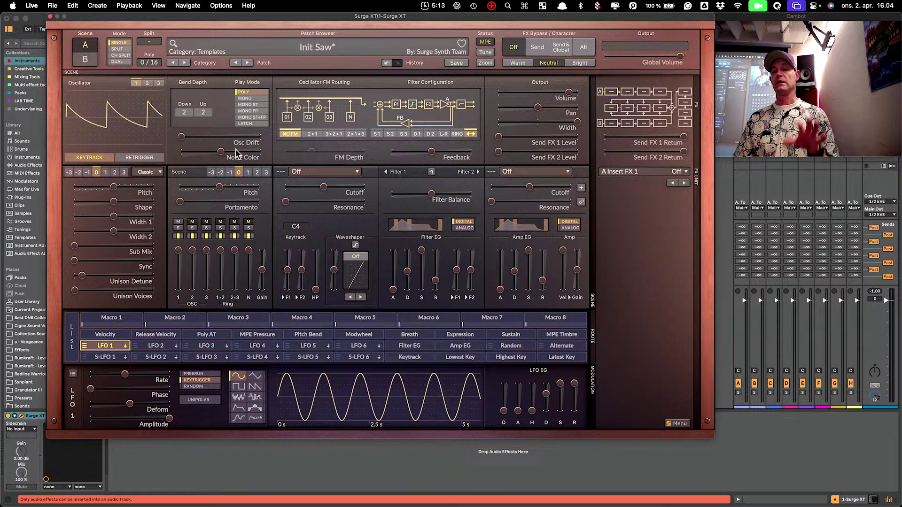
left_click(81, 62)
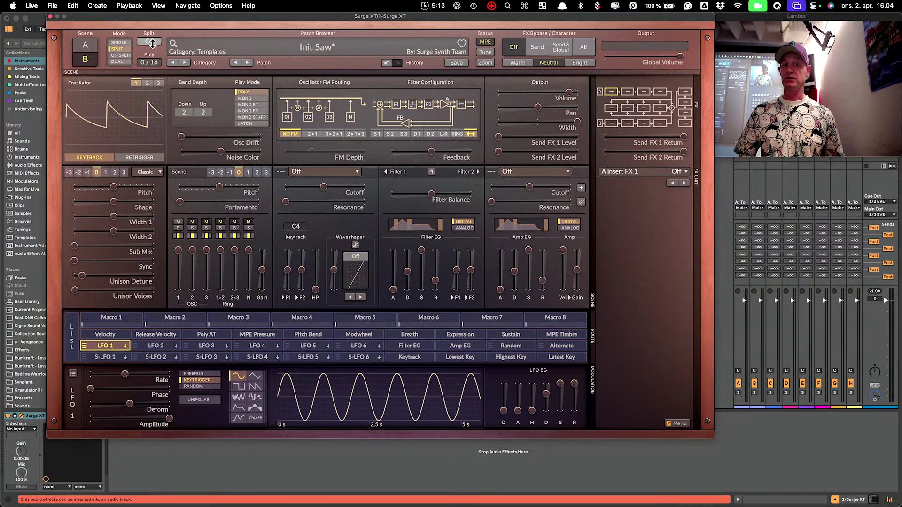
left_click(123, 56)
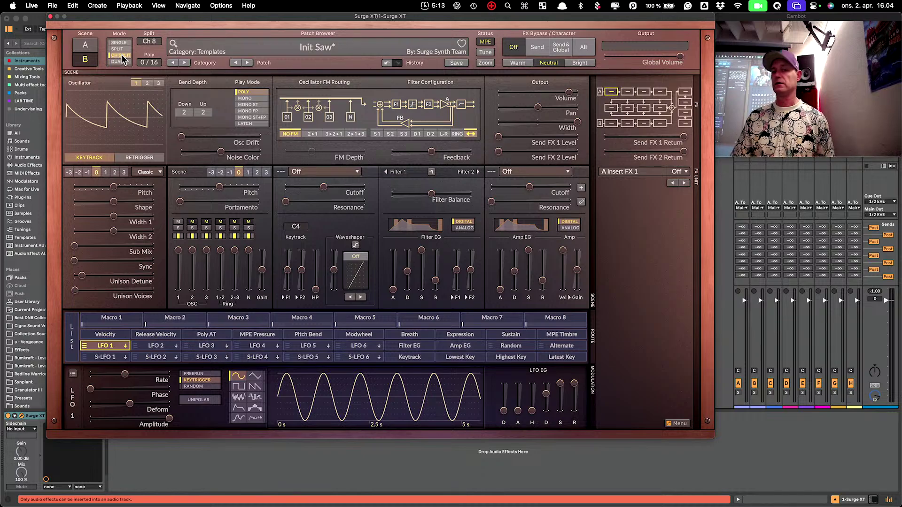
left_click(119, 42)
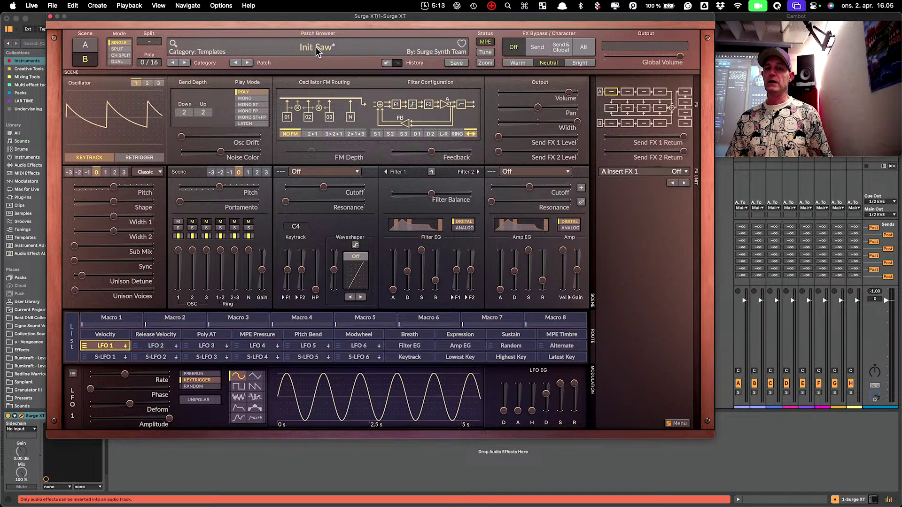
Step: Browse the factory, third-party and user patch categories in the patch browser, including Leads and Cigno Sound, without loading a patch
left_click(303, 47)
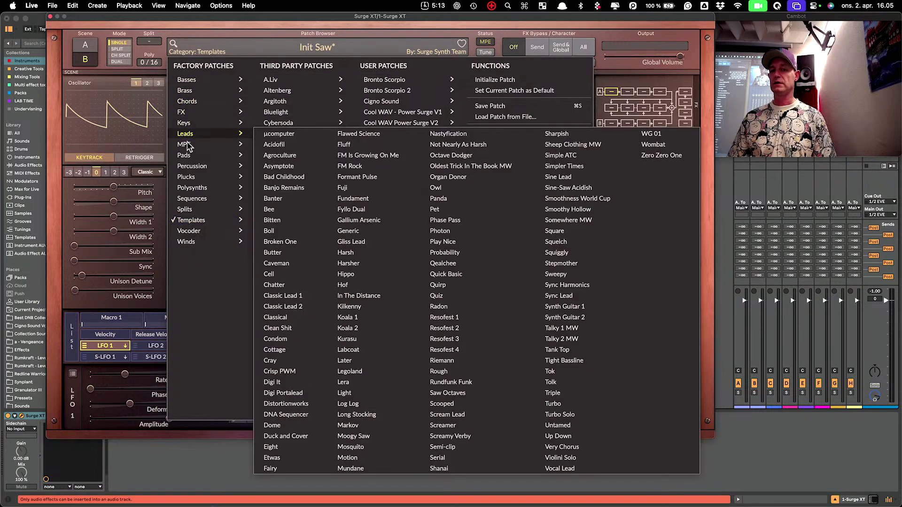
mouse_move(187, 134)
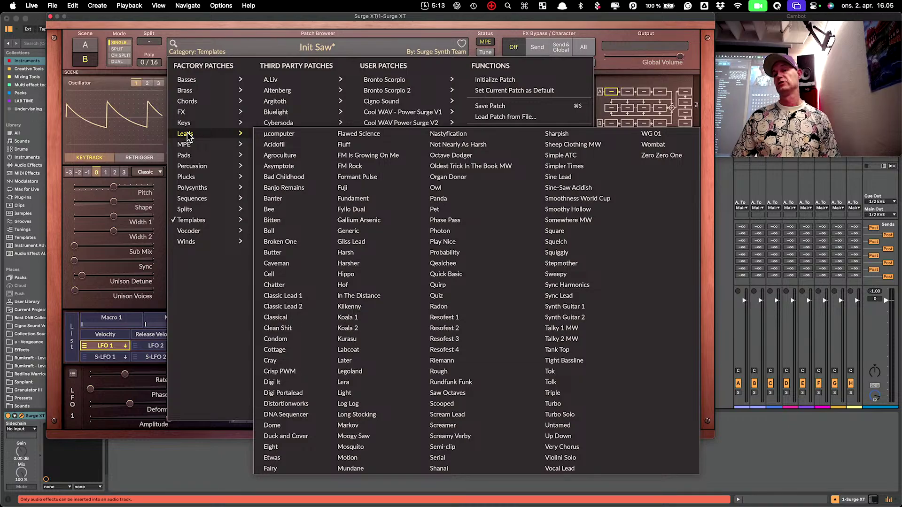
mouse_move(304, 78)
mouse_move(361, 80)
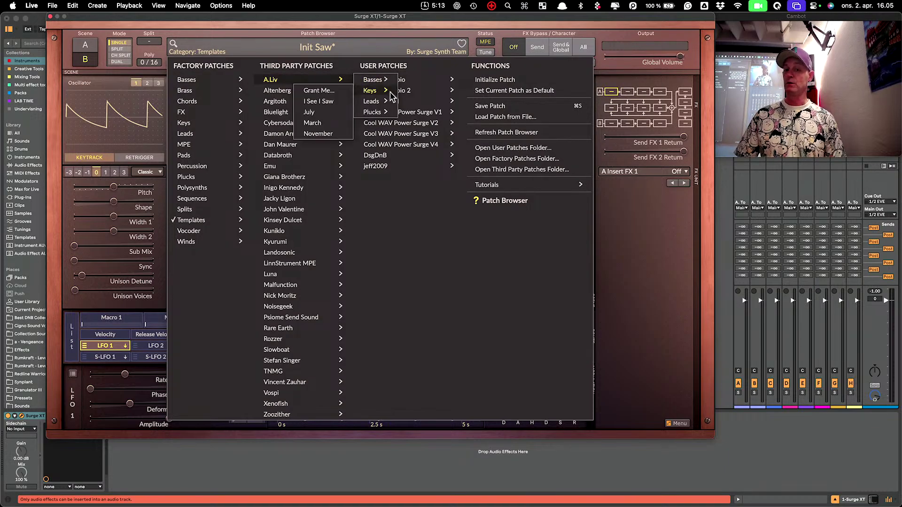
mouse_move(380, 114)
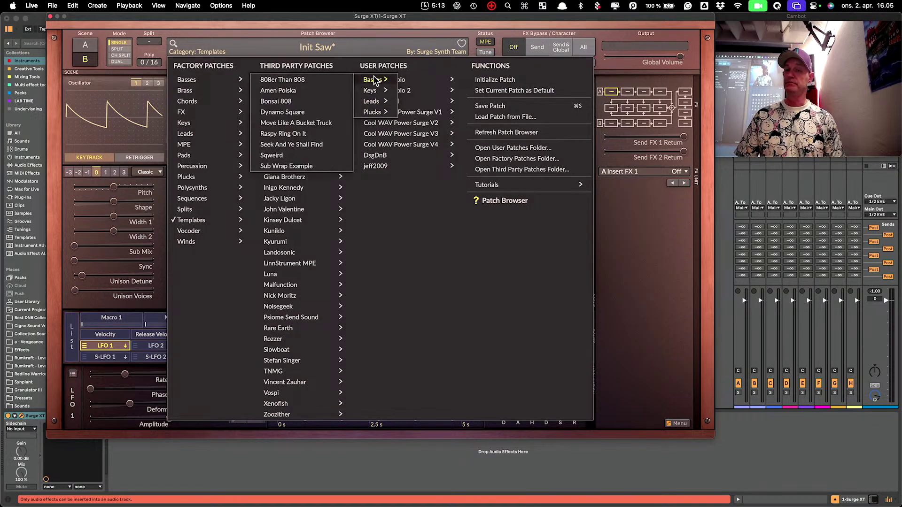
mouse_move(307, 186)
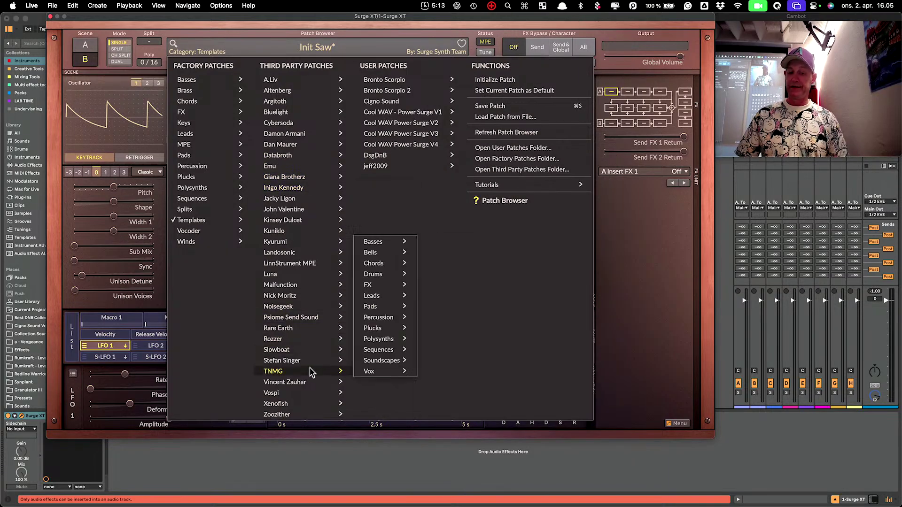
mouse_move(309, 382)
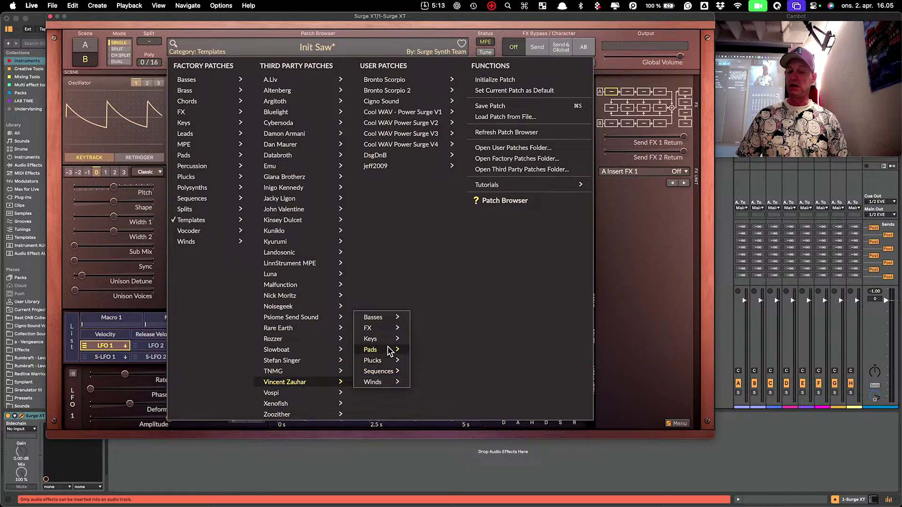
mouse_move(389, 320)
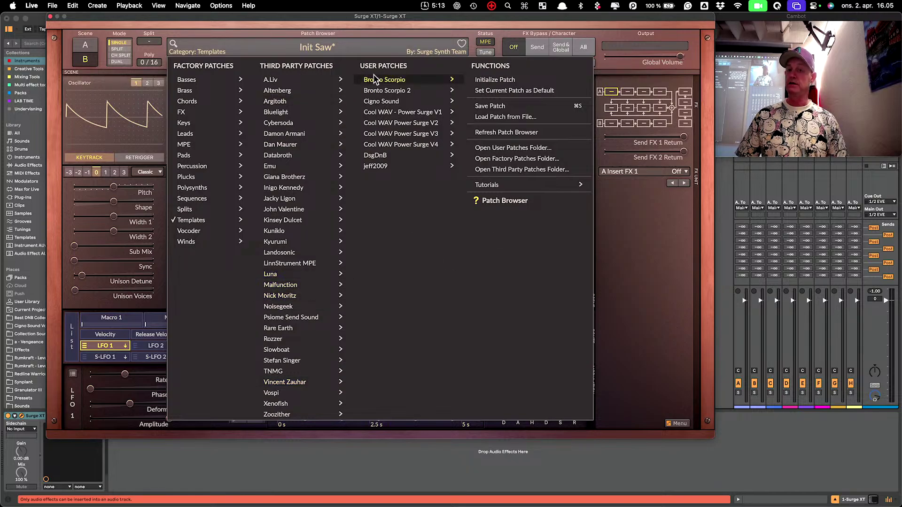
mouse_move(413, 90)
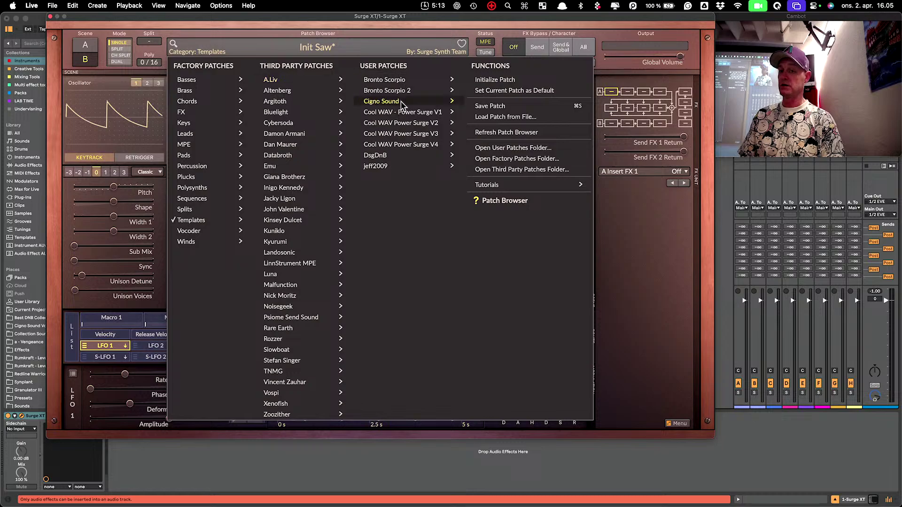
mouse_move(511, 135)
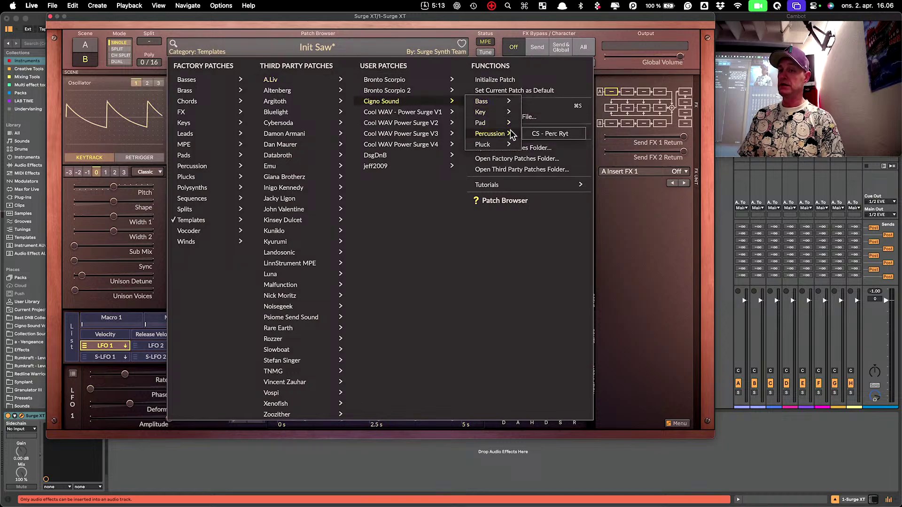
mouse_move(339, 374)
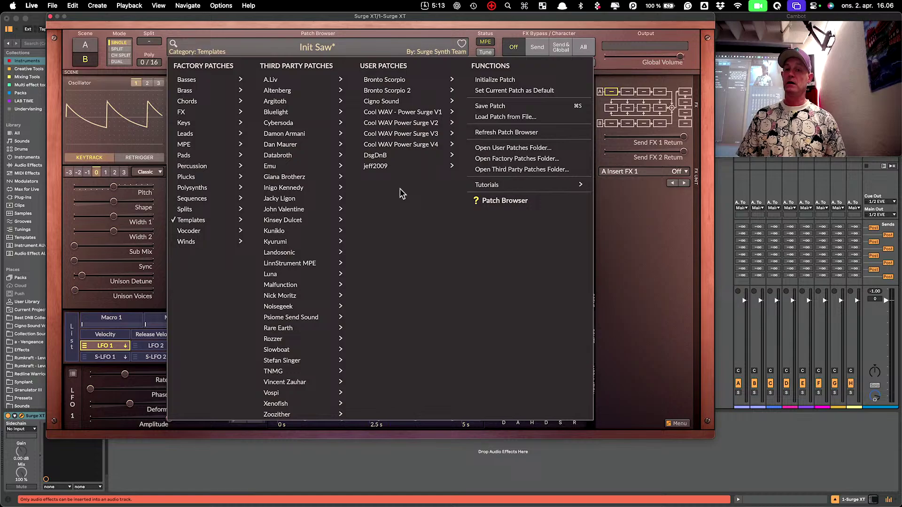
left_click(319, 47)
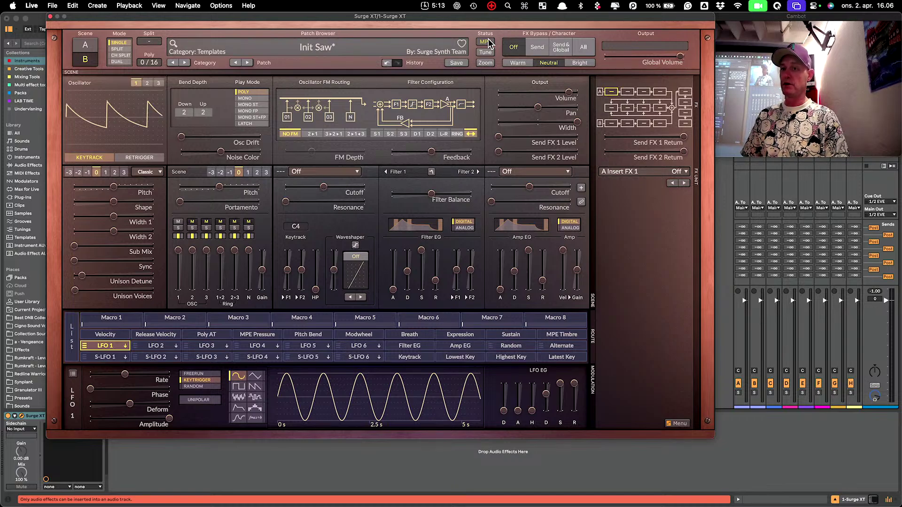
Step: View the tuning options, and try the interface zoom at 125% before setting it back to 150%
left_click(487, 52)
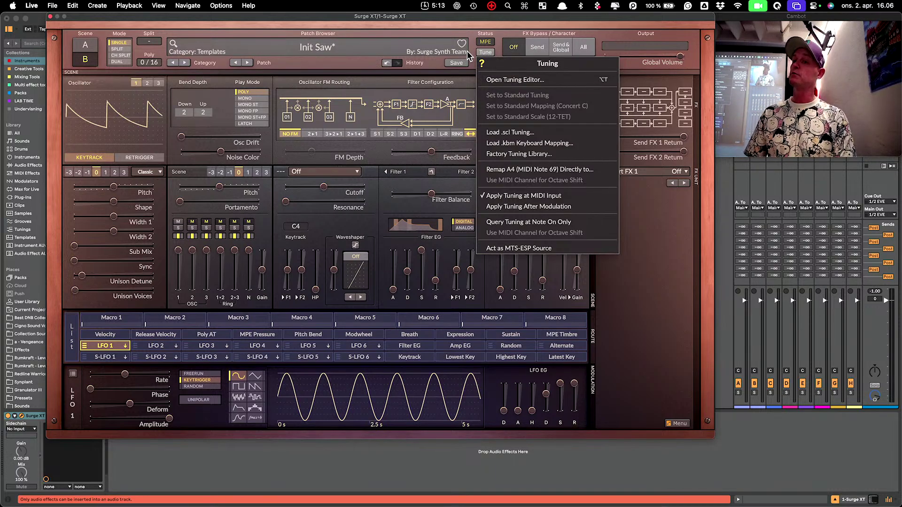
left_click(470, 56)
left_click(484, 62)
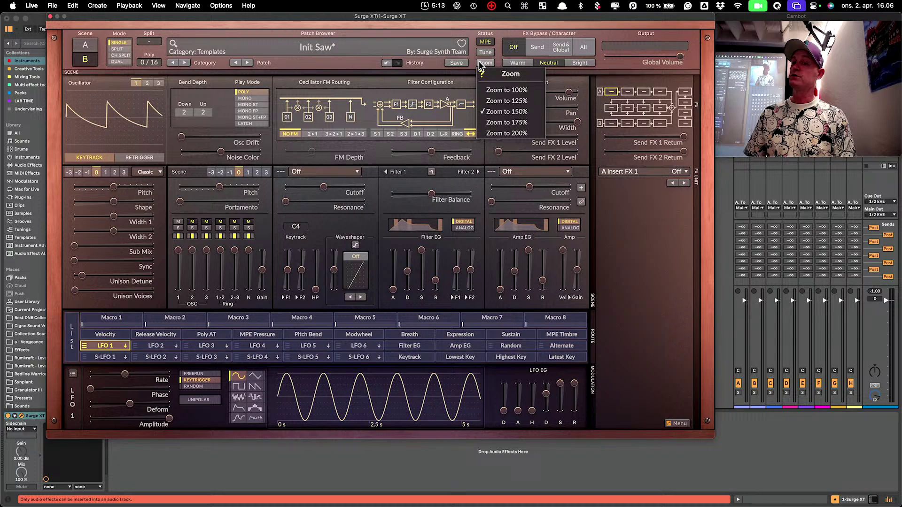
left_click(523, 101)
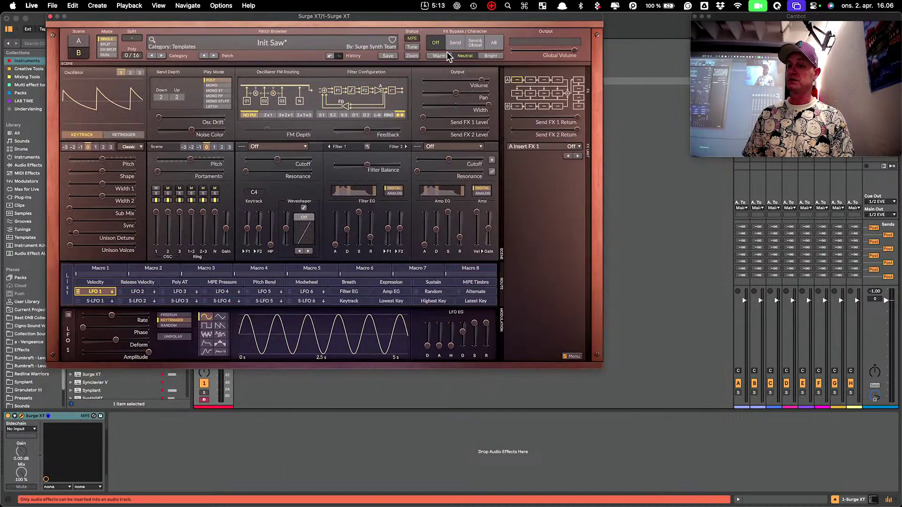
left_click(412, 56)
left_click(461, 103)
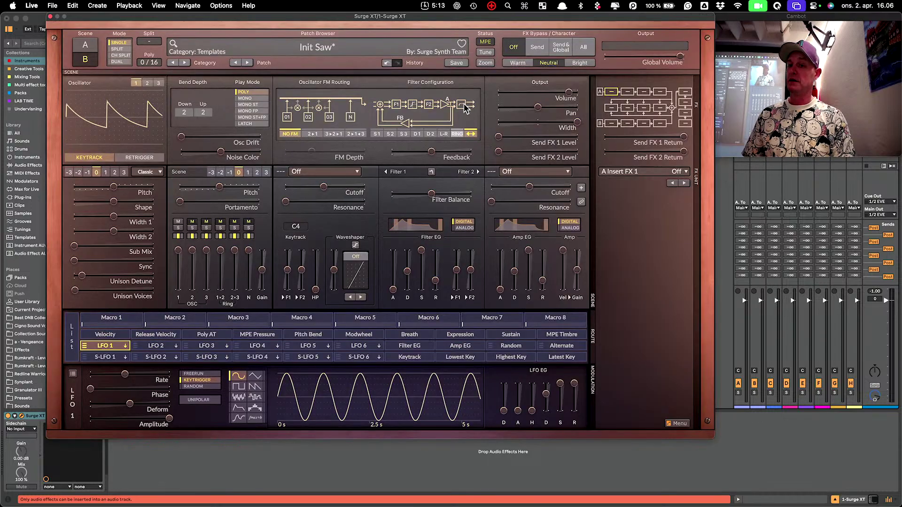
Step: View the interface zoom options, and try bypassing all effects before setting FX Bypass back to Off
left_click(487, 63)
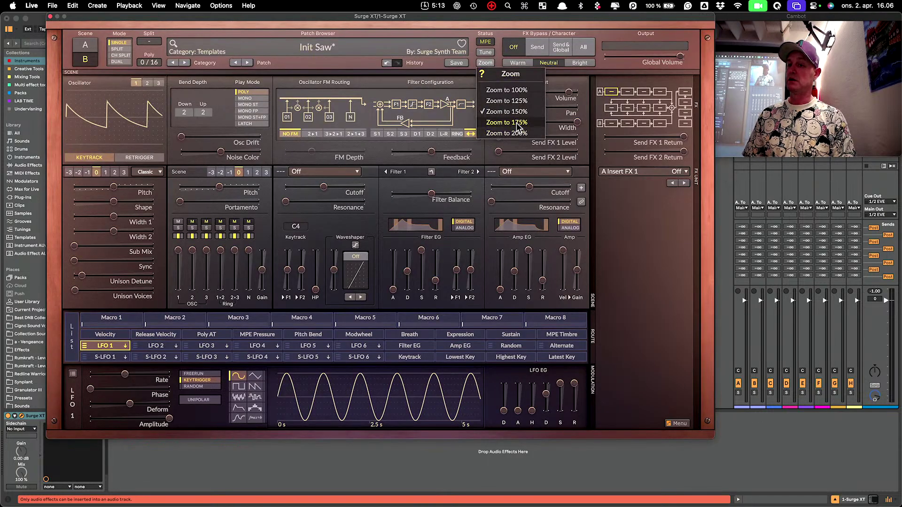
left_click(479, 62)
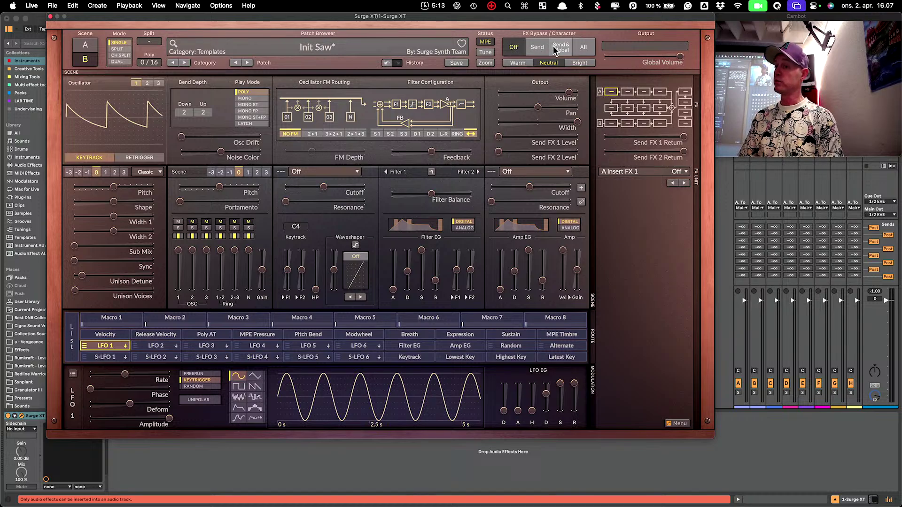
left_click(585, 48)
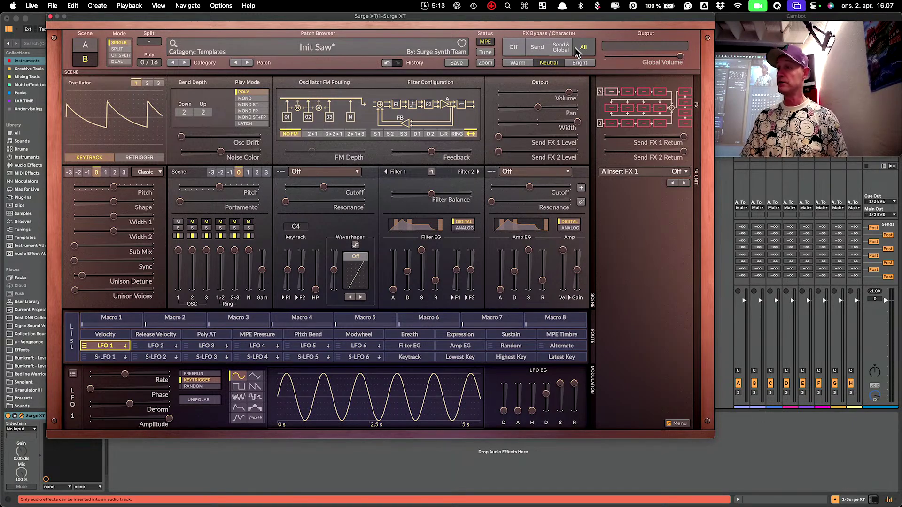
left_click(521, 44)
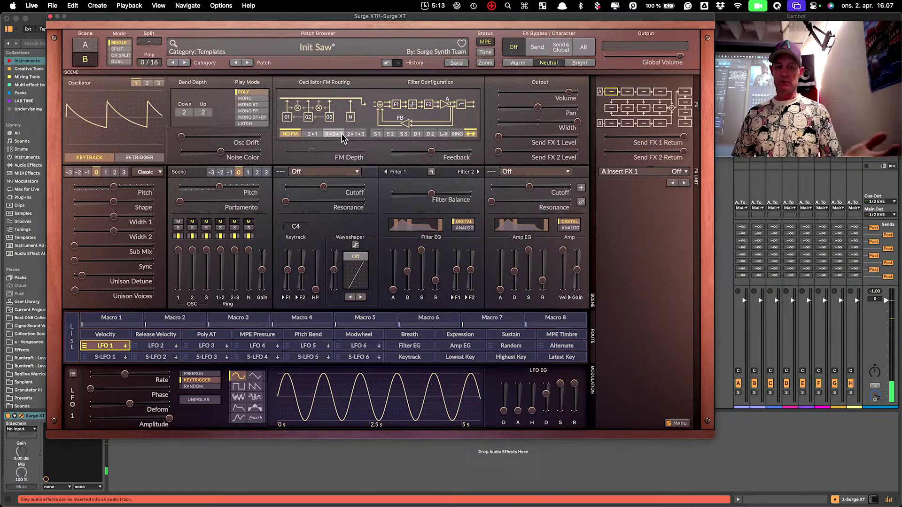
Step: Show the oscilloscope for the output level meter, lower the waveform's time scaling to about -38%, and freeze the display
right_click(678, 44)
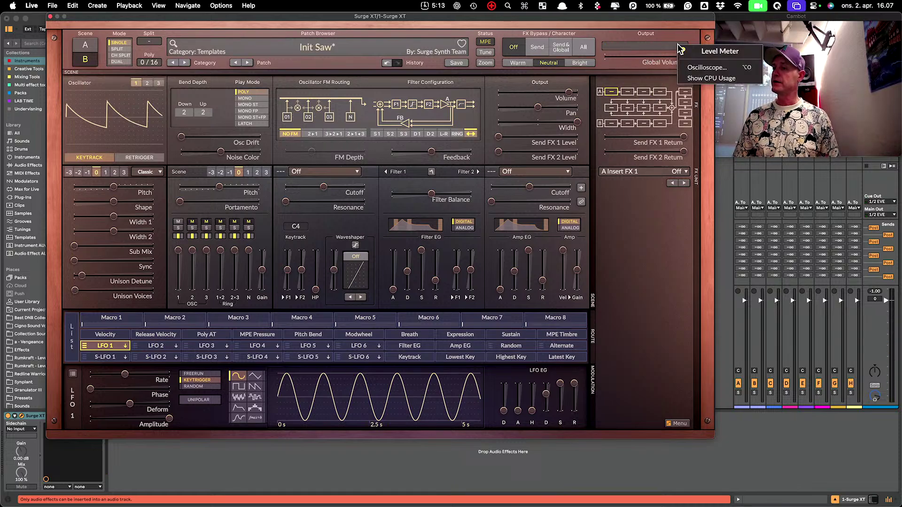
left_click(696, 68)
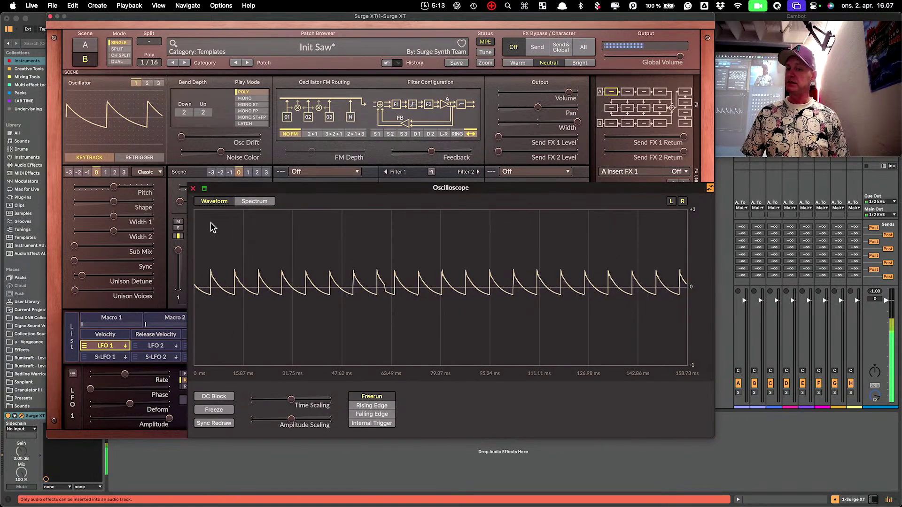
left_click_drag(291, 400, 241, 402)
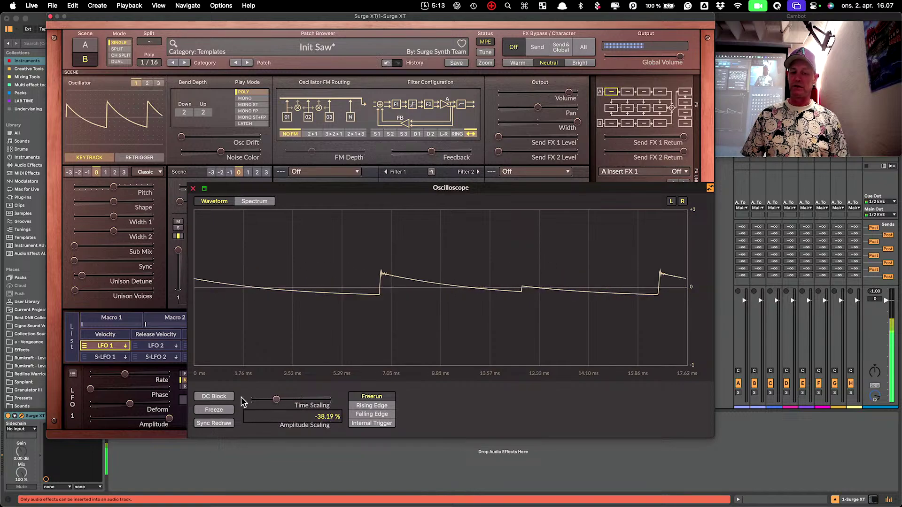
left_click(219, 408)
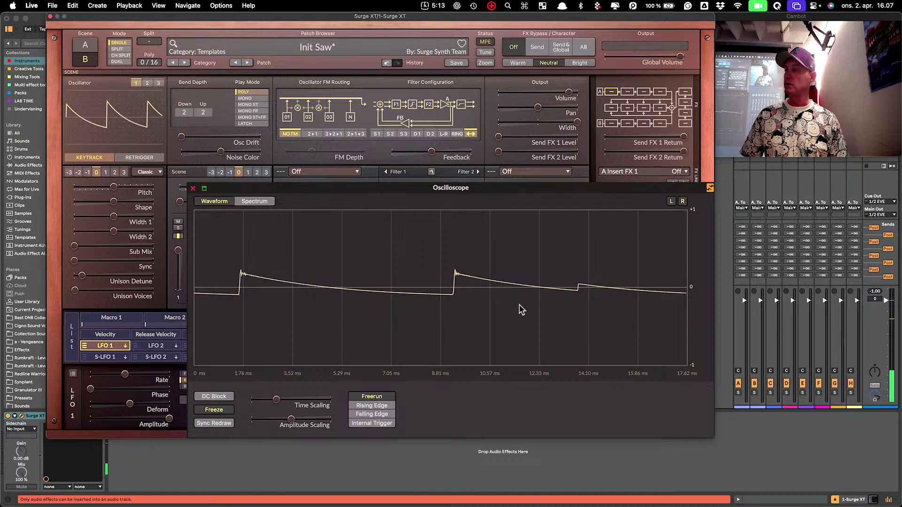
Step: Switch the oscilloscope to its spectrum view, detach it into a separate window, and close it
left_click(255, 202)
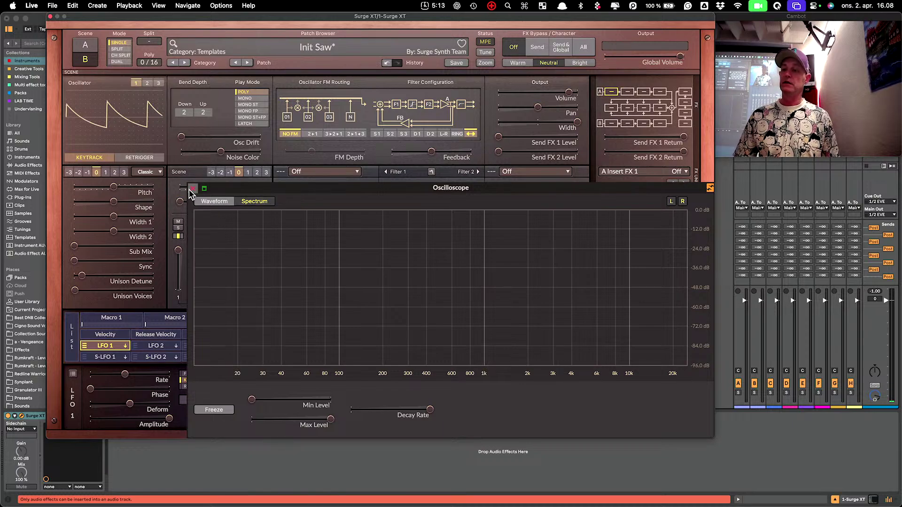
left_click_drag(235, 190, 257, 284)
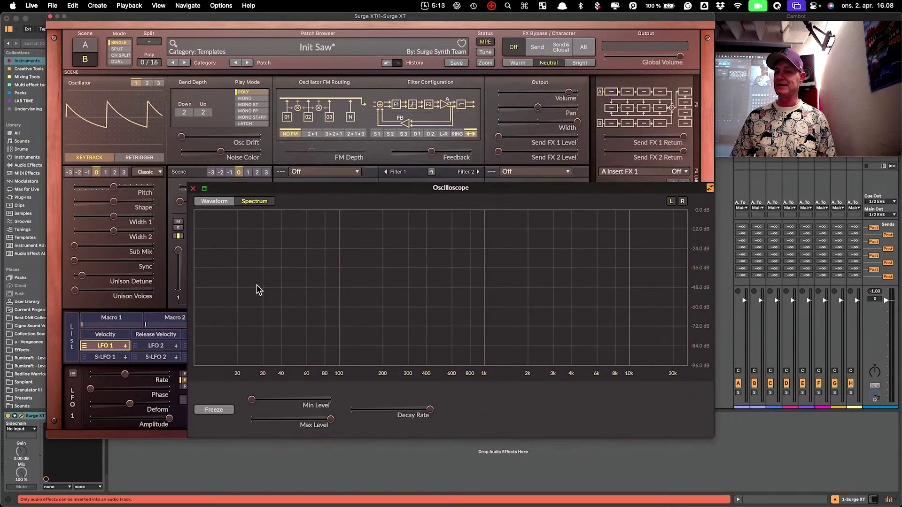
left_click(205, 188)
left_click_drag(289, 121, 460, 110)
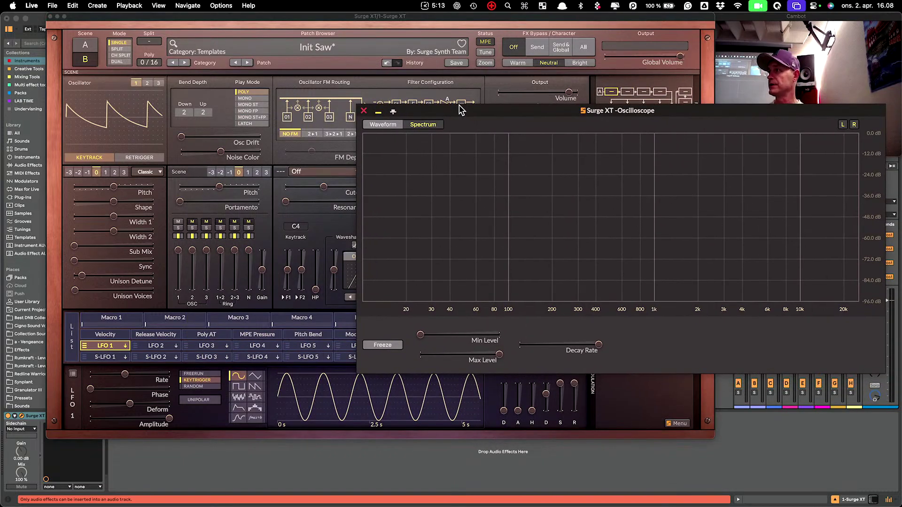
left_click(367, 111)
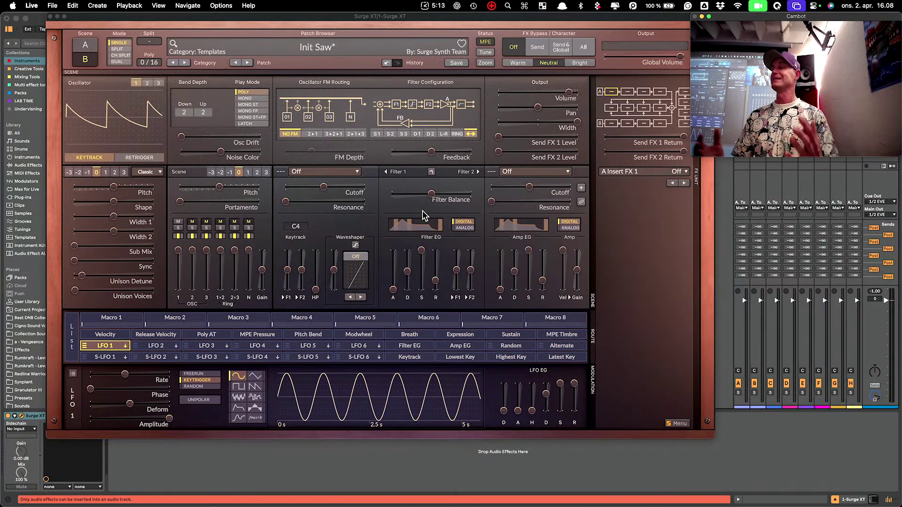
left_click(466, 19)
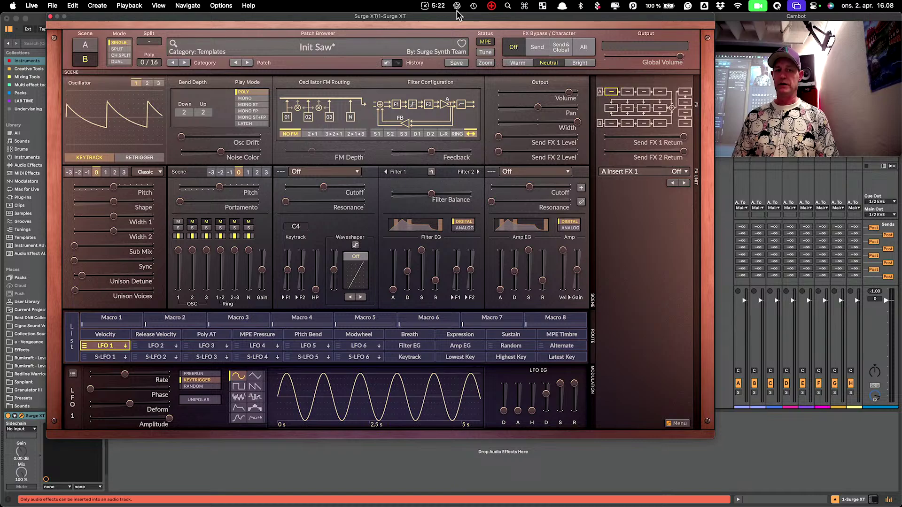
Step: Raise oscillator 1's Shape to maximum and its two Width values slightly in scene B, and try Sub Mix and Sync
mouse_move(103, 207)
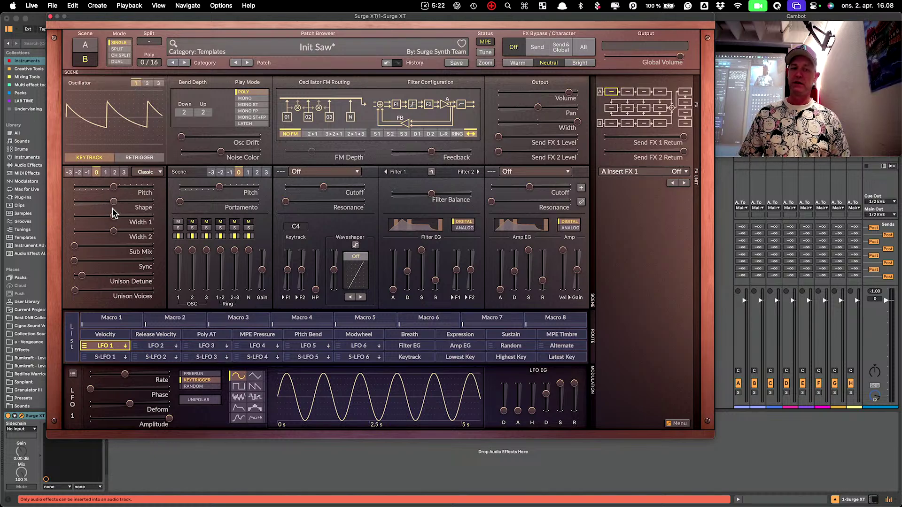
left_click_drag(114, 201, 123, 230)
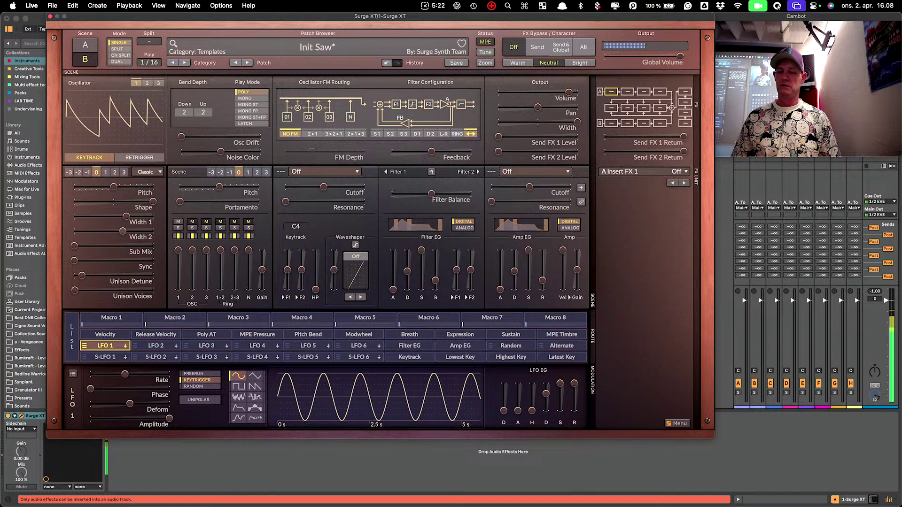
mouse_move(75, 250)
mouse_move(75, 247)
left_mouse_down()
mouse_move(142, 247)
mouse_move(78, 247)
mouse_move(76, 262)
mouse_move(132, 261)
mouse_move(74, 261)
left_mouse_up()
mouse_move(77, 264)
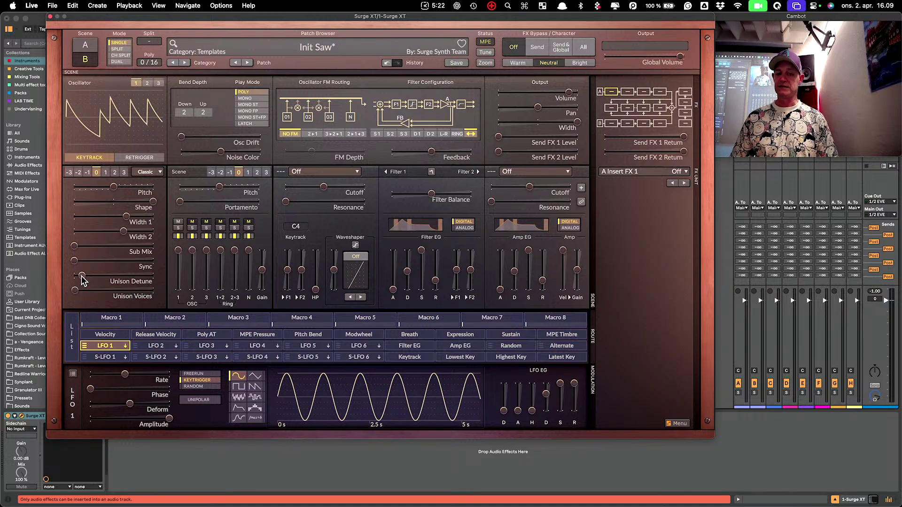
Step: Try oscillator 1 with 16 unison voices, lower Unison Detune to its minimum, and return Unison Voices to the minimum
left_click_drag(75, 290, 151, 293)
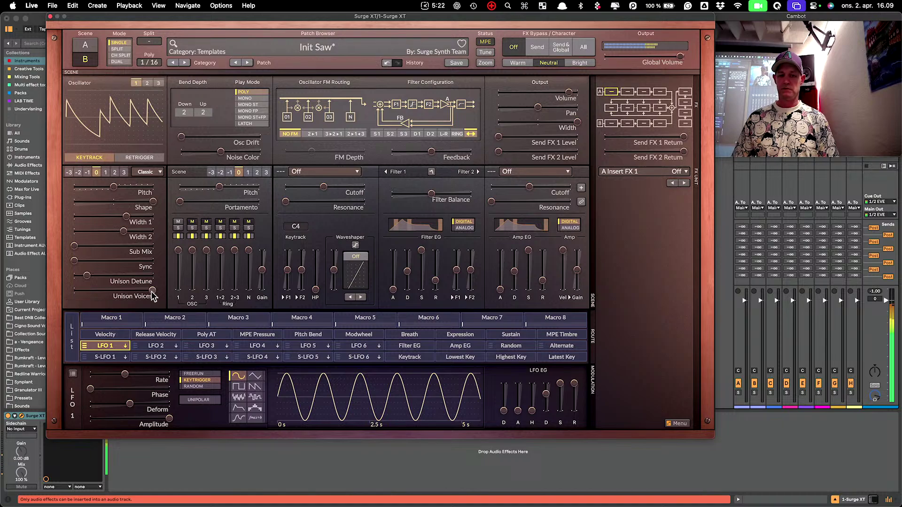
mouse_move(87, 275)
left_mouse_down()
mouse_move(135, 276)
mouse_move(74, 276)
left_mouse_up()
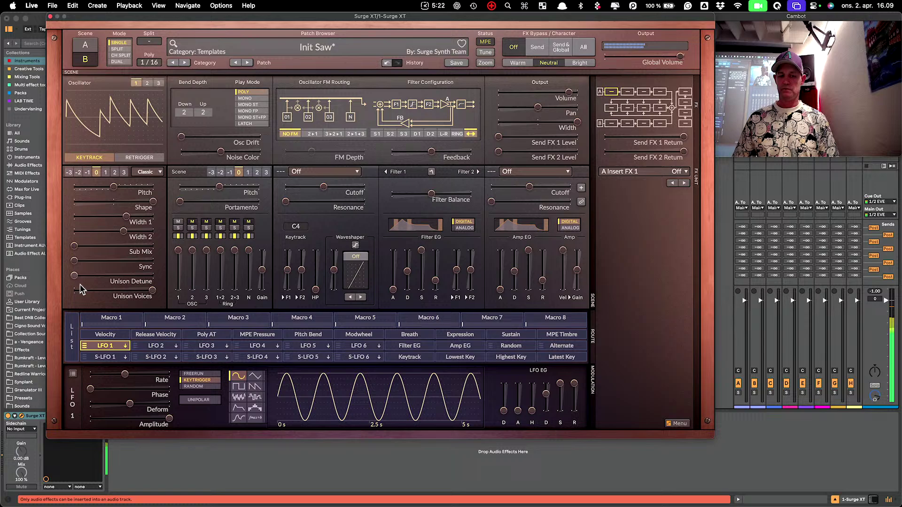
mouse_move(151, 290)
left_mouse_down()
mouse_move(74, 290)
mouse_move(152, 290)
left_mouse_up()
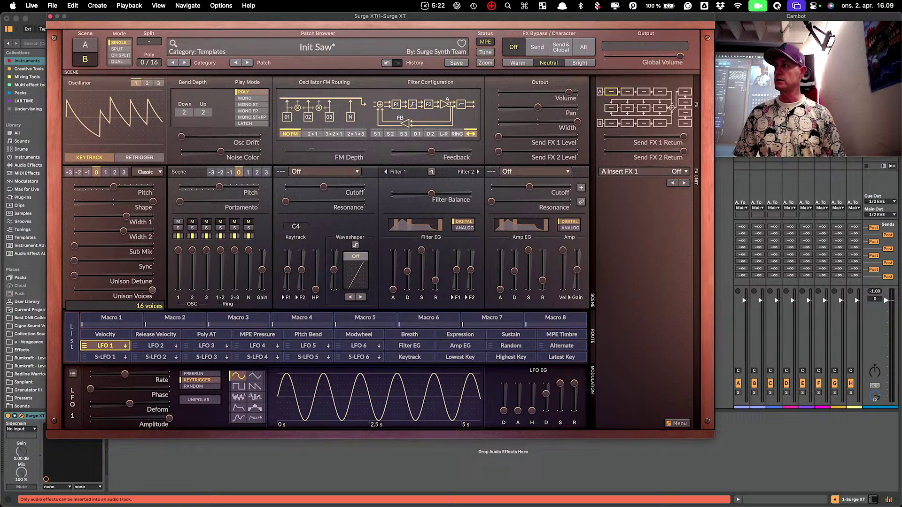
left_click_drag(152, 290, 74, 290)
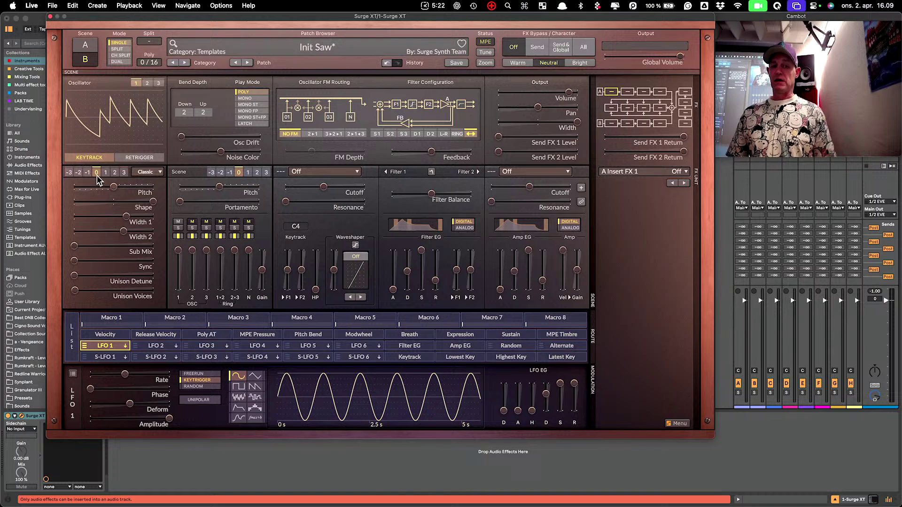
Step: Try oscillator 1's Keytrack and Retrigger options in scene B, and set its octave to -1
left_click(95, 161)
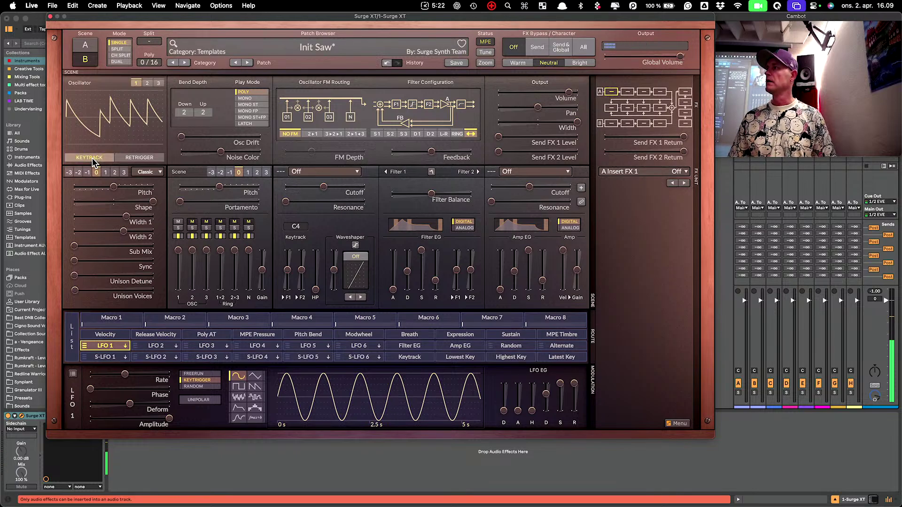
left_click(143, 157)
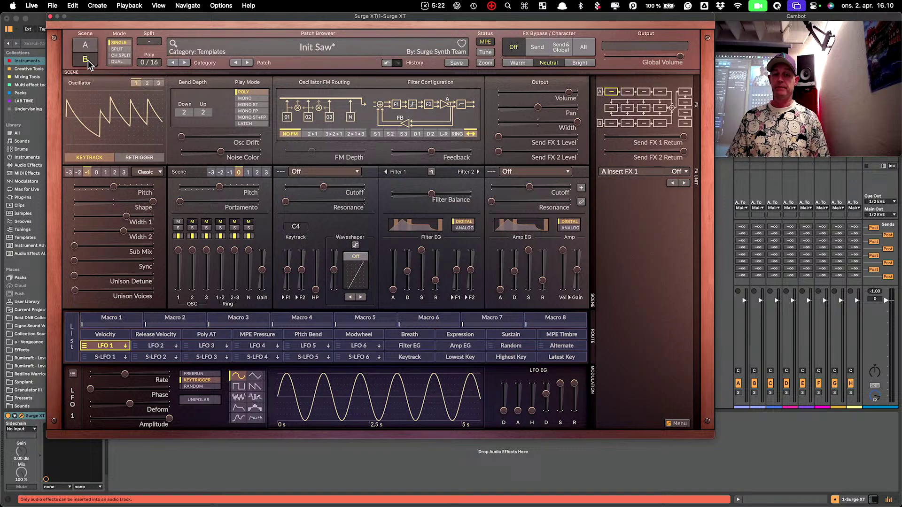
Step: Select scene A, look through the Classic and Modern oscillator types, and set oscillator 1's type to Wavetable
left_click(87, 46)
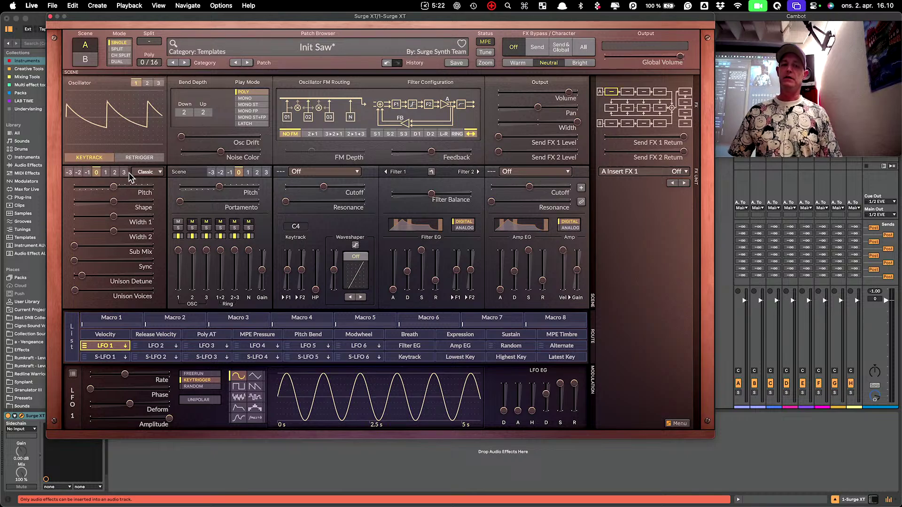
left_click(147, 172)
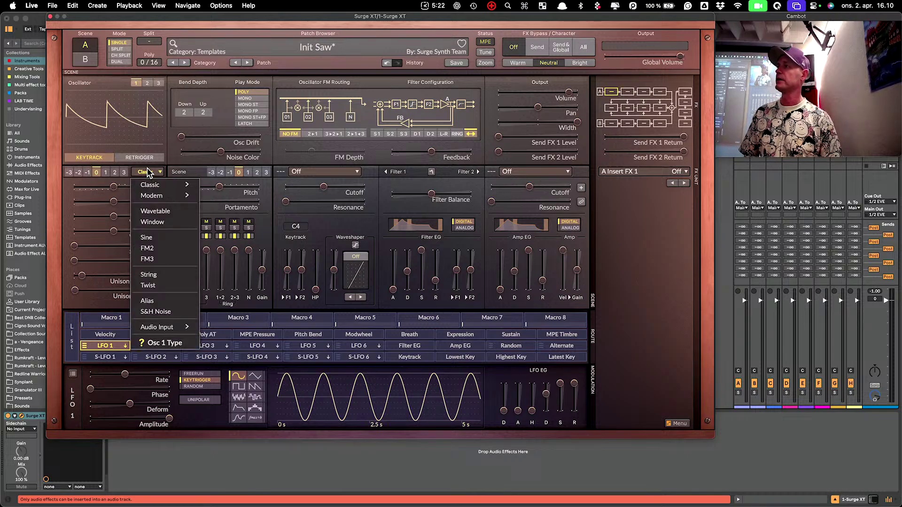
mouse_move(184, 186)
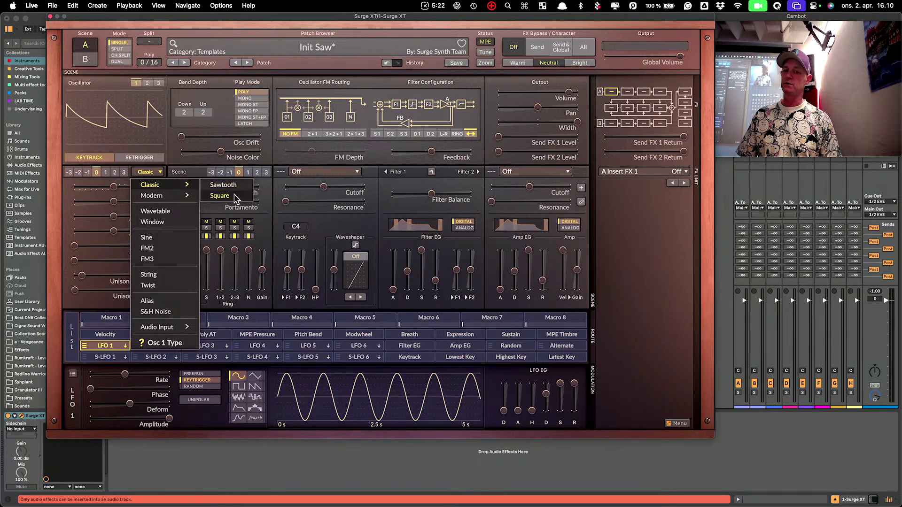
mouse_move(162, 197)
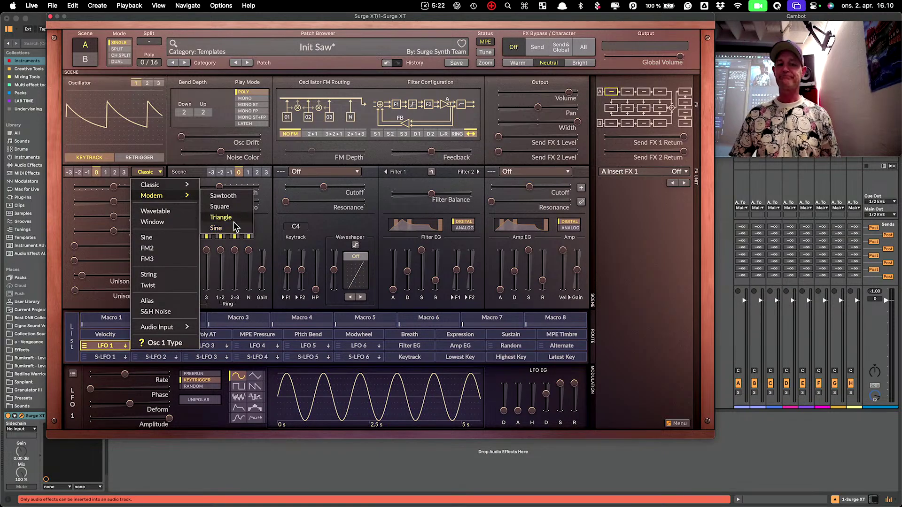
left_click(177, 214)
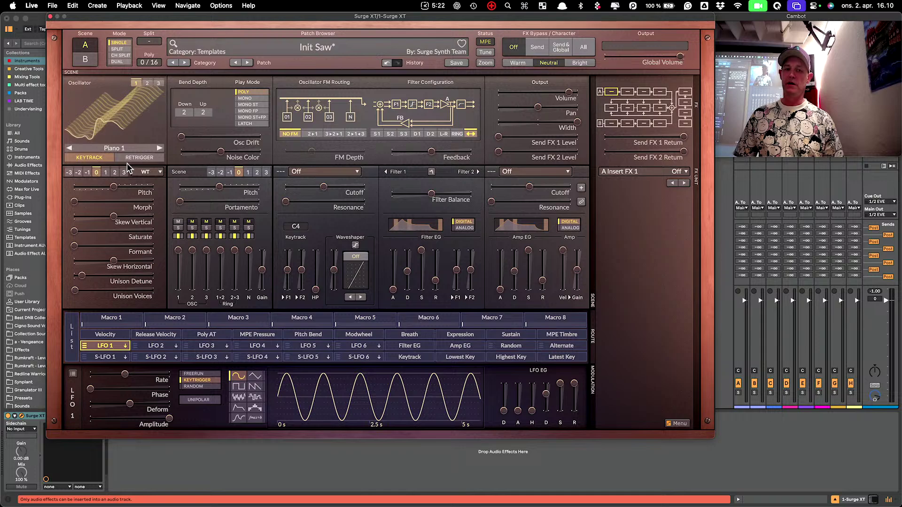
Step: Load the Sine Half wavetable from the Generated factory wavetables into oscillator 1
left_click(117, 149)
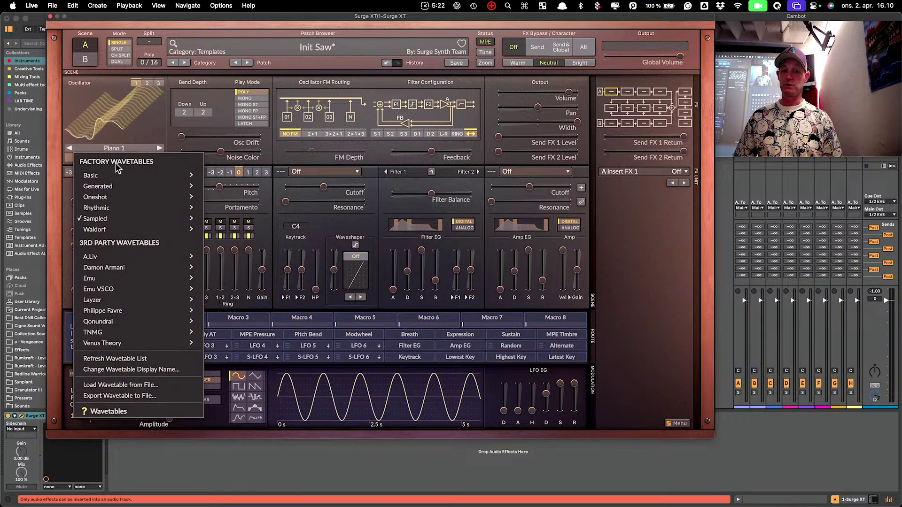
mouse_move(117, 175)
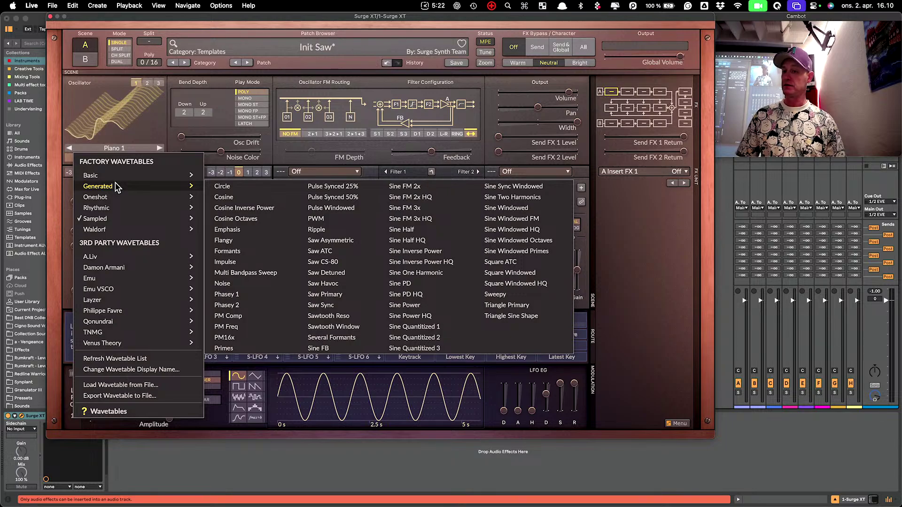
left_click(418, 229)
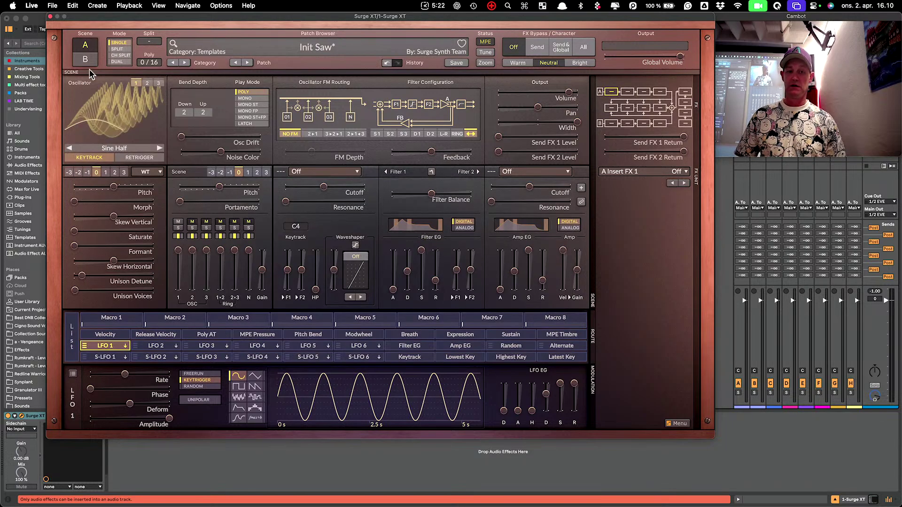
Step: Toggle oscillator 1's wavetable display between the 3D view and the single waveform, ending in the 3D view
left_click(117, 129)
left_click(111, 119)
left_click(109, 115)
left_click(102, 114)
left_click(101, 114)
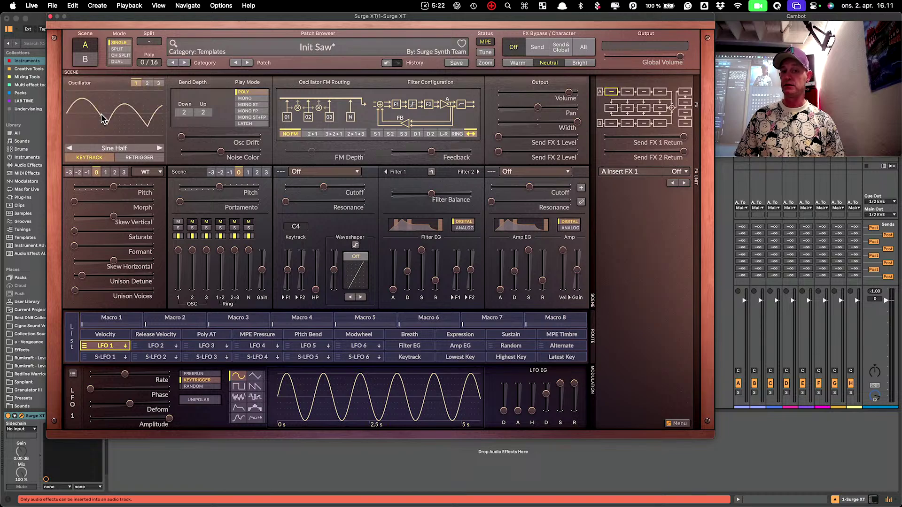
left_click(102, 114)
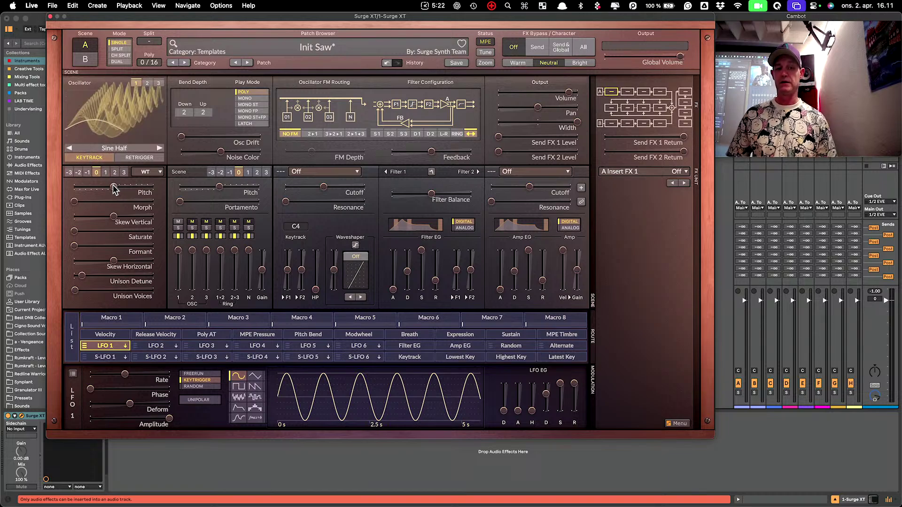
Step: Raise the wavetable's Morph to about a quarter, lower Skew Vertical to its minimum, and try Saturate and Formant
mouse_move(74, 201)
left_mouse_down()
mouse_move(122, 202)
mouse_move(74, 202)
left_mouse_up()
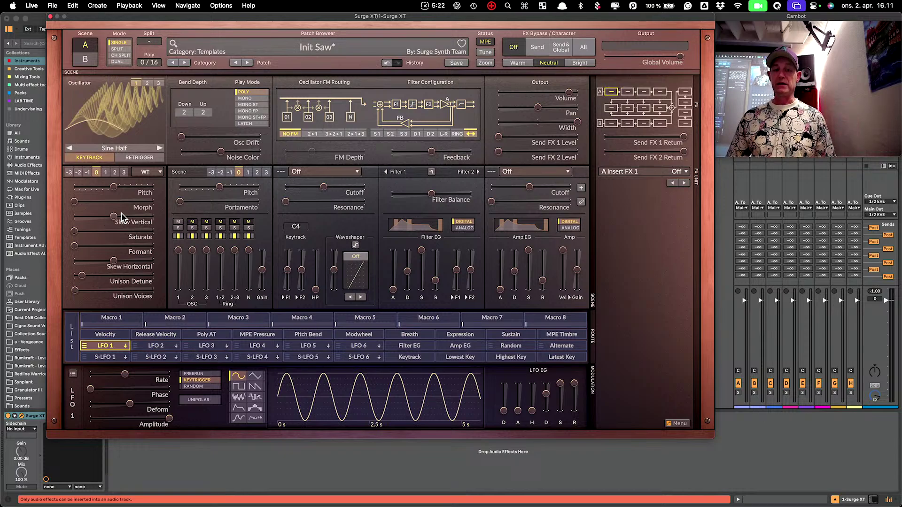
left_click_drag(74, 202, 73, 230)
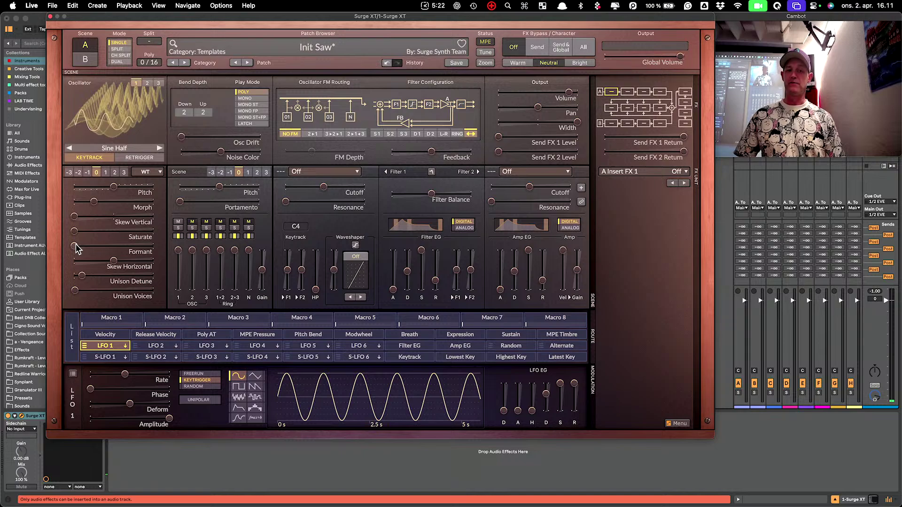
mouse_move(76, 247)
left_mouse_down()
mouse_move(105, 246)
mouse_move(74, 245)
left_mouse_up()
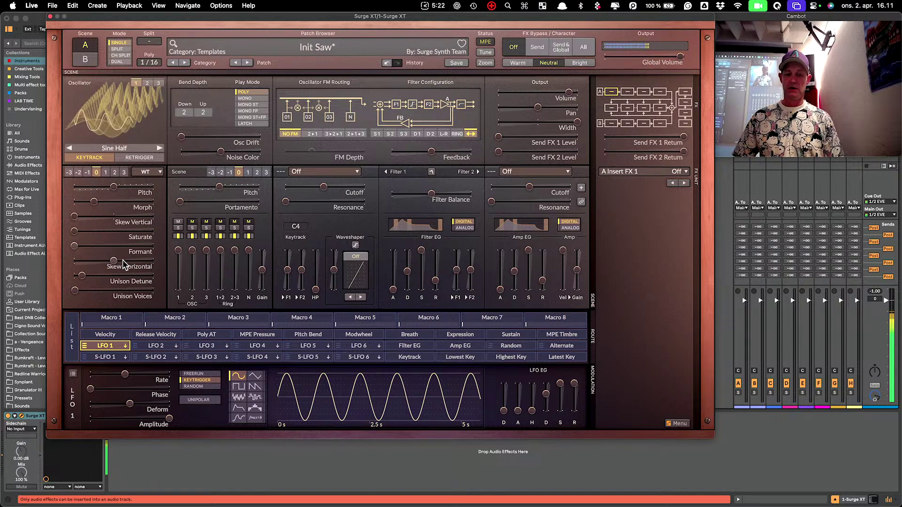
Step: Raise oscillator 1's Skew Horizontal to most of its range and load the Piano 1 wavetable from the Sampled factory wavetables
left_click_drag(122, 263, 143, 261)
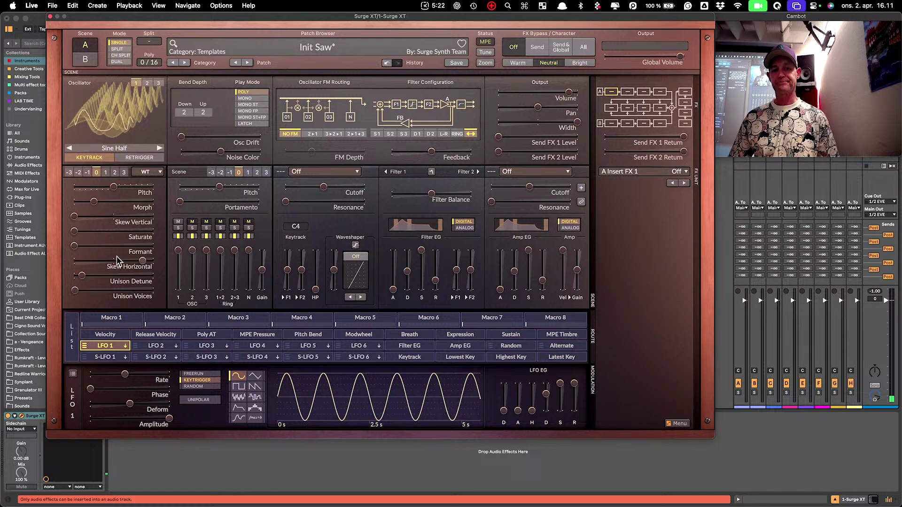
left_click(137, 148)
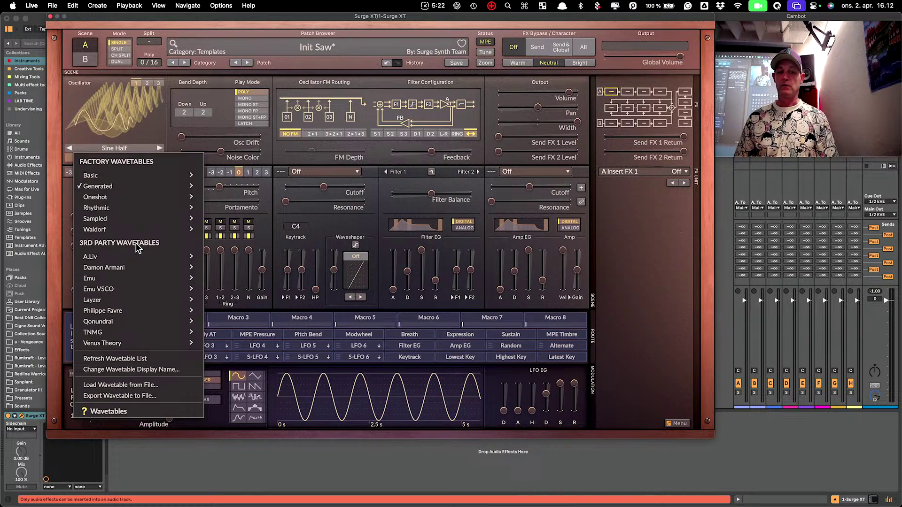
mouse_move(125, 205)
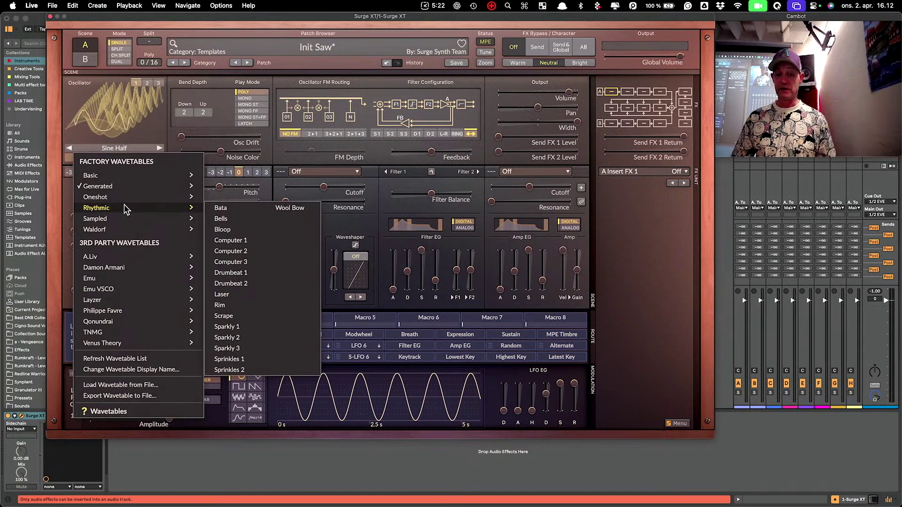
mouse_move(129, 221)
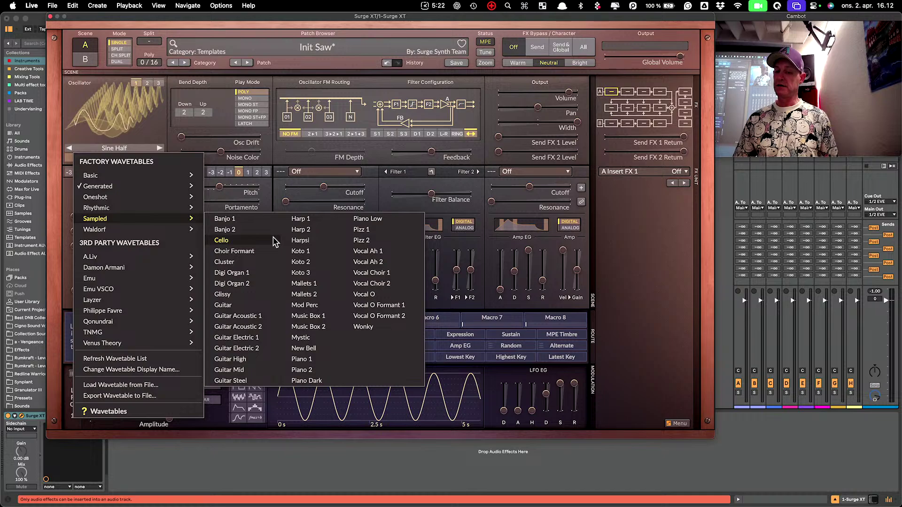
left_click(328, 359)
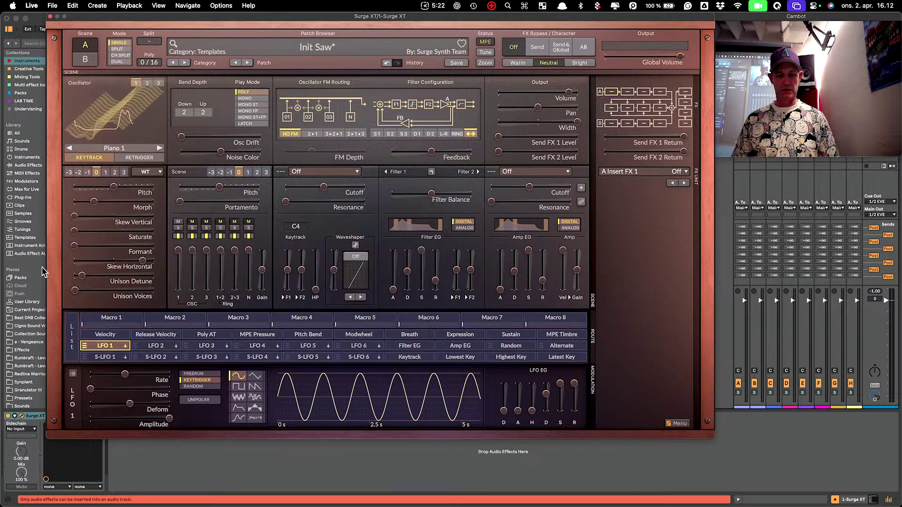
Step: Raise the Morph of oscillator 1's Piano 1 wavetable to its maximum
left_click_drag(94, 202, 153, 202)
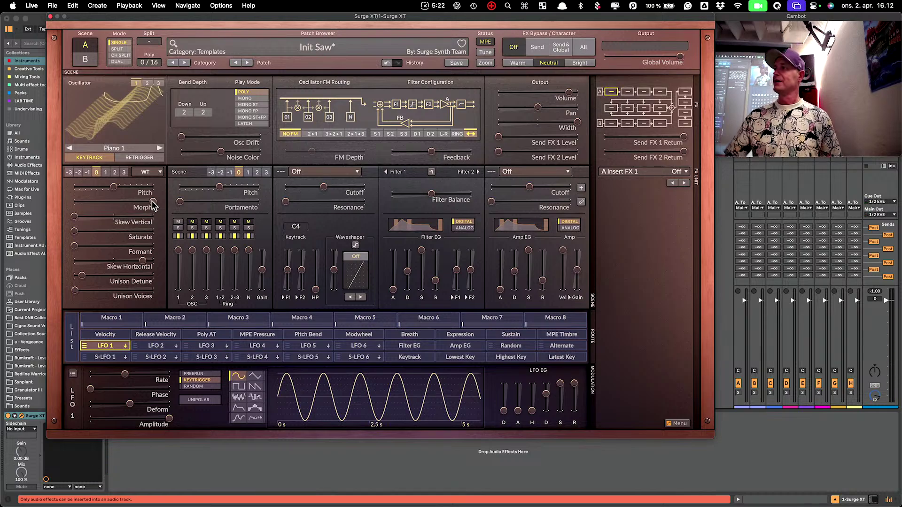
mouse_move(310, 189)
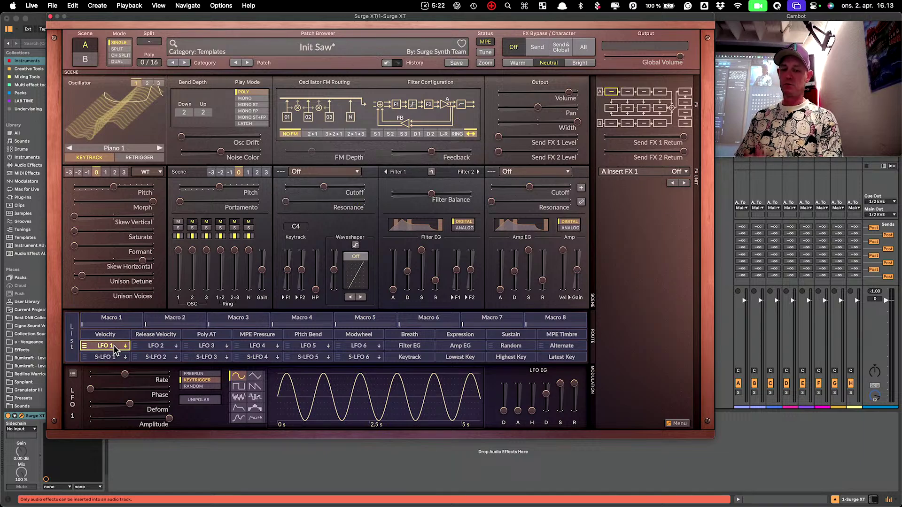
Step: Switch LFO 1 to the envelope shape and return it to the sine shape
left_click(238, 409)
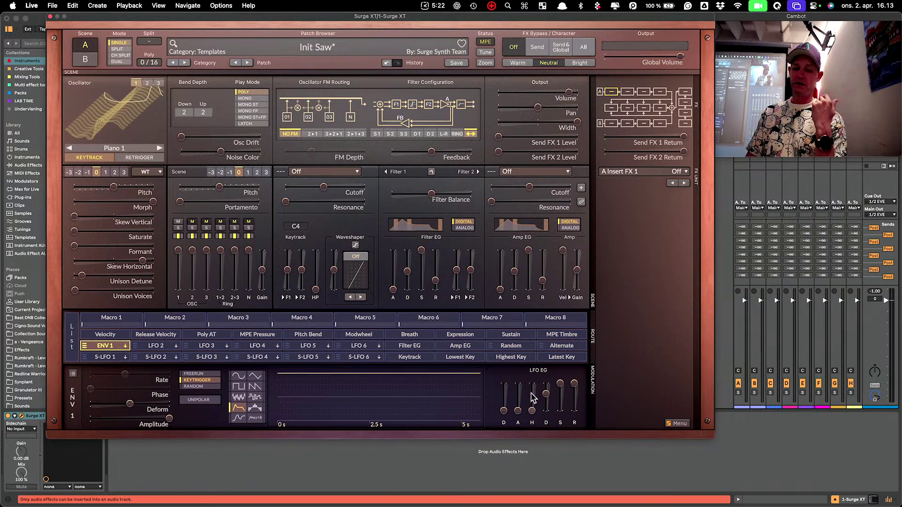
left_click(239, 376)
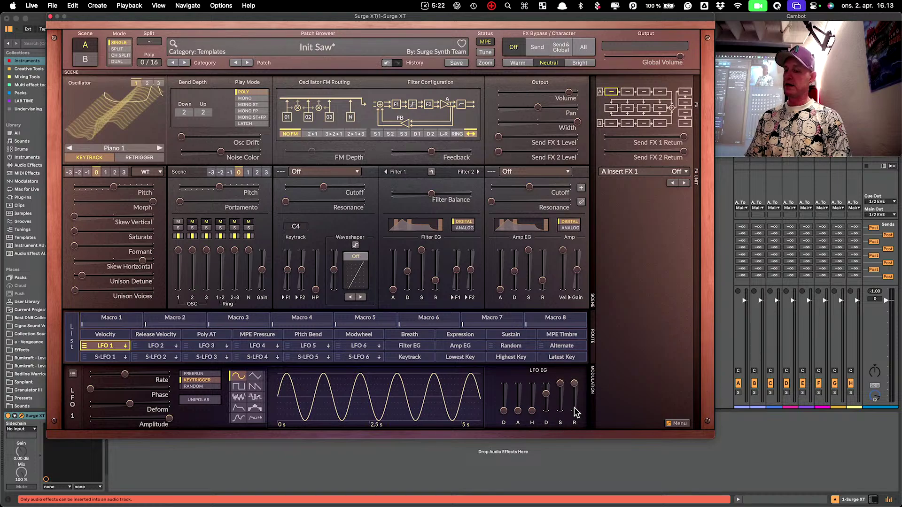
mouse_move(539, 408)
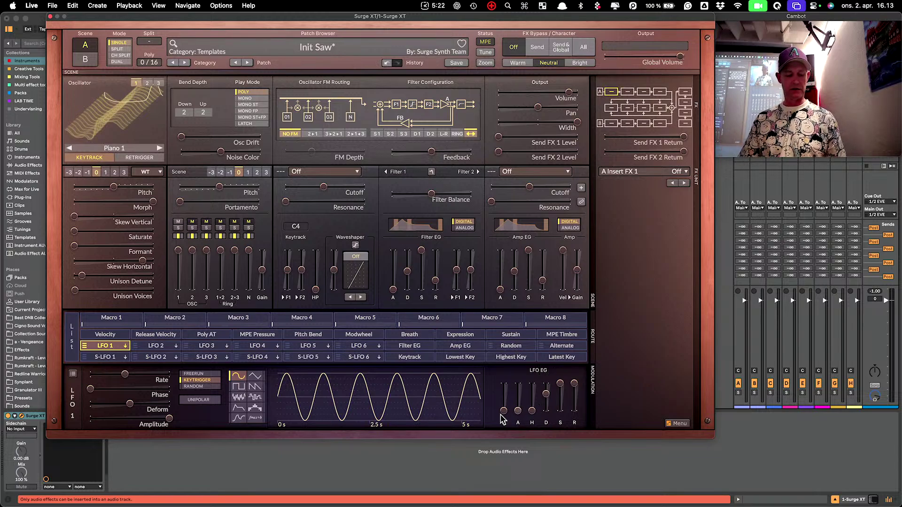
Step: Assign LFO 1 as a modulation source for oscillator 1's Morph
left_click(113, 350)
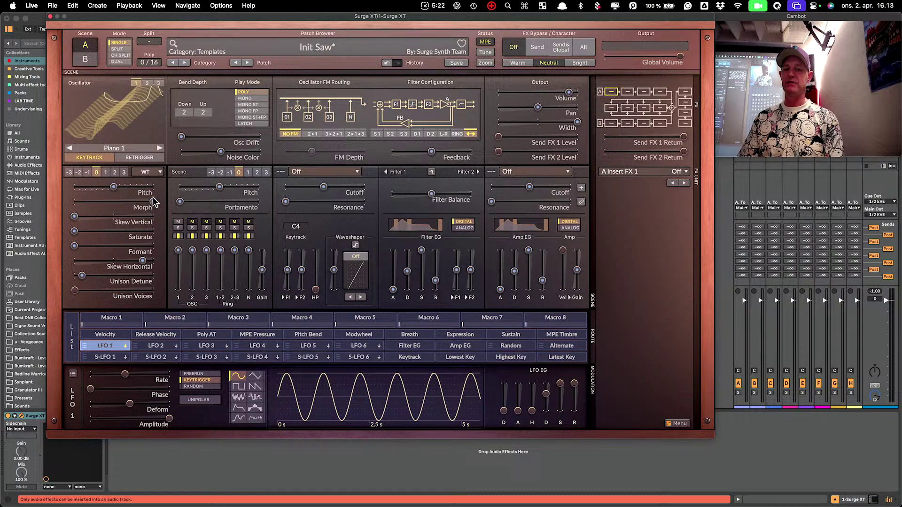
mouse_move(153, 207)
left_click_drag(153, 208, 126, 207)
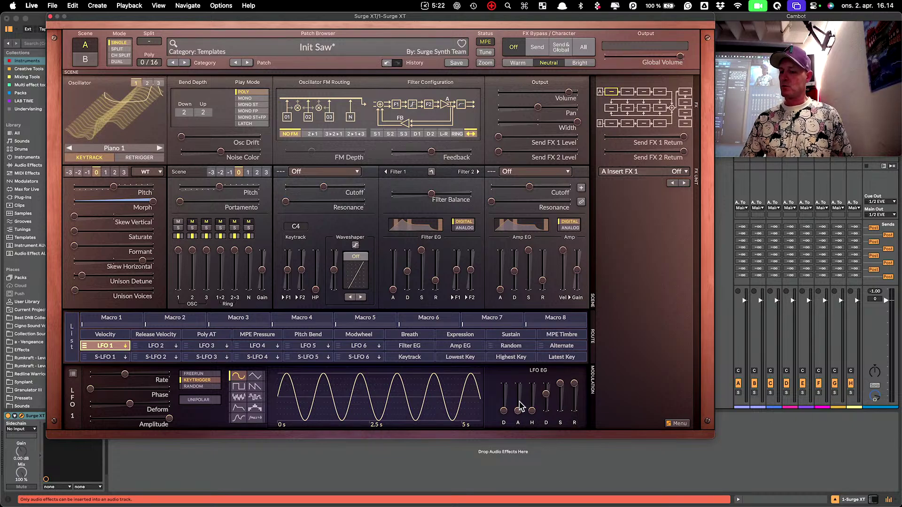
Step: Try the LFO EG's Delay and Attack, return both to minimum, set Sustain to minimum, and shorten the Release
left_click_drag(503, 411, 503, 384)
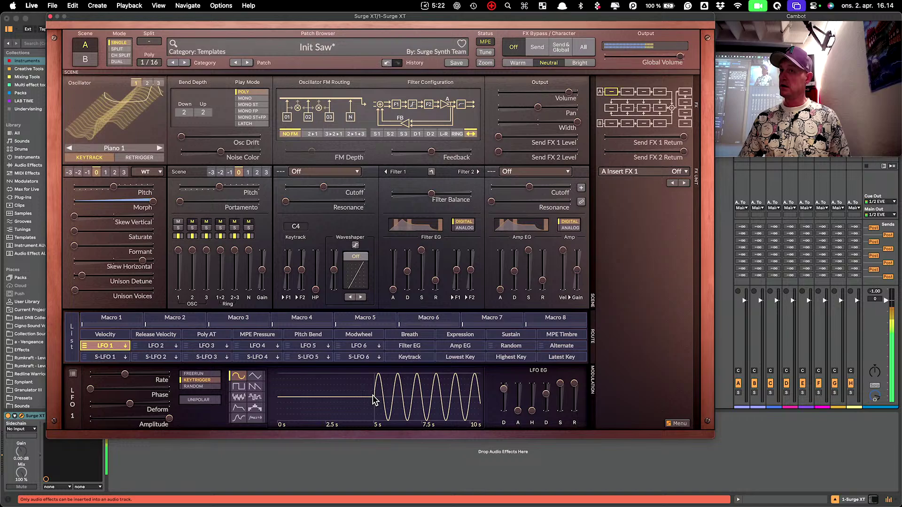
mouse_move(503, 389)
left_mouse_down()
mouse_move(503, 407)
mouse_move(518, 409)
mouse_move(516, 386)
left_mouse_up()
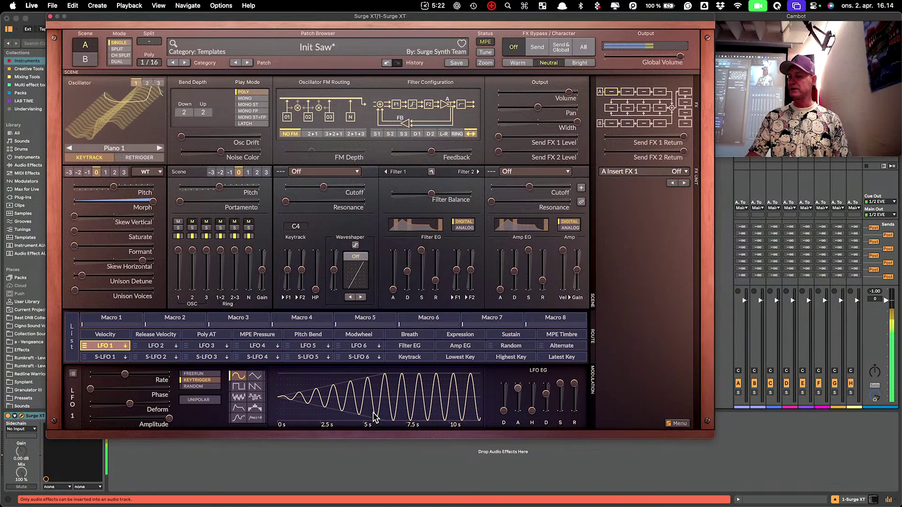
mouse_move(560, 383)
left_mouse_down()
mouse_move(560, 411)
mouse_move(575, 392)
mouse_move(546, 390)
left_mouse_up()
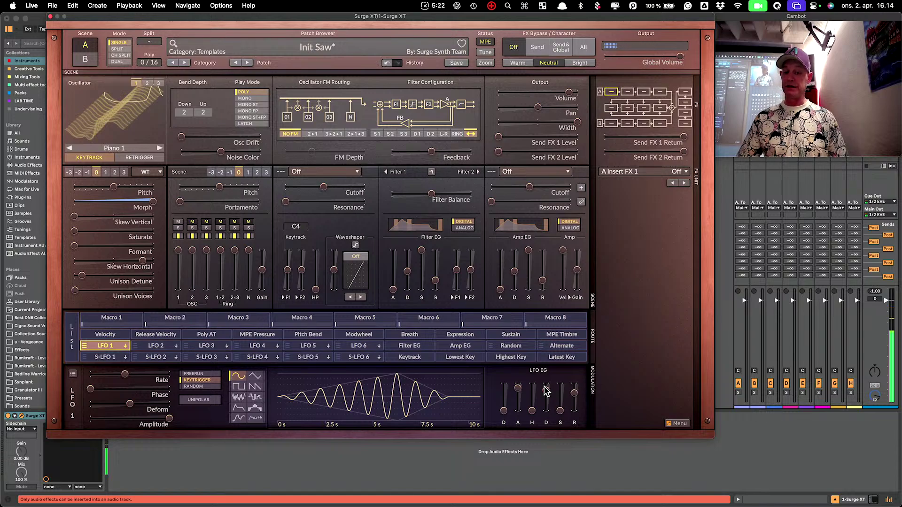
left_click(545, 386)
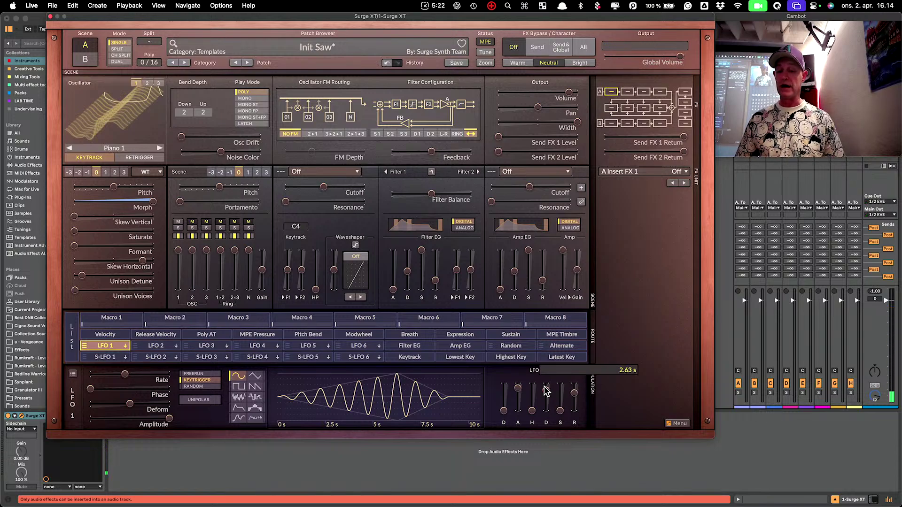
left_click_drag(519, 388, 574, 397)
Step: Switch LFO 1 to a unipolar envelope and lower oscillator 1's Morph to its minimum with the modulation assignment active
left_click(239, 408)
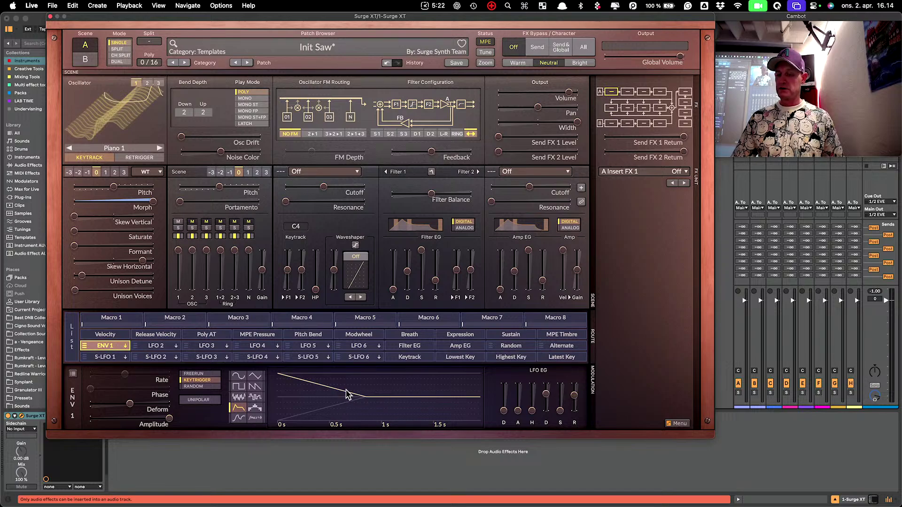
left_click(198, 400)
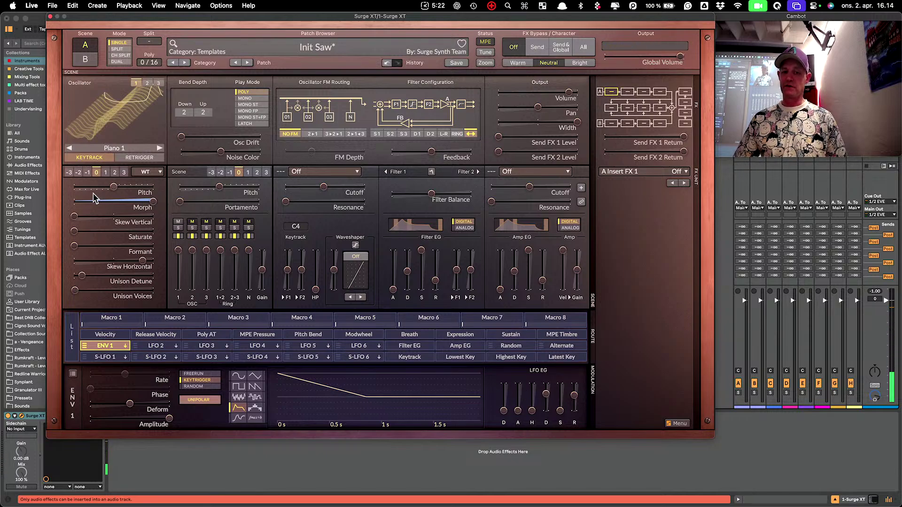
left_click_drag(152, 201, 17, 248)
left_click(105, 345)
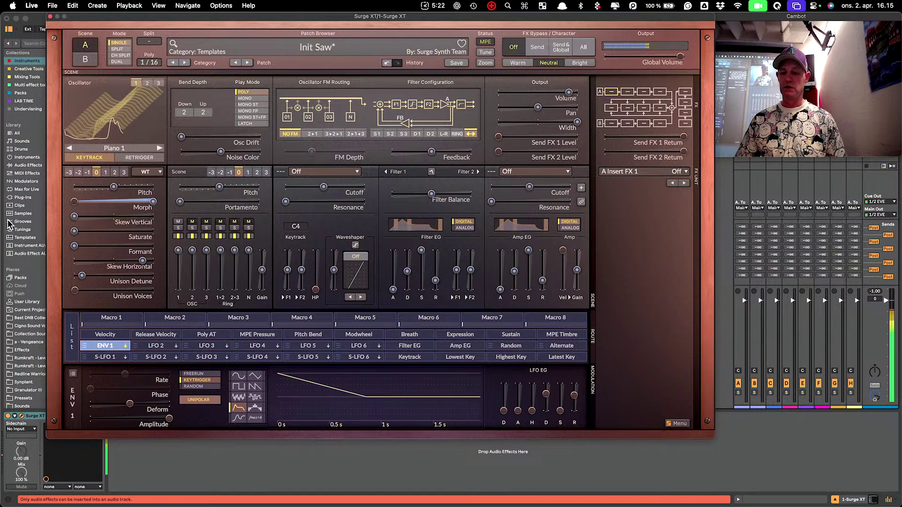
Step: Shorten the envelope's Decay in the LFO EG while auditioning notes with the computer keyboard octave lowered to C3–D4
left_click_drag(546, 394, 545, 398)
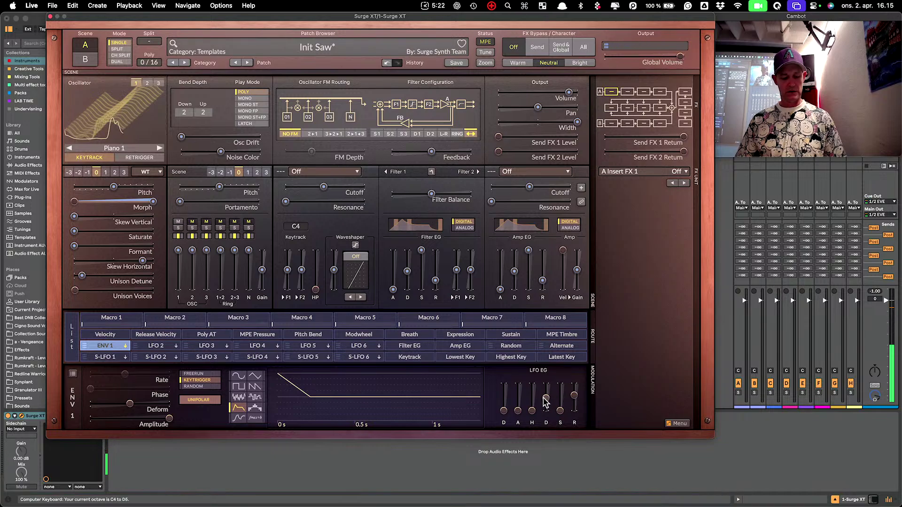
key("z")
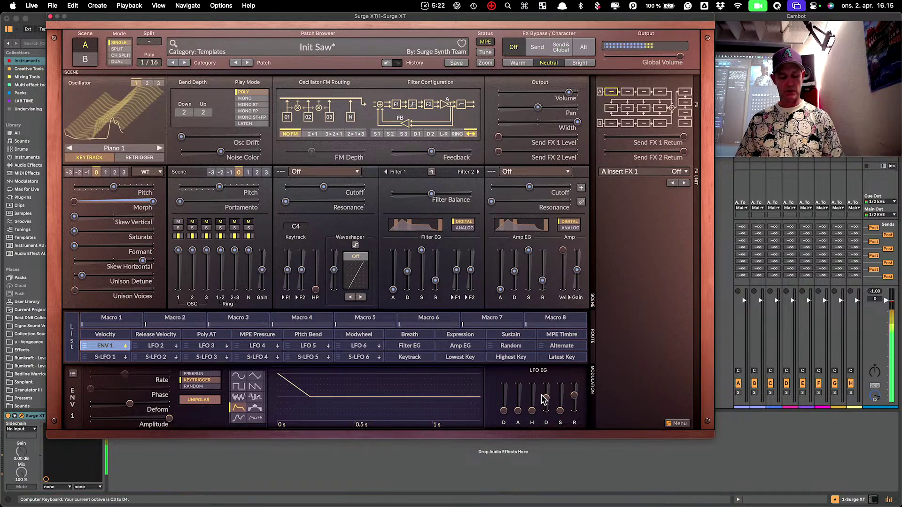
left_click_drag(547, 398, 547, 401)
key("a")
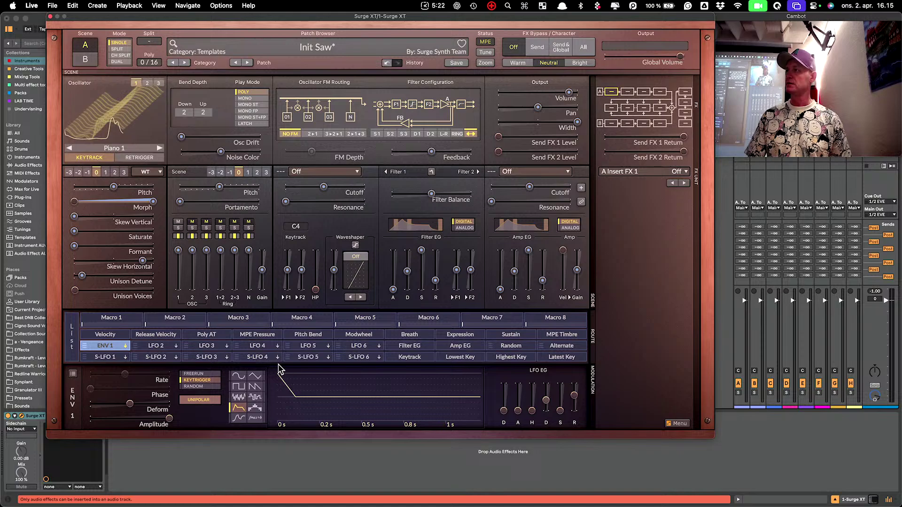
Step: Rename the ENV 1 modulator as Fast ENV 1
right_click(104, 347)
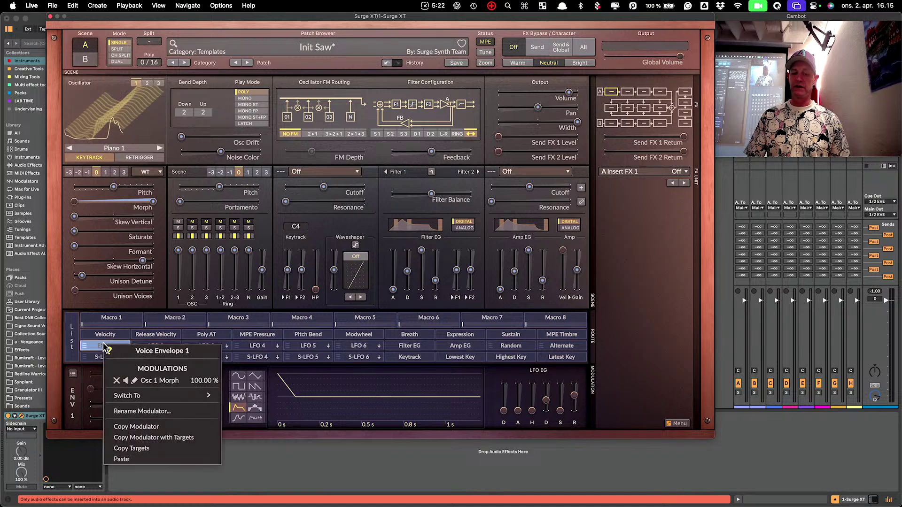
left_click(176, 410)
type("Fas")
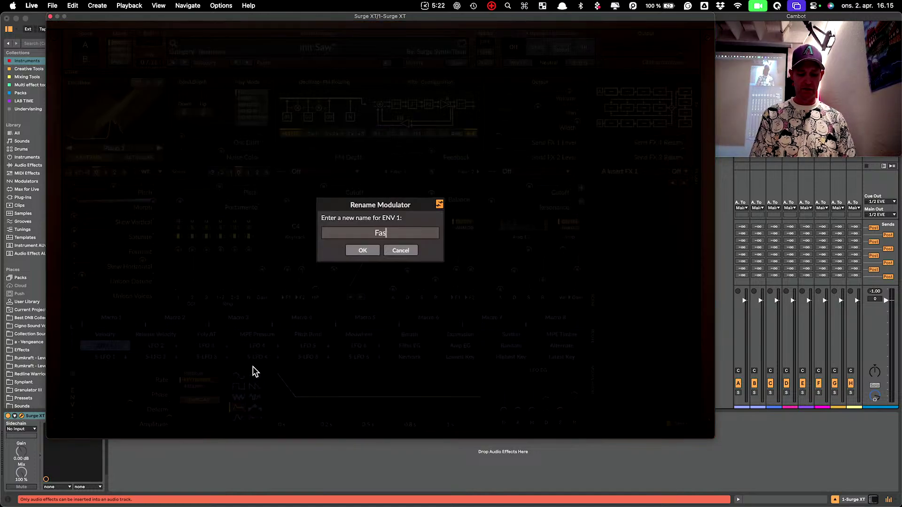
type("t E")
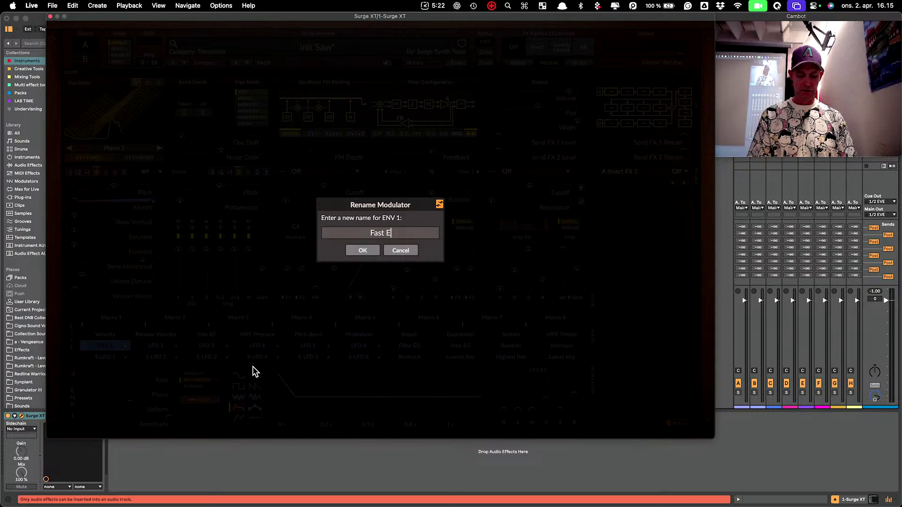
type("NV 1")
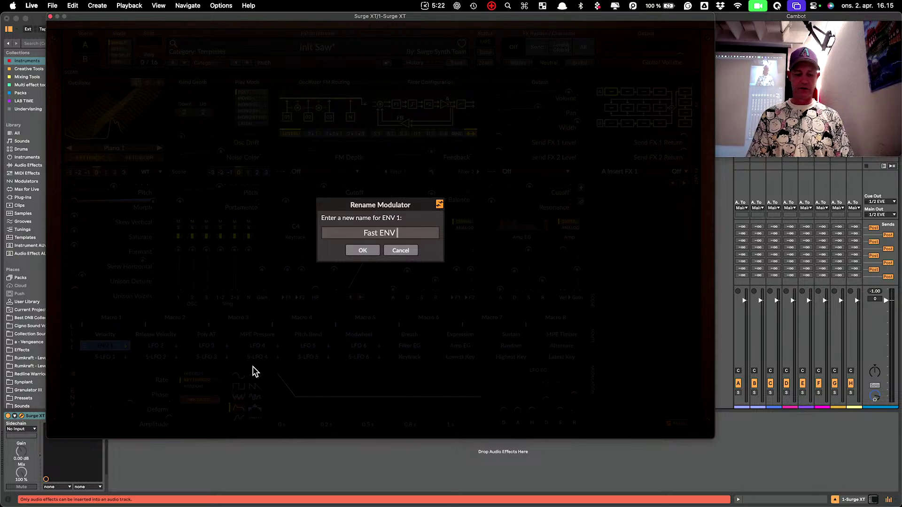
key("Return")
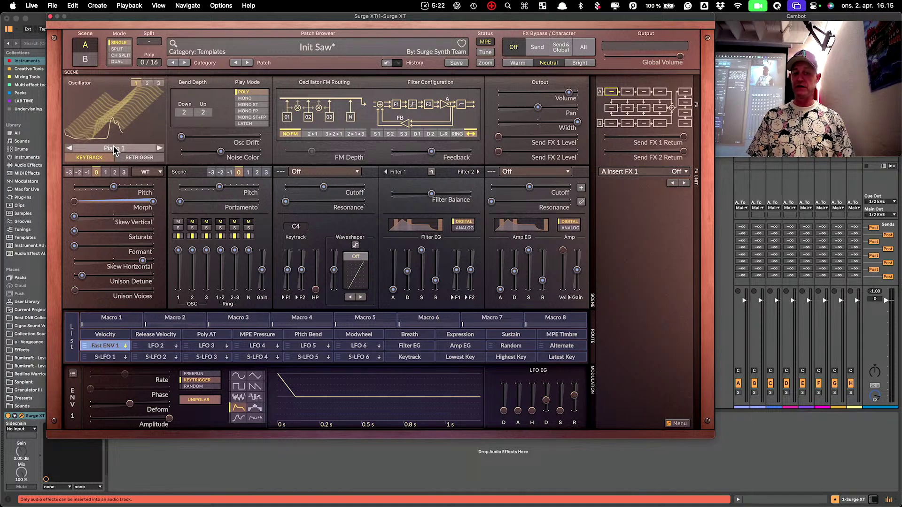
Step: Compare the Window and Wavetable types on oscillator 1, ending with Window
left_click(148, 173)
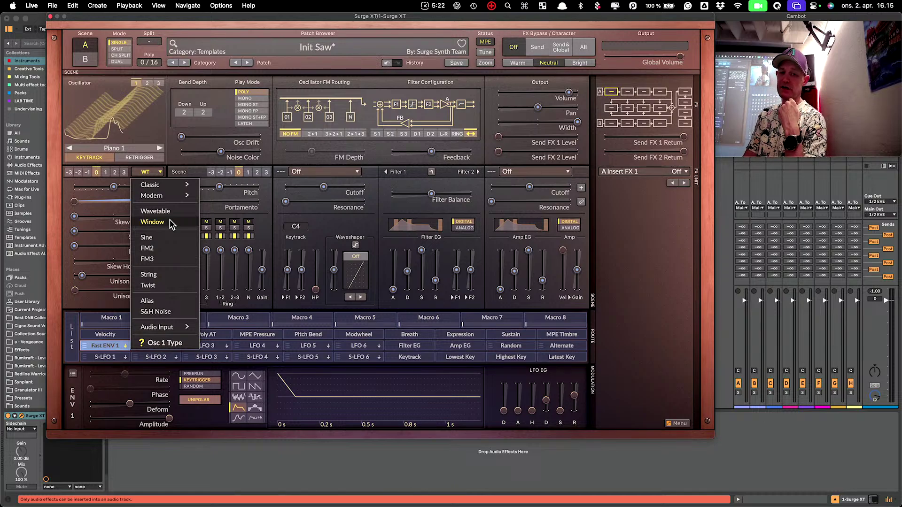
left_click(170, 222)
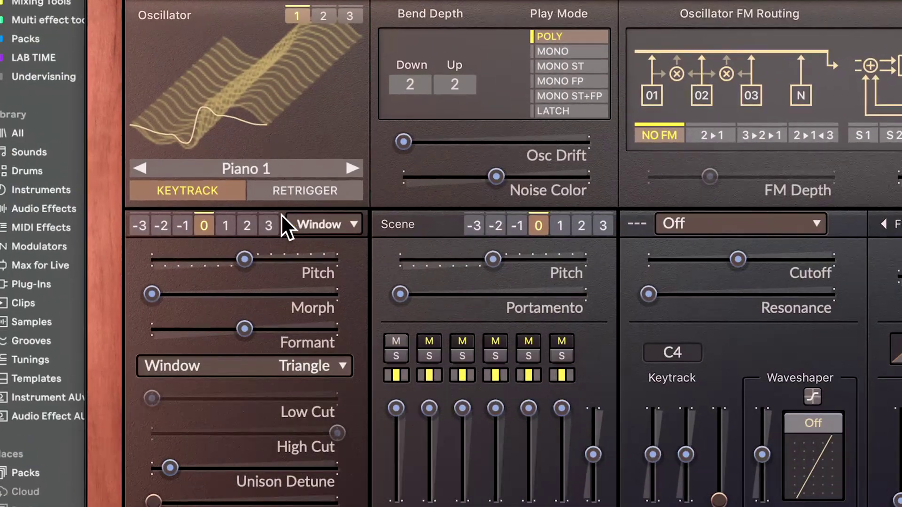
left_click(322, 227)
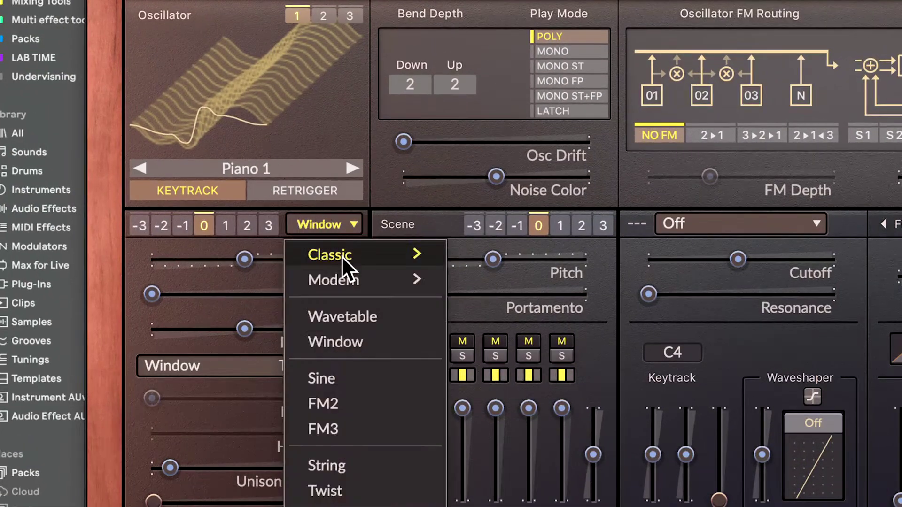
left_click(364, 316)
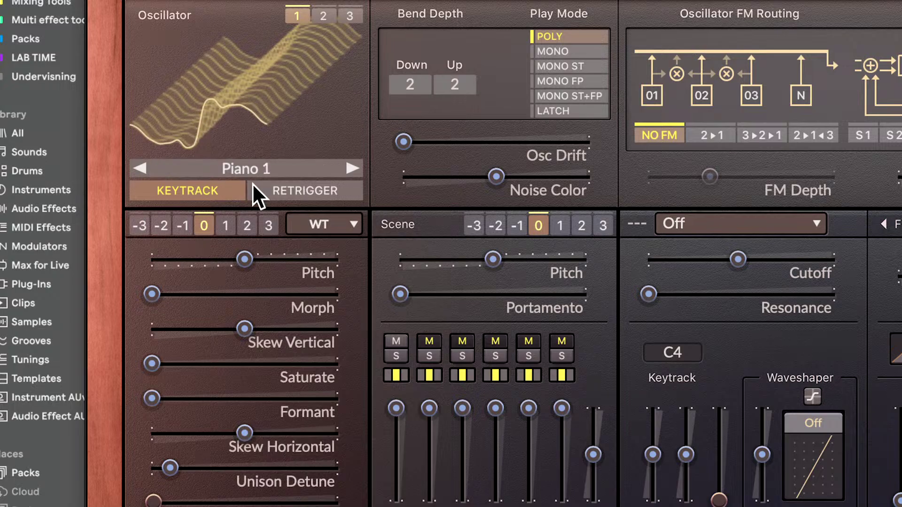
left_click(324, 225)
left_click(372, 338)
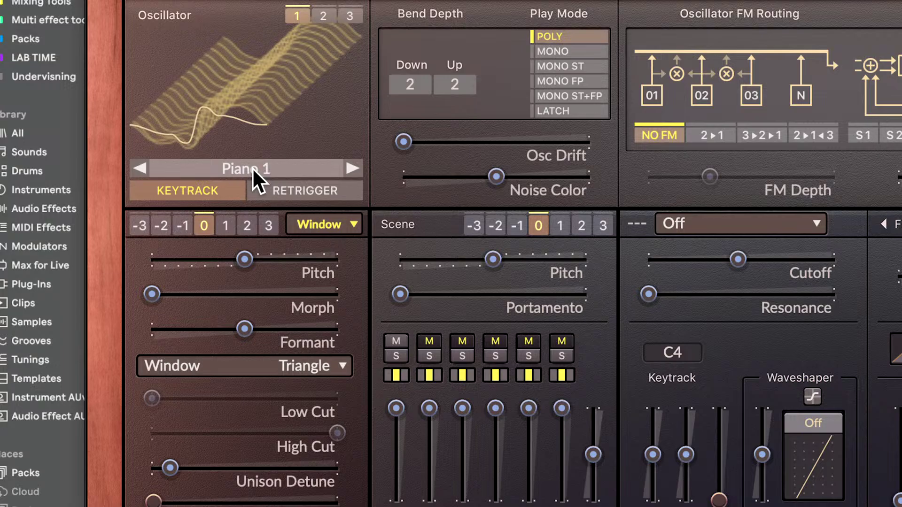
Step: Switch oscillator 1 to the Sine type and choose the Wave 3 (TX 3) shape
left_click(329, 224)
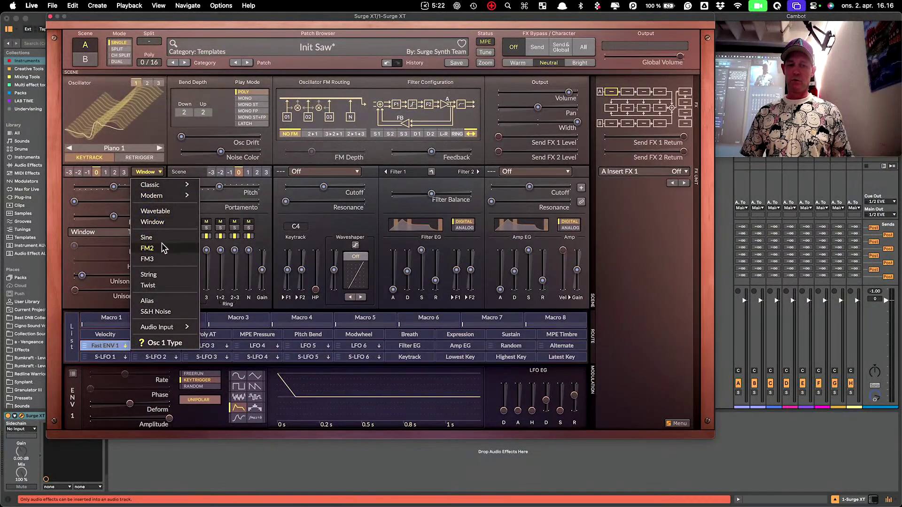
left_click(165, 233)
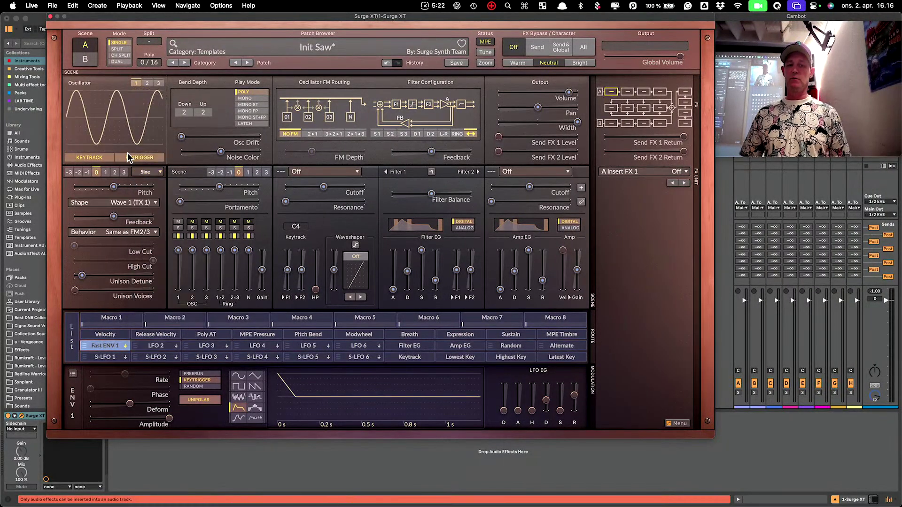
left_click(157, 203)
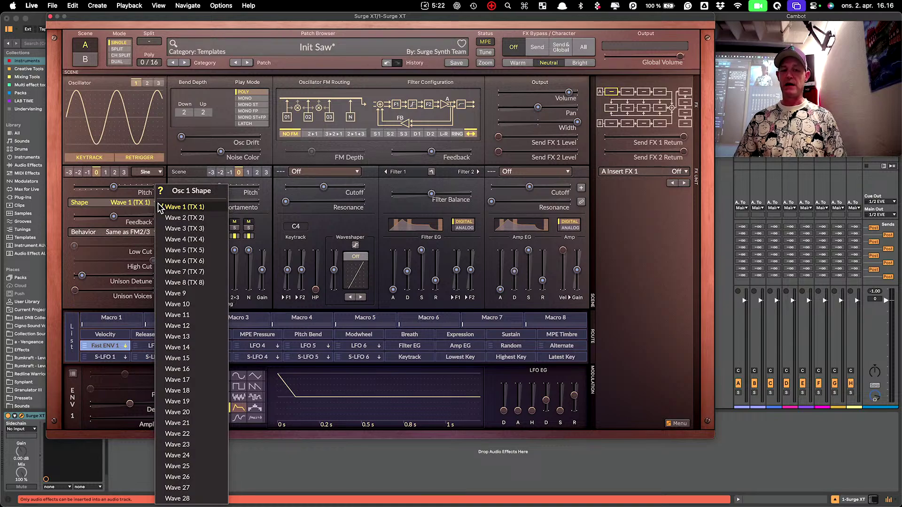
left_click(195, 228)
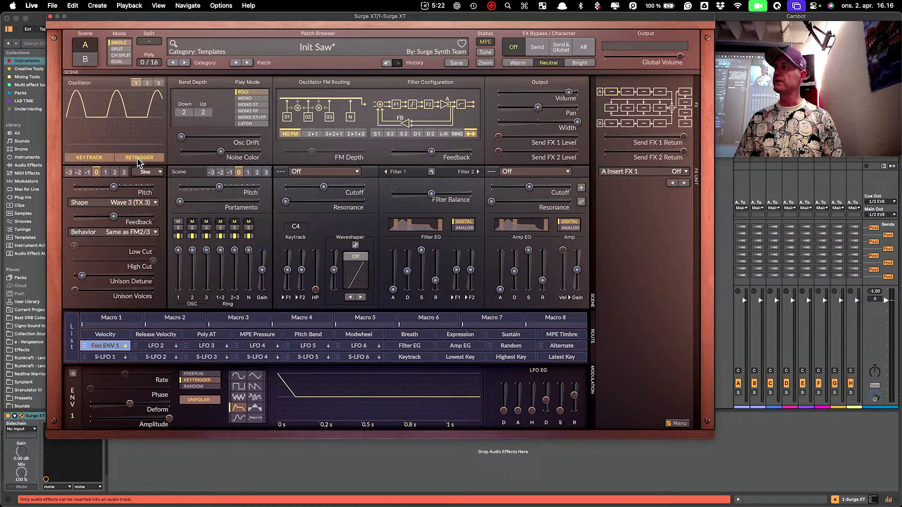
Step: Modulate oscillator 1's Feedback with Fast ENV 1, lower its base value, and check the Behavior options
mouse_move(114, 217)
left_mouse_down()
mouse_move(126, 217)
mouse_move(115, 217)
left_mouse_up()
left_click(109, 347)
left_click_drag(133, 215, 100, 216)
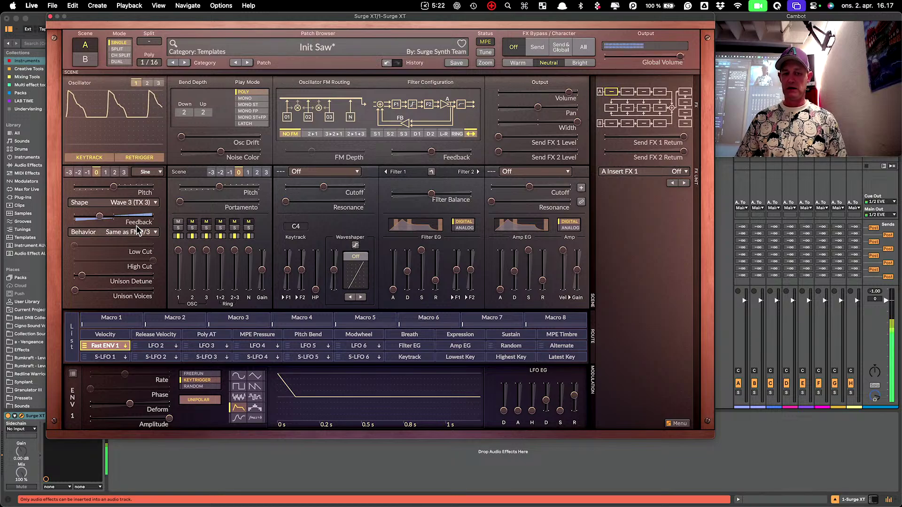
left_click(156, 234)
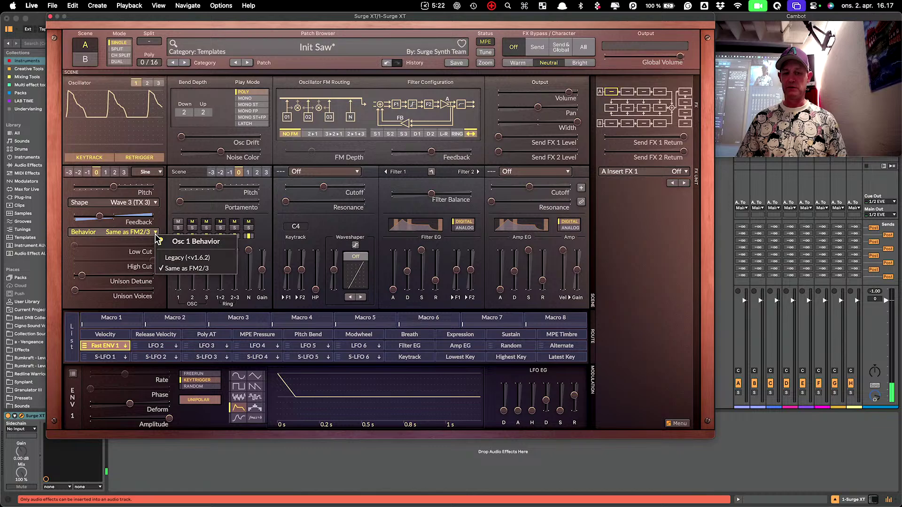
left_click(143, 231)
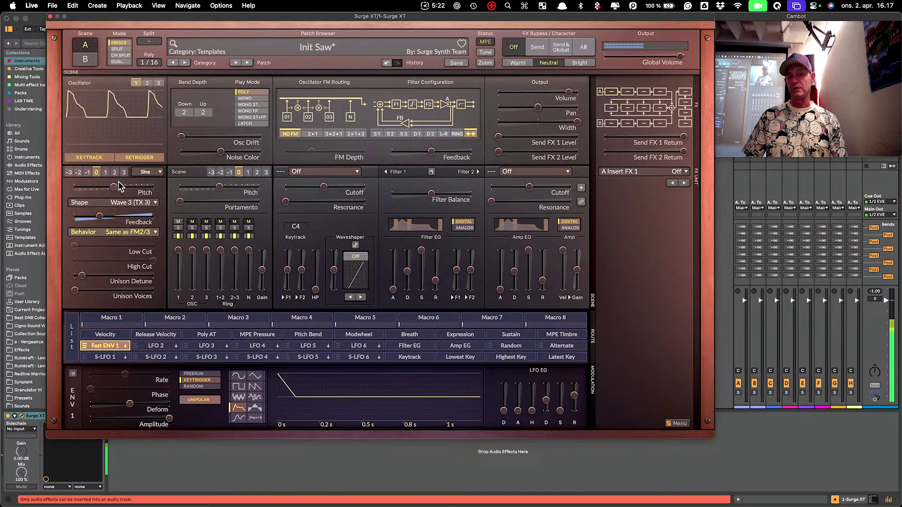
mouse_move(118, 181)
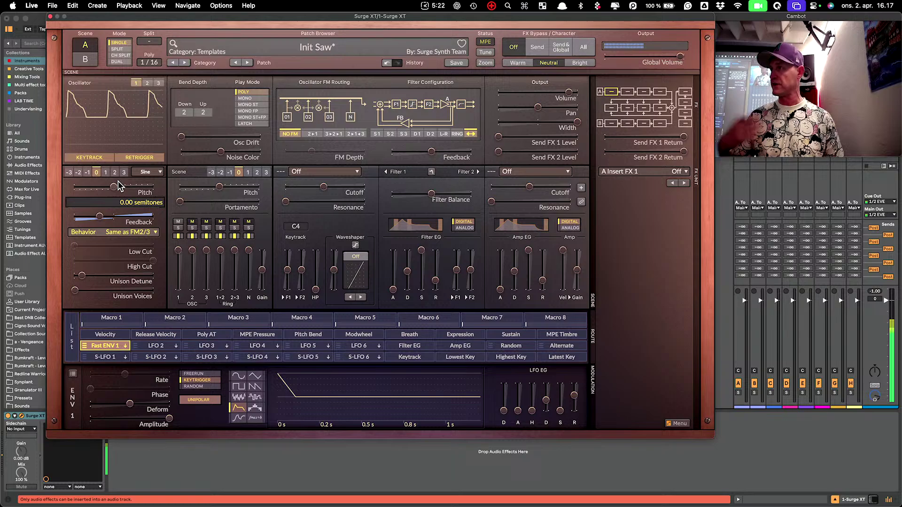
Step: Set oscillator 1's shape to Wave 1 (TX 1) and bring its Feedback to about -7%
left_click(113, 202)
left_click(118, 218)
mouse_move(103, 217)
left_mouse_down()
mouse_move(140, 217)
mouse_move(86, 216)
mouse_move(113, 217)
left_mouse_up()
Step: Remove the Fast ENV 1 modulation from oscillator 1's Feedback and set Feedback to about 23%
right_click(113, 219)
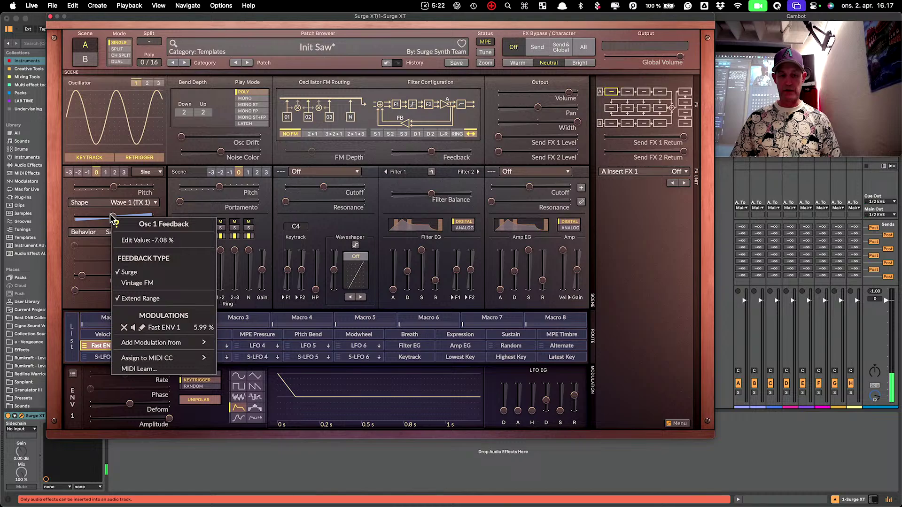
left_click(124, 328)
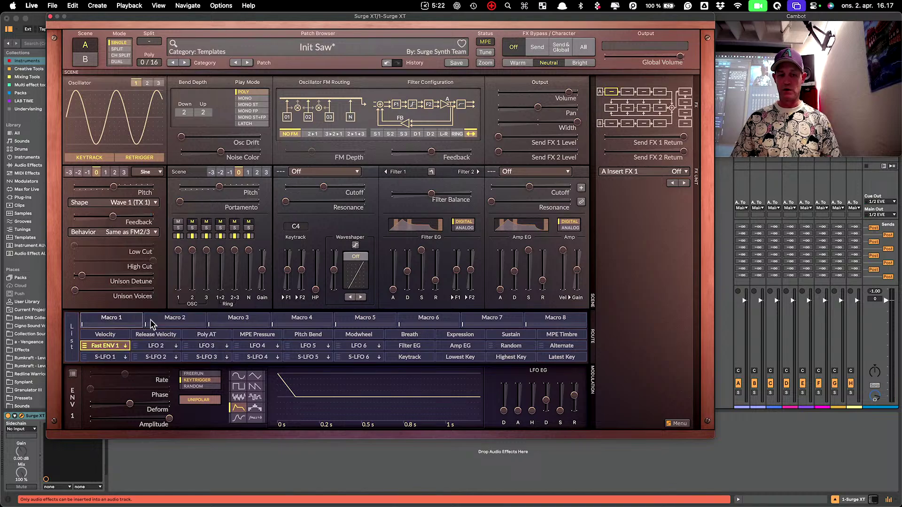
mouse_move(115, 223)
left_mouse_down()
mouse_move(130, 223)
mouse_move(116, 216)
left_mouse_up()
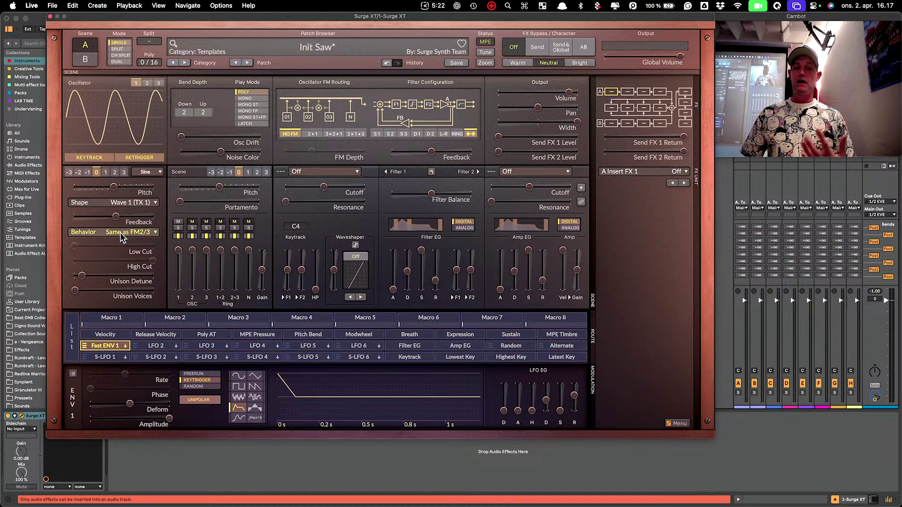
mouse_move(123, 229)
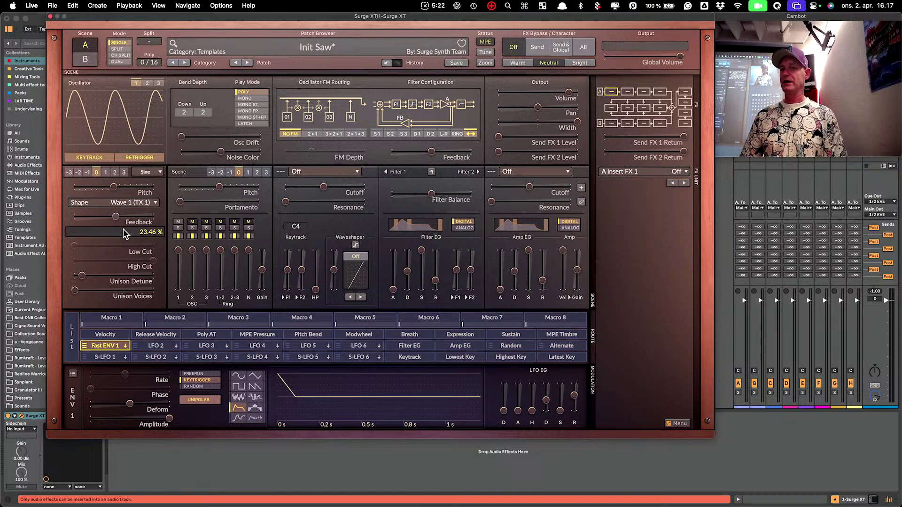
Step: Set oscillator 2 to the Sine type and return to oscillator 1
left_click(146, 82)
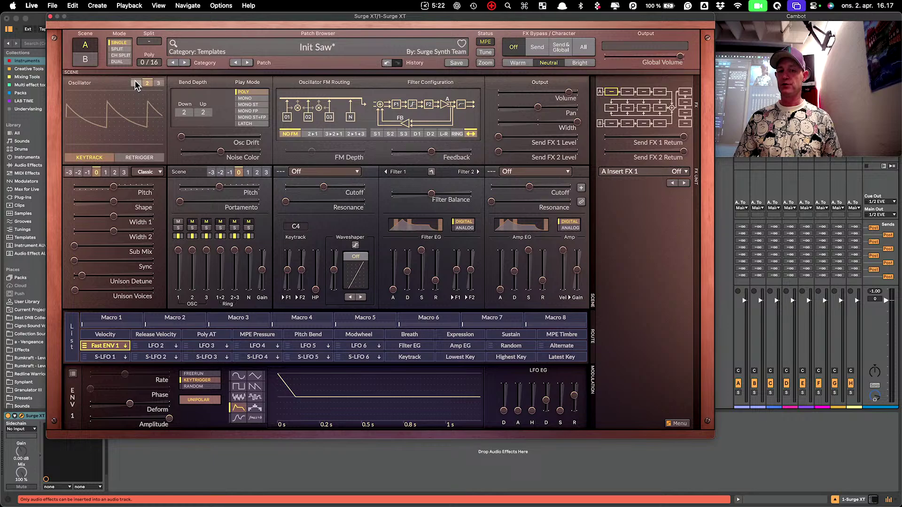
left_click(163, 170)
left_click(173, 233)
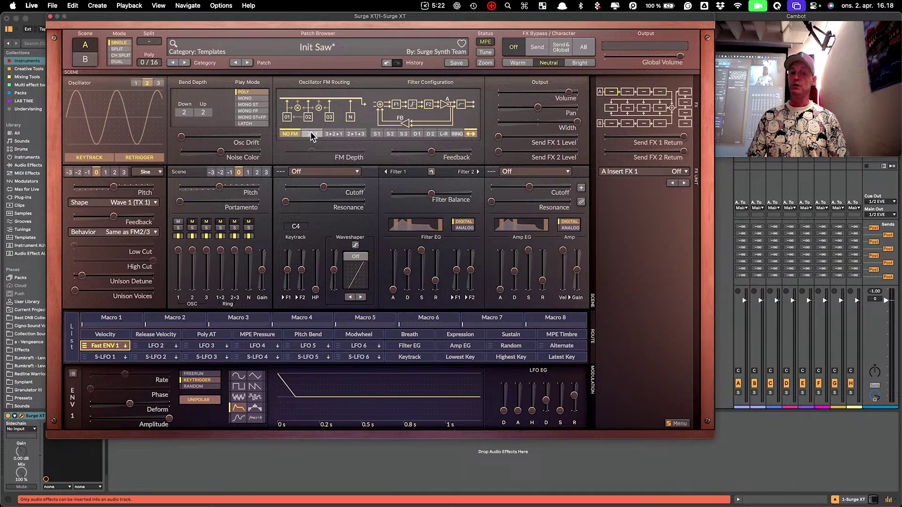
left_click(136, 83)
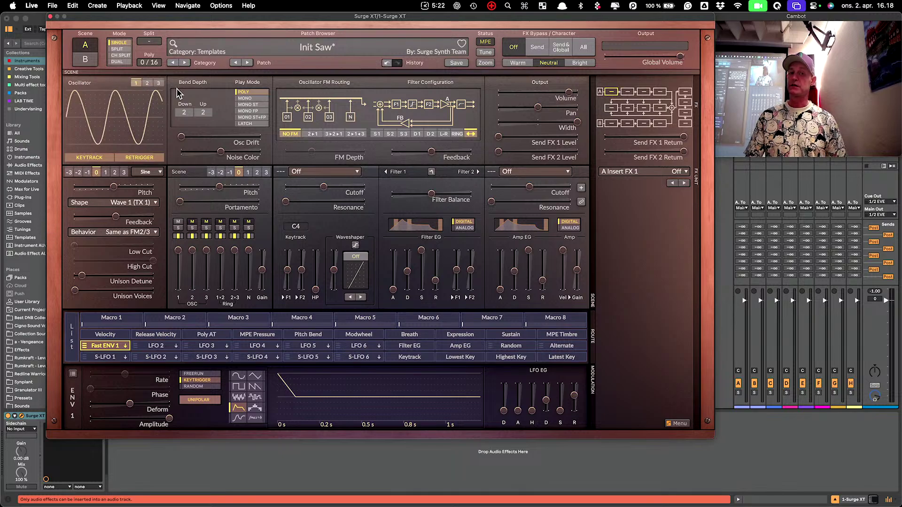
Step: Route oscillator 2 into oscillator 1 for FM and raise FM Depth gradually while auditioning notes
left_click(314, 134)
mouse_move(310, 152)
left_mouse_down()
mouse_move(299, 152)
mouse_move(325, 152)
left_mouse_up()
key("z")
key("z")
key("a")
key("a")
left_click_drag(326, 152, 331, 152)
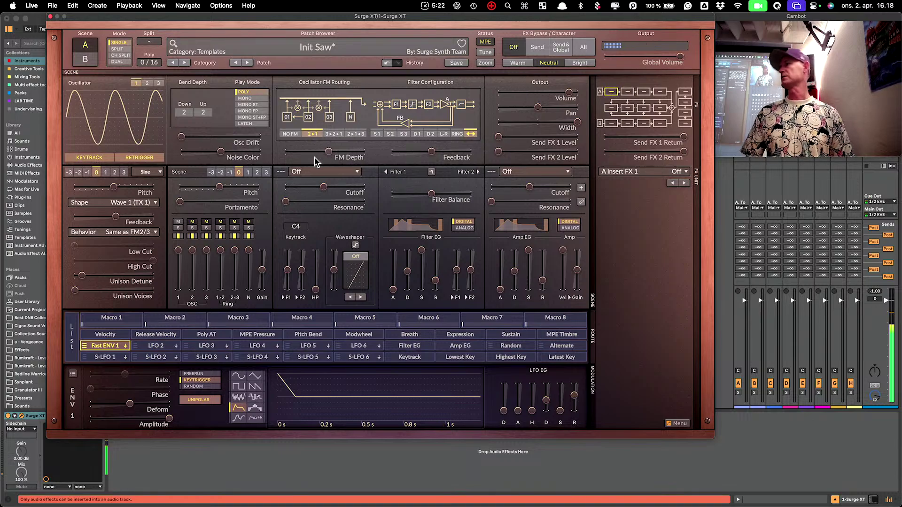
left_click_drag(329, 152, 335, 152)
key("a")
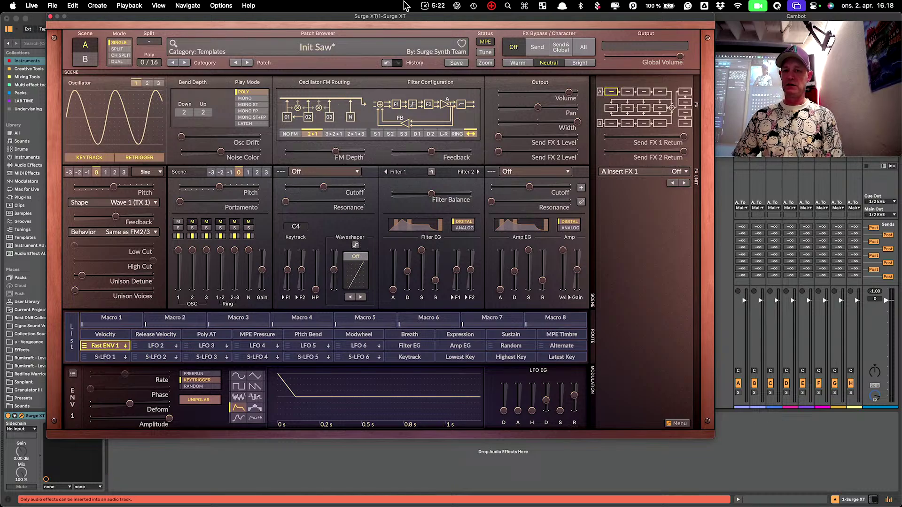
Step: Lower the base FM Depth, assign Fast ENV 1 to it, and adjust the modulation amount
mouse_move(337, 270)
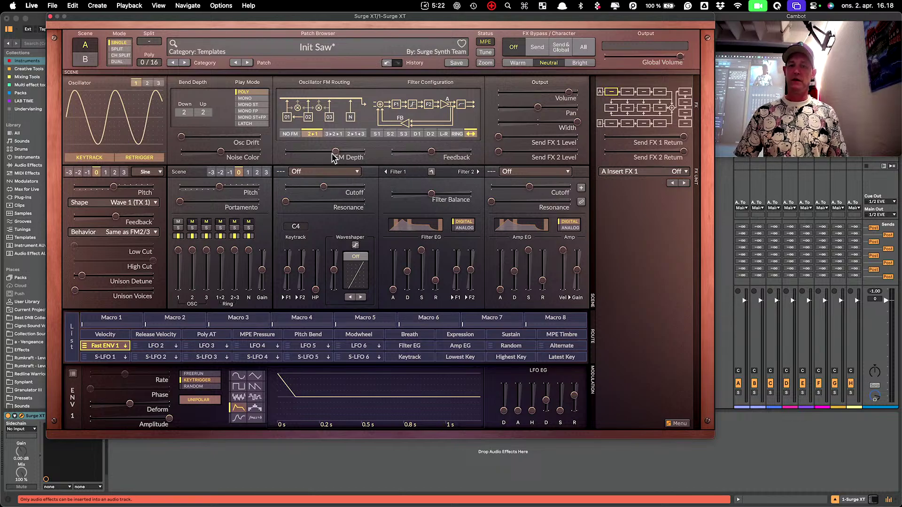
left_click_drag(334, 156, 326, 156)
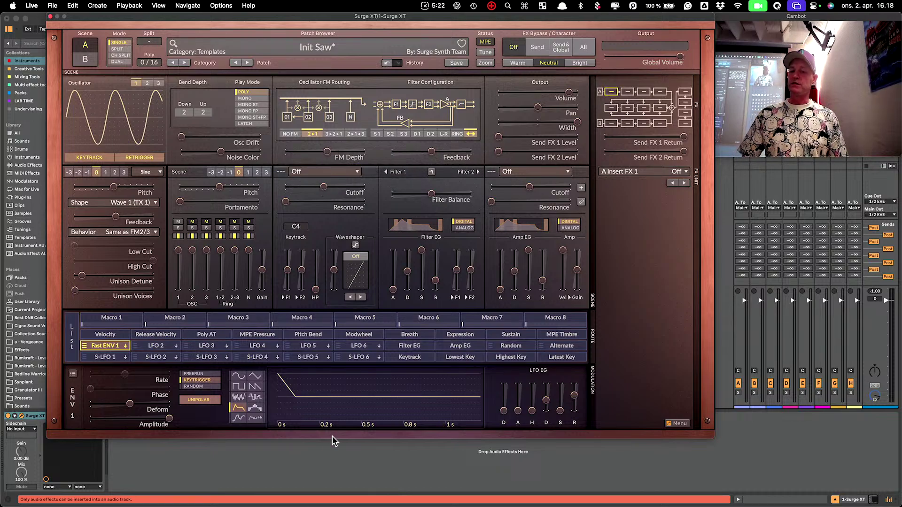
left_click(106, 346)
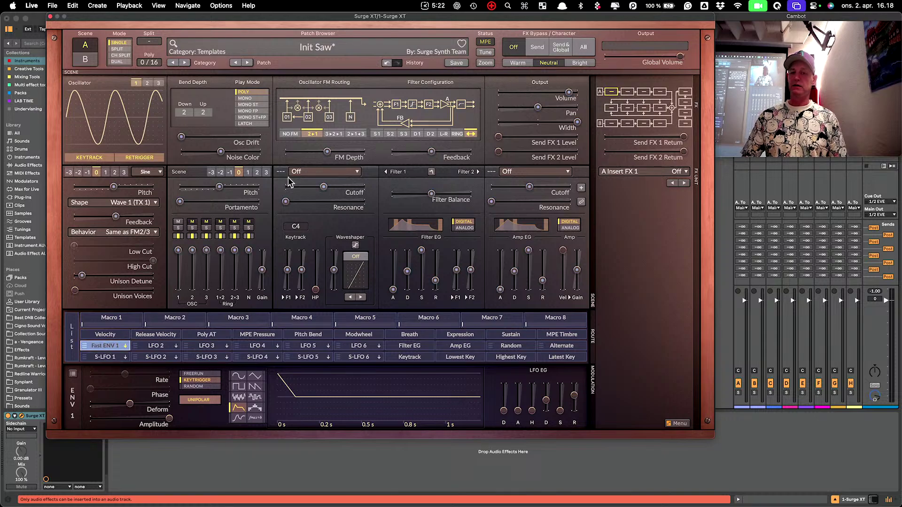
mouse_move(327, 151)
left_mouse_down()
mouse_move(347, 153)
mouse_move(316, 151)
left_mouse_up()
left_click(104, 346)
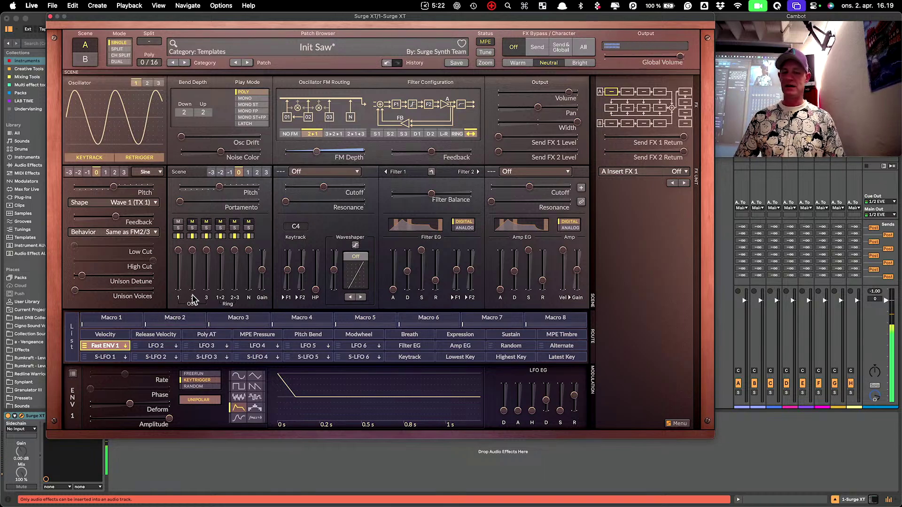
left_click(104, 346)
left_click_drag(327, 148, 336, 156)
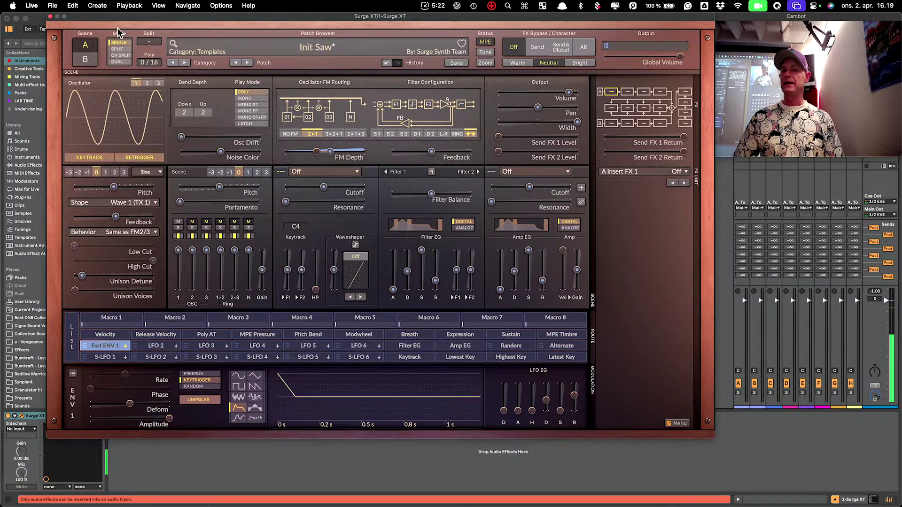
Step: Set oscillator 3 to the Sine type and switch the FM routing to 3>2>1
left_click(158, 84)
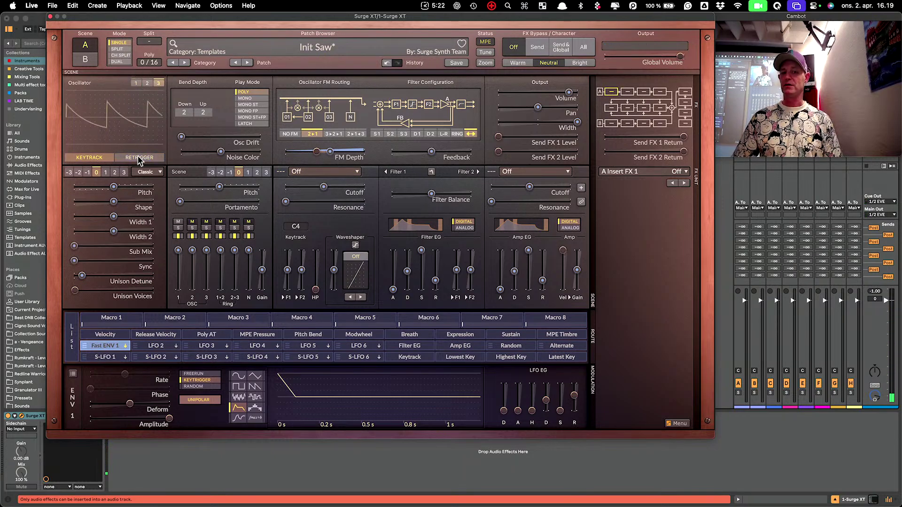
left_click(148, 171)
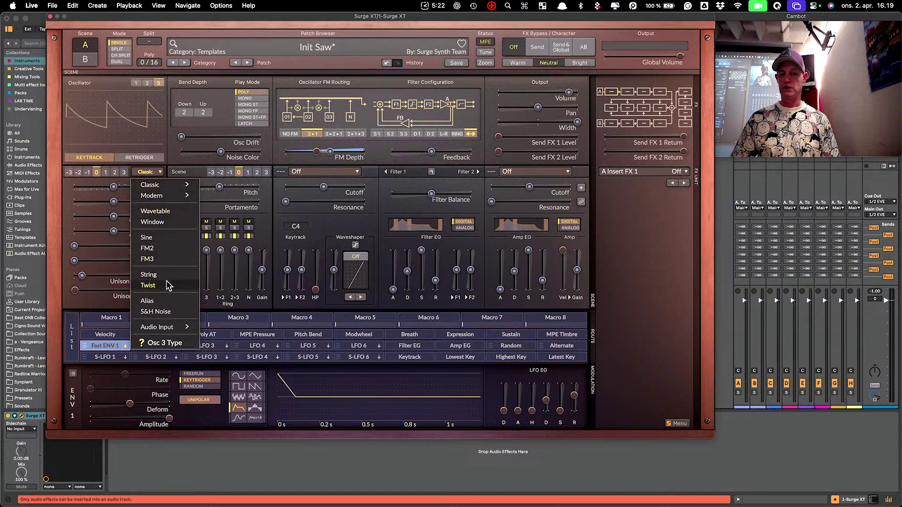
left_click(162, 237)
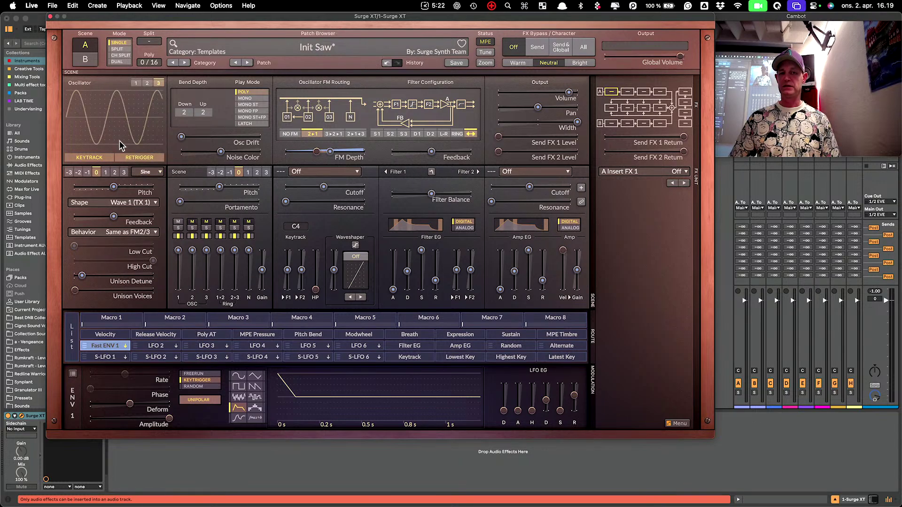
left_click(333, 135)
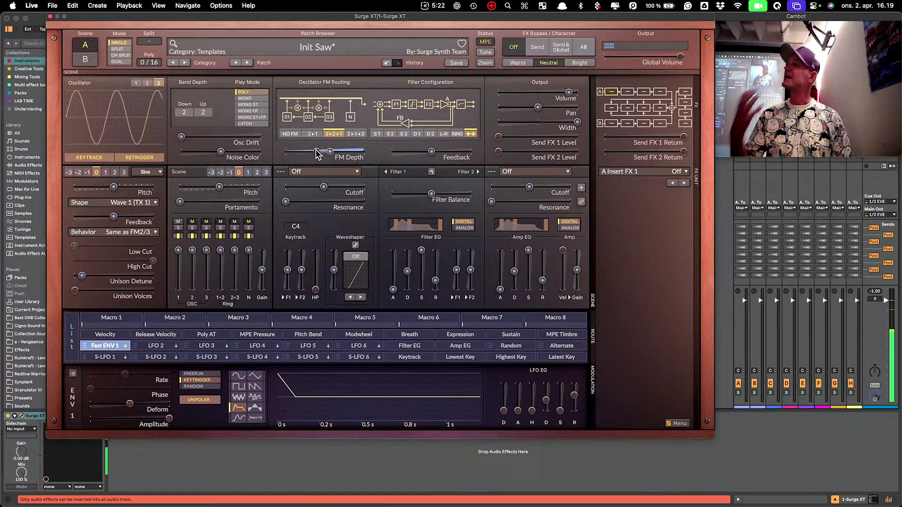
Step: Try a 10 dB Fast ENV 1 modulation amount on FM Depth, and remove that modulation
mouse_move(318, 155)
mouse_move(317, 155)
left_mouse_down()
mouse_move(353, 152)
mouse_move(327, 152)
left_mouse_up()
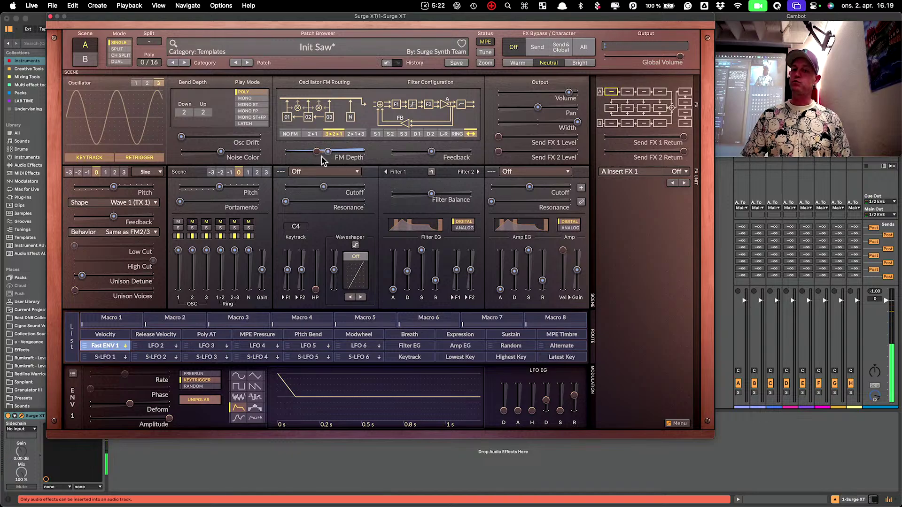
right_click(105, 346)
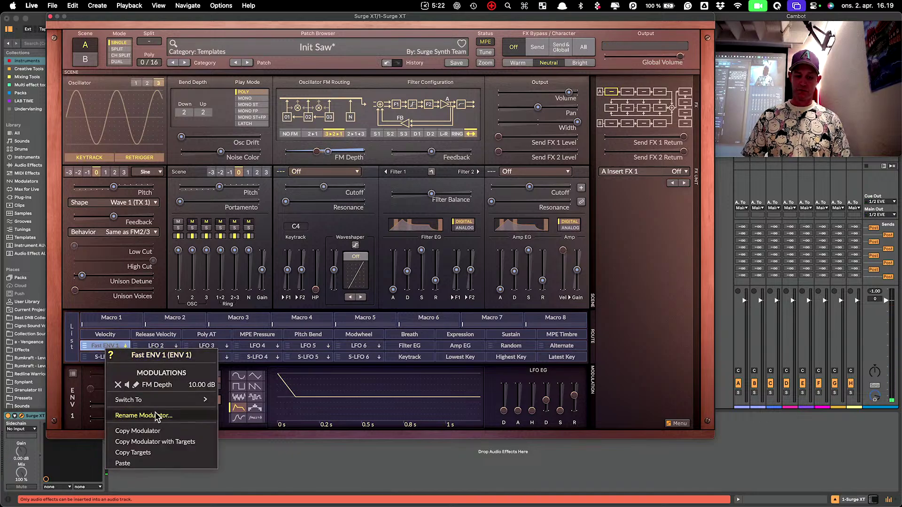
left_click(118, 386)
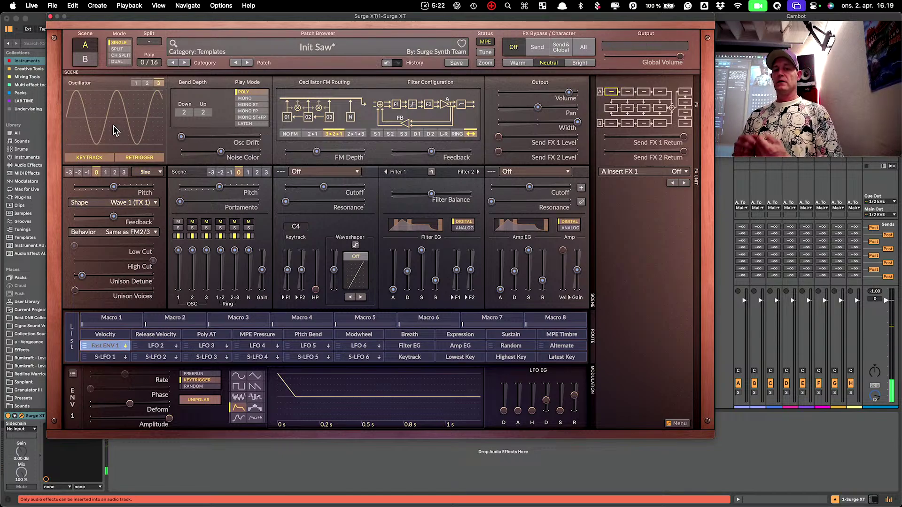
Step: Return to oscillator 1 and change its type to FM2
left_click(147, 171)
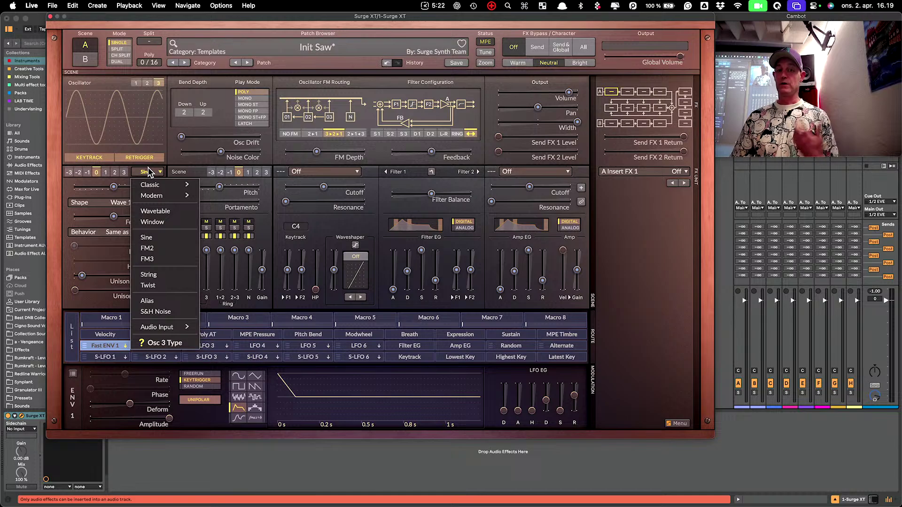
left_click(136, 83)
left_click(136, 83)
left_click(146, 172)
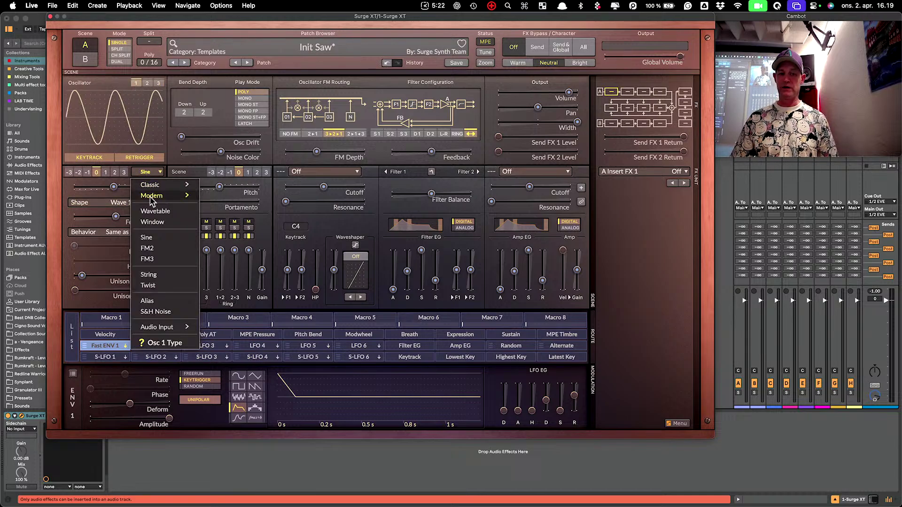
left_click(158, 246)
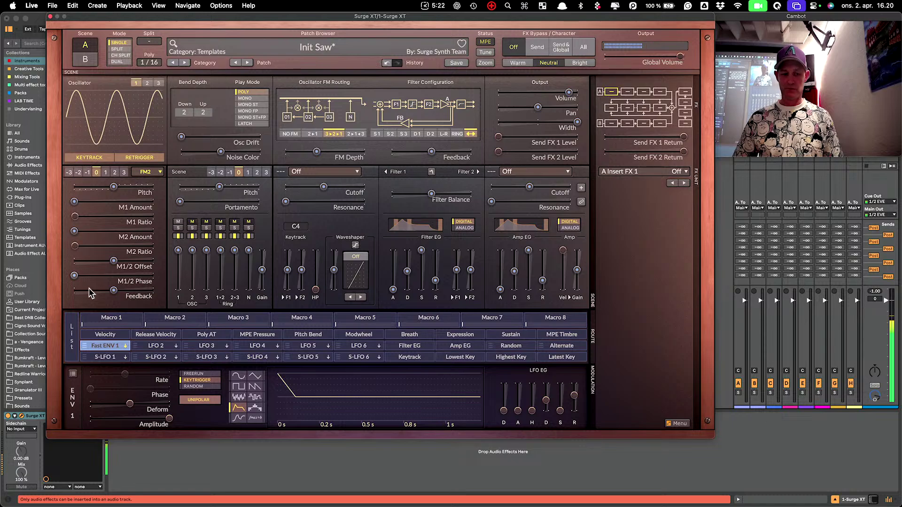
Step: Raise oscillator 1's M1 Amount and M1 Ratio to hear the first modulator's effect
left_click_drag(105, 346, 115, 201)
left_click_drag(109, 201, 113, 201)
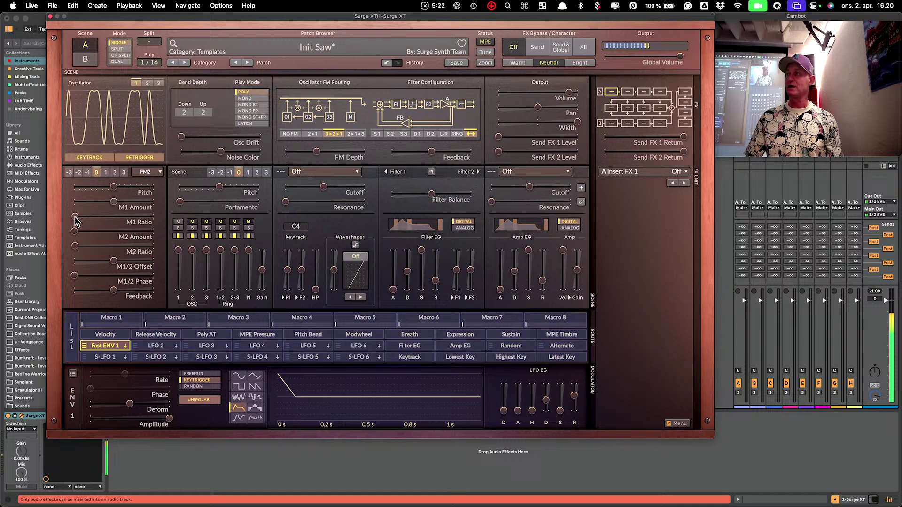
left_click_drag(75, 216, 91, 203)
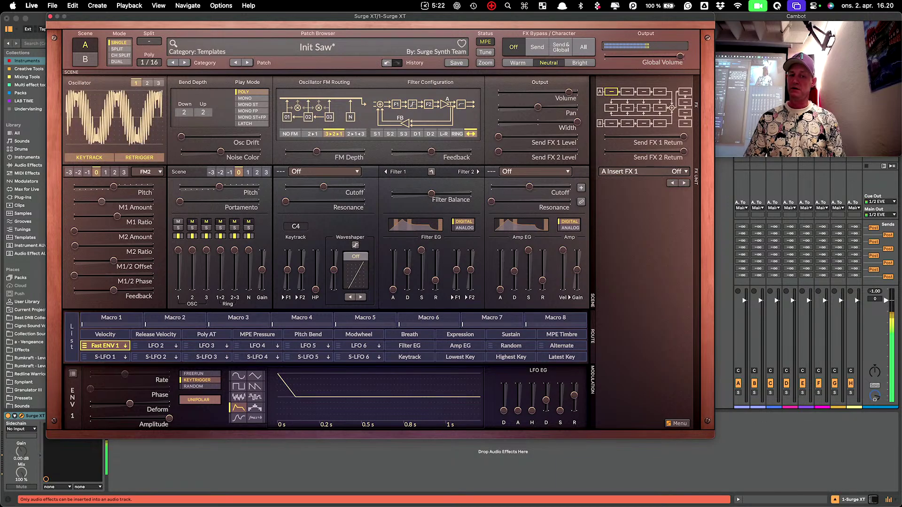
Step: Reduce M1 Amount to its minimum and modulate it with Fast ENV 1
left_click(107, 346)
left_click_drag(74, 202, 121, 202)
left_click(102, 345)
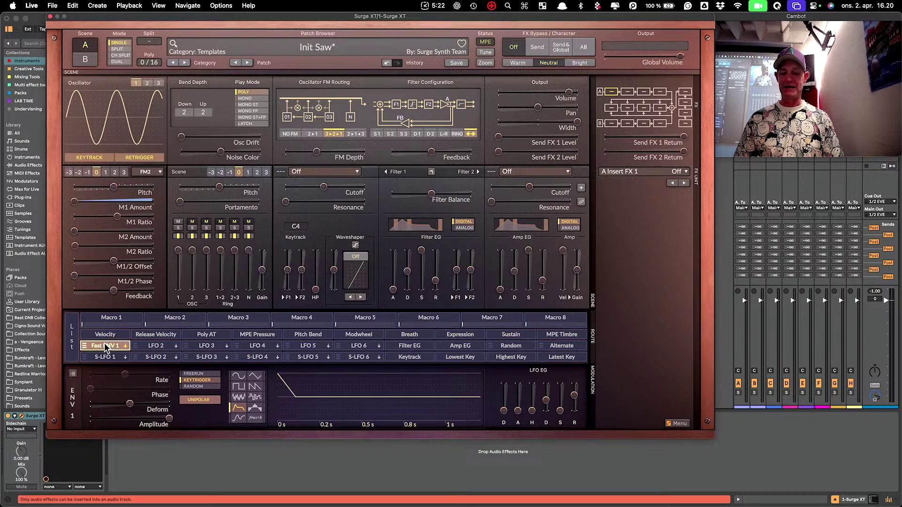
Step: Lower oscillator 1's M1 Ratio slightly, and raise M2 Amount and M2 Ratio to hear the second modulator
mouse_move(127, 219)
left_mouse_down()
mouse_move(108, 219)
mouse_move(122, 218)
left_mouse_up()
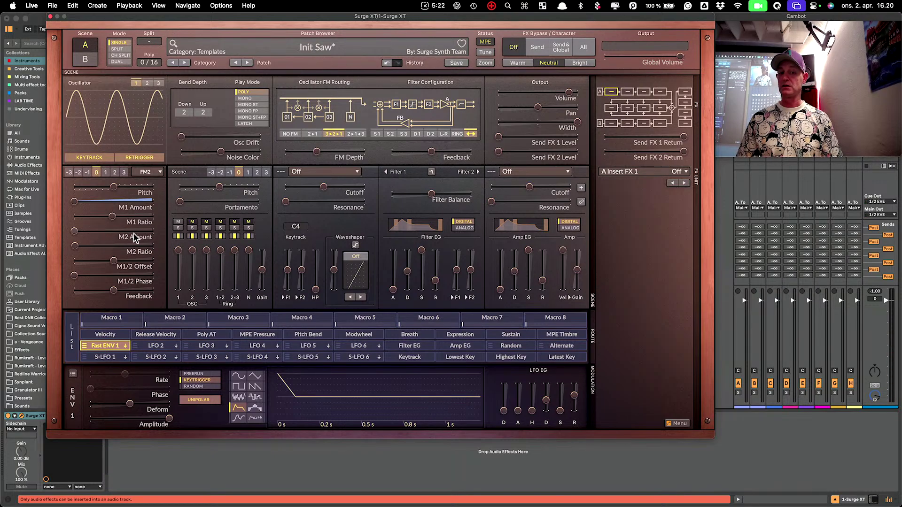
mouse_move(126, 237)
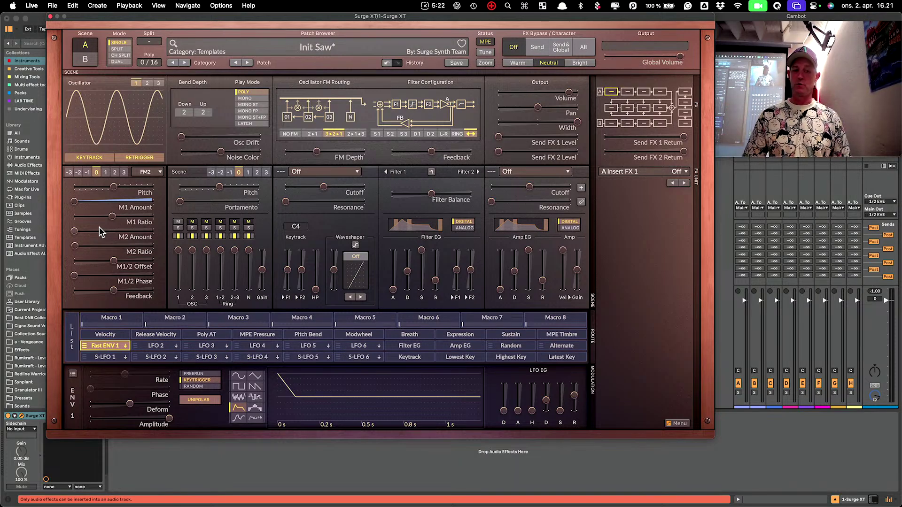
mouse_move(75, 232)
left_mouse_down()
mouse_move(115, 232)
mouse_move(80, 246)
left_mouse_up()
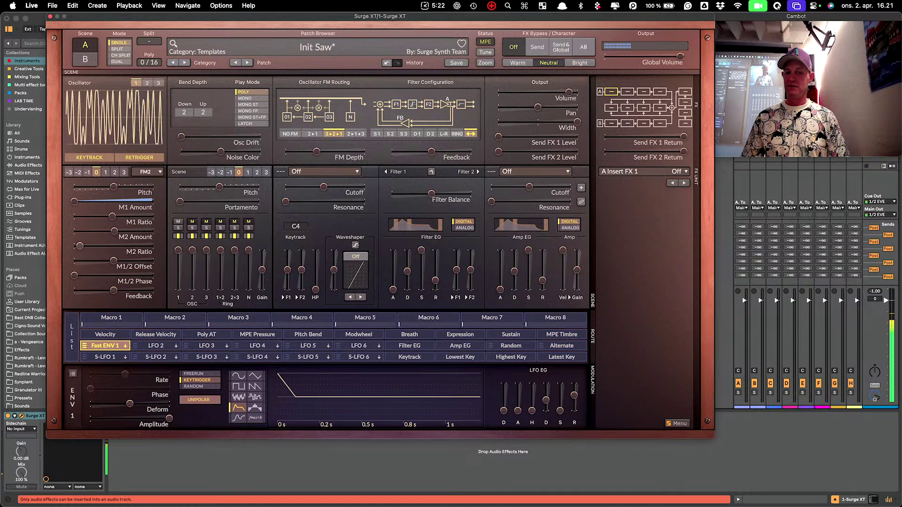
mouse_move(70, 248)
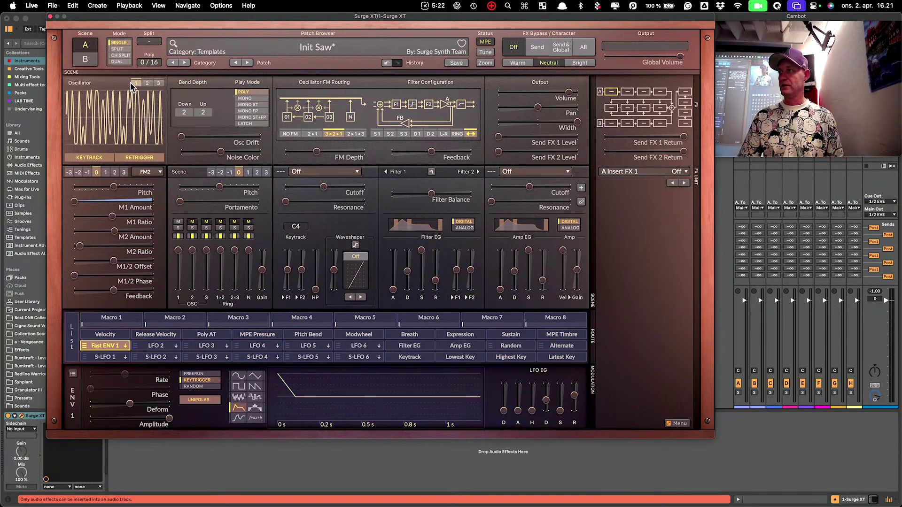
Step: Set oscillator 1's M1/2 Phase to 4.44 % and its M1/2 Offset to -10 Hz
mouse_move(113, 262)
left_mouse_down()
mouse_move(130, 261)
mouse_move(89, 276)
mouse_move(134, 276)
mouse_move(108, 276)
left_mouse_up()
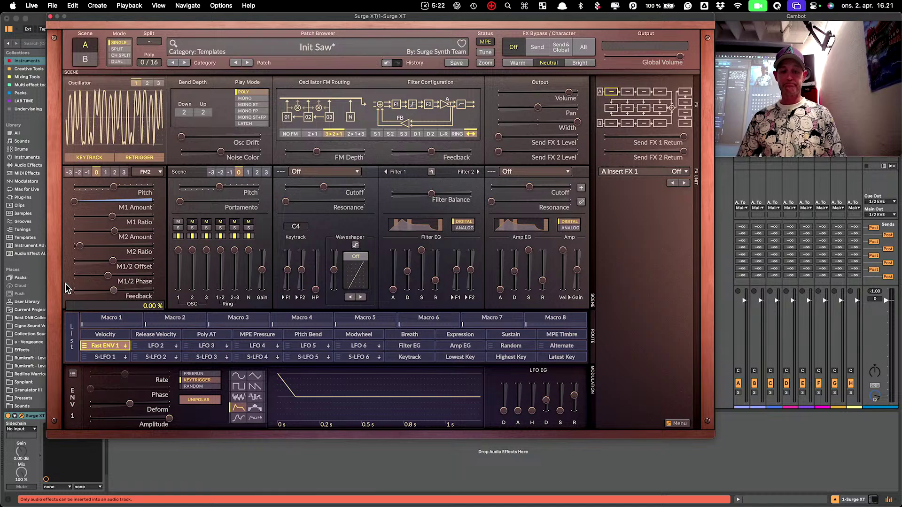
left_click_drag(108, 275, 77, 276)
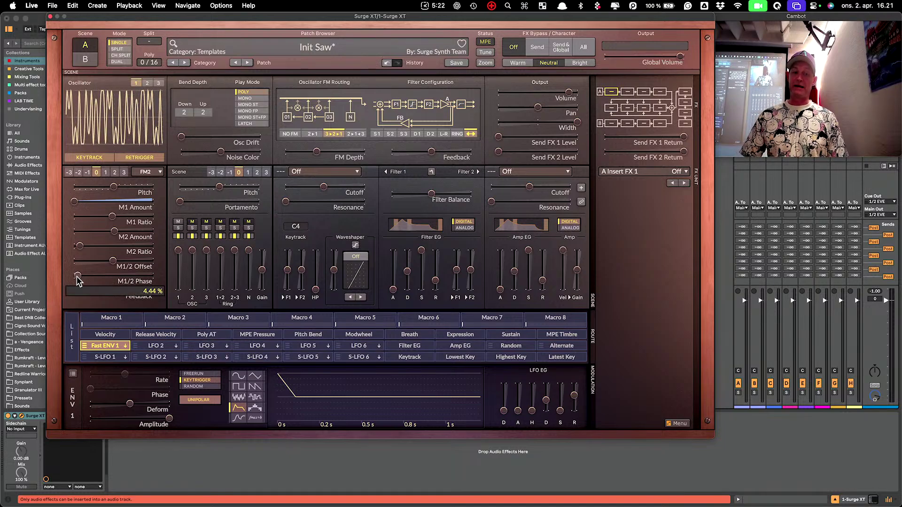
double_click(117, 262)
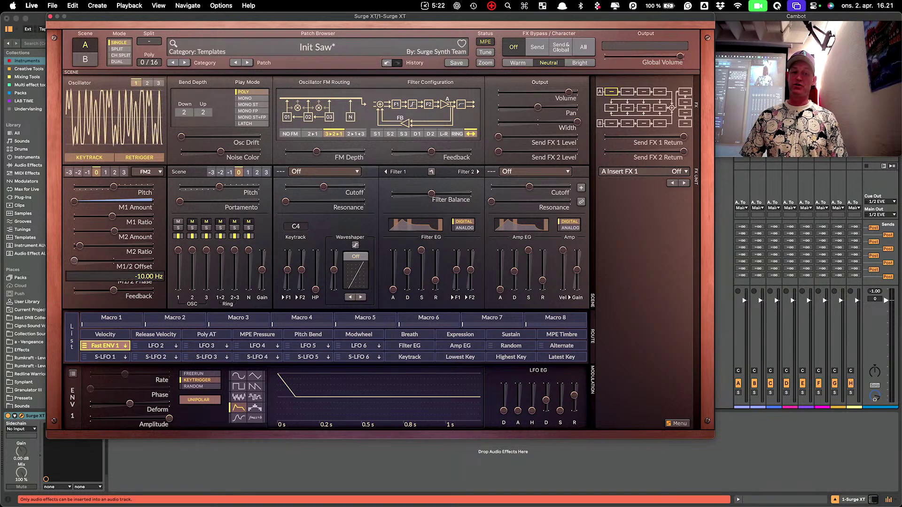
Step: Reset M2 Amount and M2 Ratio to their minimum, lower M1 Ratio, and set oscillator 1's Feedback to -11.43 %
double_click(80, 246)
left_click_drag(120, 231, 92, 217)
double_click(113, 232)
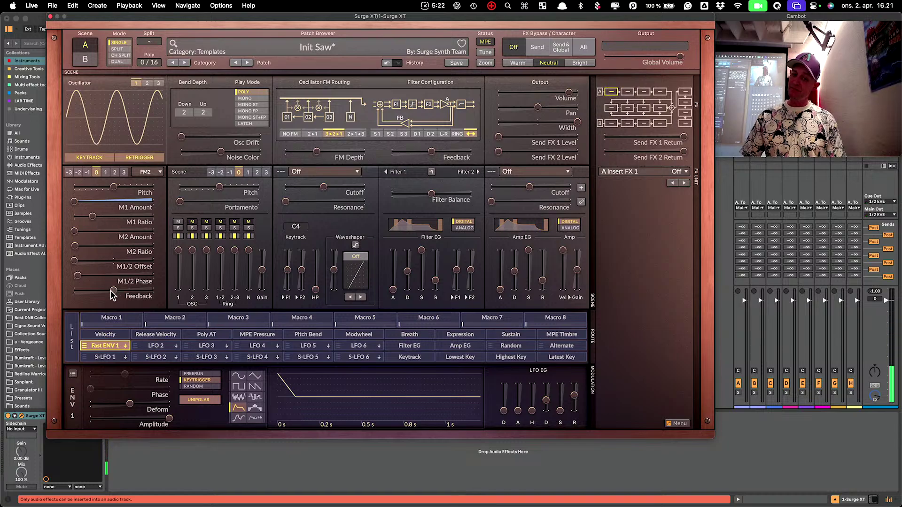
mouse_move(109, 291)
mouse_move(109, 291)
left_mouse_down()
mouse_move(132, 292)
mouse_move(82, 291)
mouse_move(112, 292)
left_mouse_up()
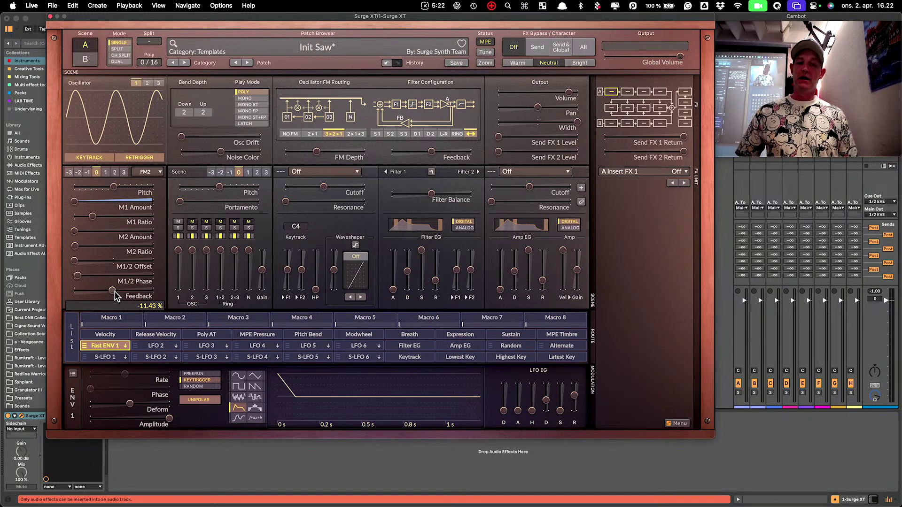
Step: Change oscillator 1's type from FM2 to FM3
left_click(147, 171)
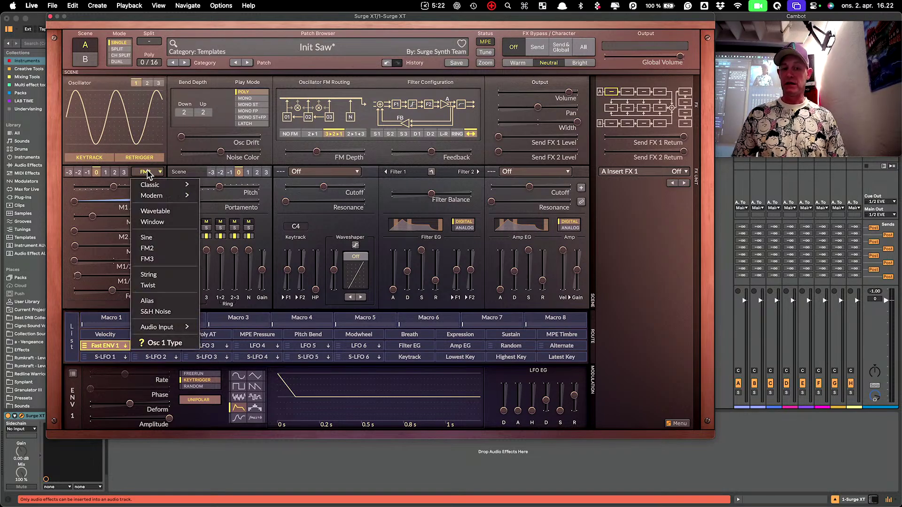
left_click(164, 261)
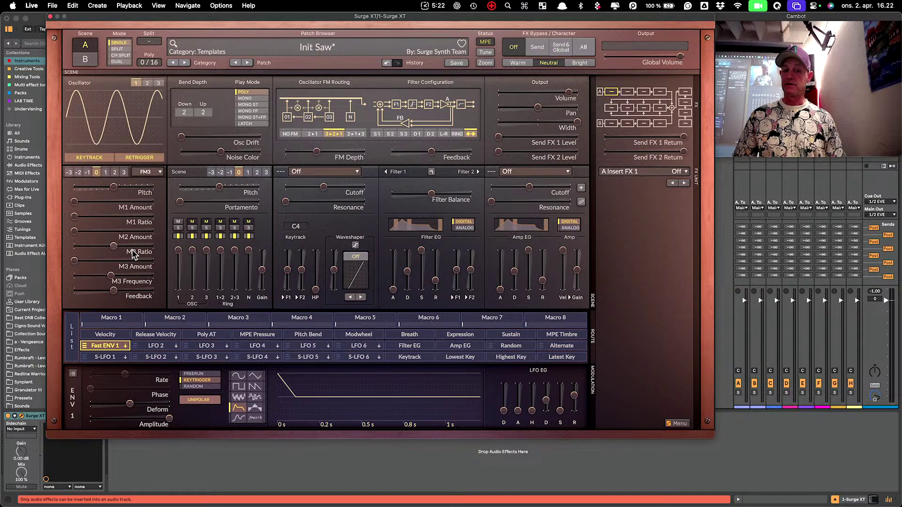
mouse_move(143, 264)
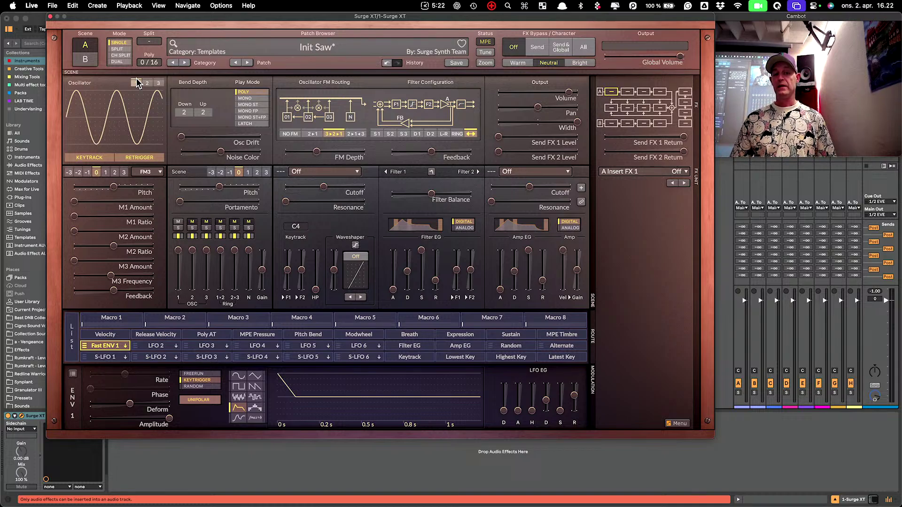
Step: Switch oscillator 1 from FM3 to the String type and play a test note
left_click(153, 173)
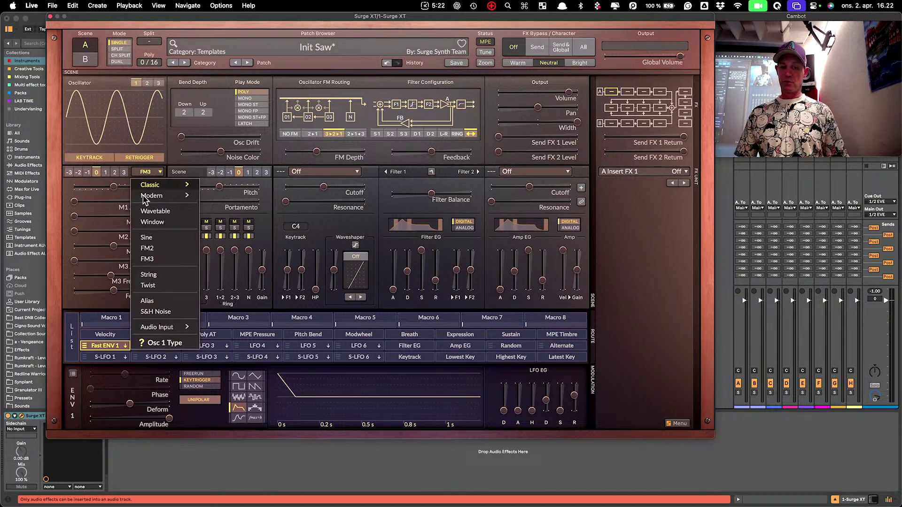
left_click(167, 275)
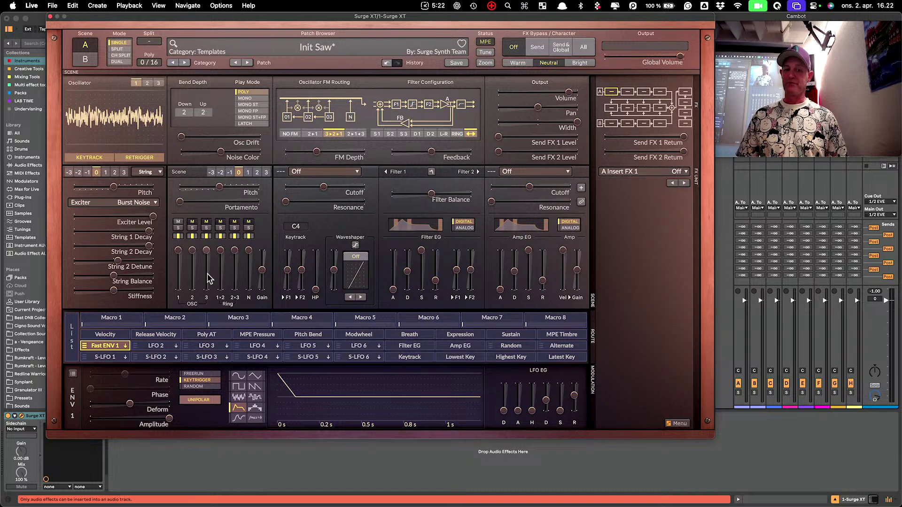
mouse_move(208, 277)
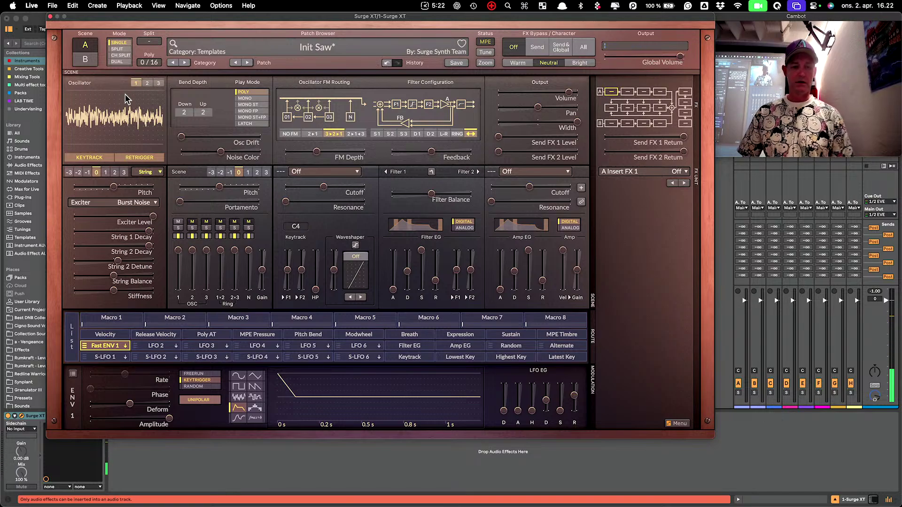
Step: Load the Init Saw patch from the factory Templates, and replace it with the Init Sine template
left_click(359, 45)
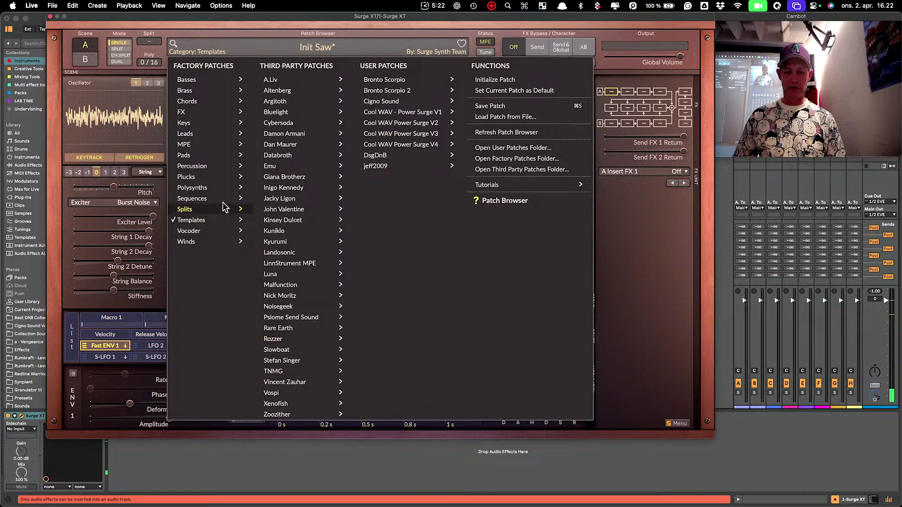
mouse_move(228, 221)
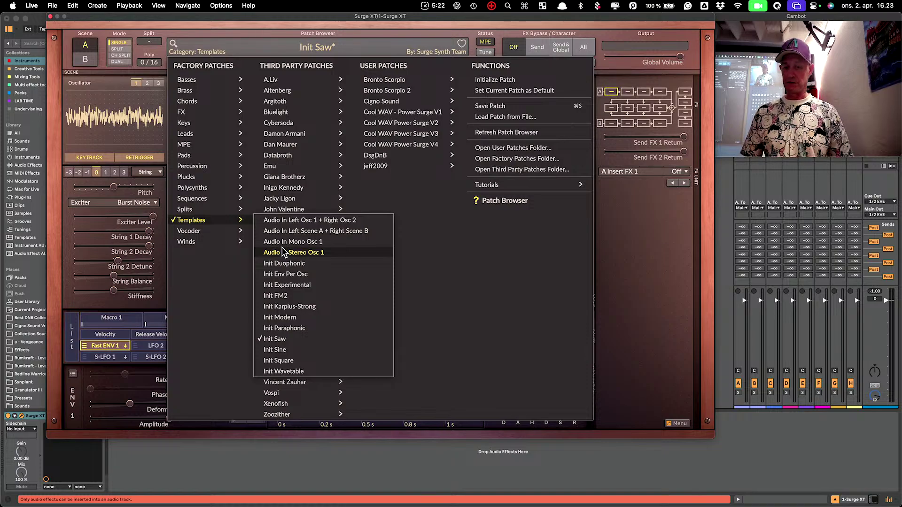
left_click(293, 341)
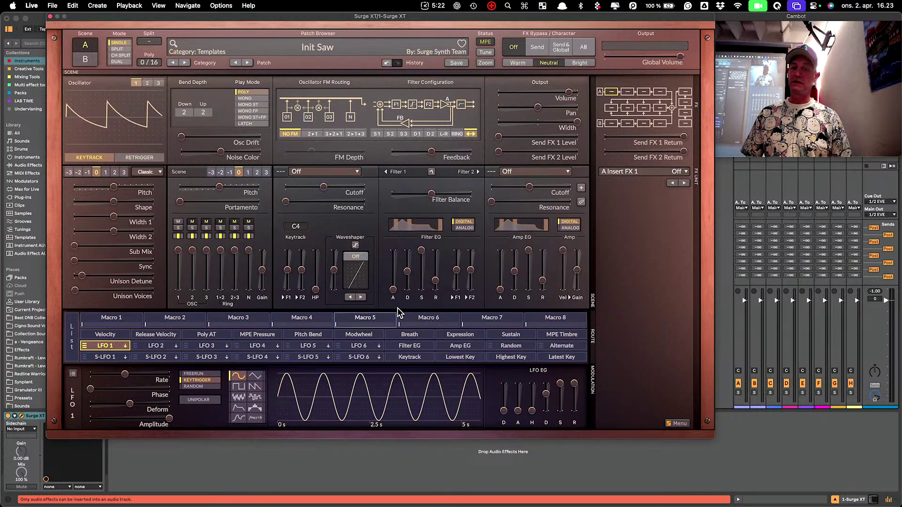
left_click(197, 50)
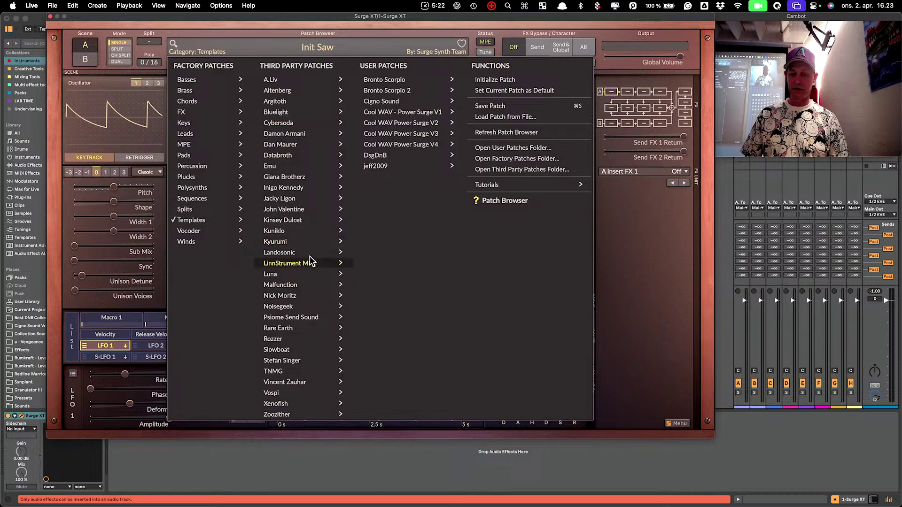
left_click(305, 350)
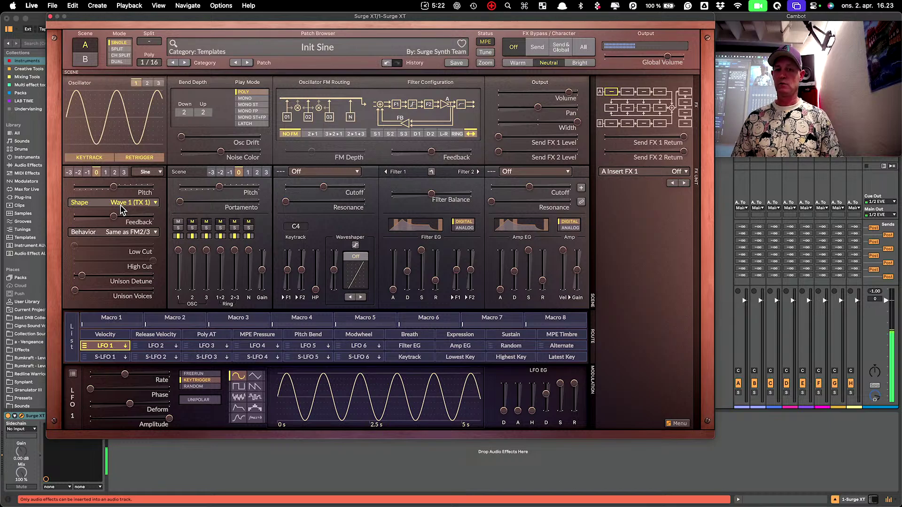
Step: Set the Init Sine patch's oscillator 1 type to String and play a note
left_click(157, 174)
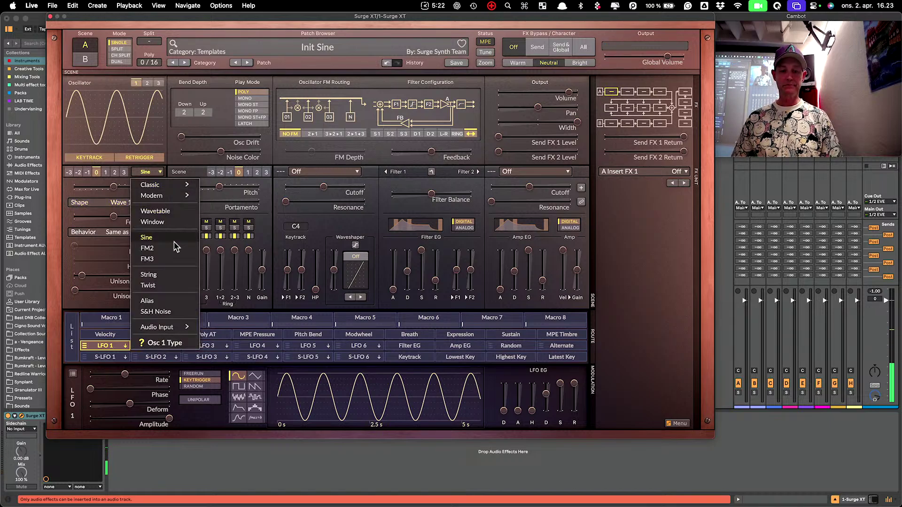
left_click(168, 277)
mouse_move(123, 238)
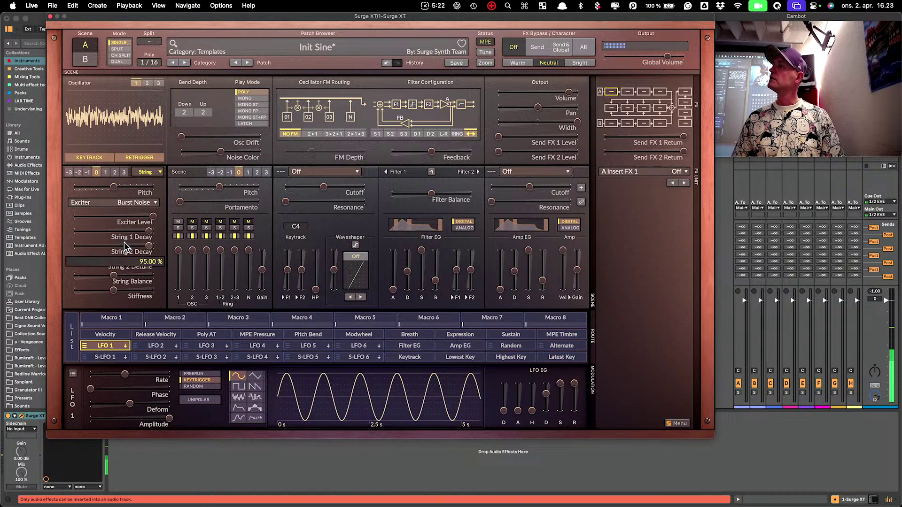
Step: Audition the Burst Pink Noise exciter in the C2 to D3 keyboard range, and change the exciter to Burst Sine
left_click(157, 206)
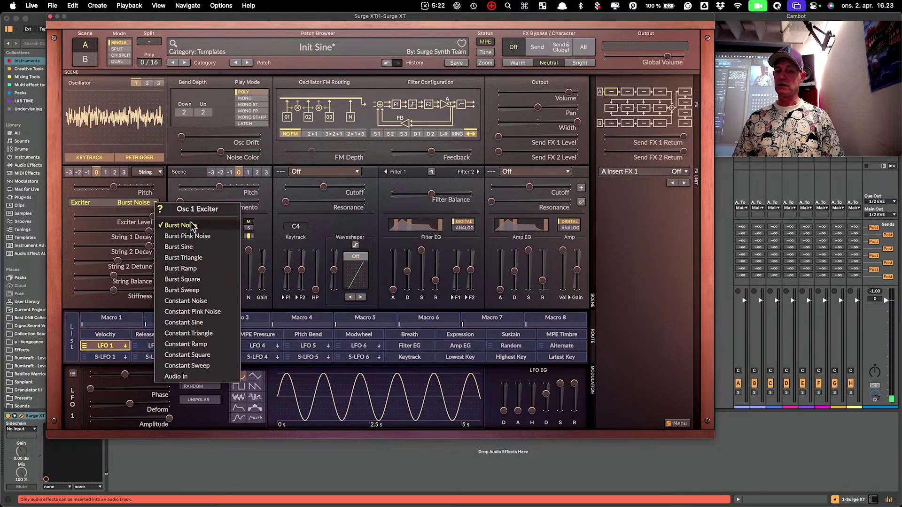
left_click(213, 236)
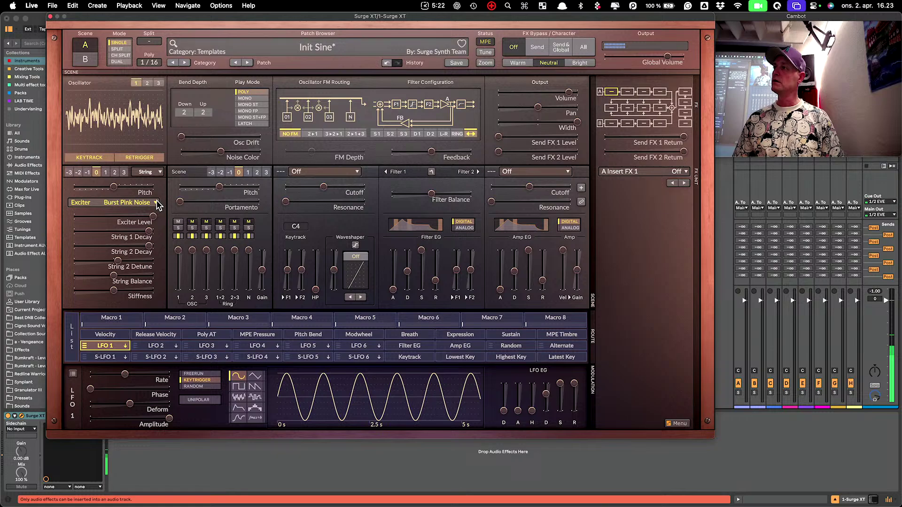
key("z")
key("a")
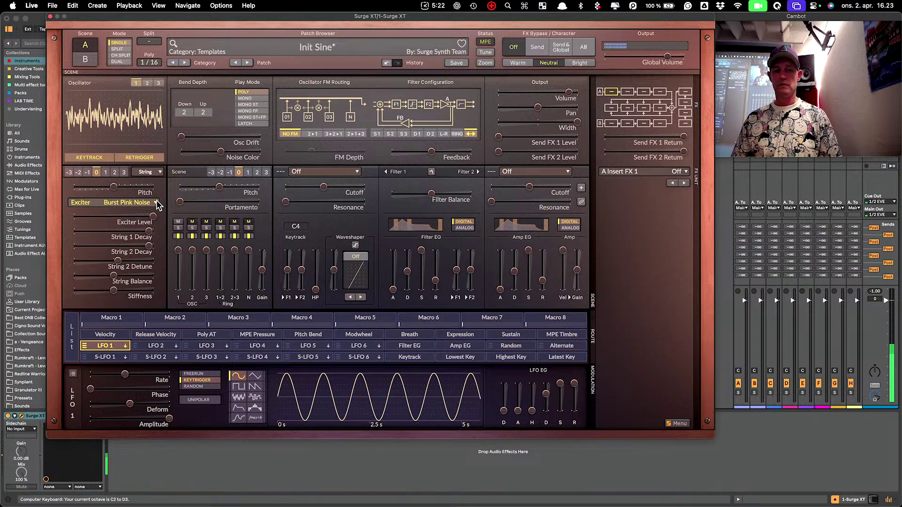
left_click(157, 206)
left_click(219, 244)
key("a")
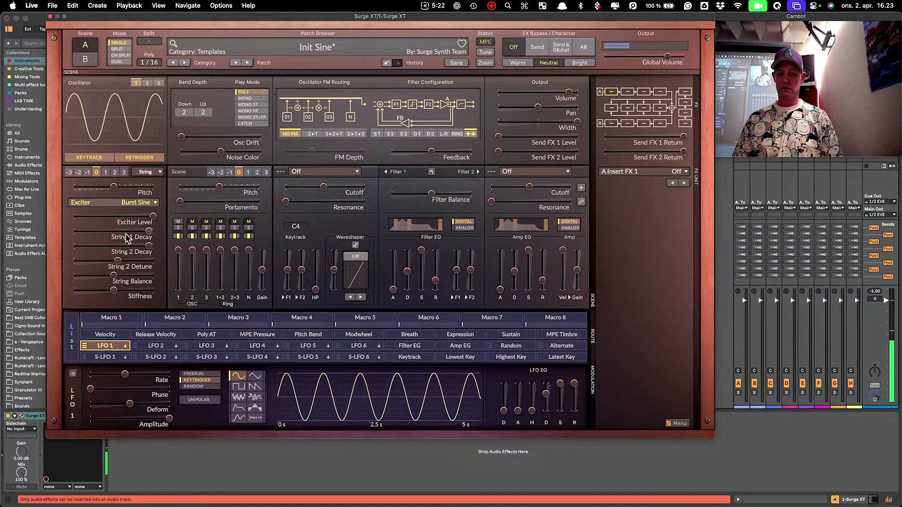
Step: Raise oscillator 1's String 2 Detune and String Balance, and increase the mixer Gain
mouse_move(117, 261)
left_mouse_down()
mouse_move(133, 261)
mouse_move(123, 276)
left_mouse_up()
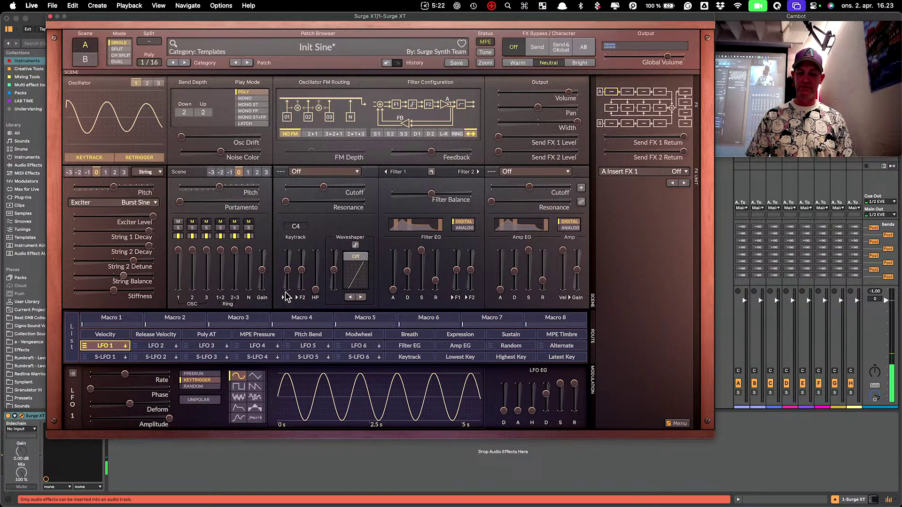
left_click_drag(262, 270, 262, 263)
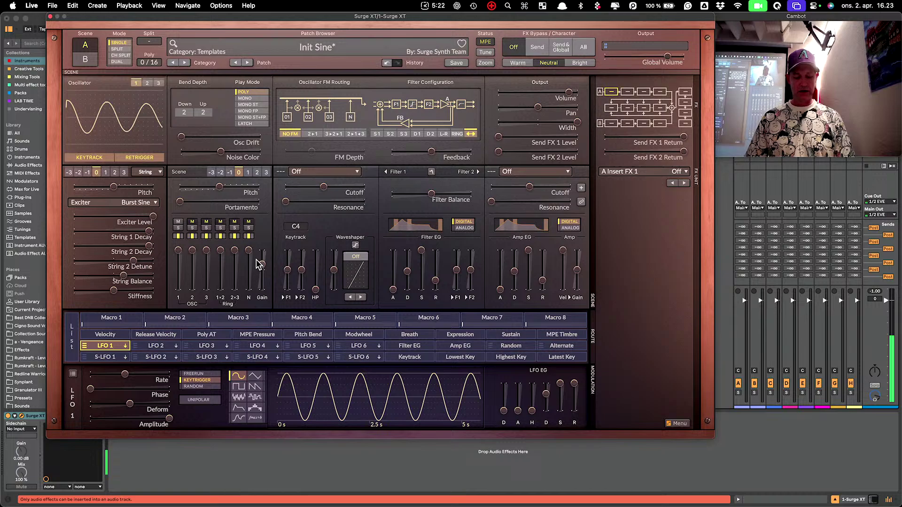
Step: Set the computer keyboard octave to C1 to D2, play a low note, and raise the Amp EG attack slightly
key("z")
key("x")
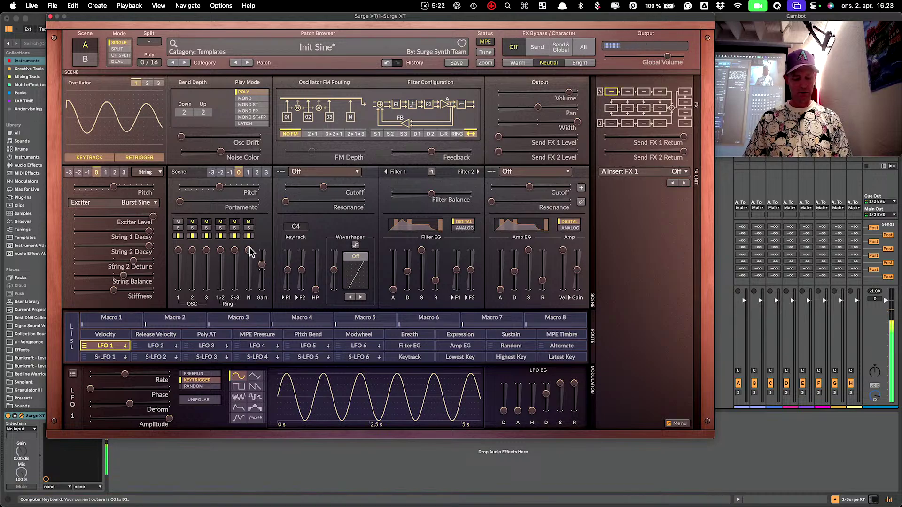
key("a")
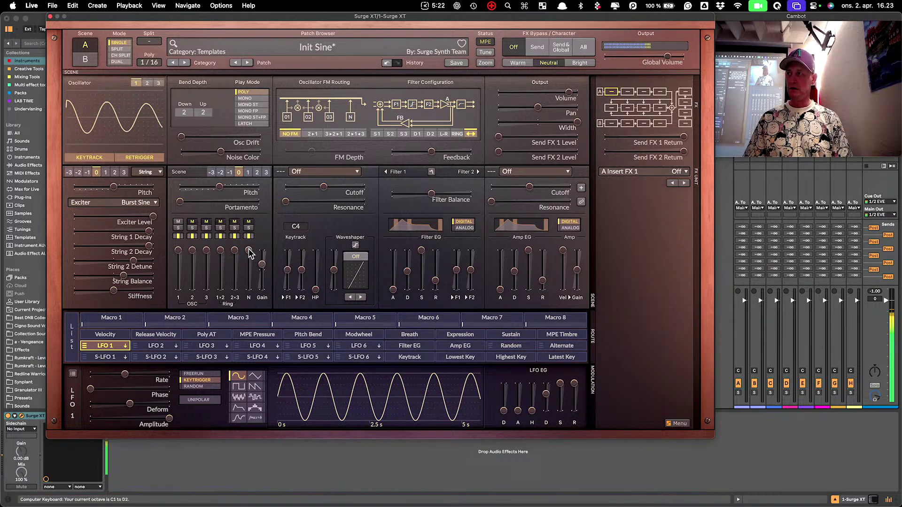
key("Return")
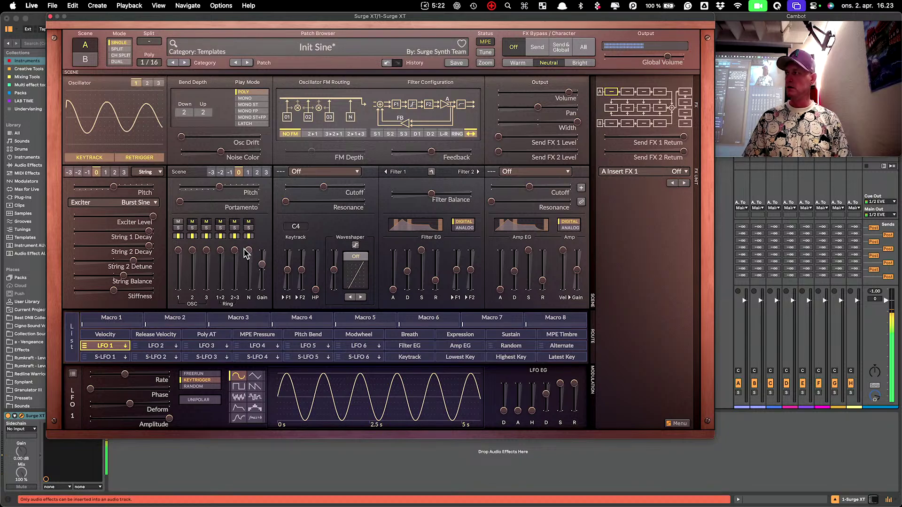
left_click_drag(500, 290, 500, 284)
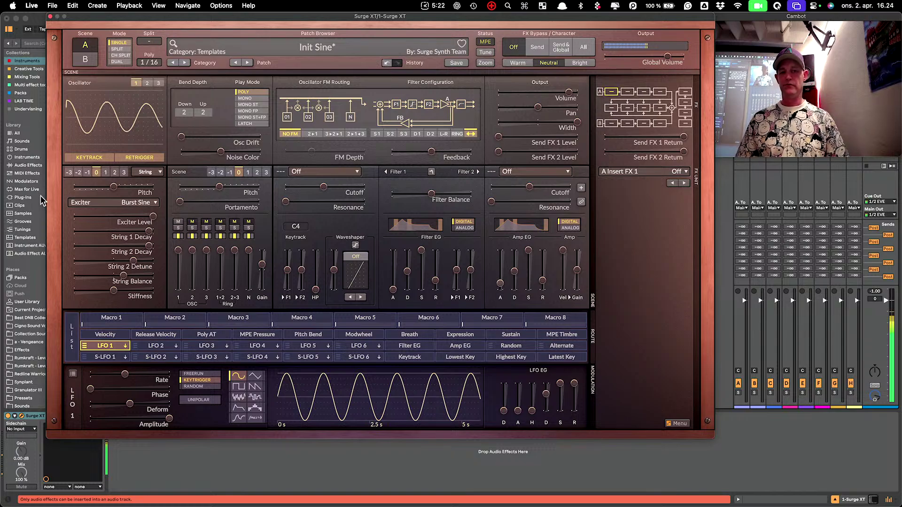
Step: Set oscillator 1's exciter to Burst Triangle, shorten both string decays, and lower String Balance and Stiffness slightly
left_click(139, 204)
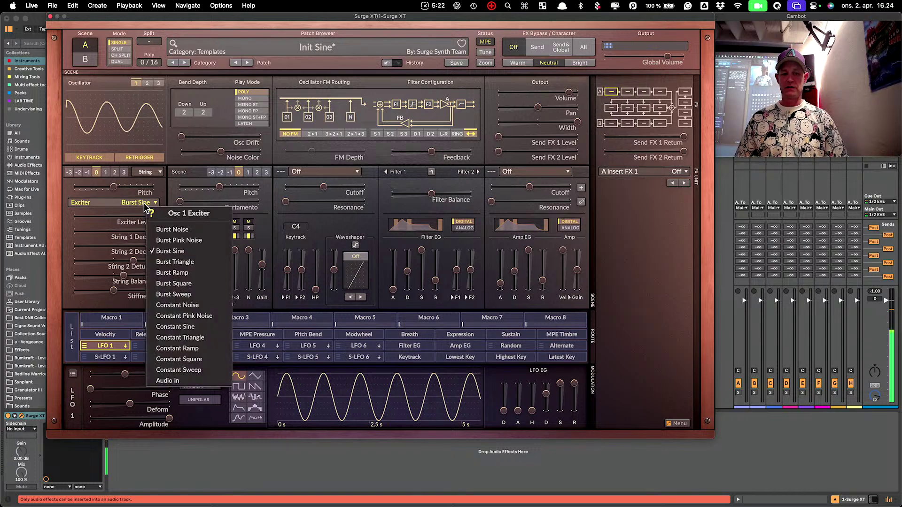
left_click(196, 262)
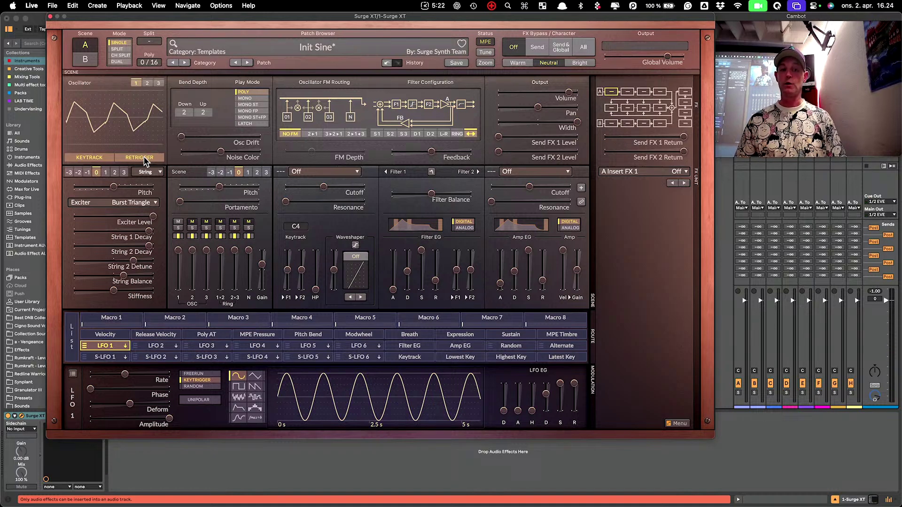
left_click_drag(156, 220, 110, 291)
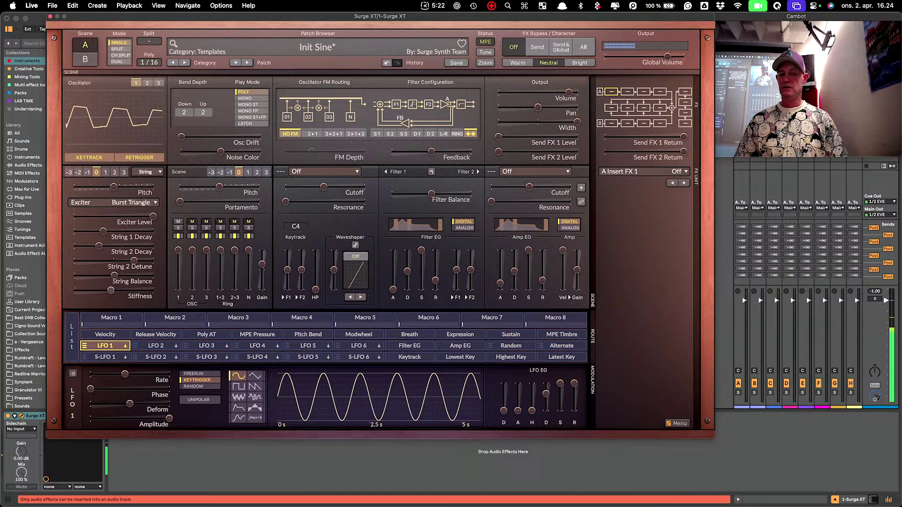
Step: Switch oscillator 1 to the Twist type with the Waveforms engine, raise Square Shape, and set Saw Shape to about 23.36%
left_click(151, 172)
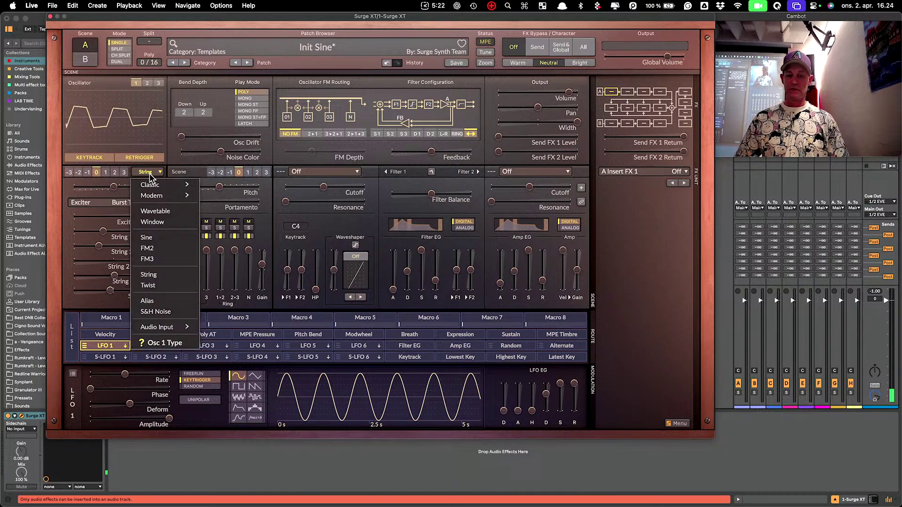
left_click(164, 293)
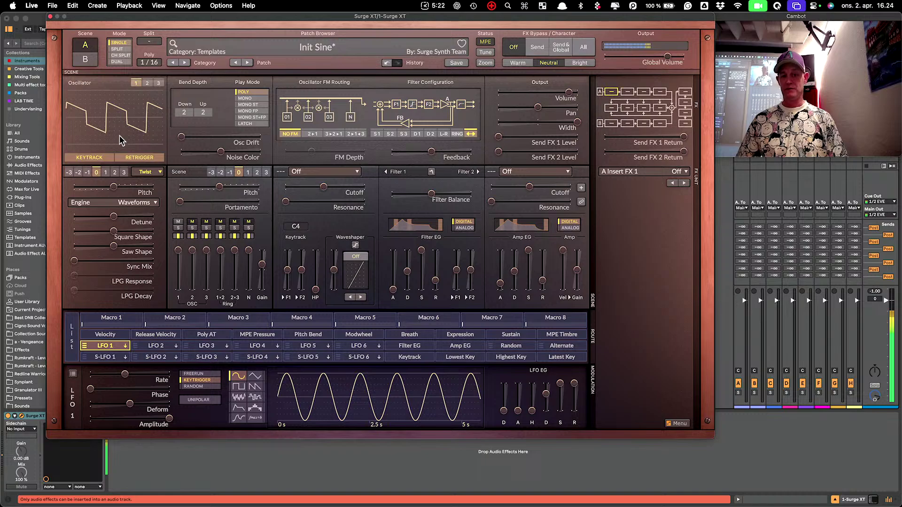
left_click_drag(114, 217, 121, 250)
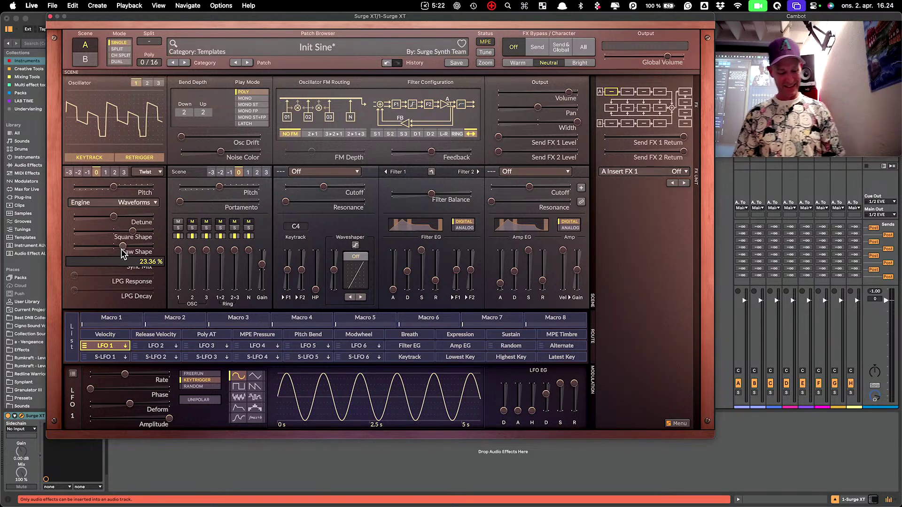
mouse_move(82, 258)
left_mouse_down()
mouse_move(124, 258)
mouse_move(75, 261)
left_mouse_up()
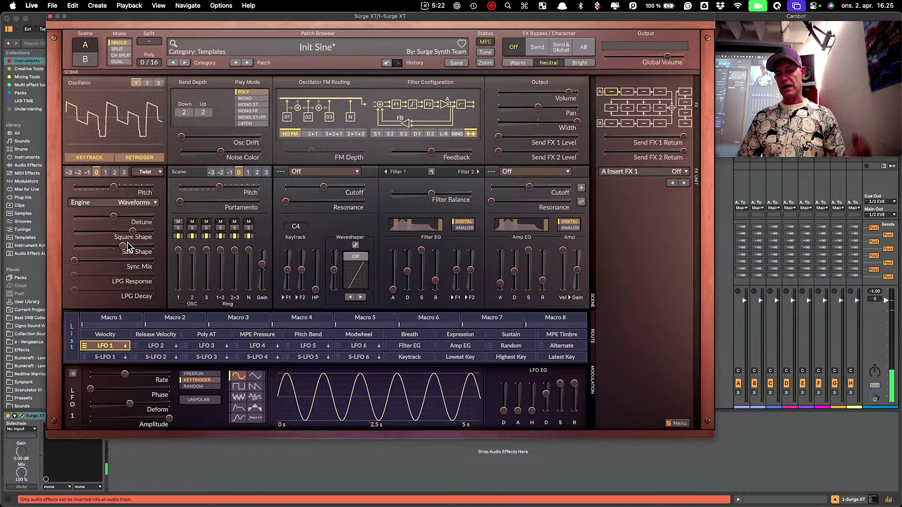
Step: Change the Twist oscillator's engine to Waveshaper and raise its Waveshaper amount
left_click_drag(114, 187, 113, 187)
left_click(127, 203)
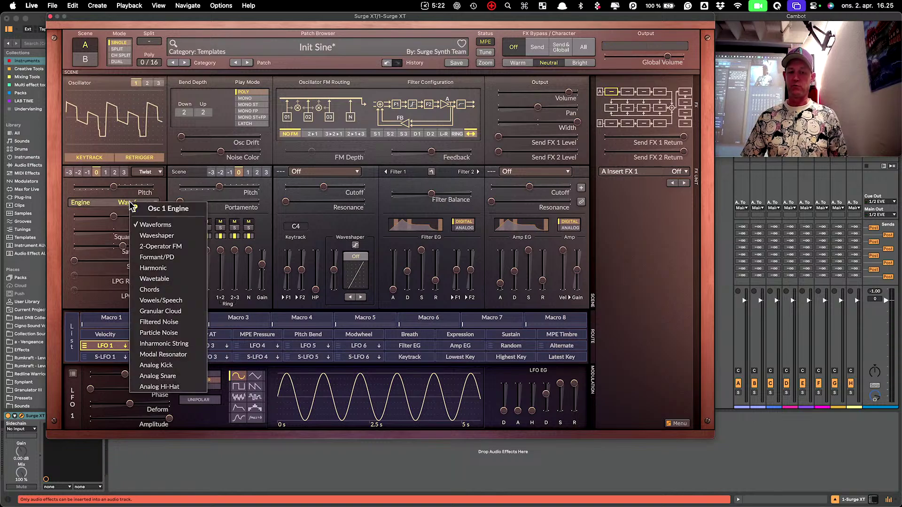
left_click(175, 236)
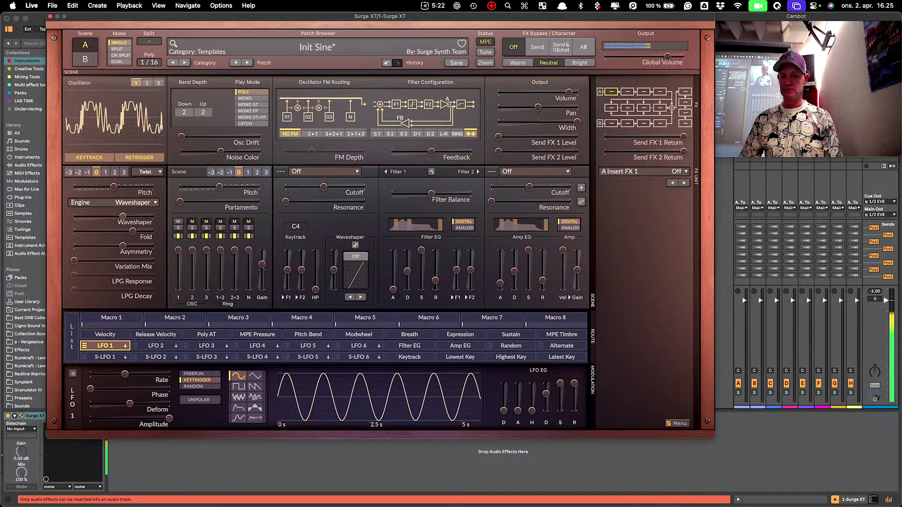
left_click_drag(119, 216, 141, 216)
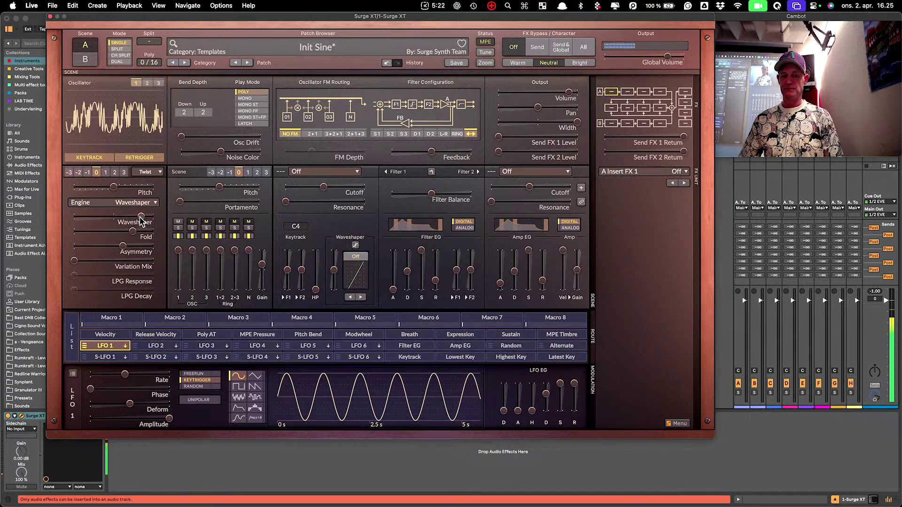
Step: Switch oscillator 1 to Alias with the Additive shape, raise Wrap and Mask, and lower Threshold and Bitcrush
left_click(156, 172)
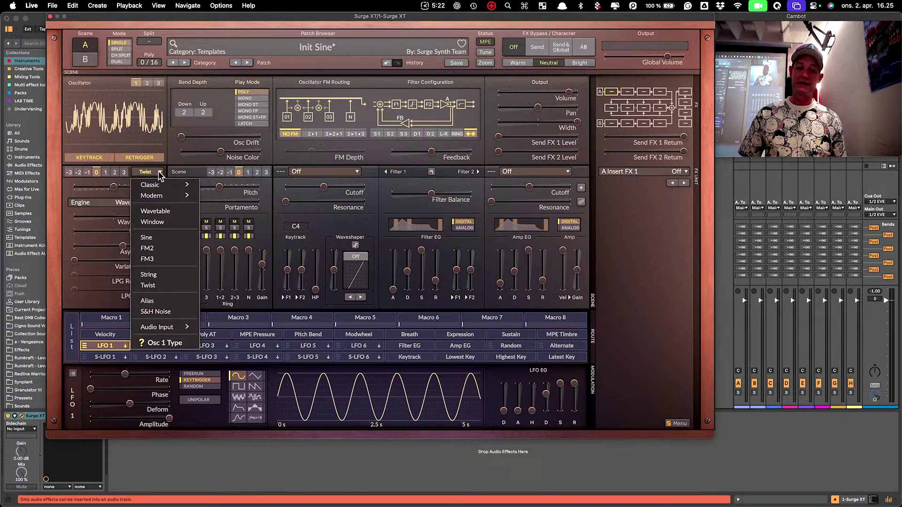
left_click(167, 299)
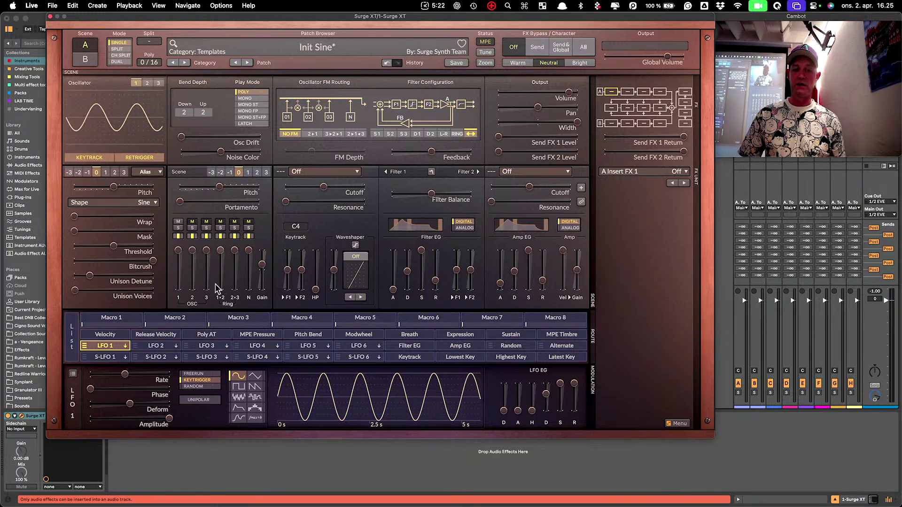
left_click(144, 202)
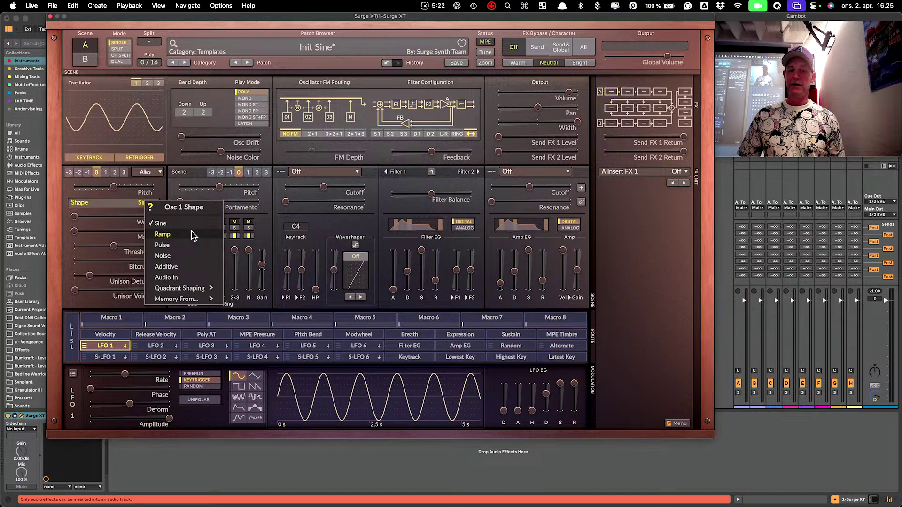
left_click(196, 271)
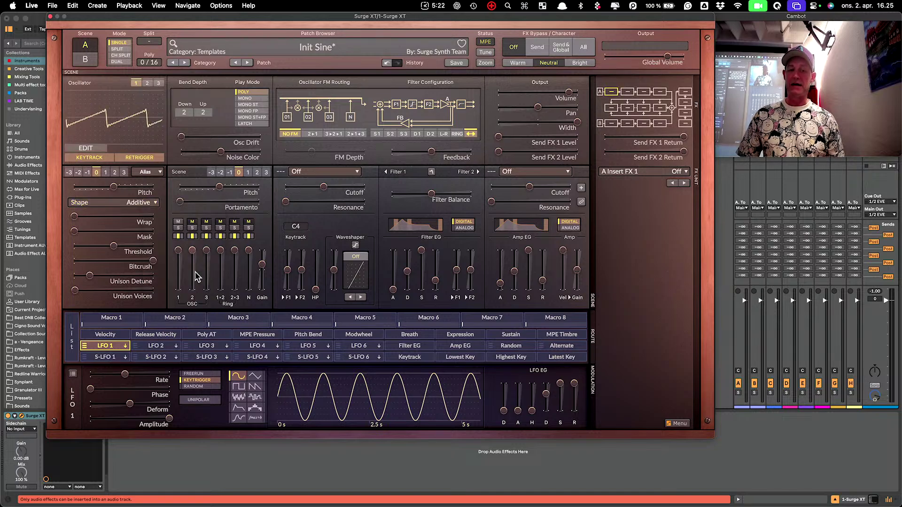
left_click_drag(74, 216, 91, 231)
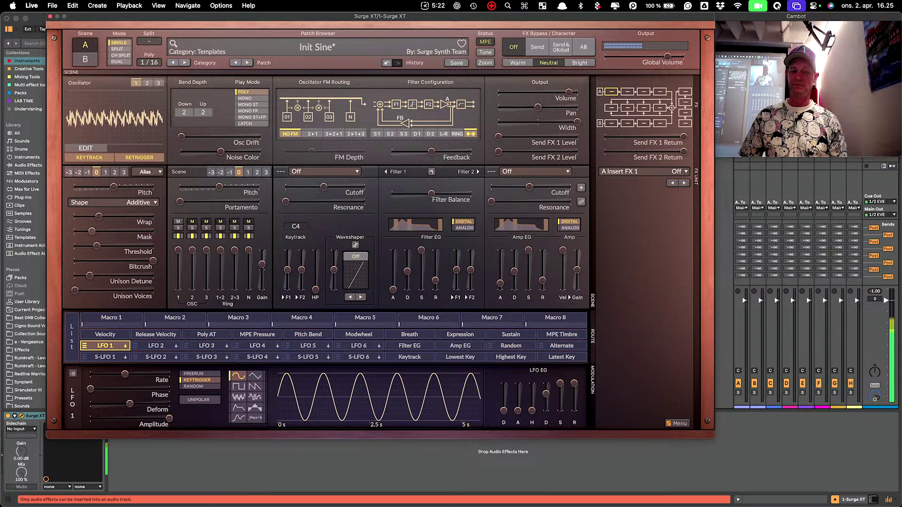
left_click_drag(154, 261, 90, 262)
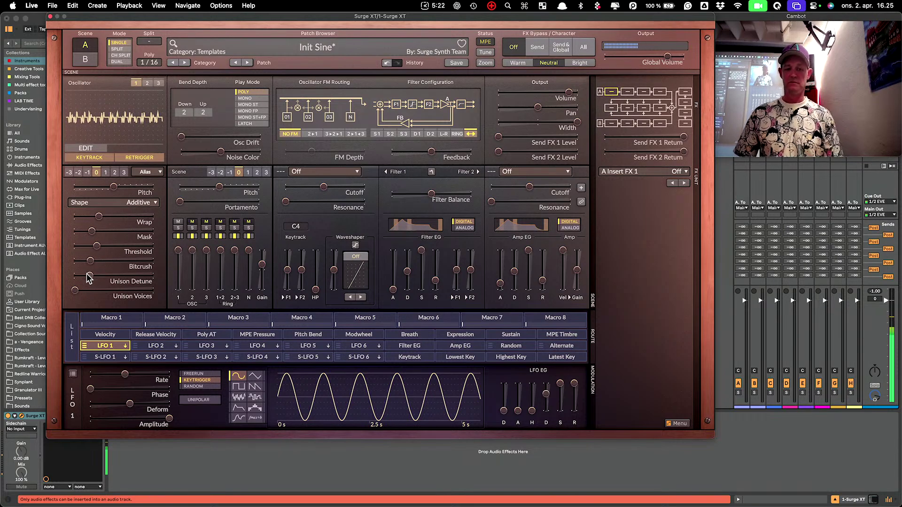
Step: Change oscillator 1 to the FM2 type and raise M1 Amount to 8.37%
left_click(147, 171)
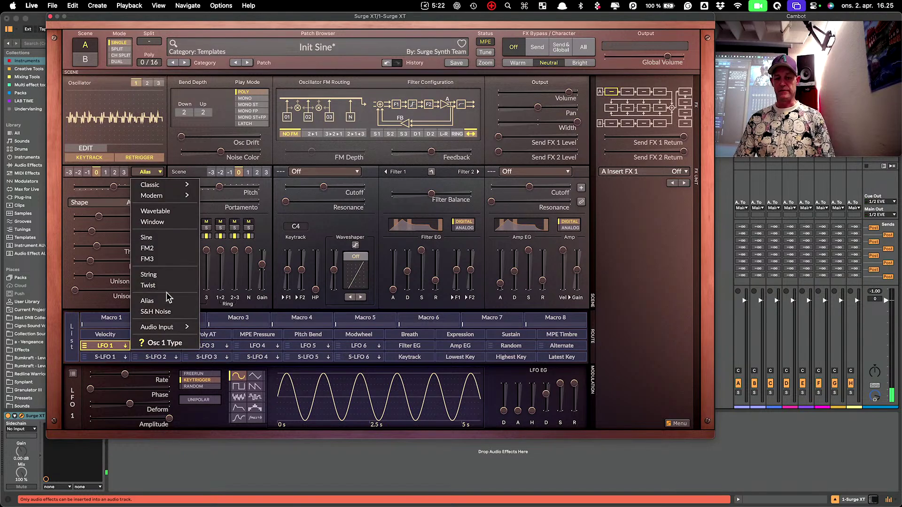
mouse_move(182, 329)
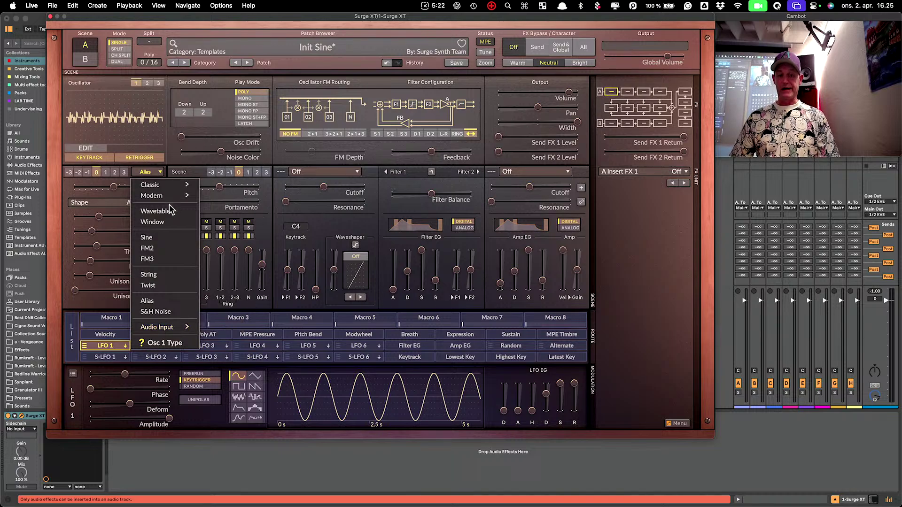
left_click(173, 250)
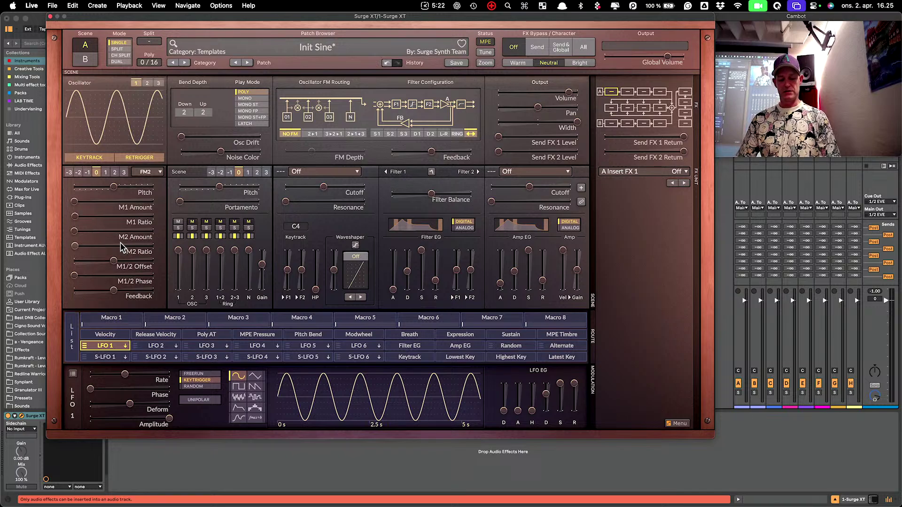
mouse_move(129, 264)
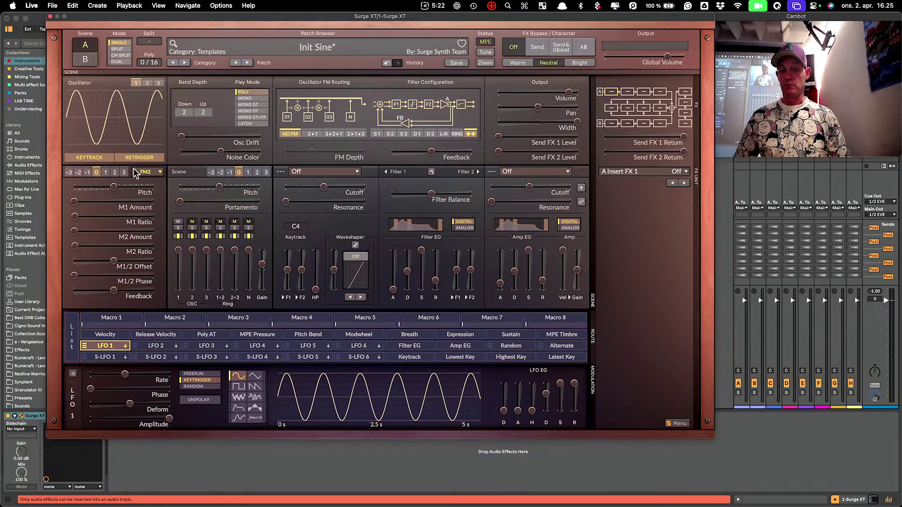
mouse_move(74, 202)
left_mouse_down()
mouse_move(145, 201)
mouse_move(73, 202)
left_mouse_up()
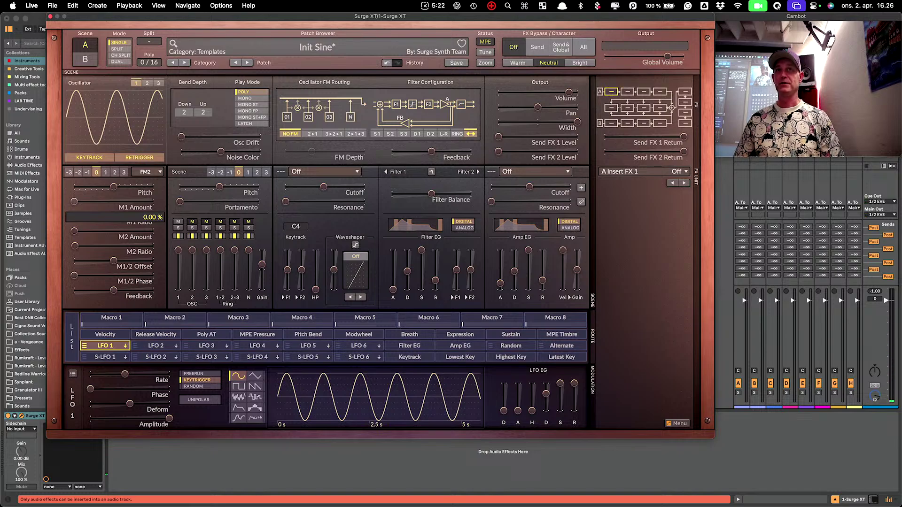
mouse_move(74, 201)
left_mouse_down()
mouse_move(118, 202)
mouse_move(81, 202)
left_mouse_up()
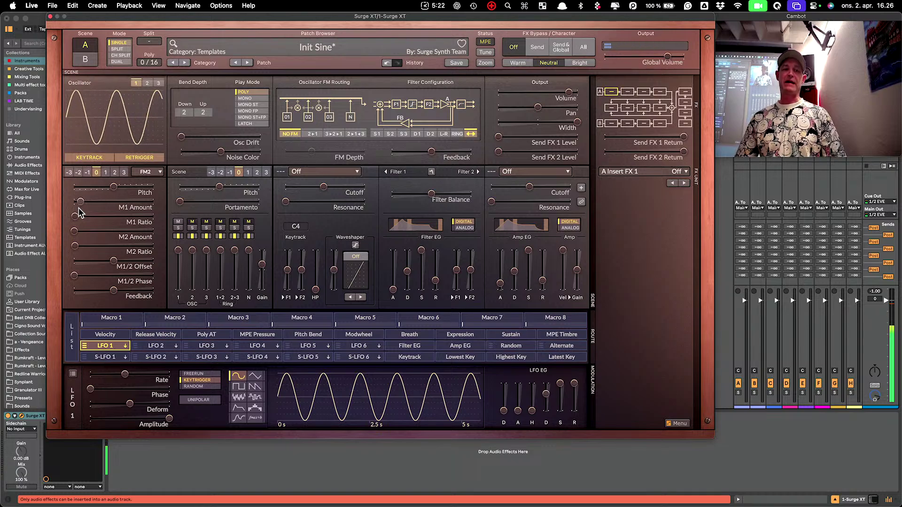
mouse_move(86, 194)
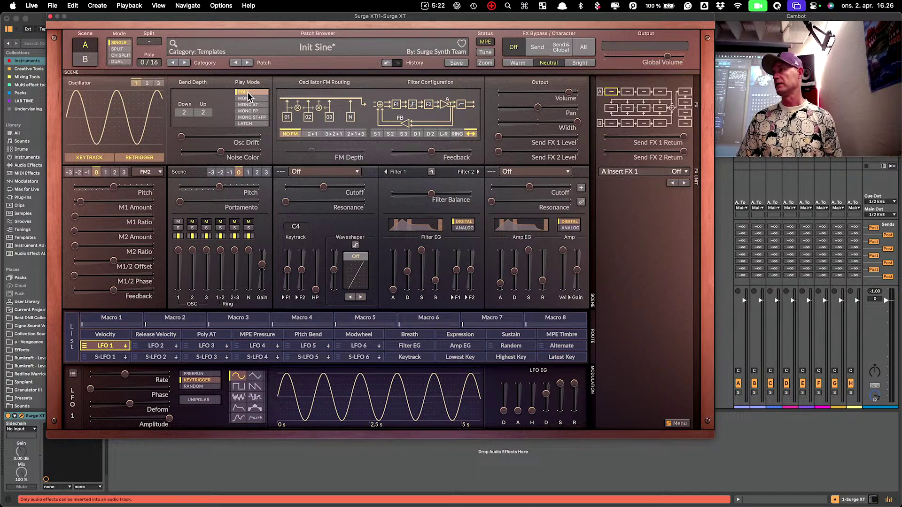
Step: Set the computer keyboard octave to C3 to D4 and play notes together to audition the Poly mode
key("a")
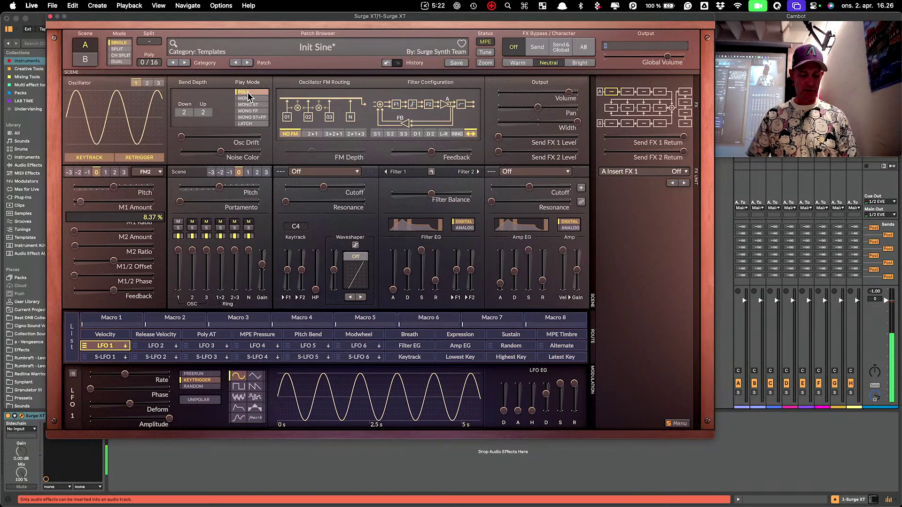
key("z")
key("x")
key("a")
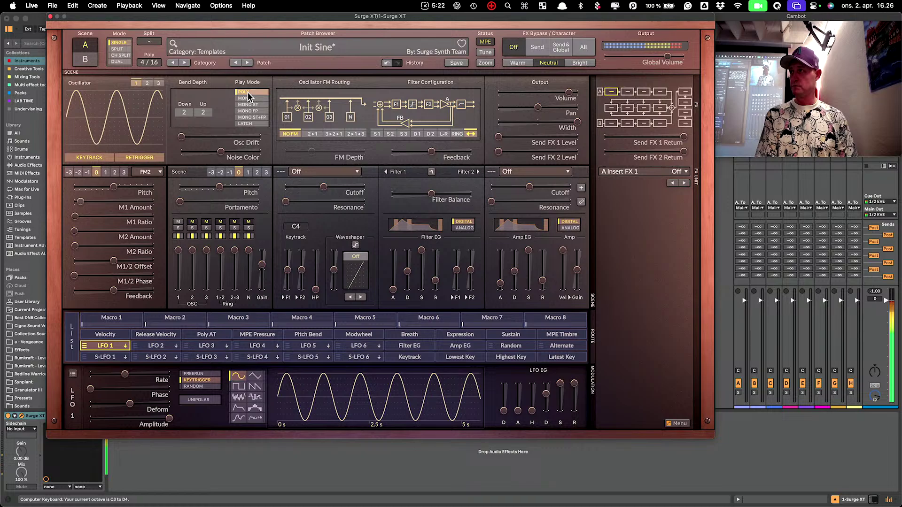
Step: Try the Mono FP and Latch play modes, and return the play mode to Poly
left_click(247, 99)
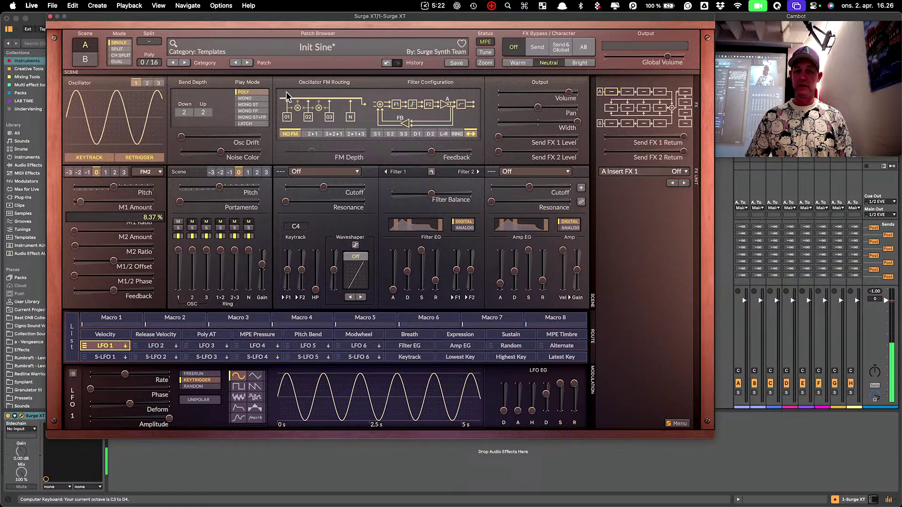
left_click(261, 107)
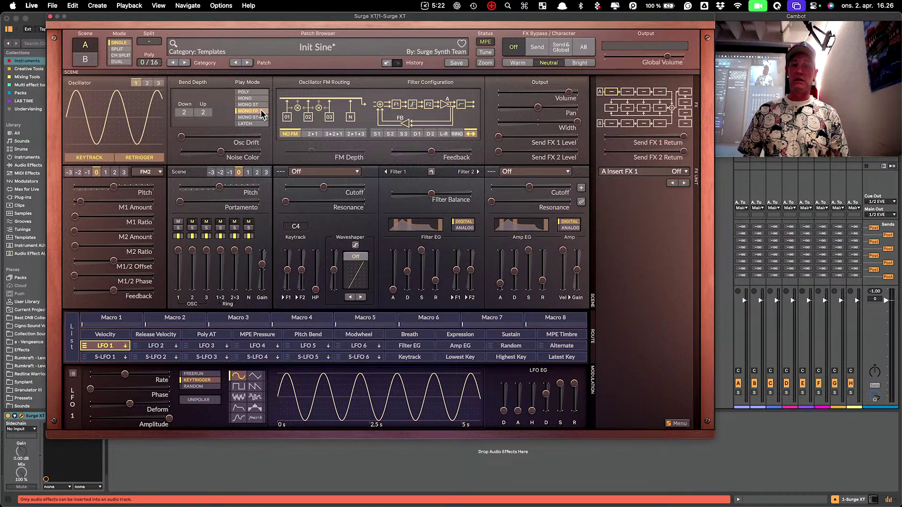
left_click(258, 124)
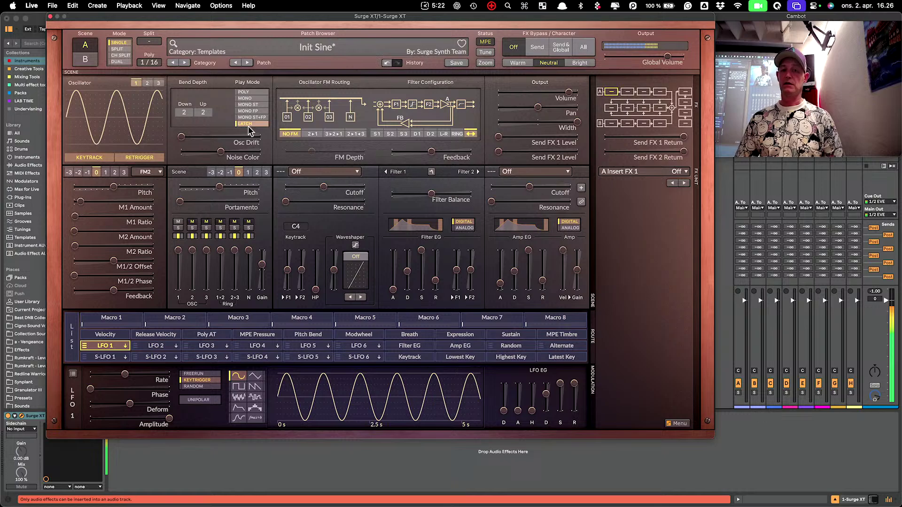
left_click(248, 93)
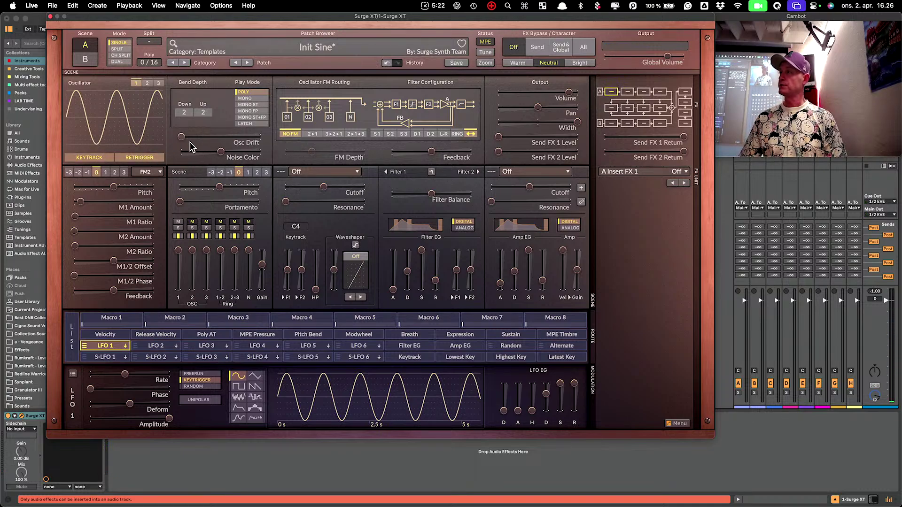
Step: Raise Osc Drift to maximum and change oscillator 1 to the Classic Sawtooth
mouse_move(190, 142)
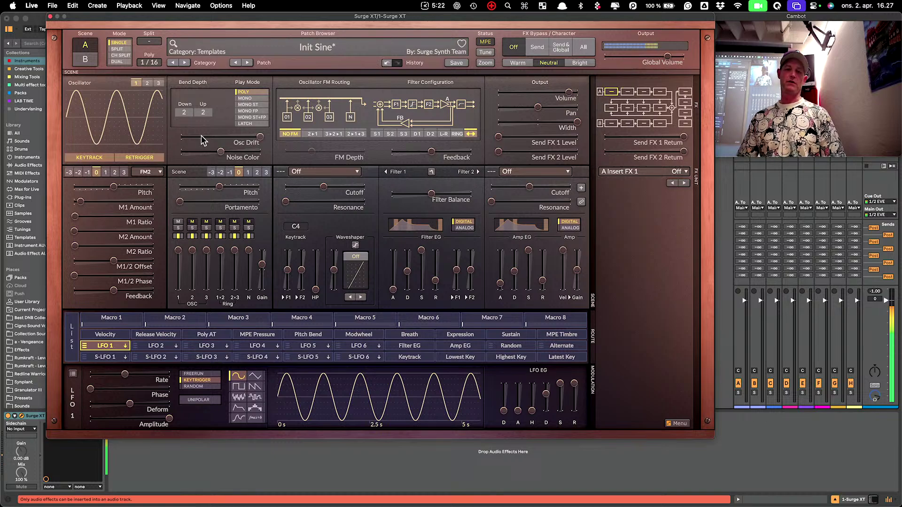
left_click(146, 172)
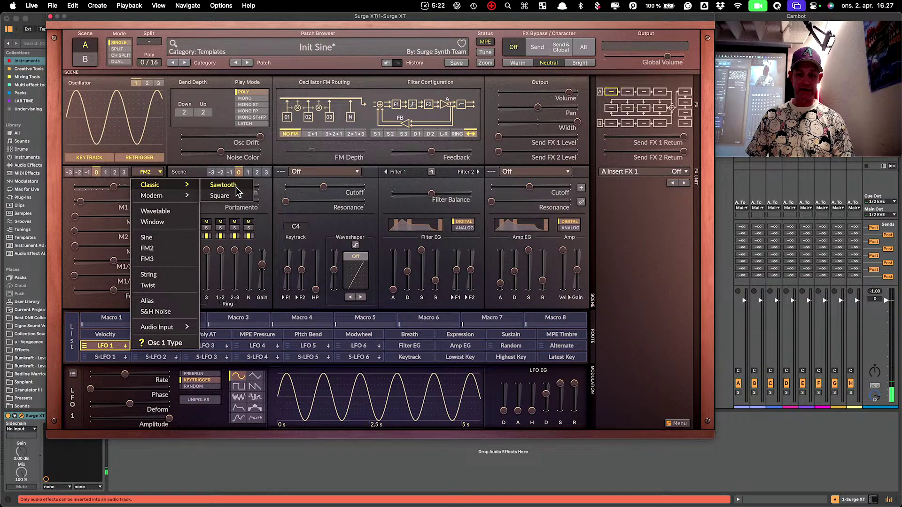
left_click(221, 184)
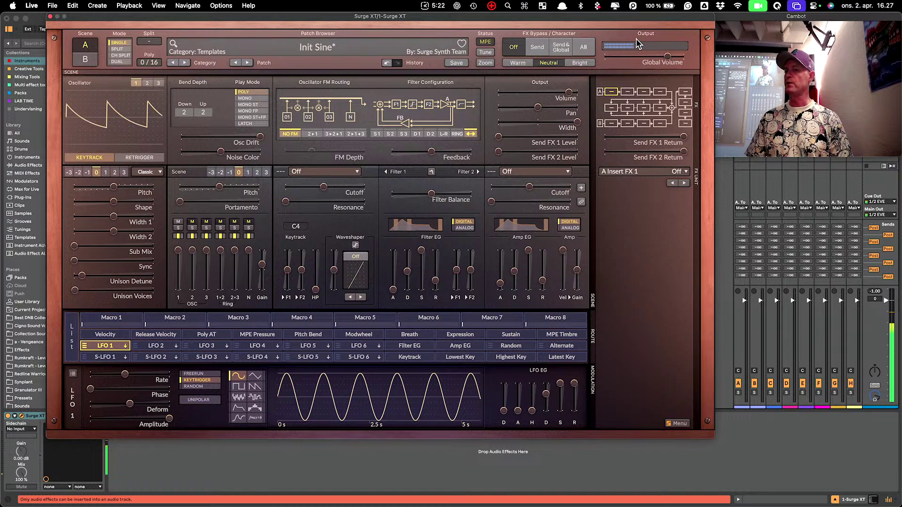
Step: Open the oscilloscope for the synth's output, bring its window to the front, and dock it inside the synth window
right_click(682, 44)
left_click(706, 69)
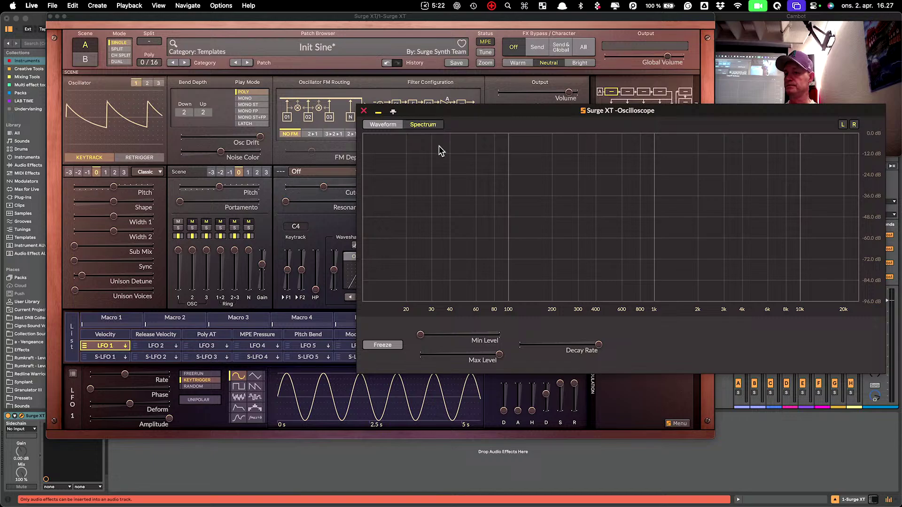
left_click(211, 125)
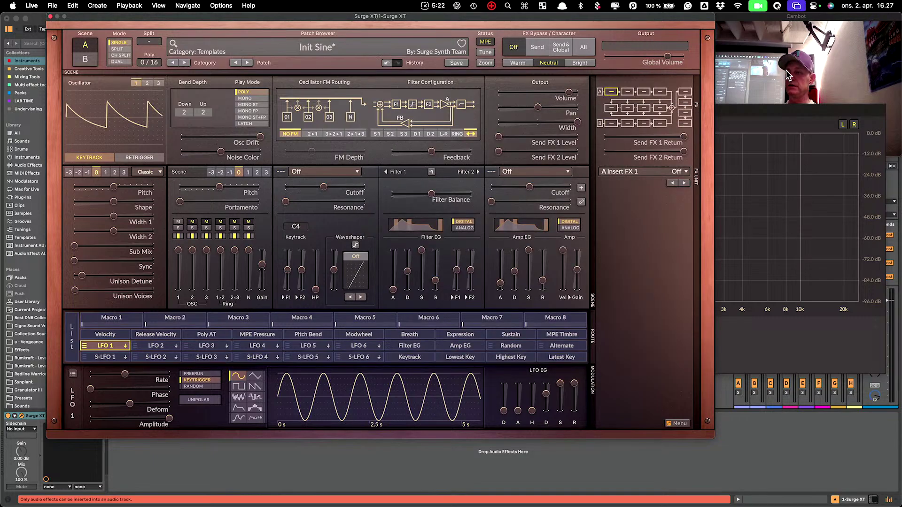
left_click(833, 109)
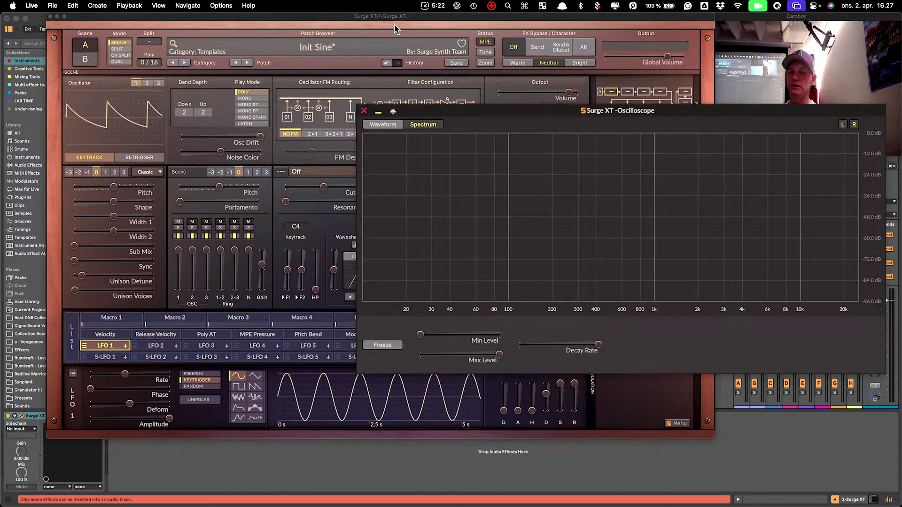
left_click(305, 43)
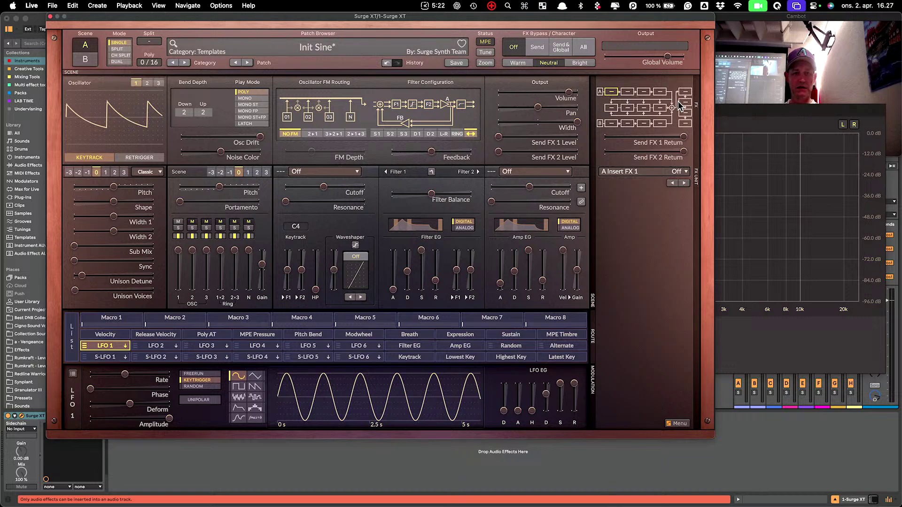
left_click(787, 89)
left_click(796, 266)
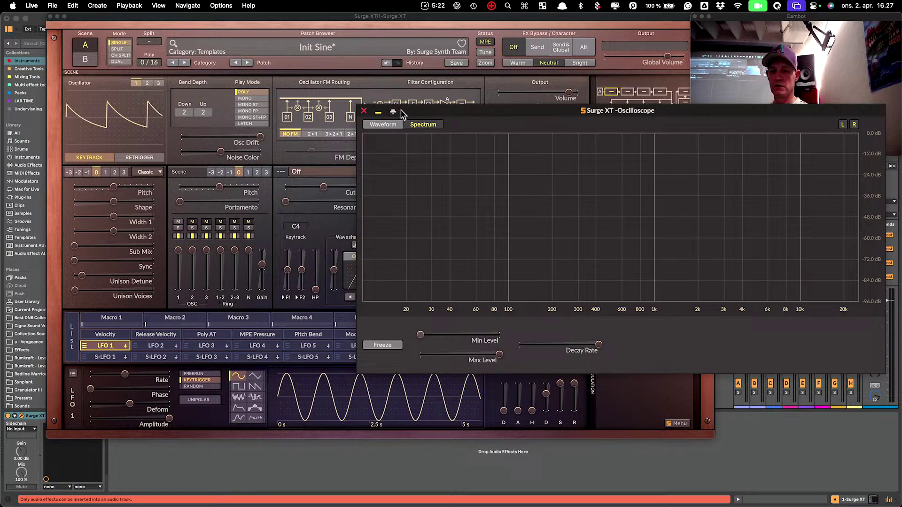
left_click(380, 114)
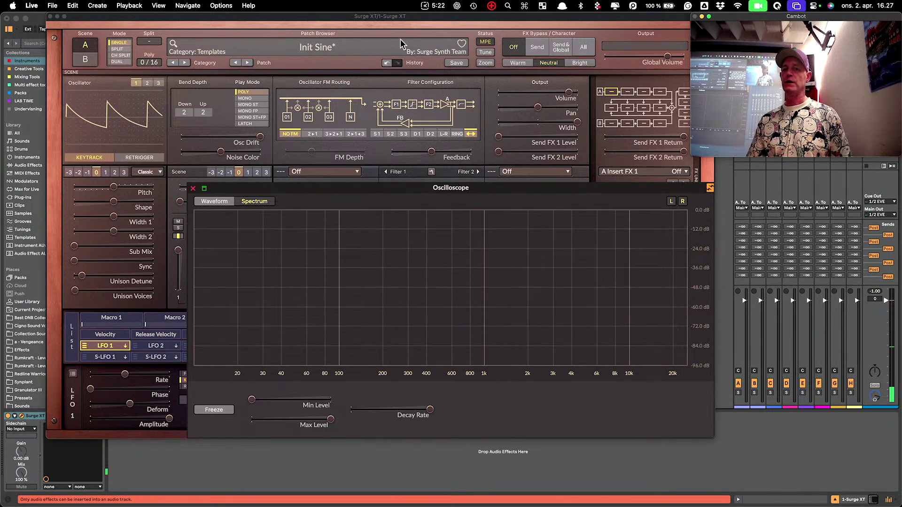
Step: Lower Osc Drift to about halfway, close the oscilloscope, and bring Osc Drift down to minimum
left_click_drag(258, 141, 219, 142)
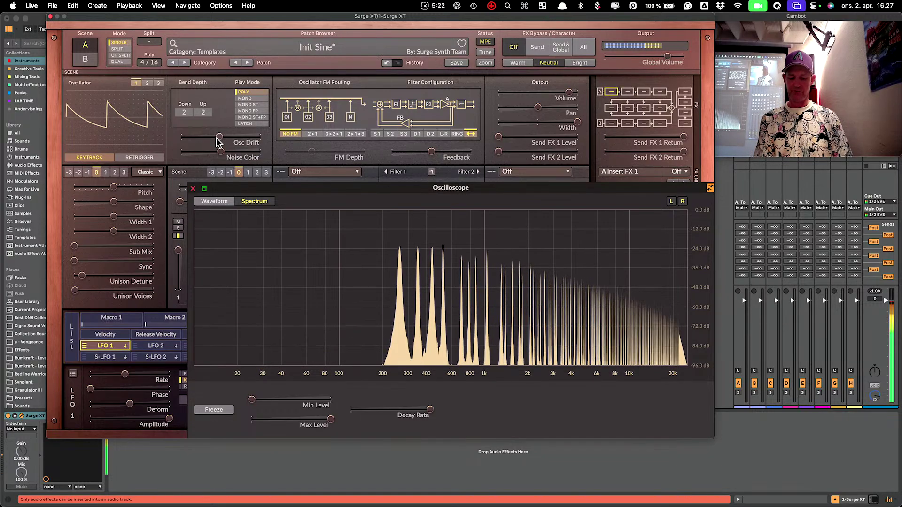
mouse_move(219, 141)
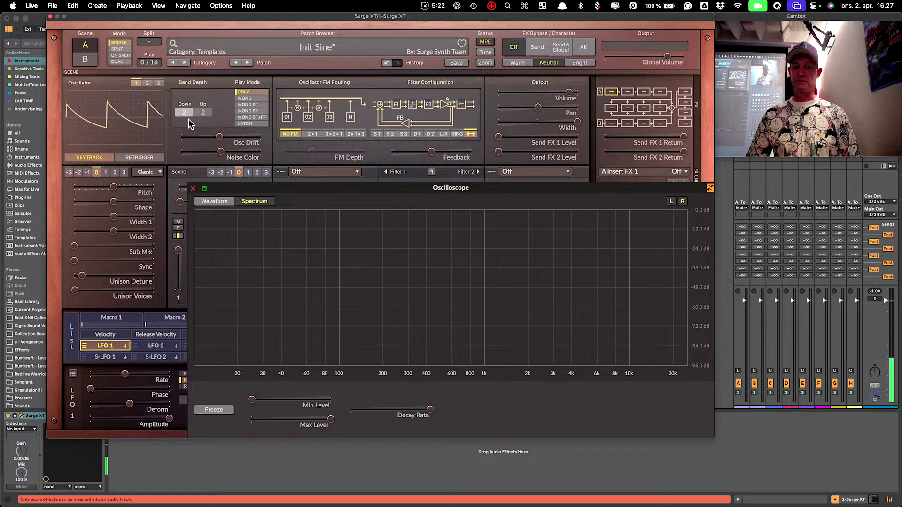
left_click(192, 188)
left_click_drag(224, 139, 179, 140)
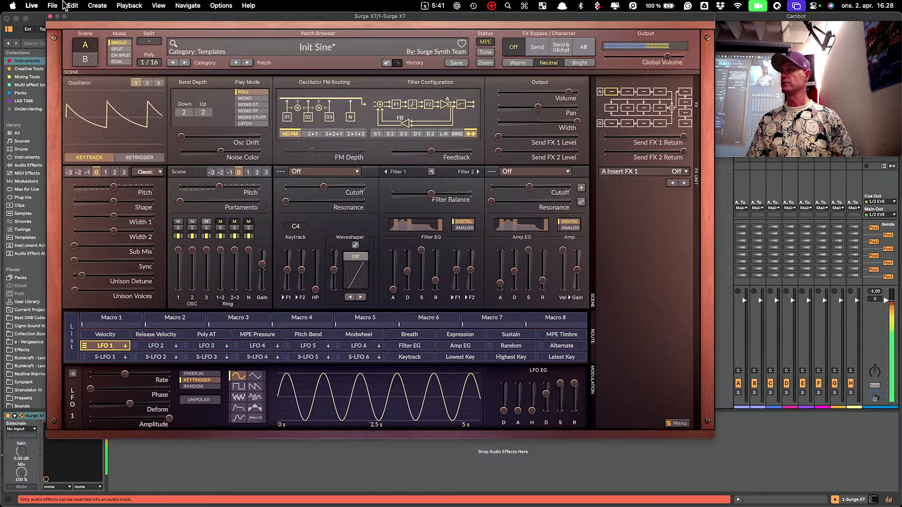
Step: Select oscillator 3 and set its octave to -2
left_click(158, 83)
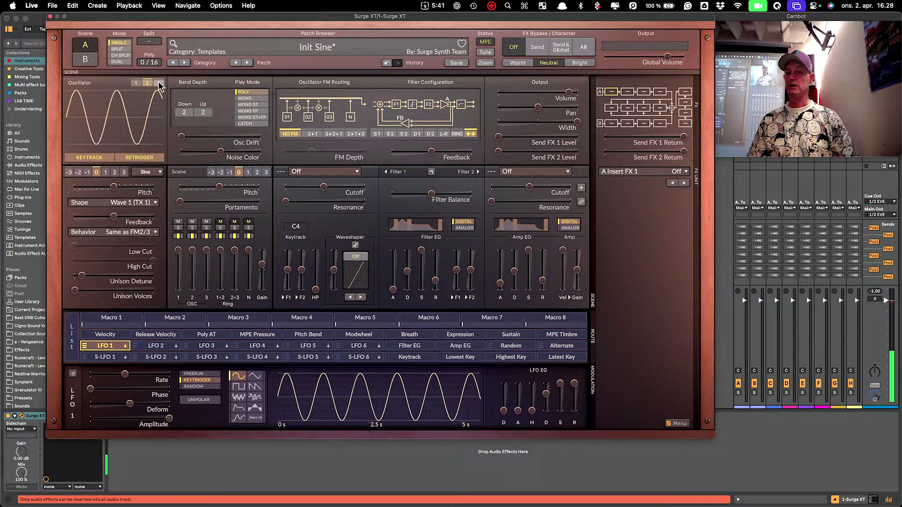
left_click(78, 172)
mouse_move(104, 192)
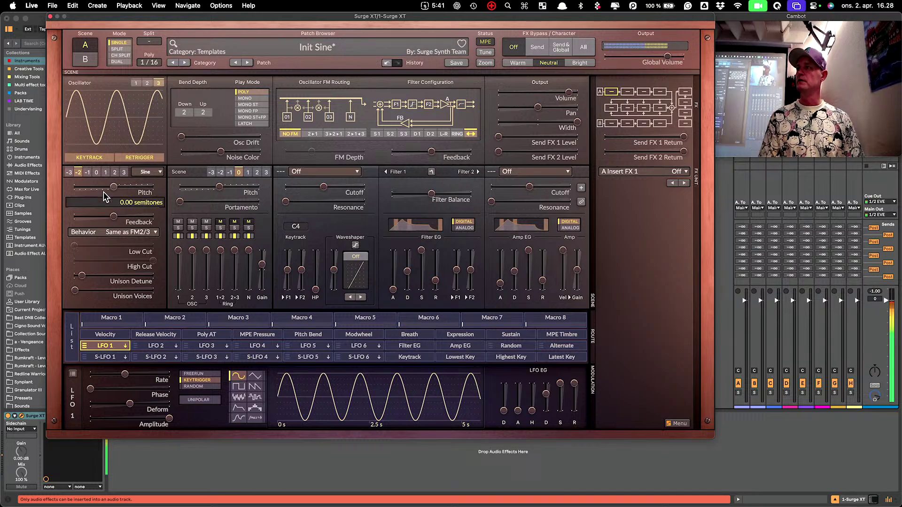
Step: Solo oscillator 3 in the mixer, and try lower levels for it and for the ring modulation of oscillators 1 and 2
mouse_move(210, 253)
left_mouse_down()
mouse_move(210, 281)
mouse_move(210, 271)
left_mouse_up()
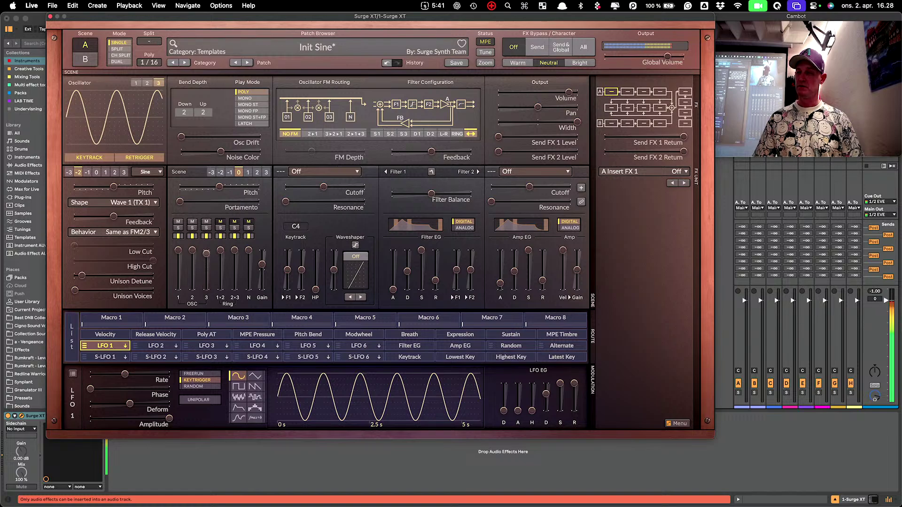
left_click(206, 228)
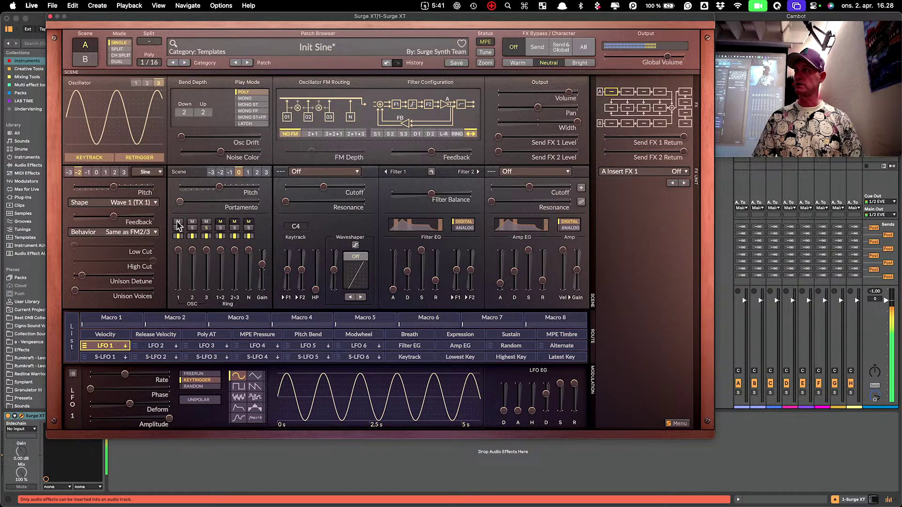
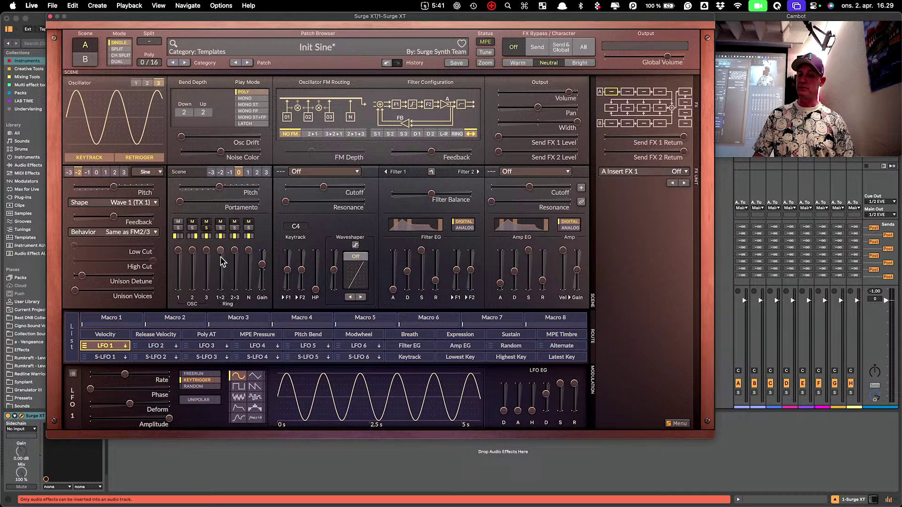
mouse_move(220, 252)
left_mouse_down()
mouse_move(221, 279)
mouse_move(220, 249)
mouse_move(220, 261)
left_mouse_up()
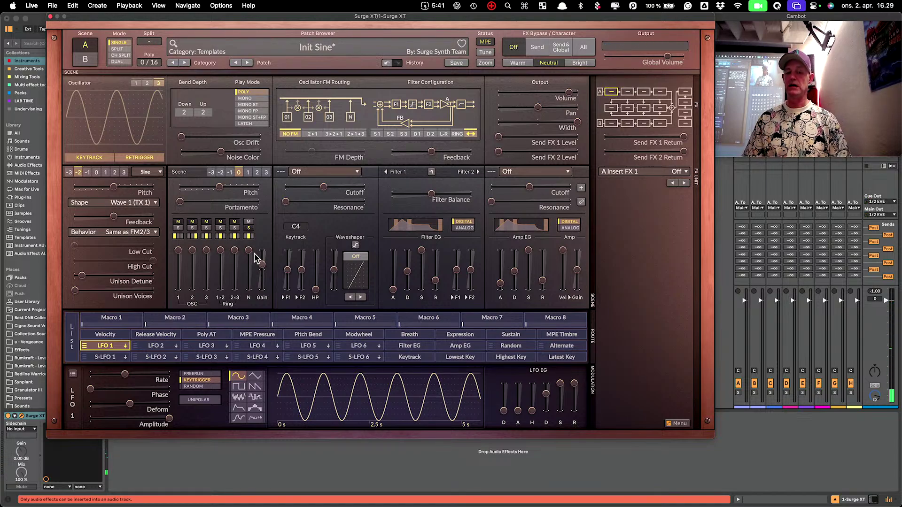
Step: Try different Gain levels at the end of the mixer and leave the Gain slightly lowered
mouse_move(262, 267)
left_click_drag(262, 267, 262, 281)
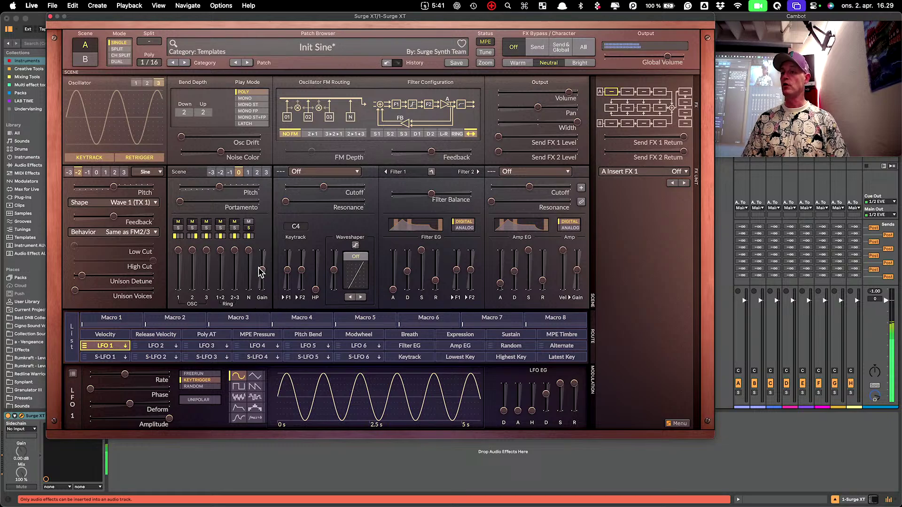
left_click_drag(261, 262, 262, 270)
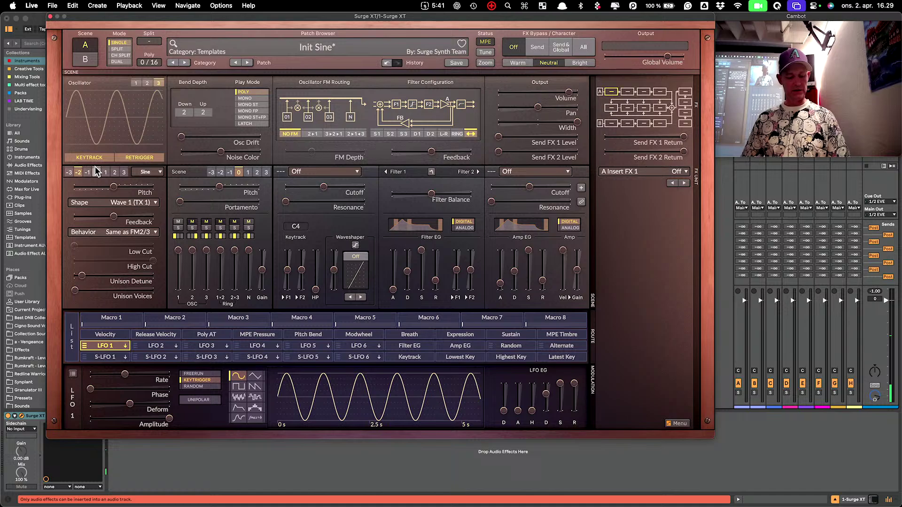
Step: Shift the computer keyboard down one octave and play a note to audition the sound
key("z")
key("a")
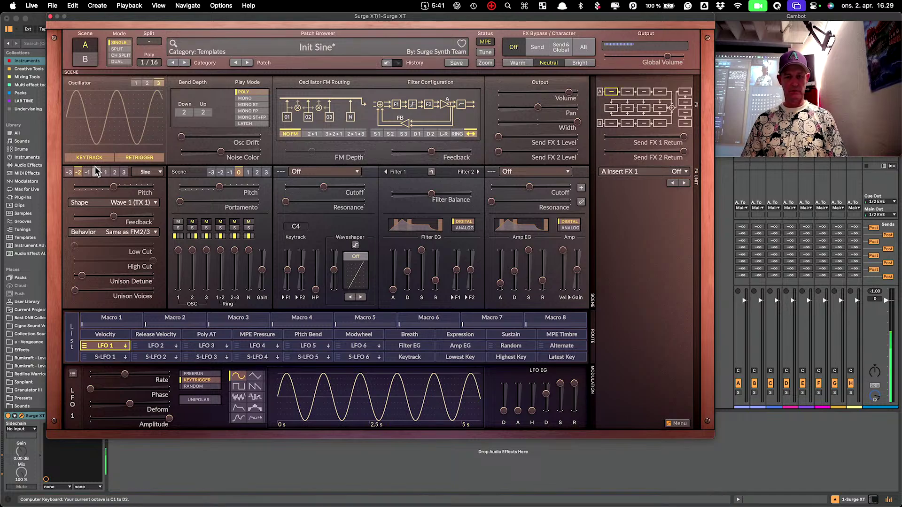
Step: Change oscillator 1 to the FM2 type and audition it while slightly raising M1 Amount
left_click(136, 83)
left_click(148, 172)
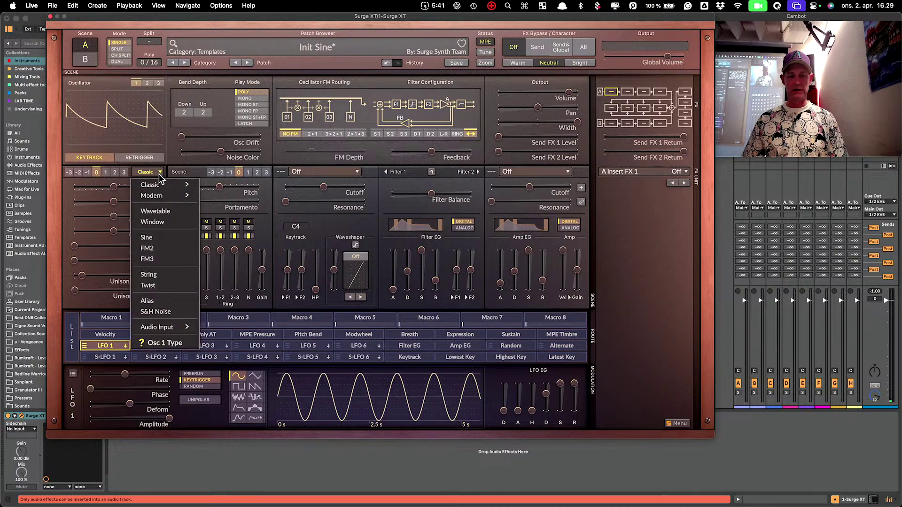
left_click(147, 249)
key("a")
left_click_drag(74, 201, 92, 209)
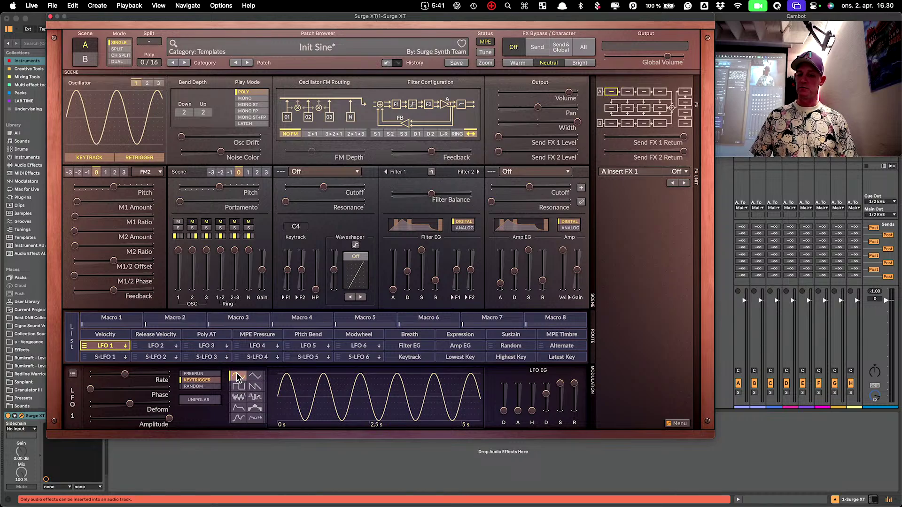
Step: Try the different LFO 1 waveforms, choose the smooth random noise shape and raise its rate slightly
left_click(255, 376)
left_click(238, 386)
left_click(255, 387)
left_click(238, 398)
left_click(255, 398)
left_click(238, 397)
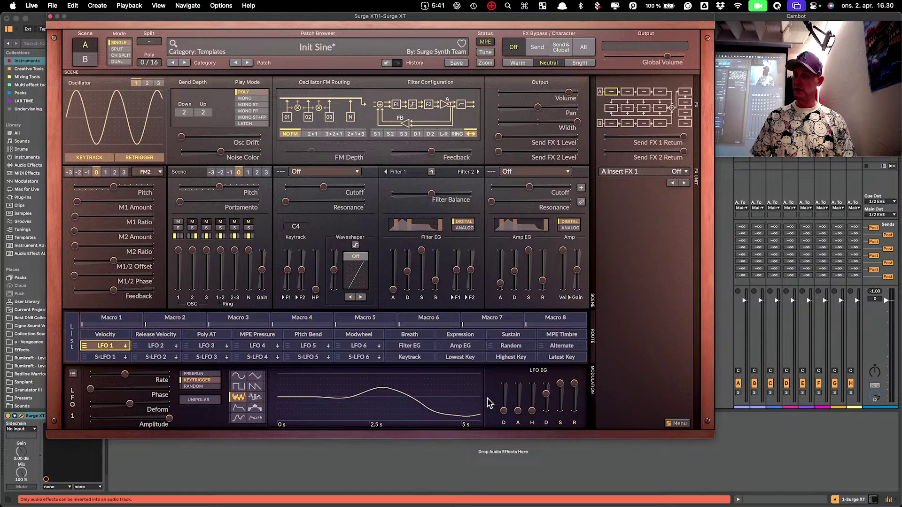
mouse_move(124, 374)
left_mouse_down()
mouse_move(145, 374)
mouse_move(136, 374)
left_mouse_up()
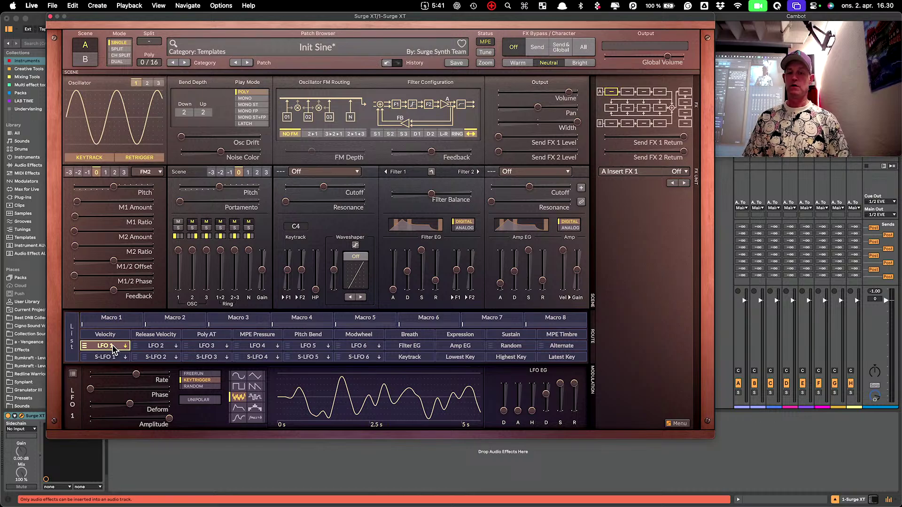
Step: Assign LFO 1 as a modulator of the Filter 1 cutoff with nearly full depth
mouse_move(113, 350)
left_mouse_down()
mouse_move(249, 256)
mouse_move(303, 178)
mouse_move(211, 282)
mouse_move(113, 348)
left_mouse_up()
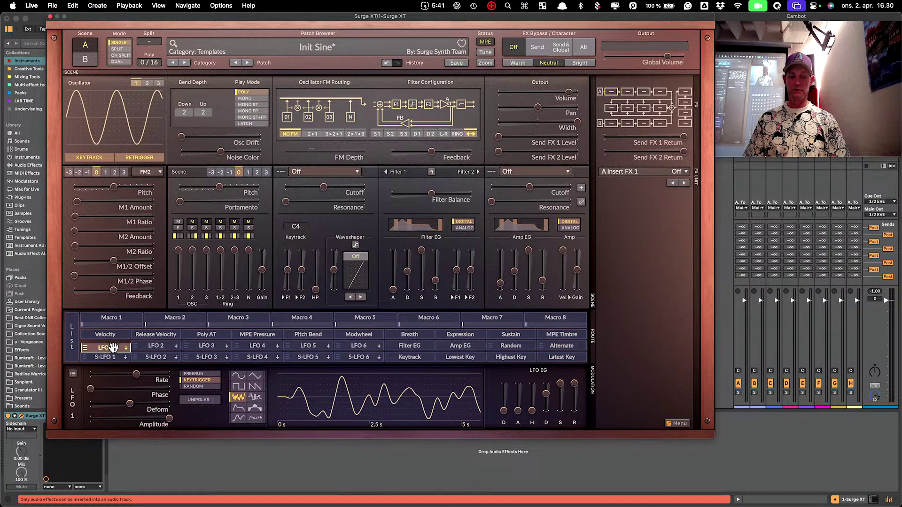
left_click(113, 349)
left_click_drag(329, 188, 362, 187)
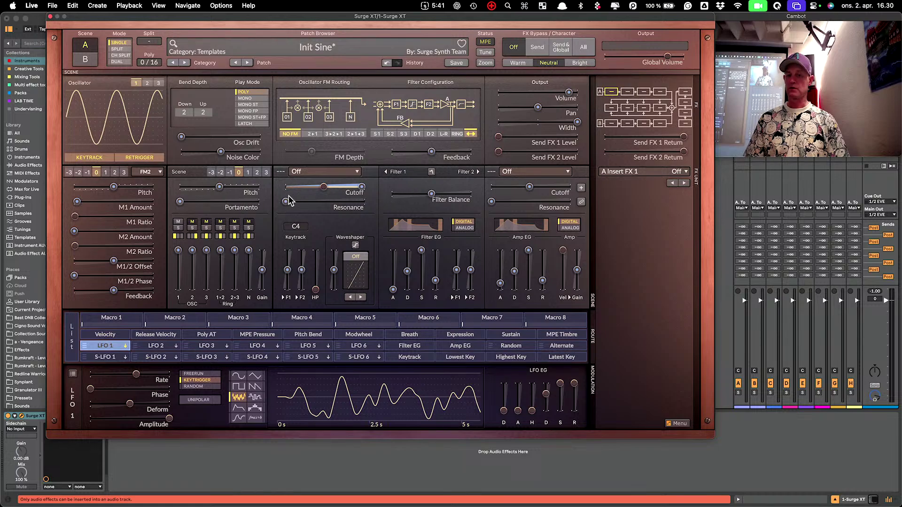
Step: Set Filter 1 to the 12 dB lowpass type and leave modulation assignment for LFO 1
left_click(336, 172)
mouse_move(365, 201)
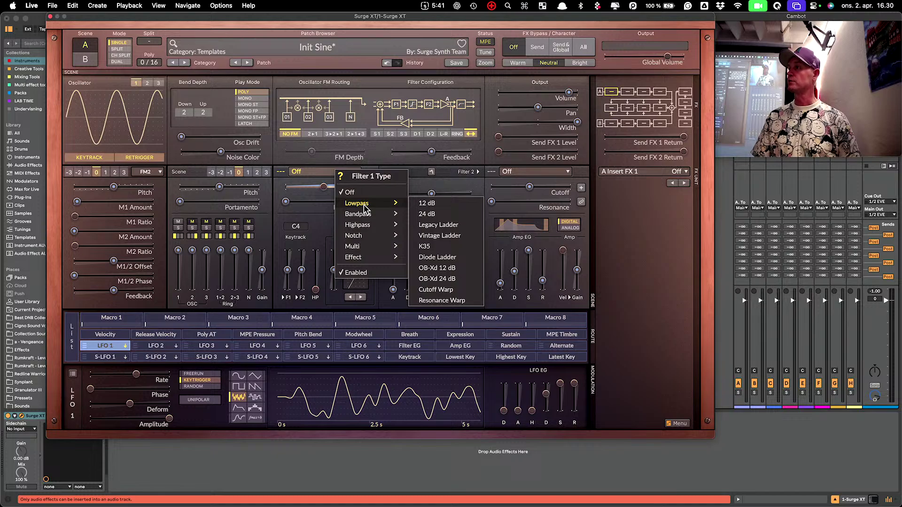
mouse_move(367, 218)
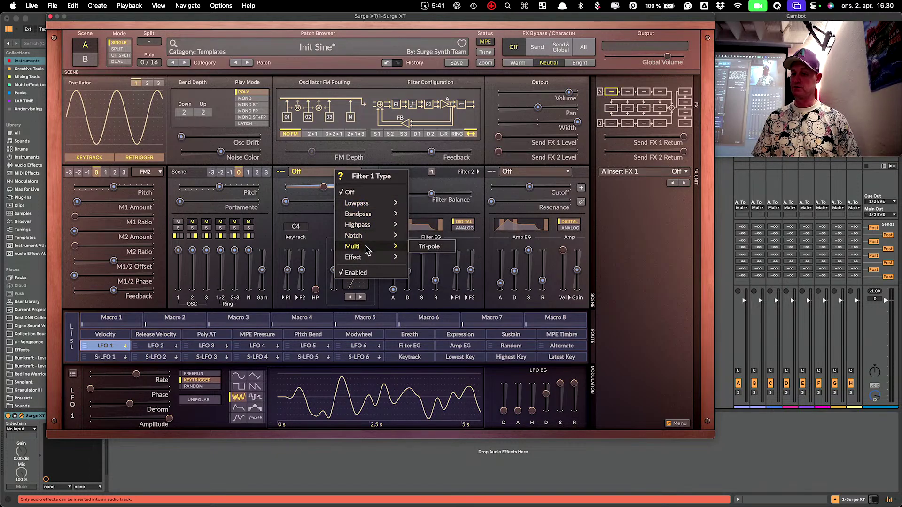
mouse_move(367, 255)
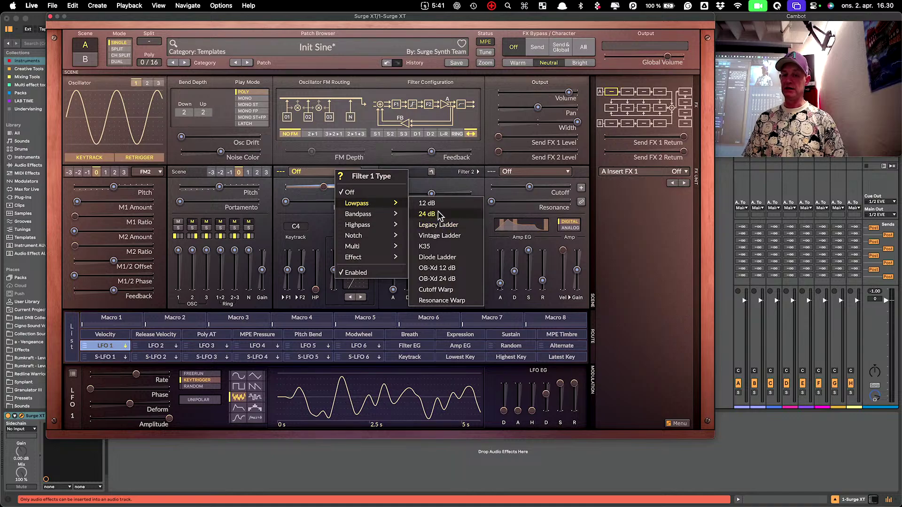
left_click(436, 203)
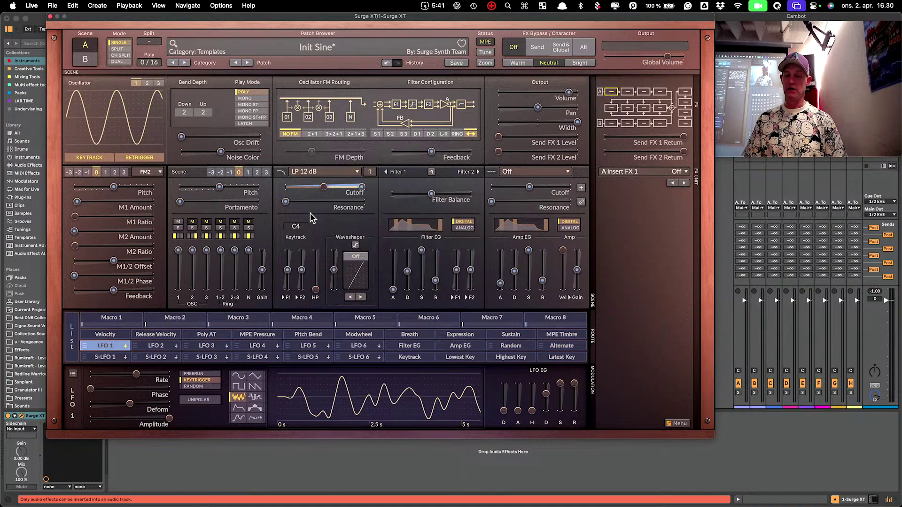
left_click(108, 346)
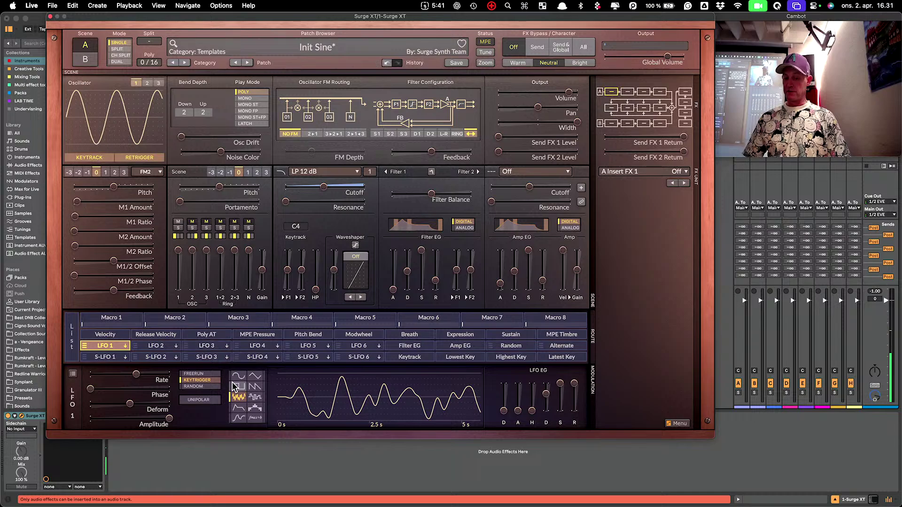
Step: Change LFO 1 to a step sequencer and draw a pattern of high early steps falling to low late ones
left_click(238, 409)
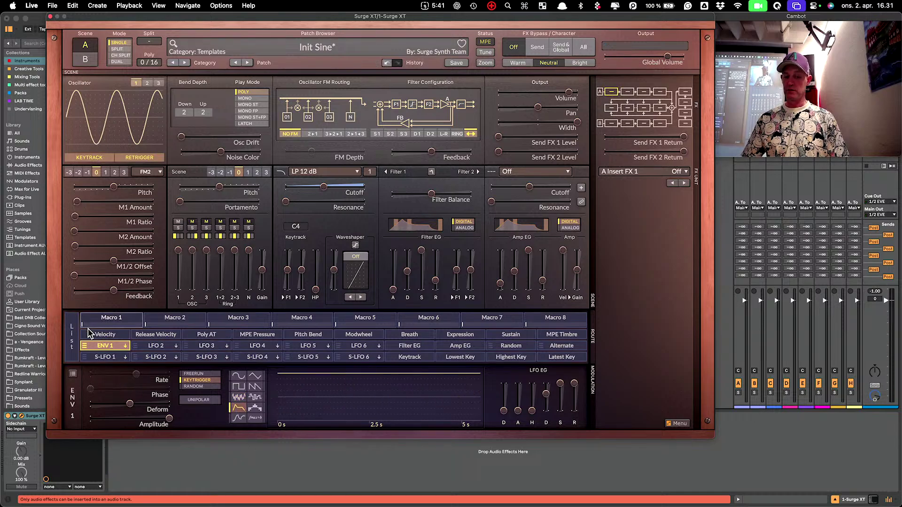
left_click(255, 409)
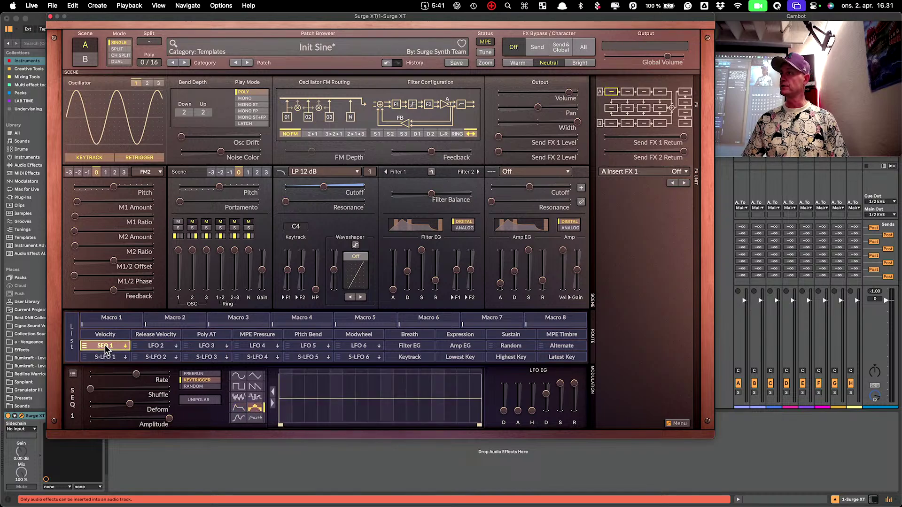
mouse_move(323, 399)
left_mouse_down()
mouse_move(425, 385)
mouse_move(470, 409)
mouse_move(324, 376)
mouse_move(301, 413)
mouse_move(338, 383)
mouse_move(390, 393)
mouse_move(413, 413)
mouse_move(453, 416)
left_mouse_up()
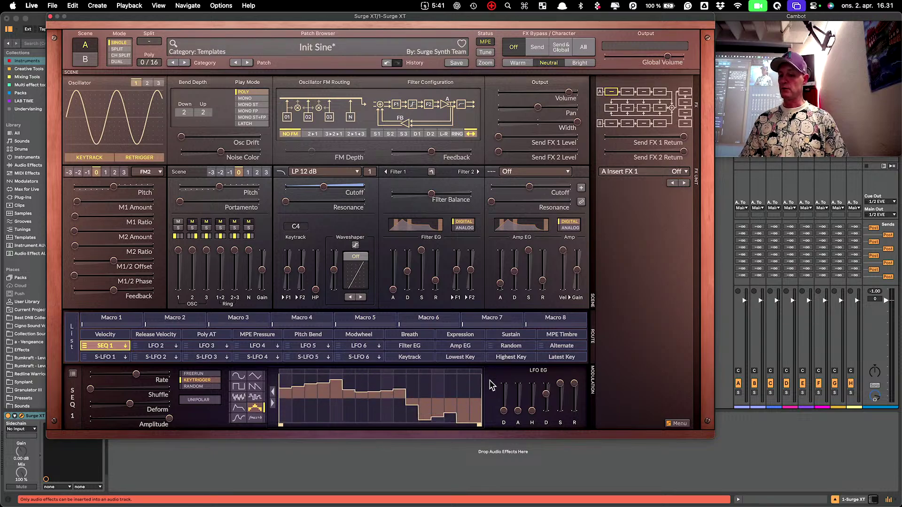
mouse_move(518, 411)
left_mouse_down()
mouse_move(518, 394)
mouse_move(518, 411)
left_mouse_up()
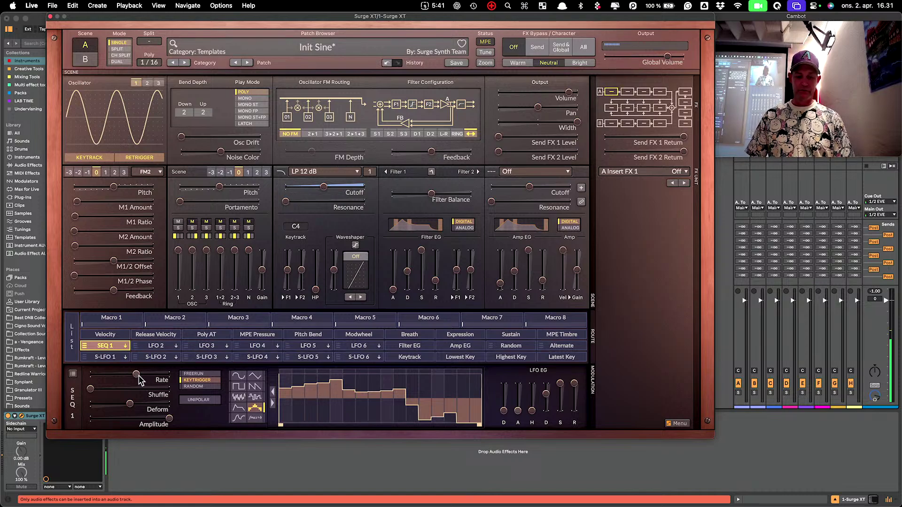
Step: Tempo-sync the SEQ 1 rate and adjust it to a slightly slower speed while playing a note
left_click_drag(139, 380, 139, 380)
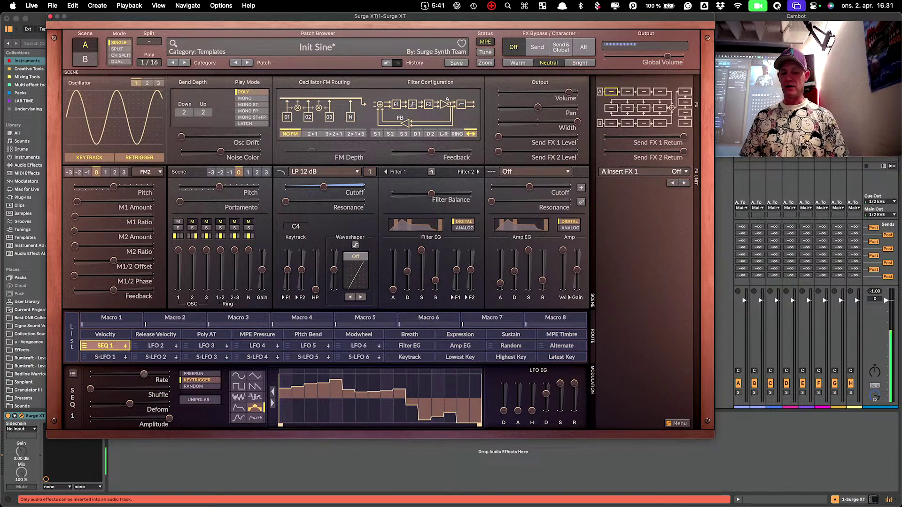
left_click(142, 375)
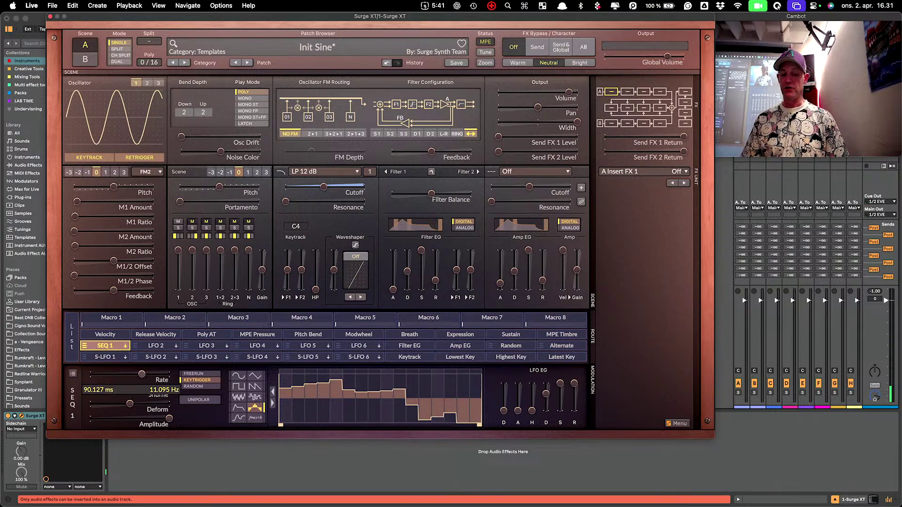
right_click(142, 375)
left_click(216, 425)
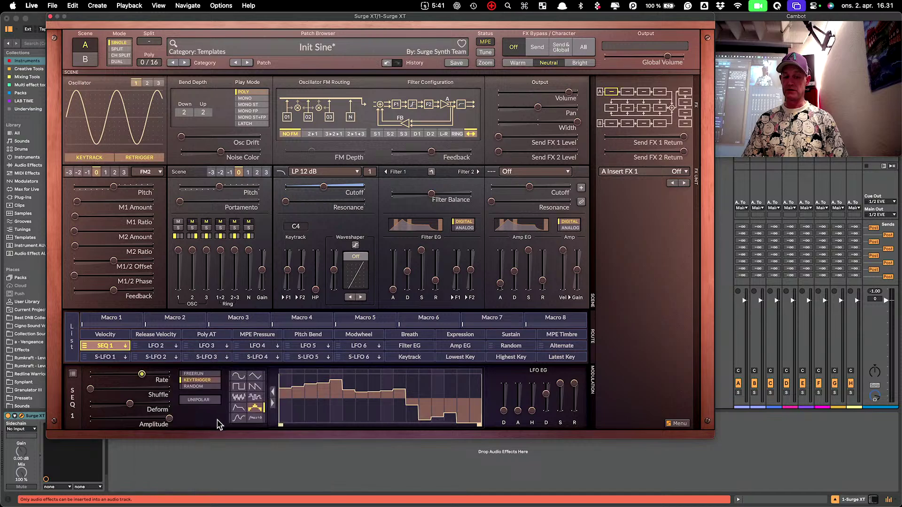
left_click_drag(142, 375, 137, 375)
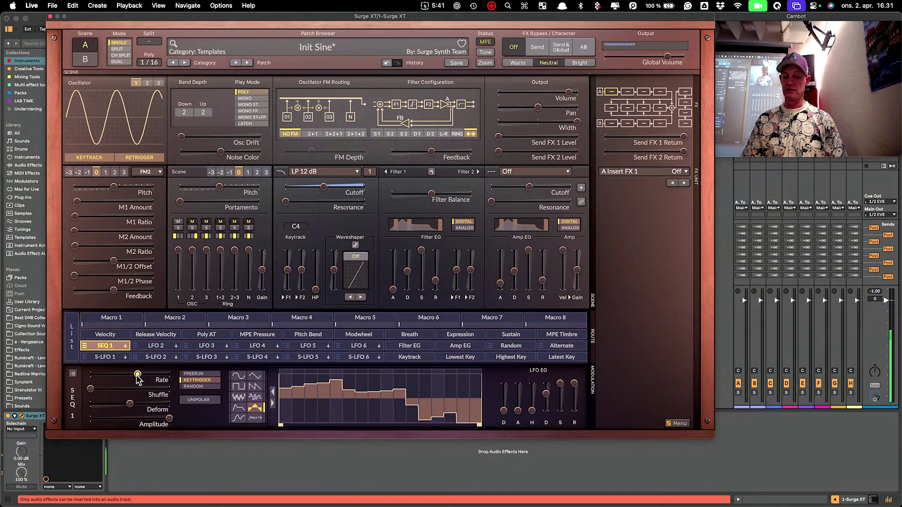
Step: Redraw SEQ 1 as a unipolar pattern of contrasting low and high steps and lower the Filter 1 cutoff
mouse_move(298, 413)
left_mouse_down()
mouse_move(376, 414)
mouse_move(407, 382)
mouse_move(437, 416)
mouse_move(459, 413)
left_mouse_up()
left_click_drag(323, 187, 288, 187)
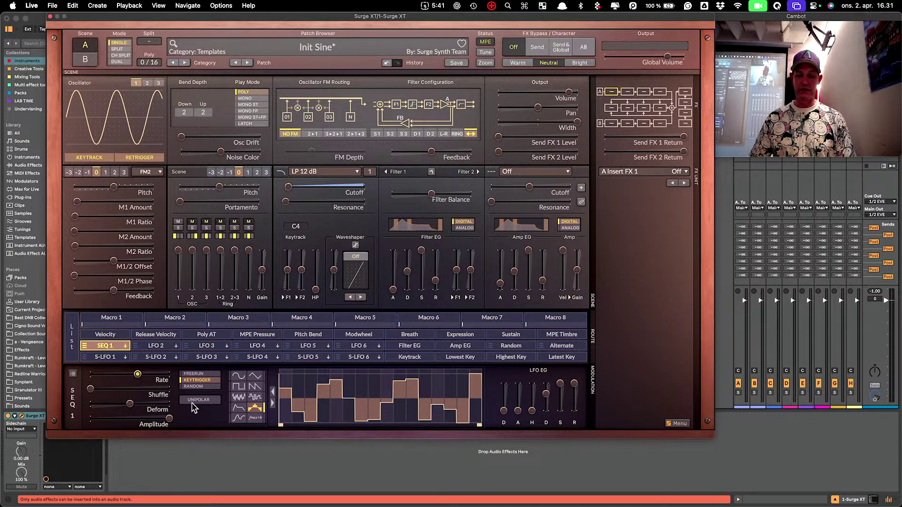
left_click(197, 401)
Step: Bring the Filter 1 cutoff to its minimum and extend SEQ 1's modulation of it to the full range
left_click(288, 190)
left_click_drag(287, 190, 285, 189)
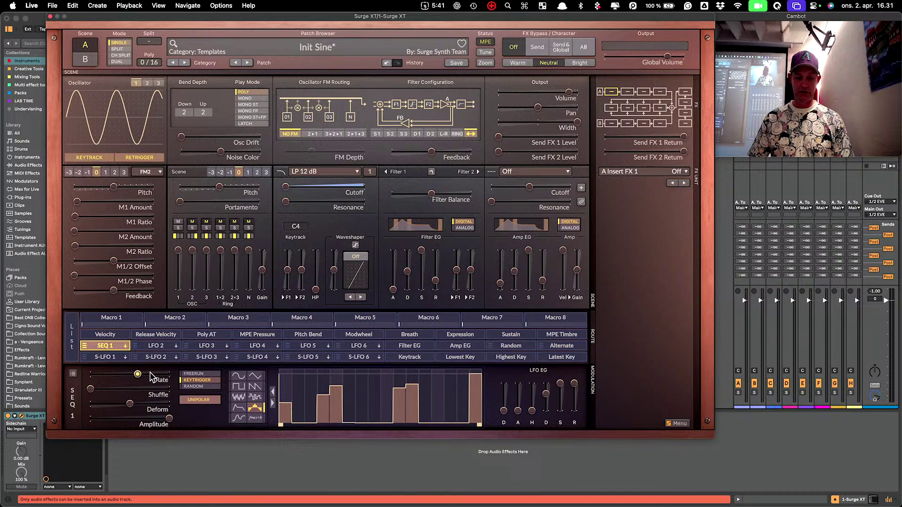
left_click(111, 345)
left_click(364, 188)
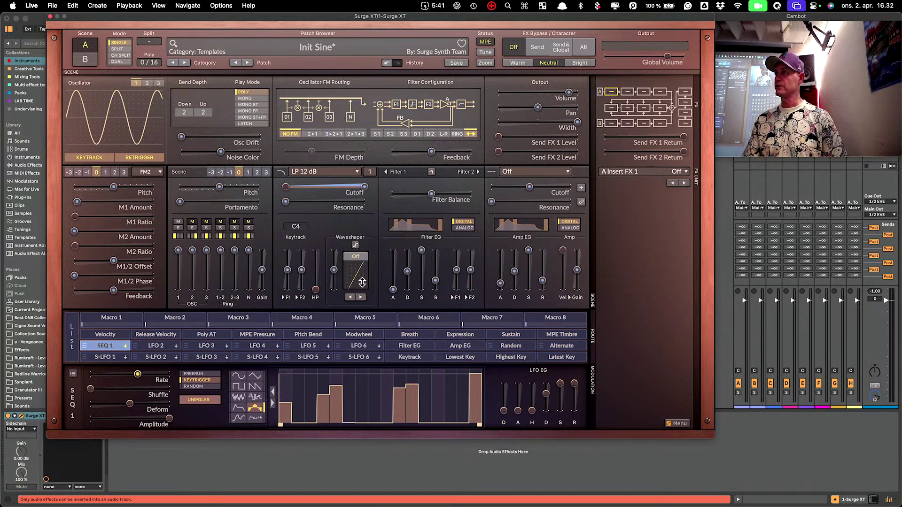
Step: Set the waveshaper type to the harmonic Additive 1+2
left_click(356, 258)
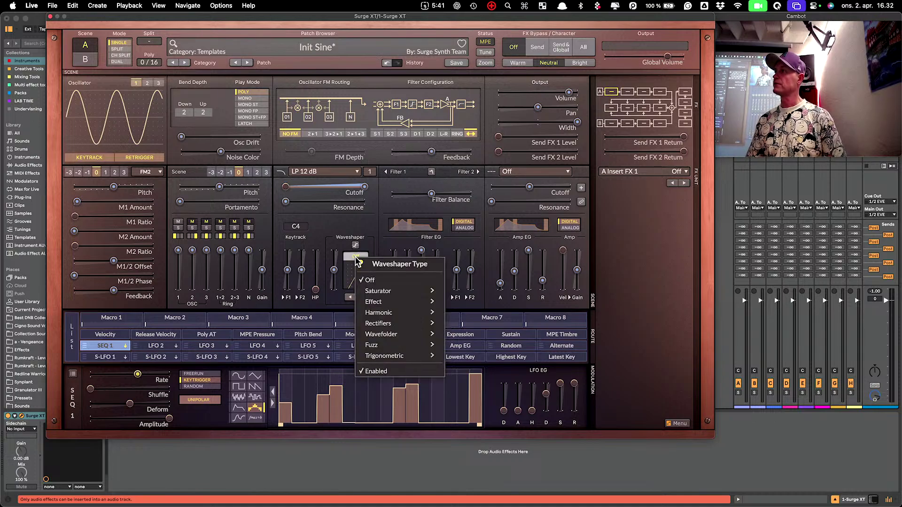
mouse_move(397, 292)
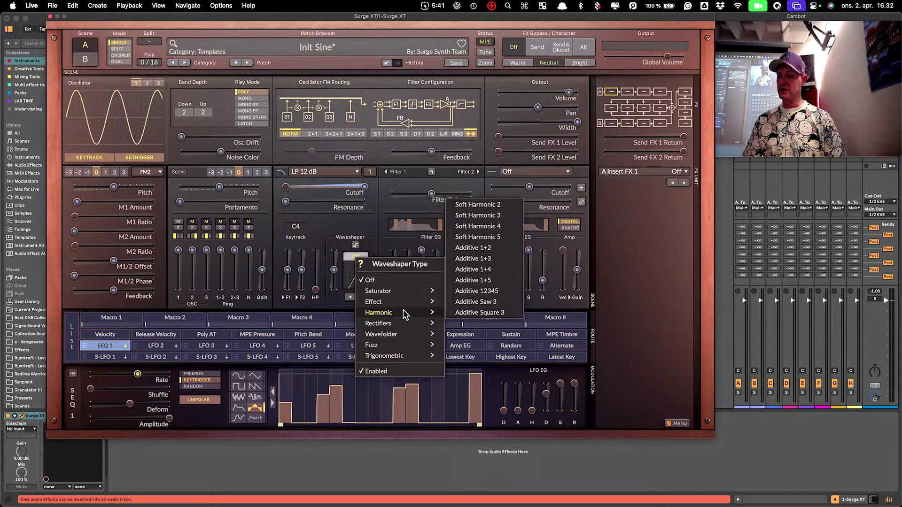
left_click(486, 248)
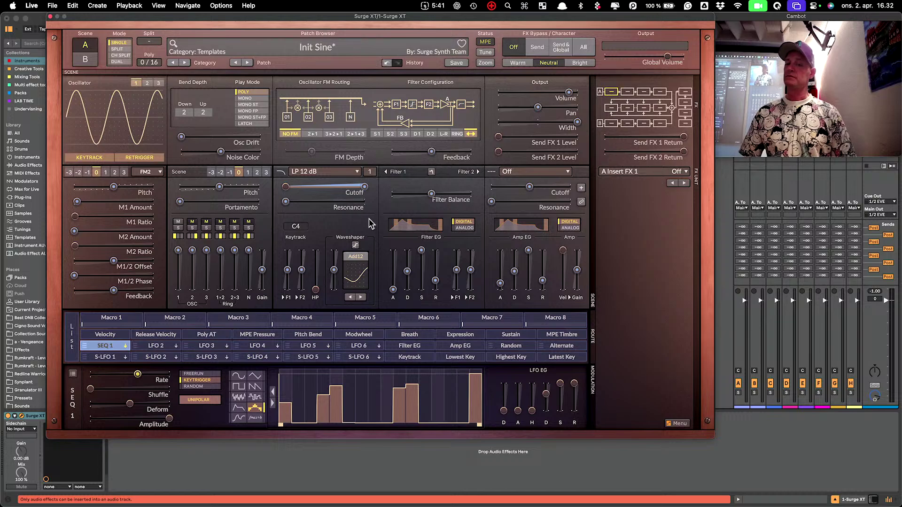
Step: Show the waveshaper analysis and assign SEQ 1 to modulate the waveshaper drive
left_click(356, 246)
left_click_drag(330, 287, 332, 268)
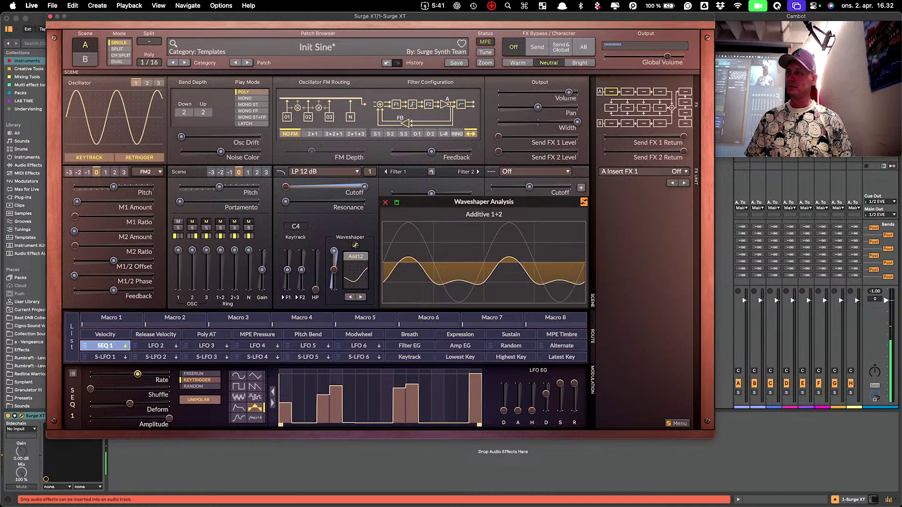
Step: Redraw the SEQ 1 steps while playing, ending with high opening steps that descend before a raised last step
mouse_move(360, 399)
left_mouse_down()
mouse_move(392, 390)
mouse_move(463, 416)
mouse_move(395, 405)
mouse_move(329, 421)
mouse_move(291, 413)
mouse_move(284, 391)
left_mouse_up()
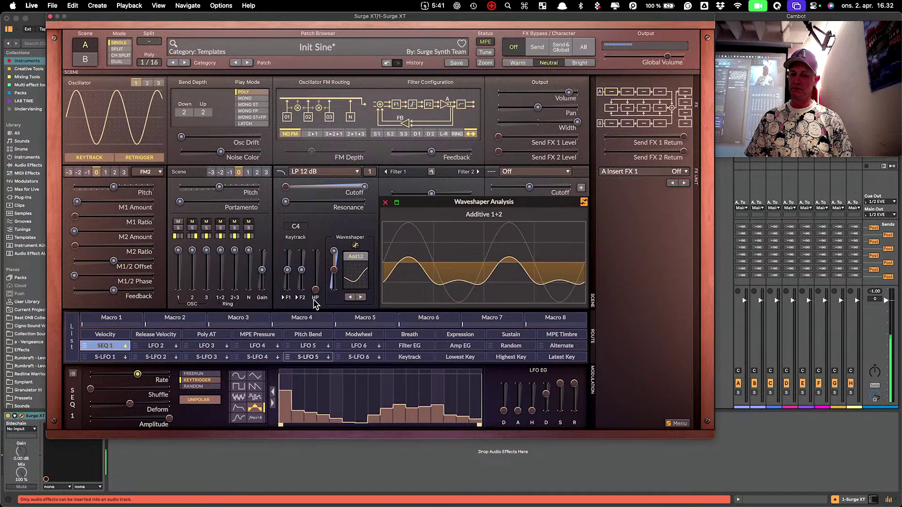
mouse_move(317, 258)
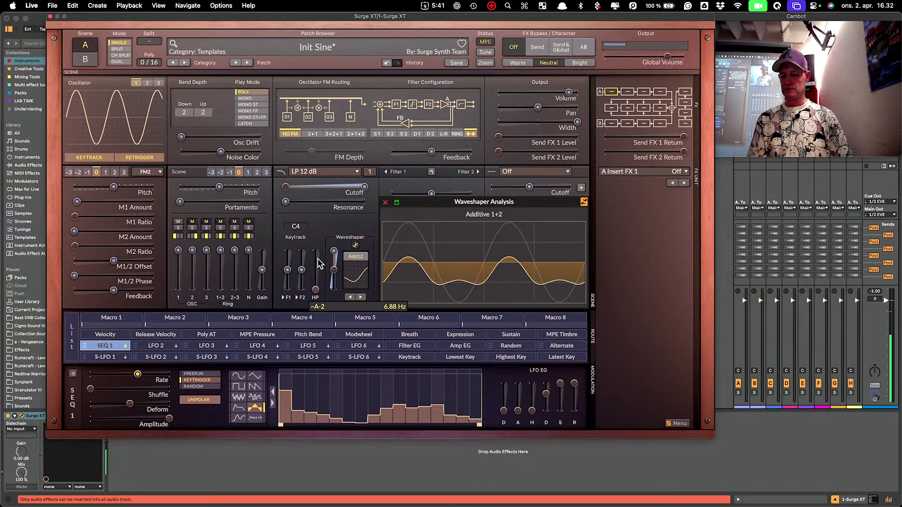
mouse_move(289, 376)
left_mouse_down()
mouse_move(396, 375)
mouse_move(470, 416)
mouse_move(483, 382)
left_mouse_up()
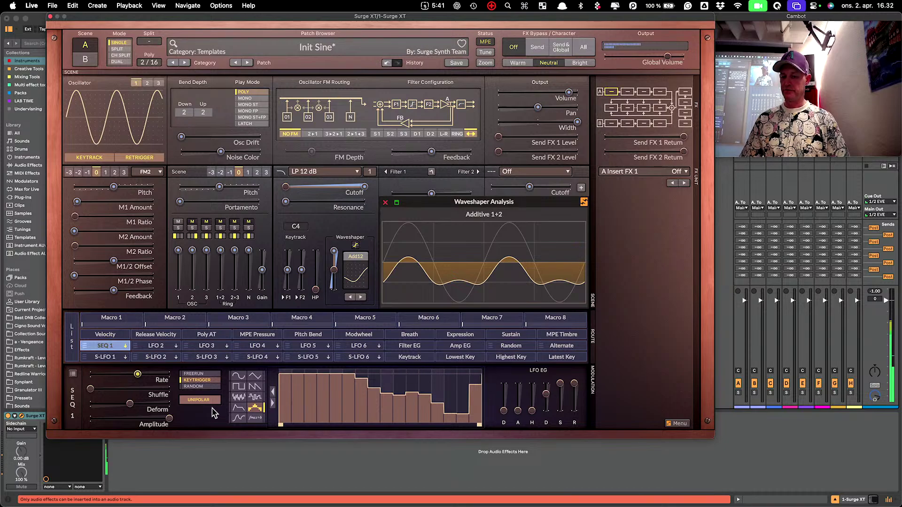
Step: Change the modulator to an MSEG, open its editor and pull the node at time 2 down to a low level
left_click(238, 417)
left_click(402, 387)
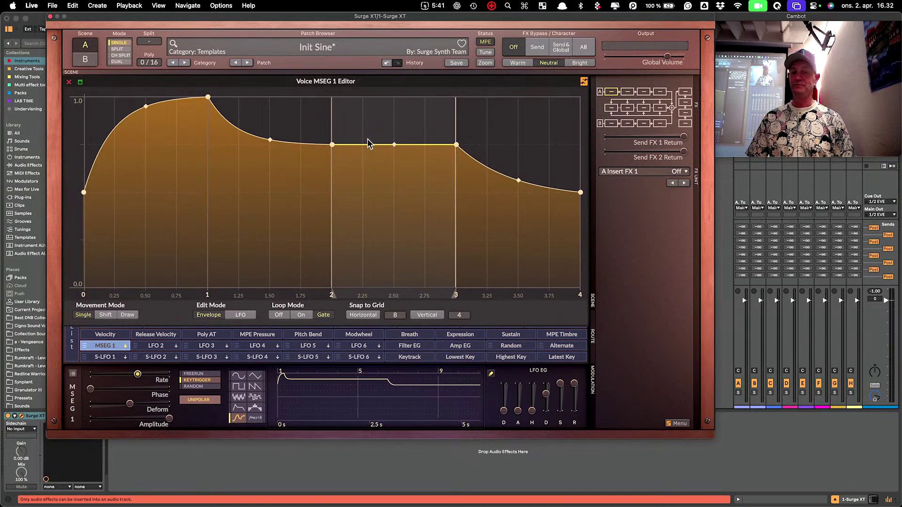
left_click_drag(332, 145, 323, 255)
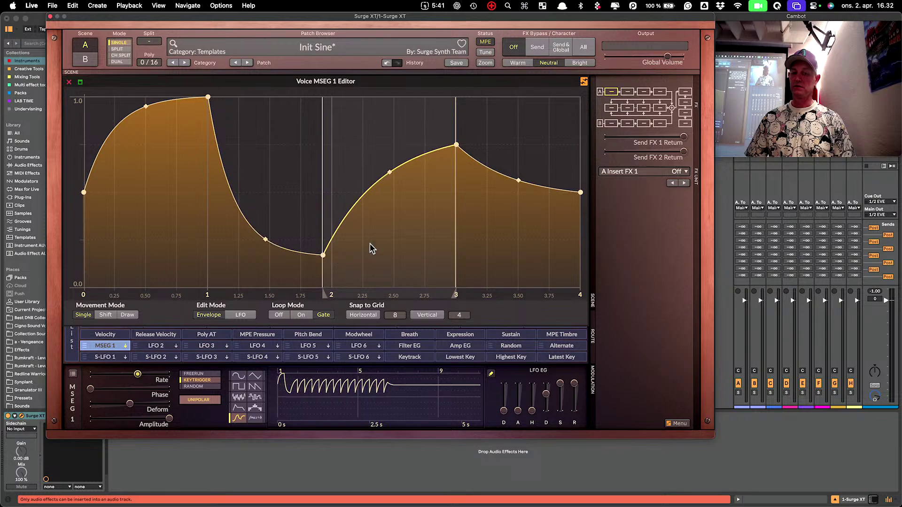
Step: Straighten the curve of the rising MSEG segment between the lowered node and the node at time 3
scroll(379, 190, "up", 2)
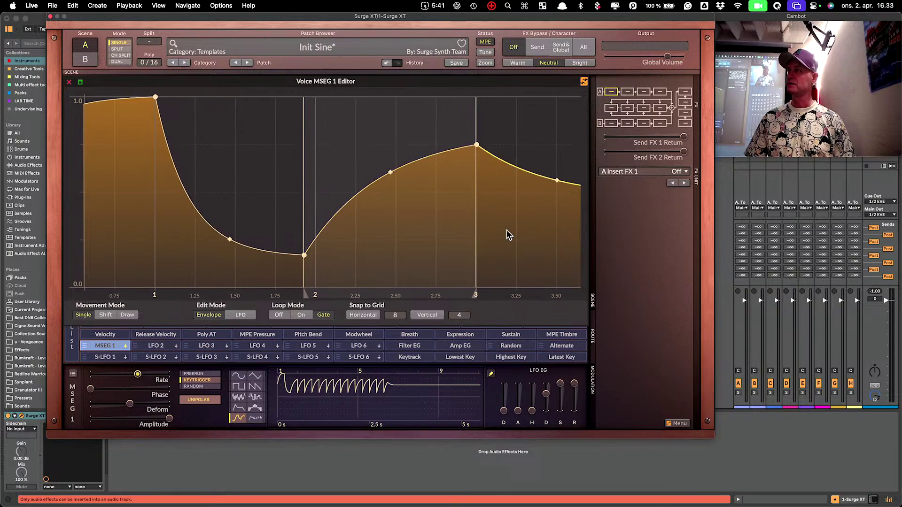
scroll(394, 183, "down", 3)
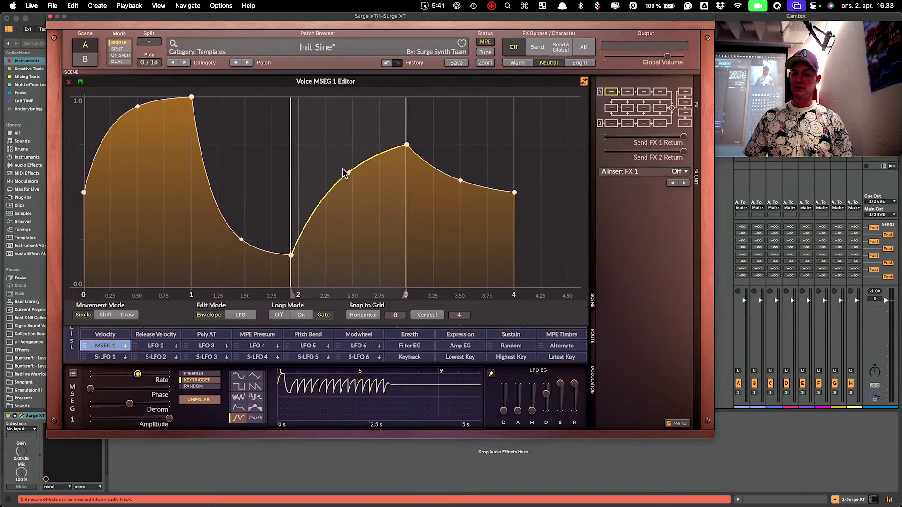
left_click_drag(348, 172, 349, 202)
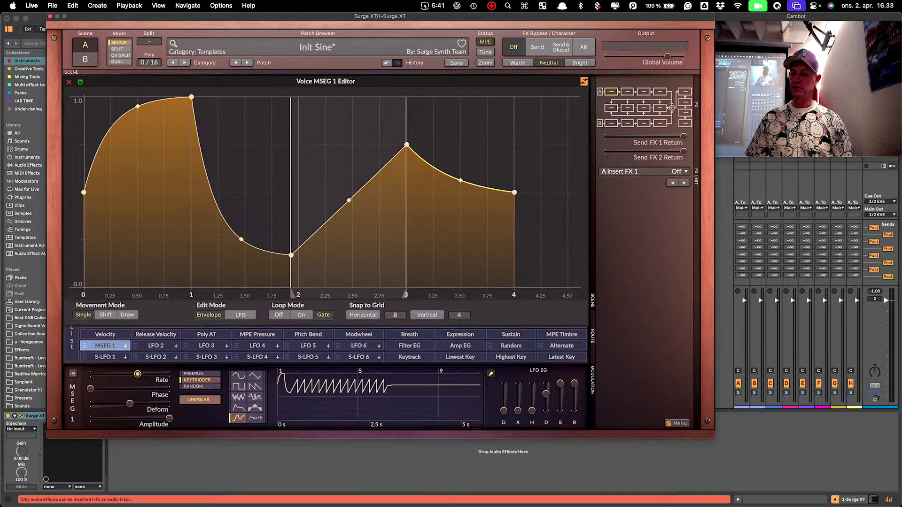
Step: Bulge the MSEG's last segment upward, make its first segment rise late, set the loop from 1 to 4, and close the editor
left_click_drag(461, 180, 461, 148)
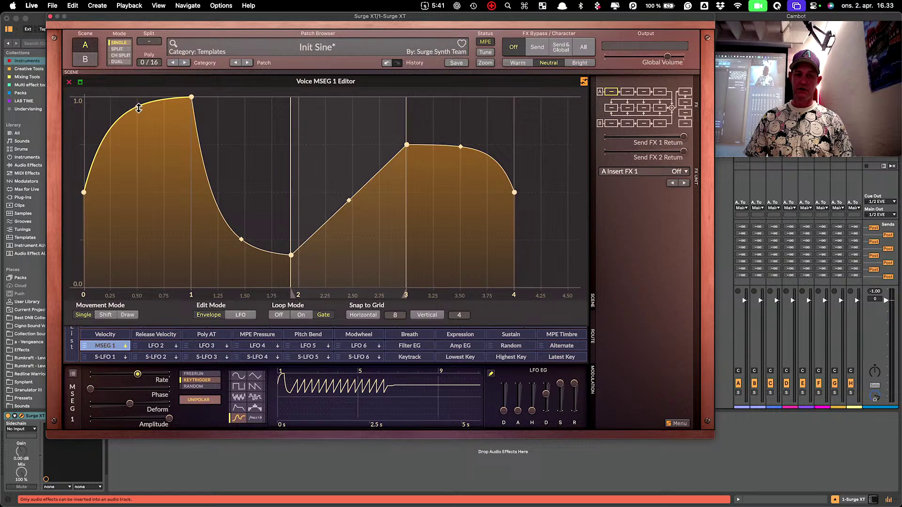
left_click_drag(138, 106, 137, 192)
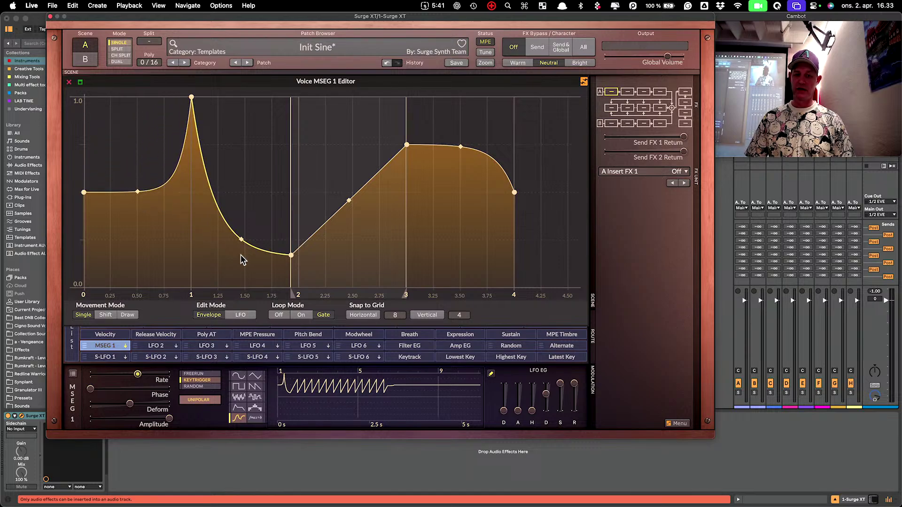
left_click_drag(292, 295, 192, 296)
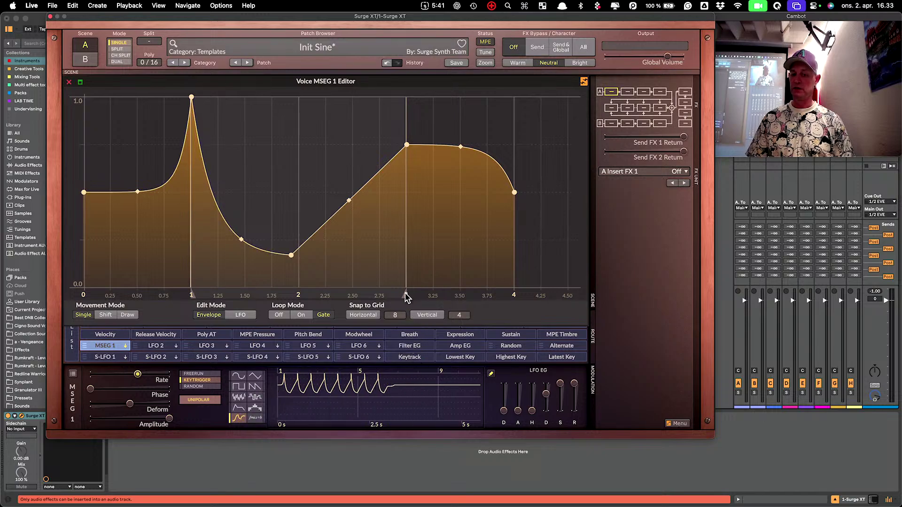
left_click_drag(452, 295, 513, 295)
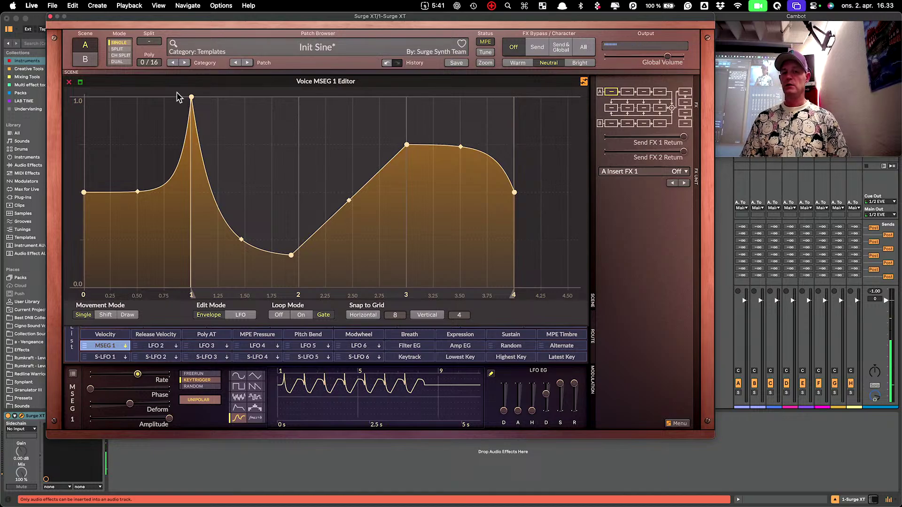
left_click(70, 83)
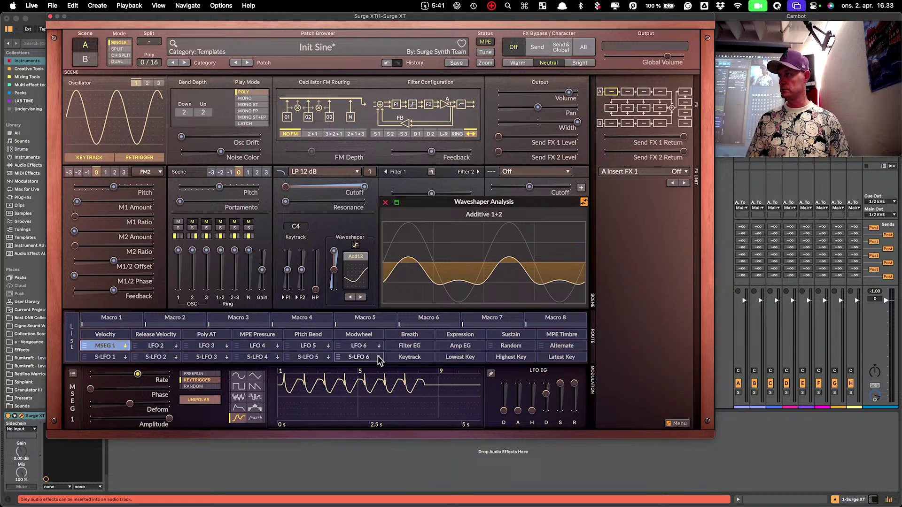
Step: Change the modulator to Formula and view its code in the formula editor before closing it
left_click(255, 418)
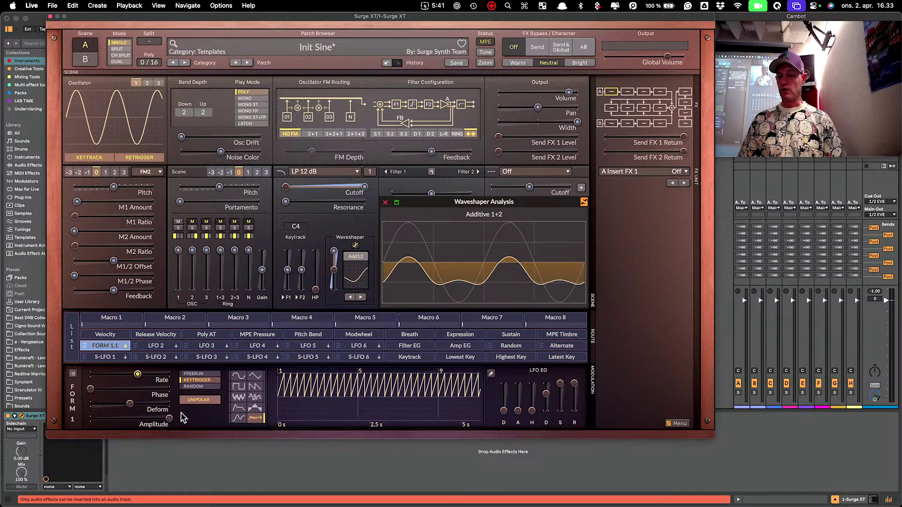
left_click(490, 375)
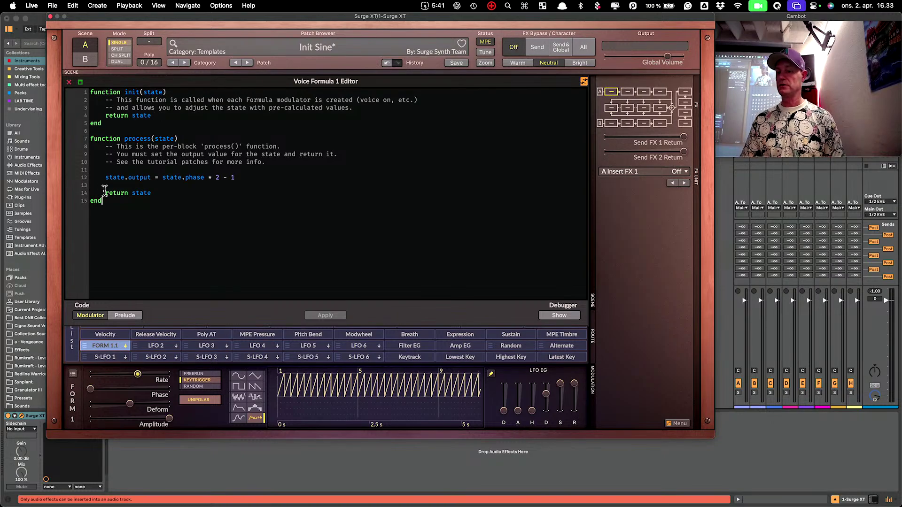
left_click(70, 82)
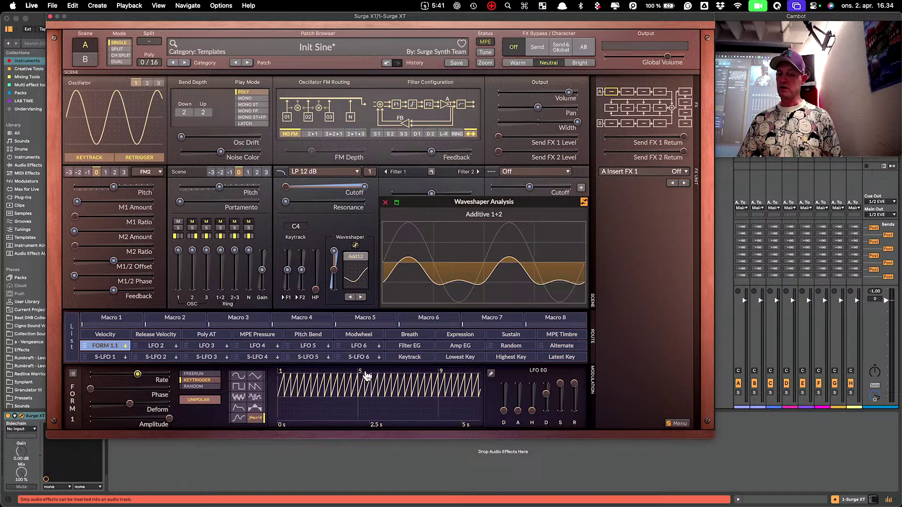
Step: Select Velocity as the modulation source, followed by MPE Timbre
left_click(112, 338)
left_click(111, 338)
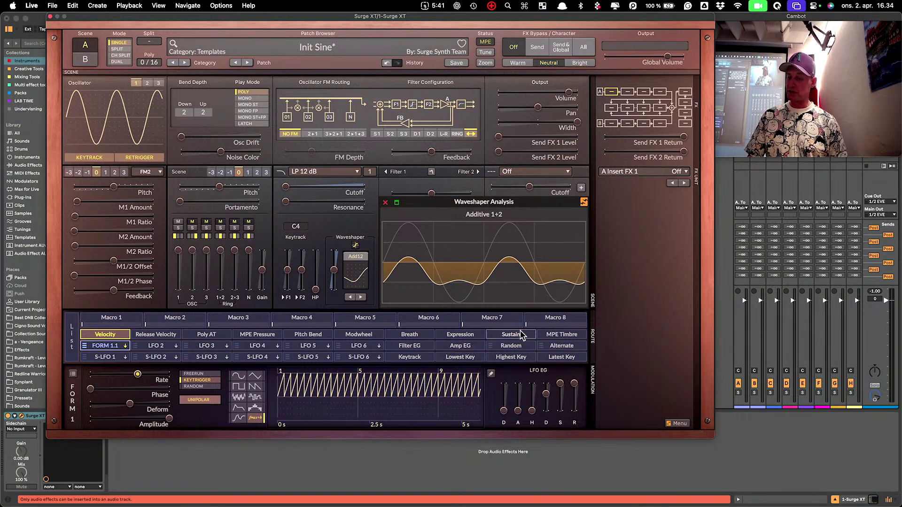
left_click(560, 334)
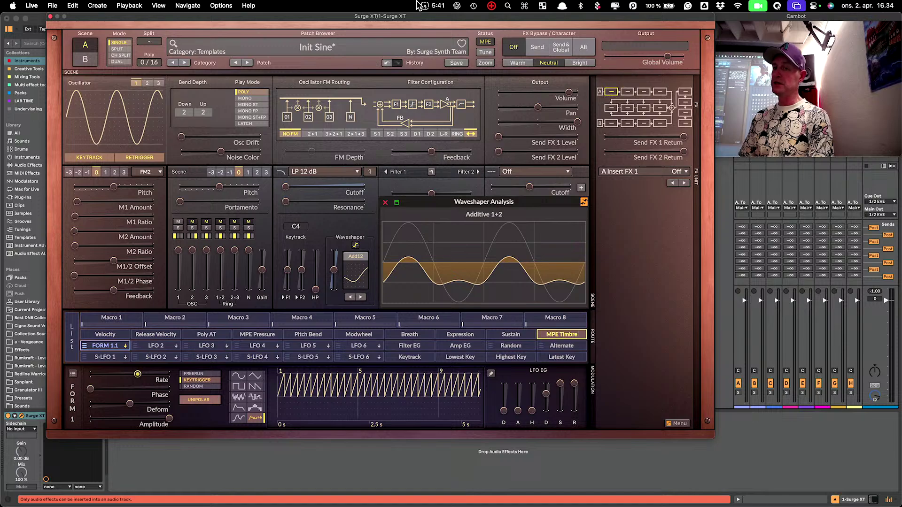
Step: Switch MPE off and back on twice to compare the aftertouch and timbre modulation sources
left_click(487, 41)
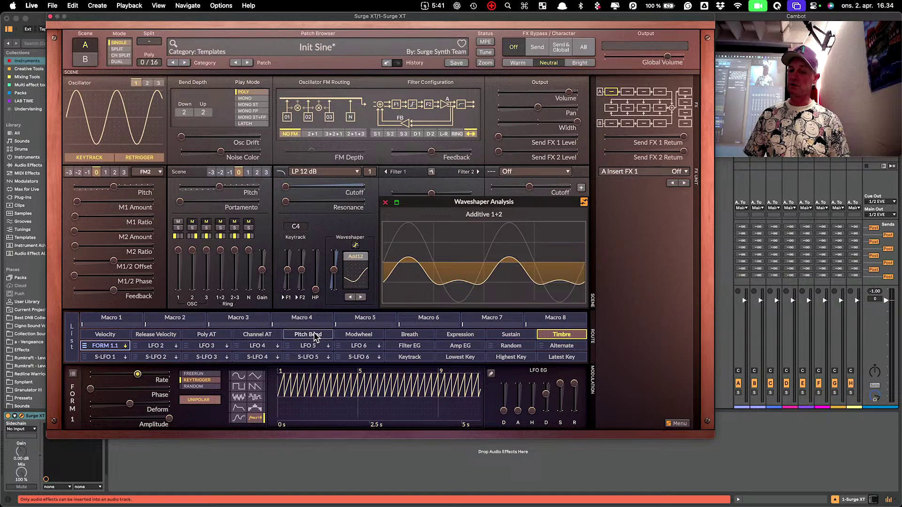
left_click(486, 42)
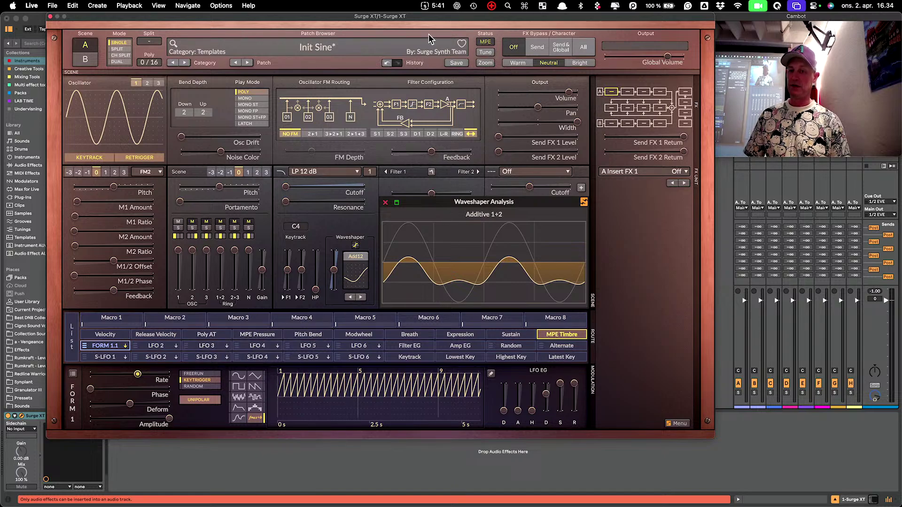
left_click(486, 41)
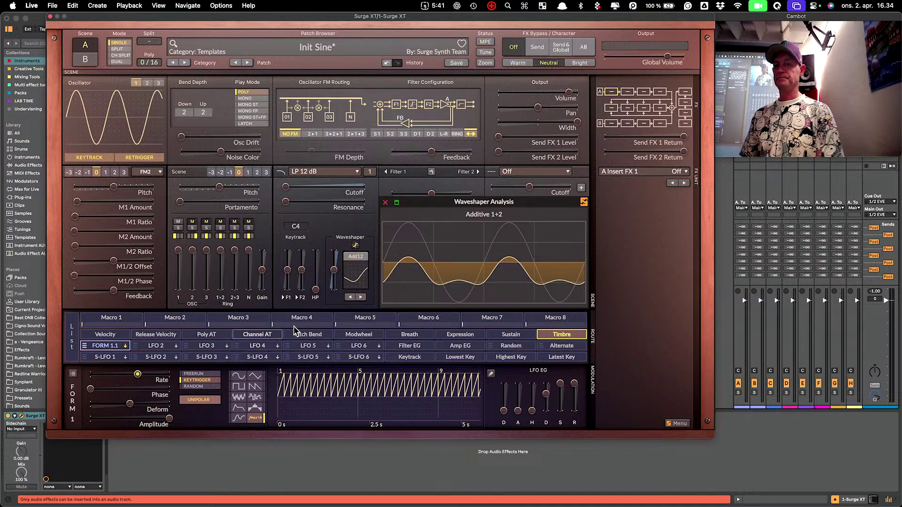
left_click(484, 41)
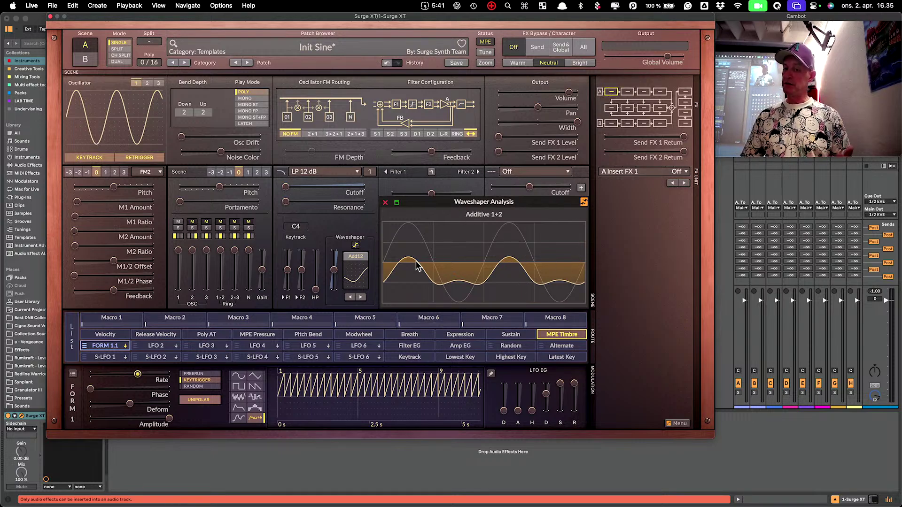
Step: Close the Waveshaper Analysis window and switch the Filter EG to Analog mode
left_click_drag(440, 203, 392, 234)
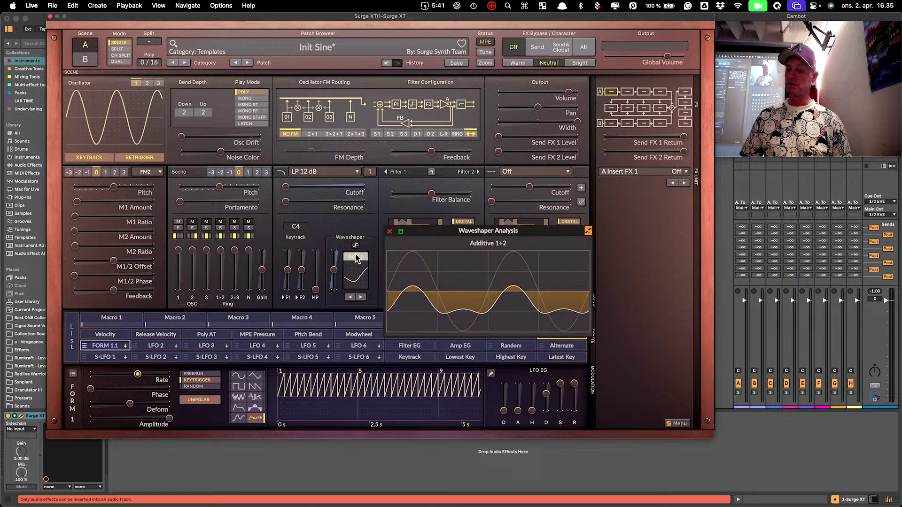
left_click(393, 234)
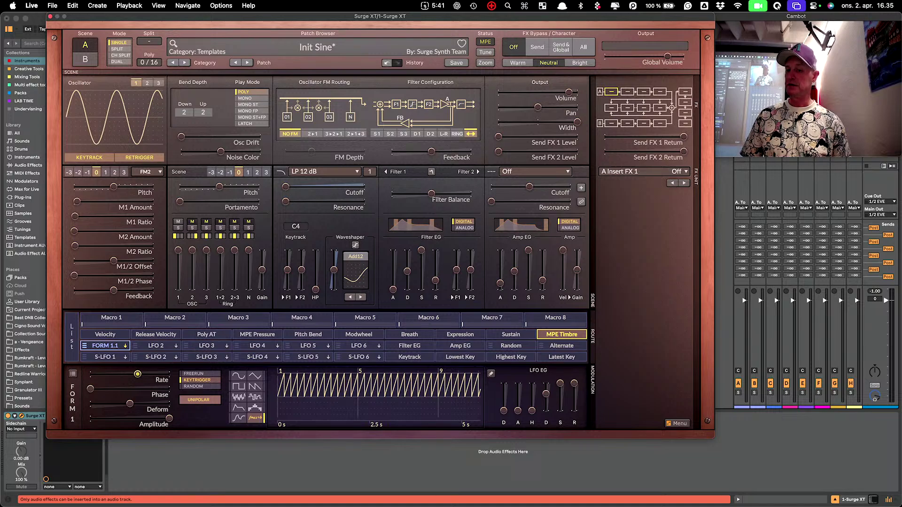
left_click(464, 228)
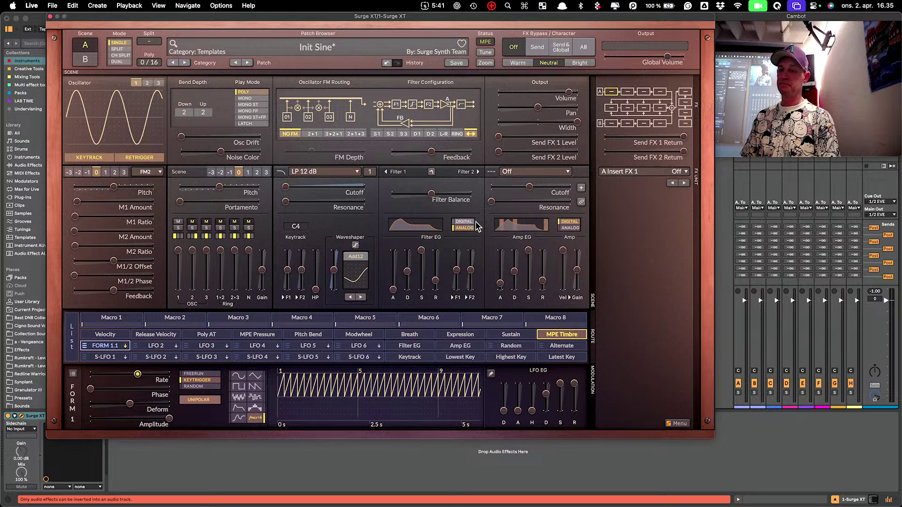
Step: Open the Filter Analysis, raise Filter 1's cutoff to about 700 Hz with medium resonance, and move the analysis clear of the Filter 1 controls
mouse_move(545, 196)
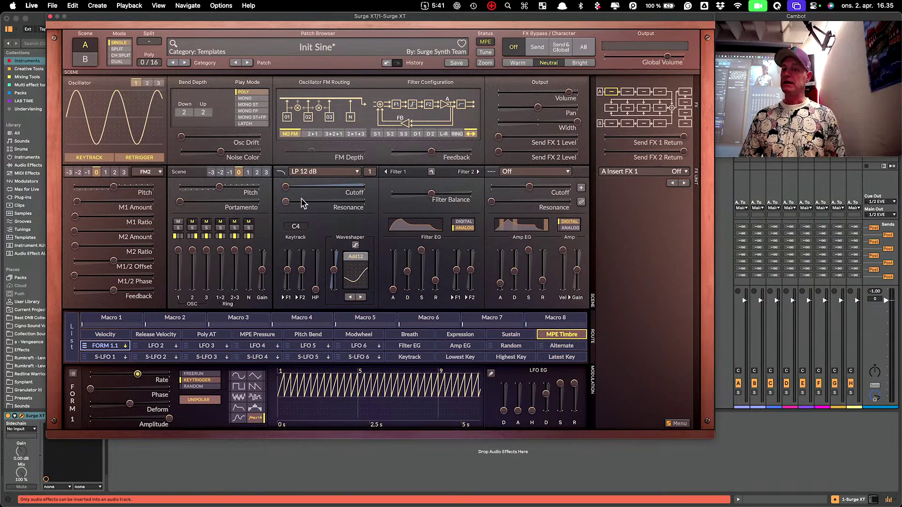
mouse_move(301, 198)
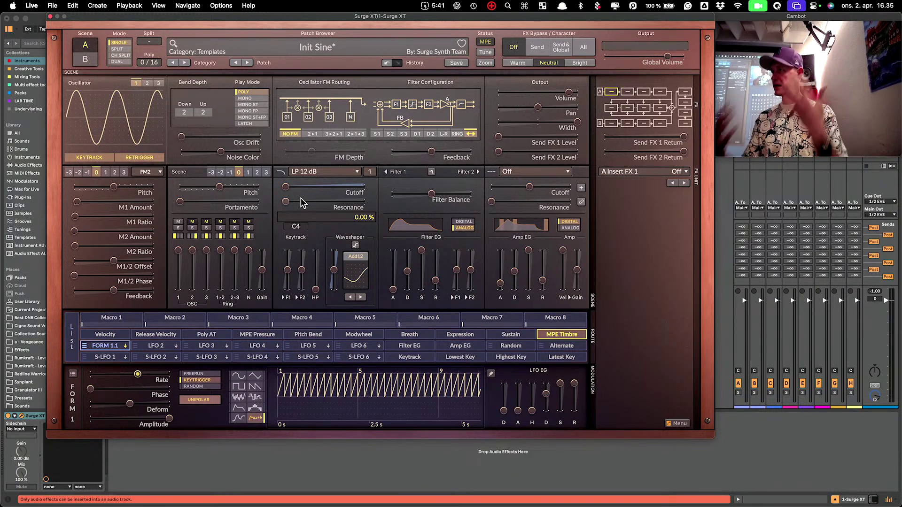
left_click(433, 173)
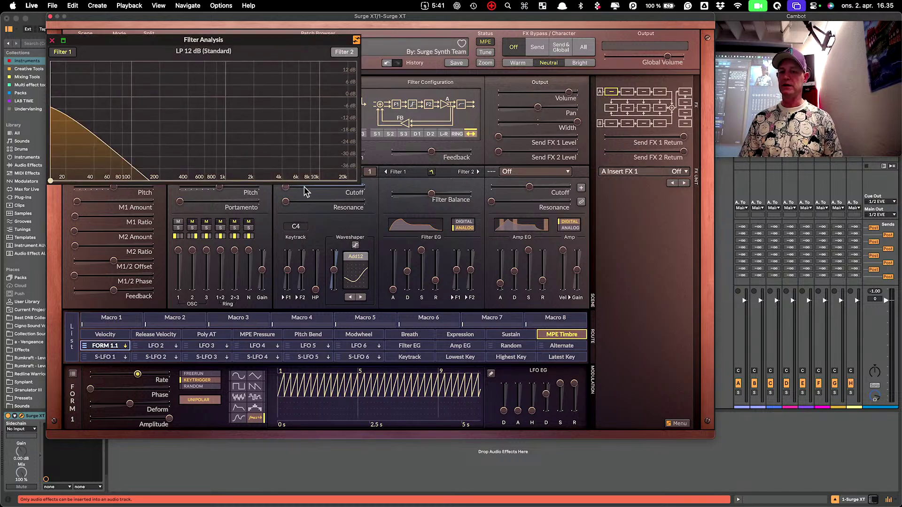
left_click_drag(285, 192, 323, 191)
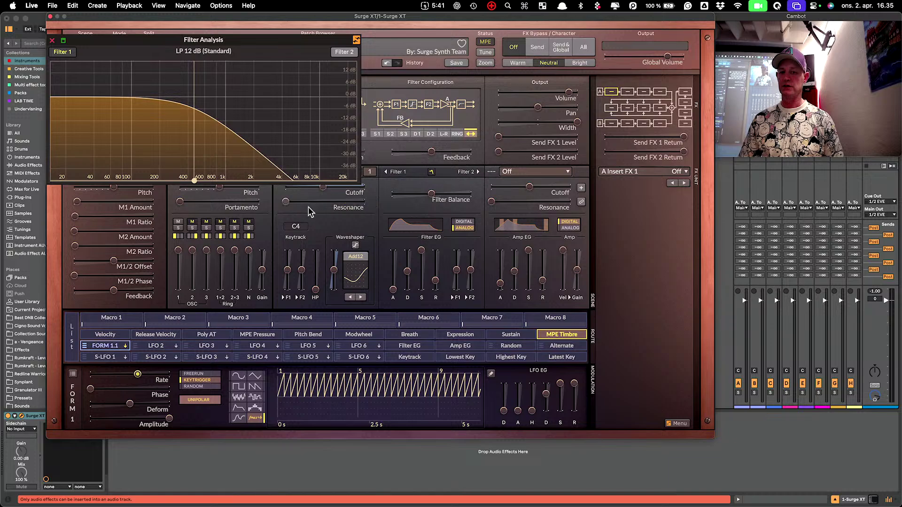
left_click_drag(194, 179, 207, 115)
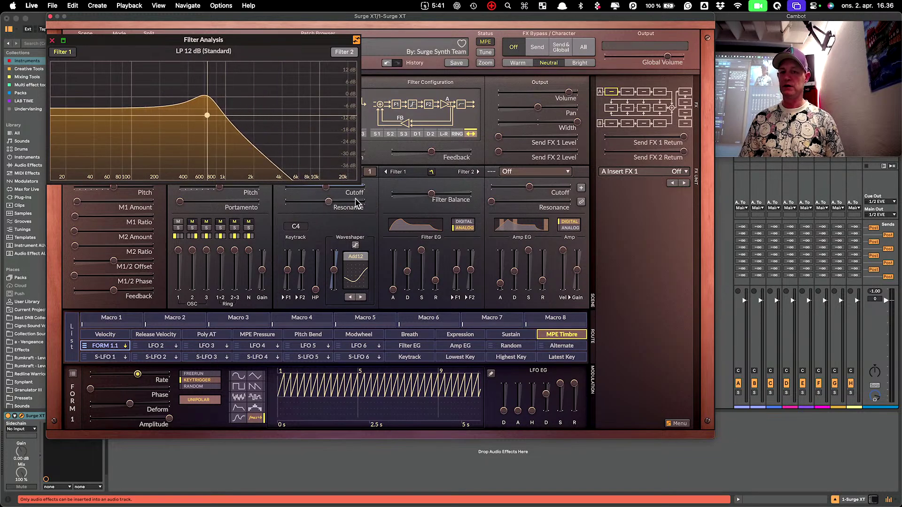
left_click_drag(292, 42, 625, 84)
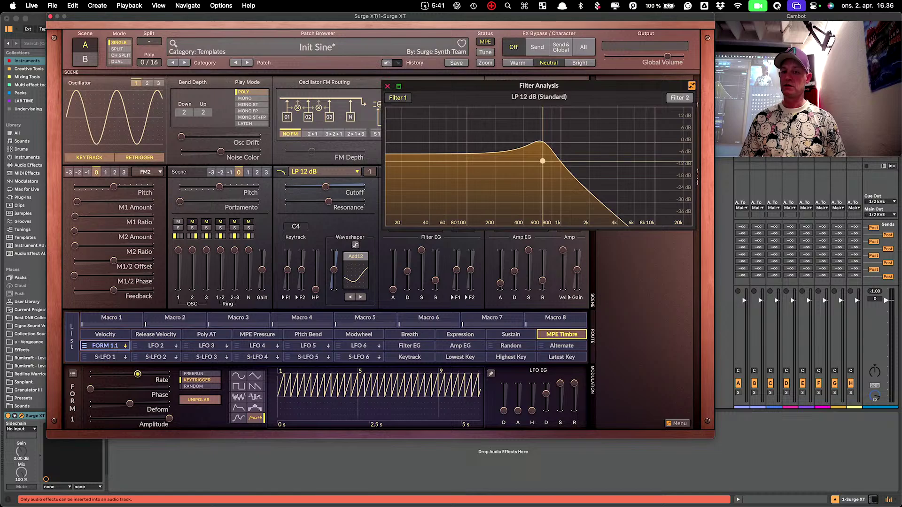
Step: Try several lowpass types on Filter 1, then choose the 12 dB Notch and move its cutoff to about 200 Hz
scroll(283, 174, "down", 3)
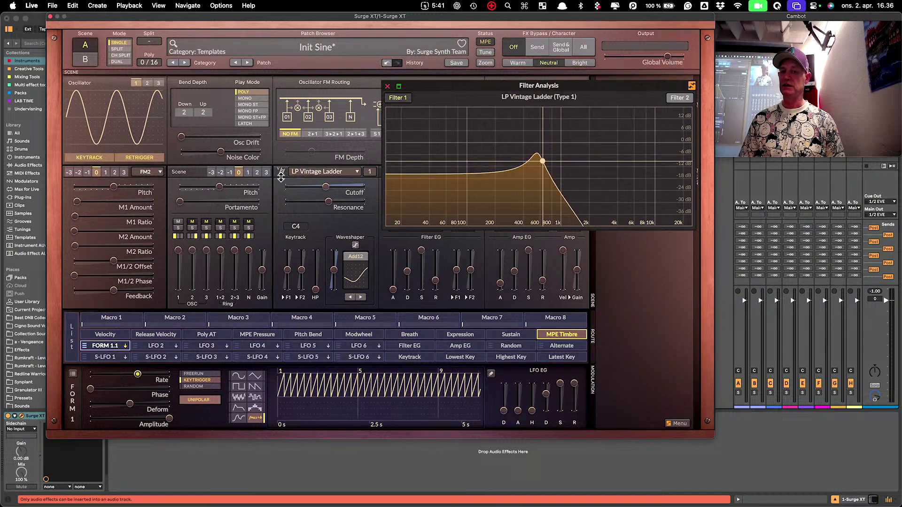
scroll(295, 177, "down", 2)
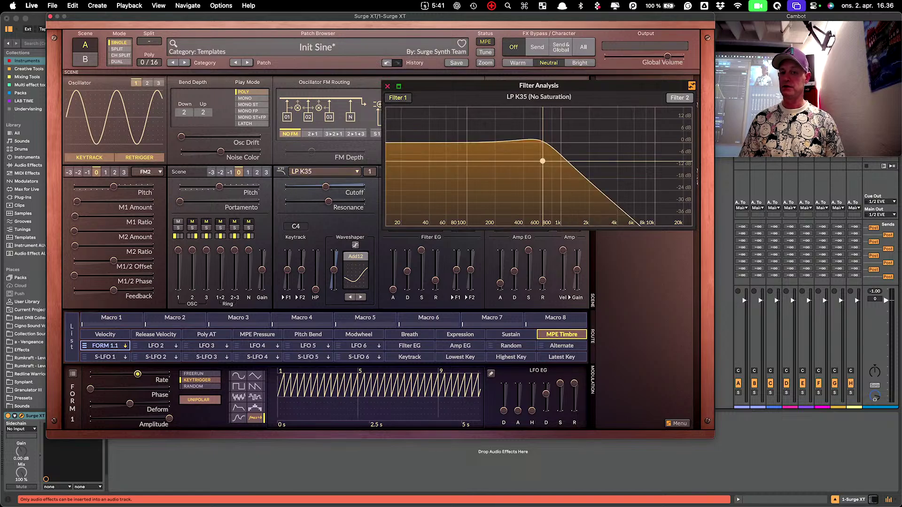
left_click(314, 173)
mouse_move(352, 239)
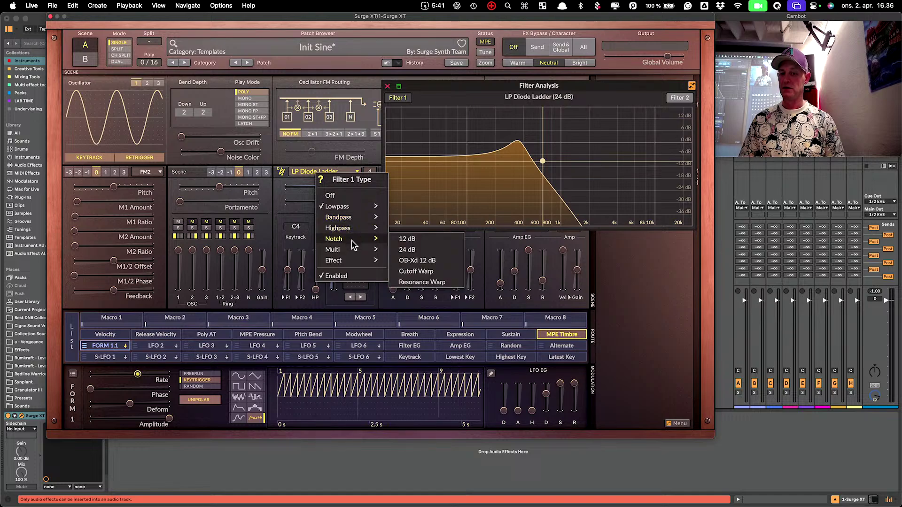
left_click(414, 240)
left_click_drag(546, 162, 464, 163)
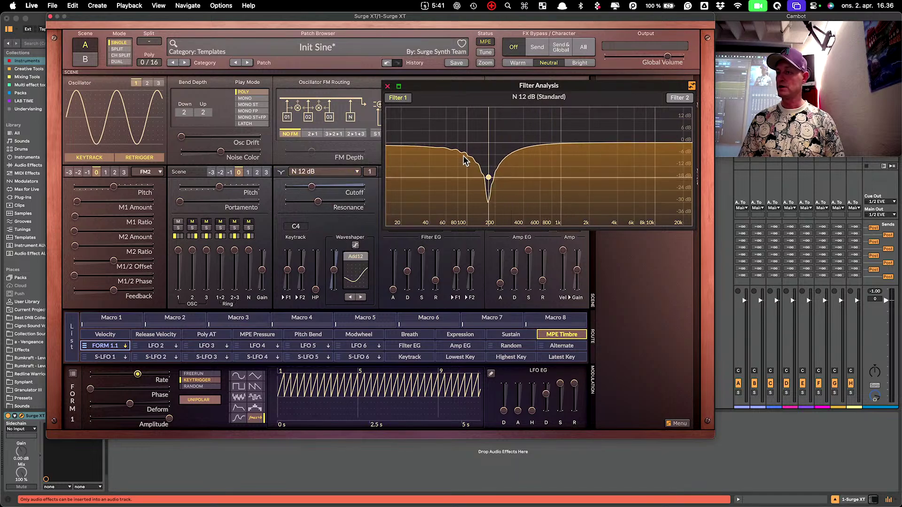
Step: Compare the Filter 2 and Filter 1 responses, raise Filter 1's cutoff, and close the Filter Analysis
left_click(680, 98)
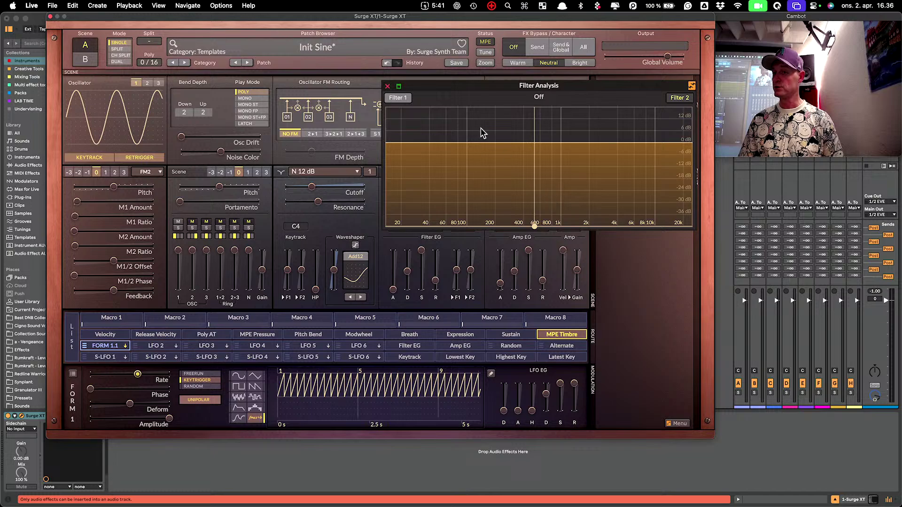
left_click(399, 98)
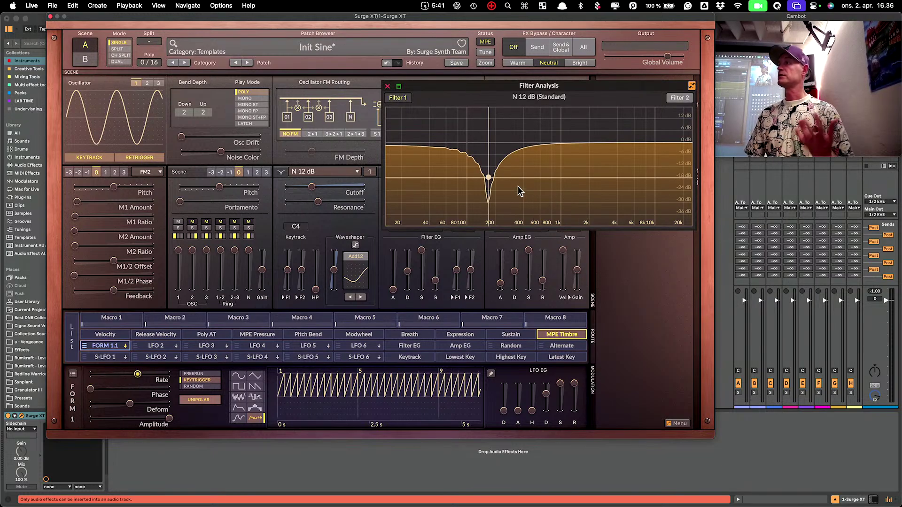
left_click_drag(312, 187, 339, 187)
left_click(387, 86)
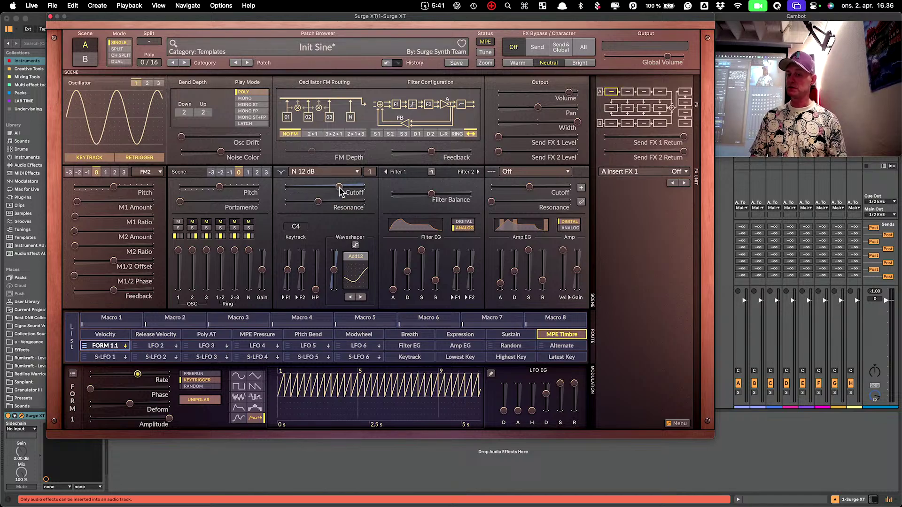
Step: Set Filter 2 to a 24 dB Bandpass and shift the filter balance toward Filter 1
left_click_drag(432, 193, 438, 198)
left_click(540, 172)
mouse_move(587, 220)
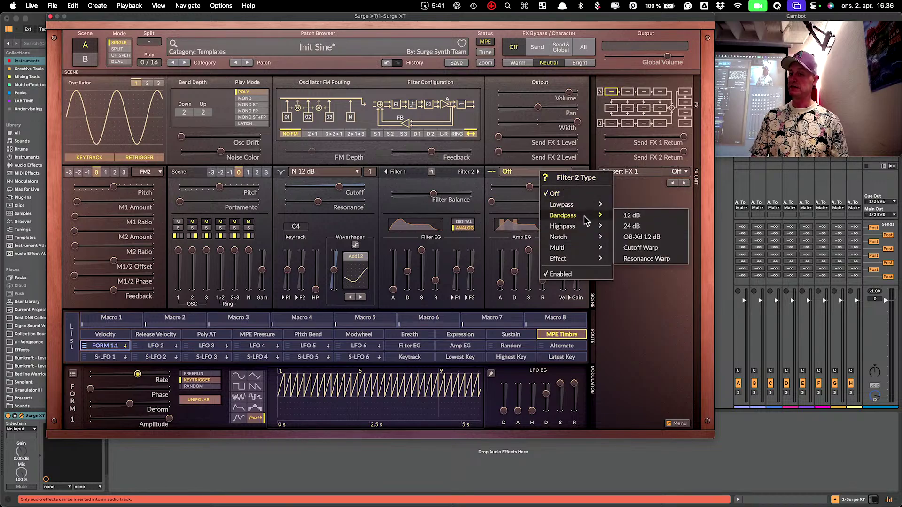
left_click(639, 226)
mouse_move(432, 197)
left_click_drag(433, 194, 407, 194)
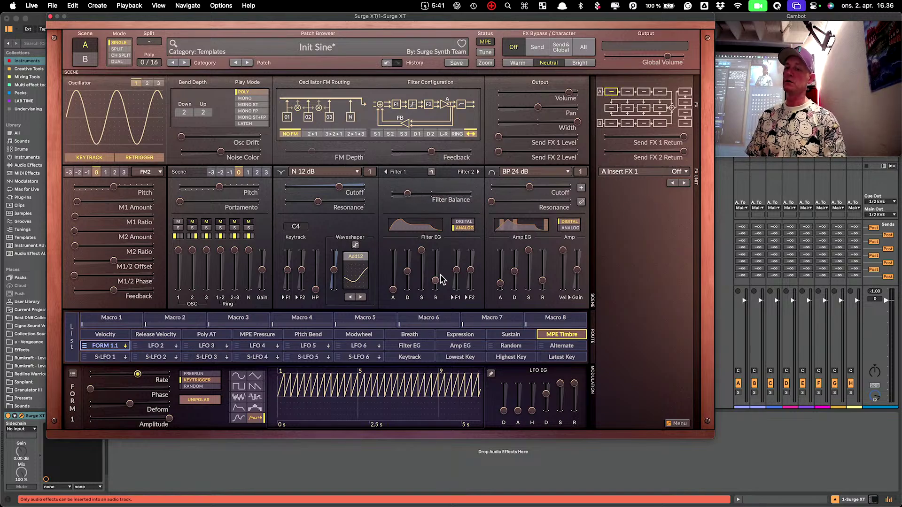
Step: Set Filter 2's subtype to 3 and return the filter balance to about the centre
left_click(370, 172)
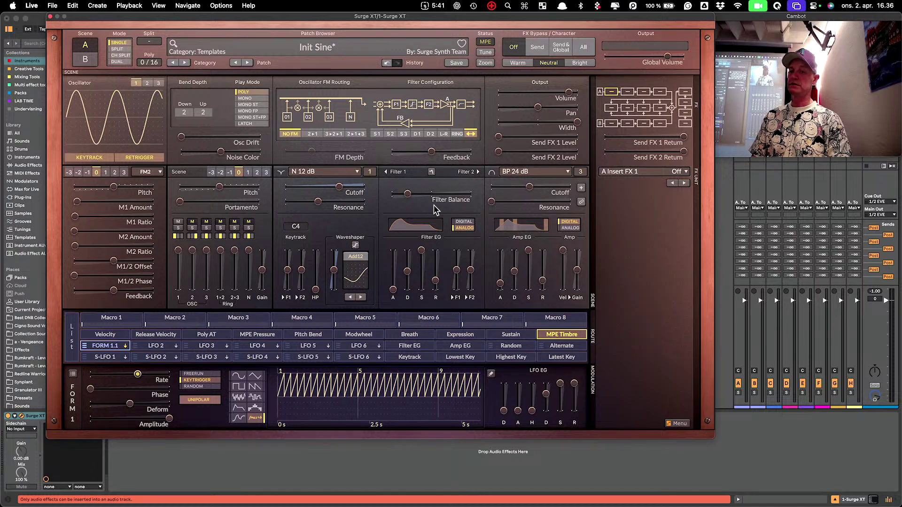
left_click_drag(413, 195, 434, 194)
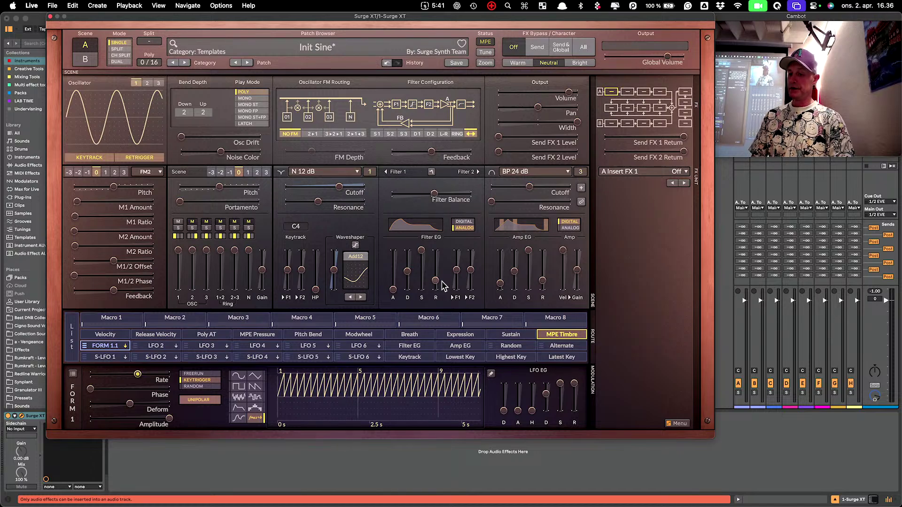
mouse_move(438, 285)
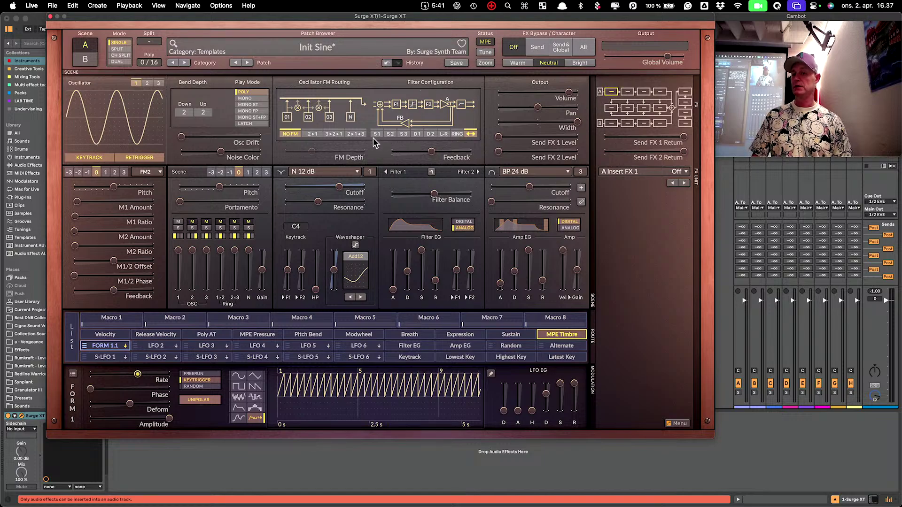
Step: Try the S3 filter configuration, then choose D1 and slightly lower the filter Feedback
left_click(404, 133)
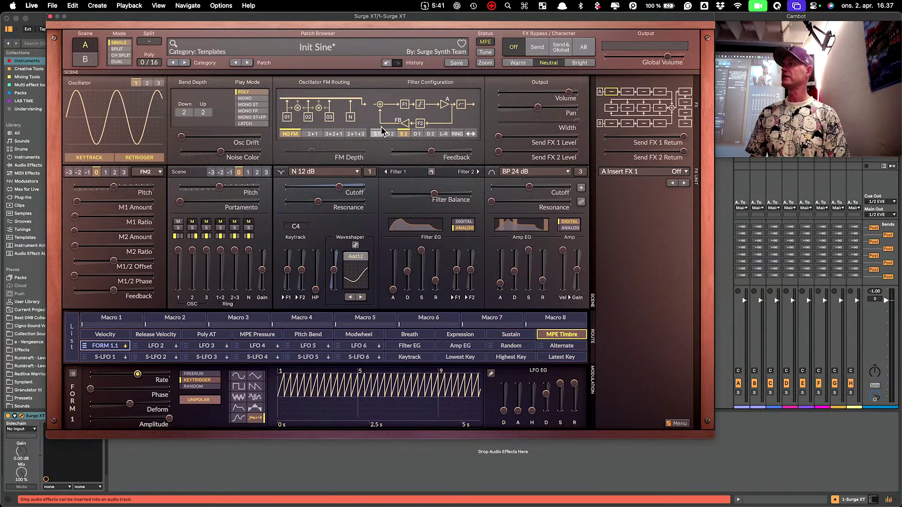
left_click(416, 134)
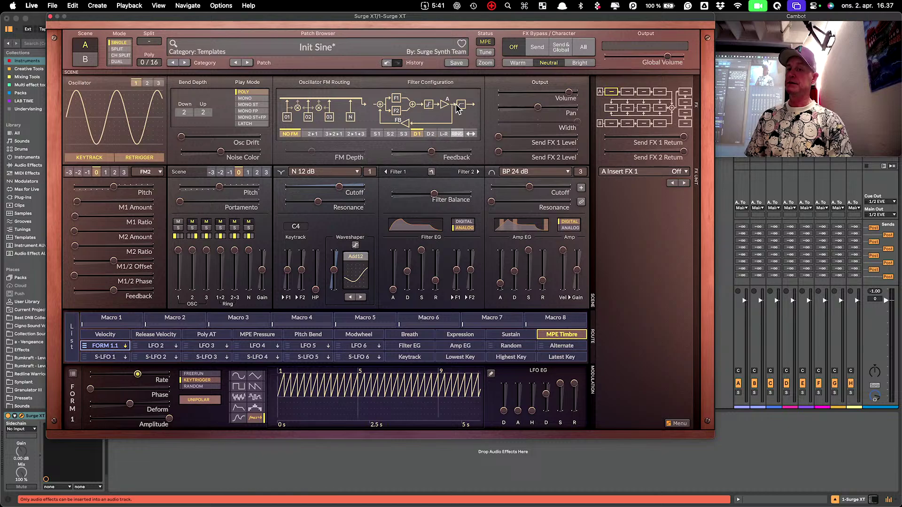
mouse_move(431, 151)
left_mouse_down()
mouse_move(454, 151)
mouse_move(429, 151)
left_mouse_up()
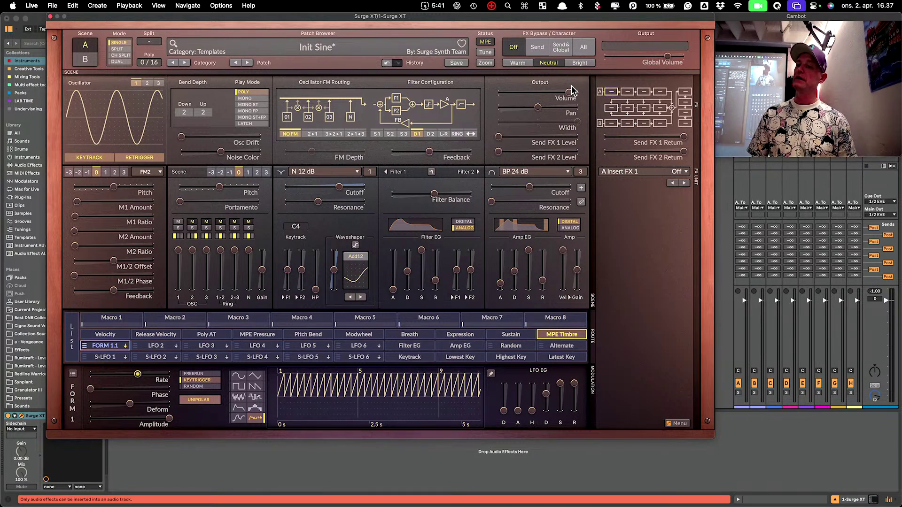
Step: Raise both Send FX 1 Level and Send FX 2 Level in the scene output to roughly three quarters
left_click_drag(521, 136, 581, 137)
left_click_drag(498, 151, 554, 152)
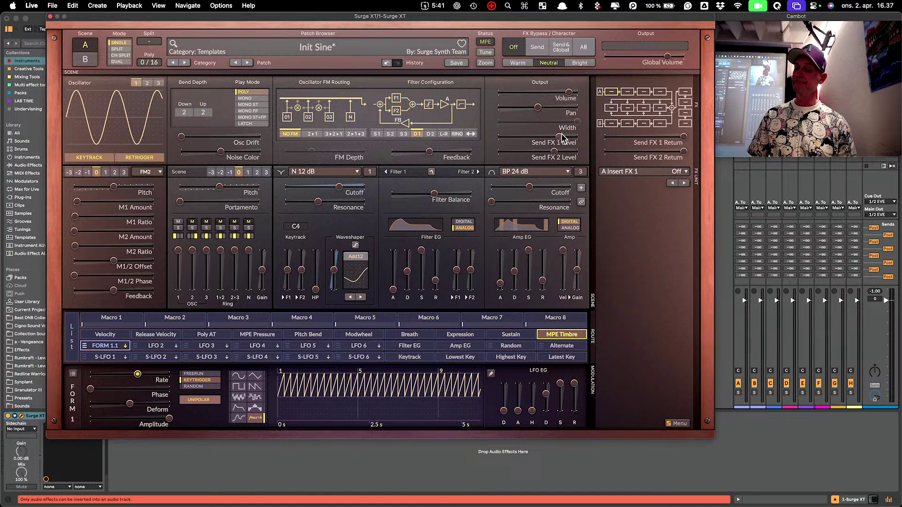
mouse_move(560, 132)
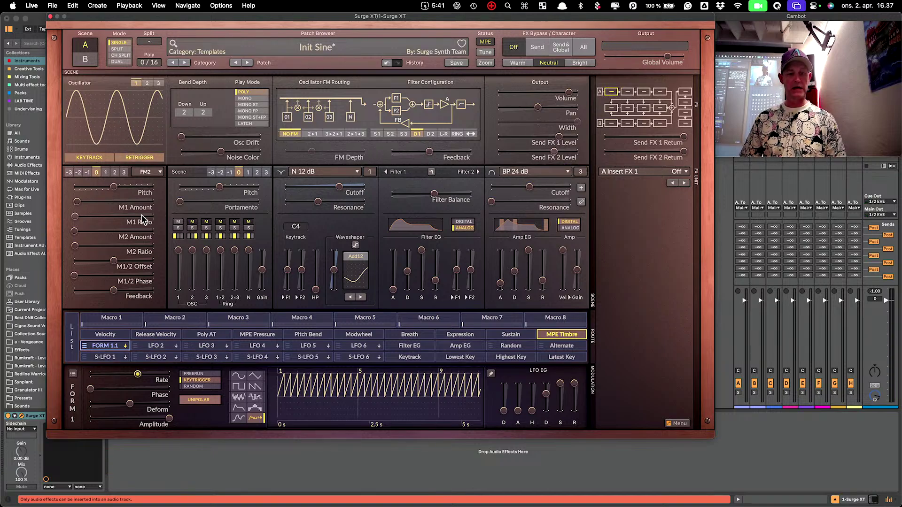
Step: Switch the sound from oscillator 1 to oscillator 2 and raise oscillator 2's Feedback
mouse_move(137, 213)
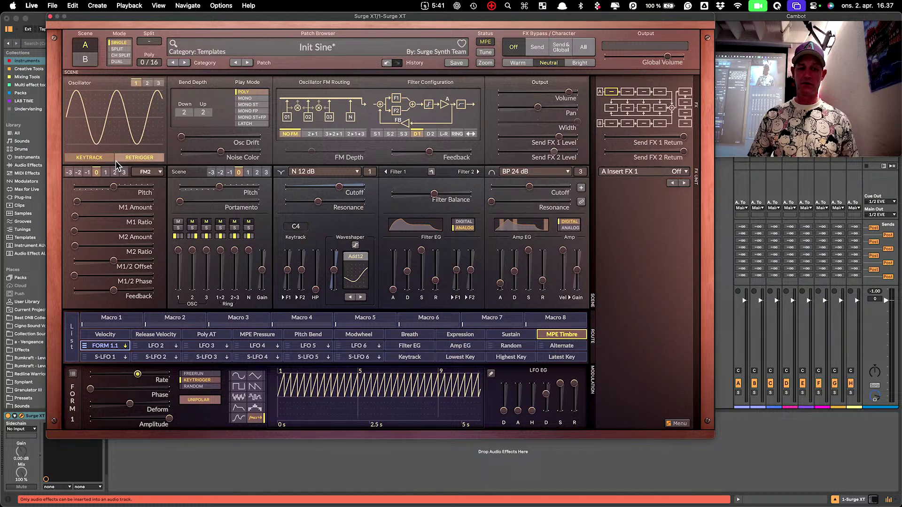
left_click(178, 222)
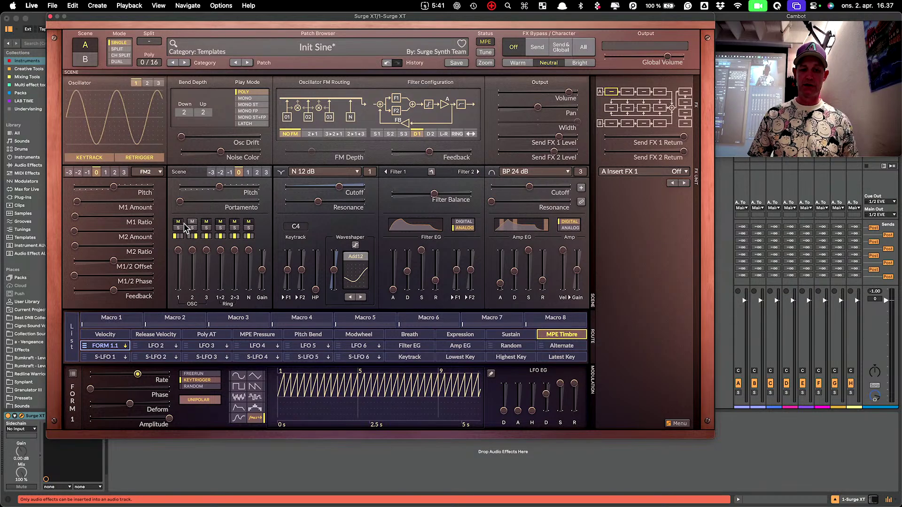
left_click(149, 84)
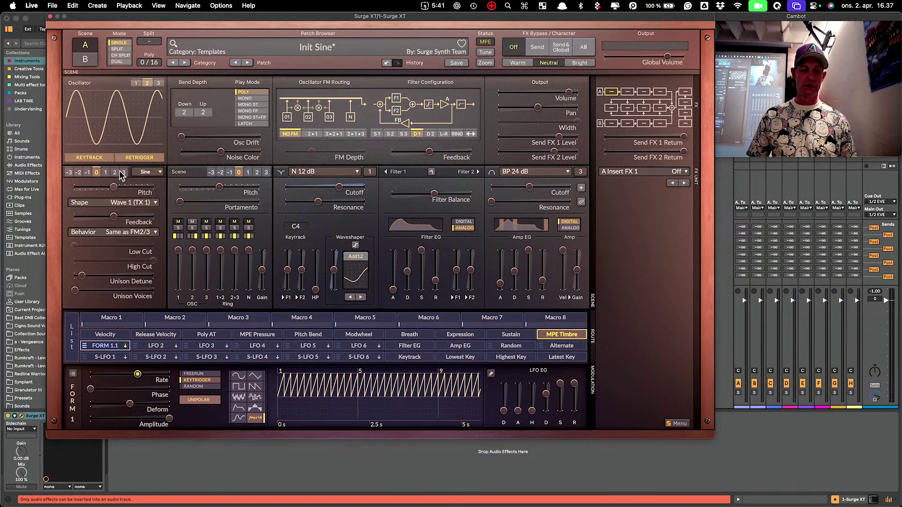
left_click_drag(116, 221, 133, 221)
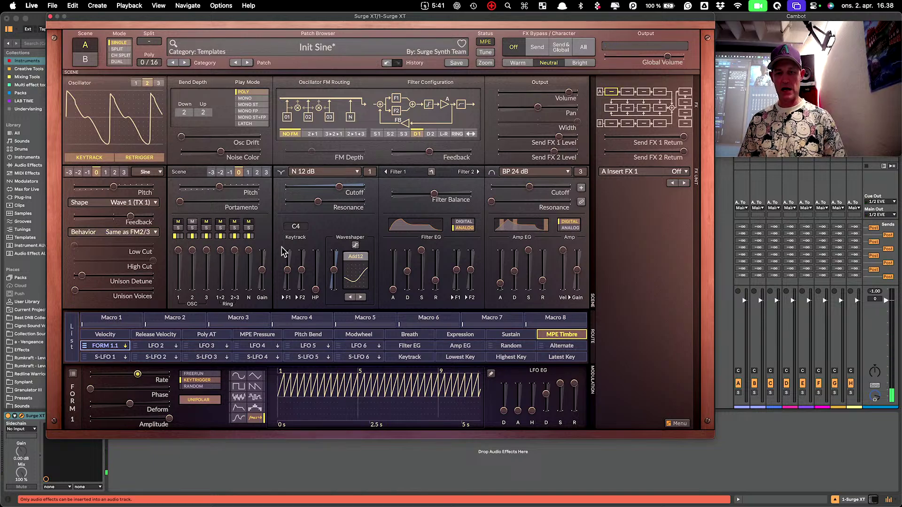
Step: Clear the FORM 1.1 modulation from Filter 1's cutoff and from the Waveshaper Drive
right_click(339, 188)
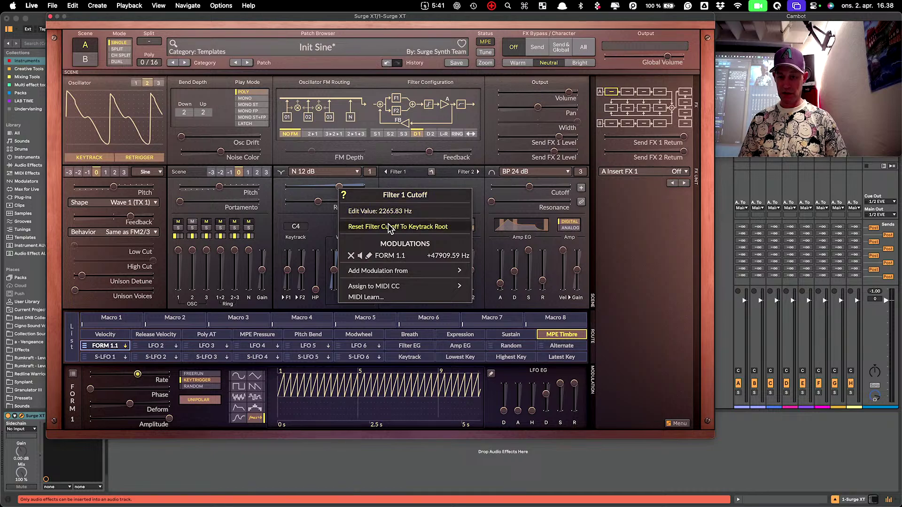
left_click(350, 256)
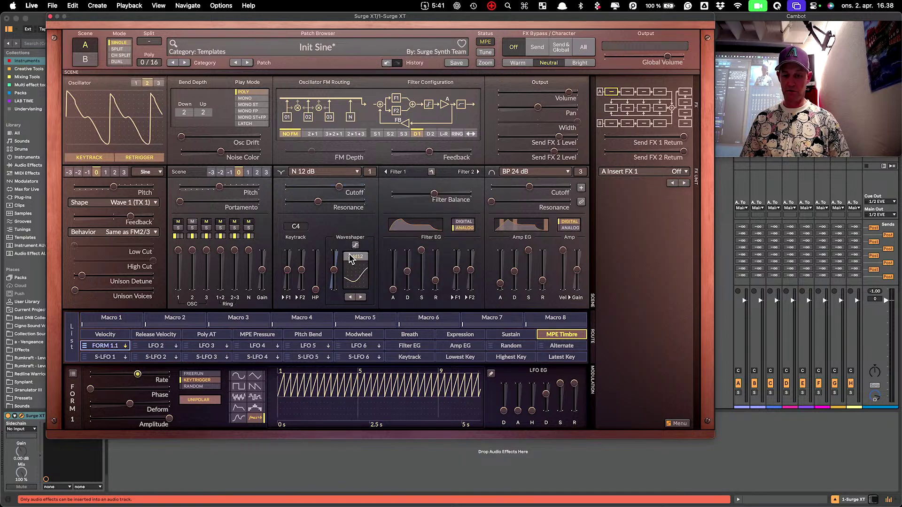
right_click(341, 282)
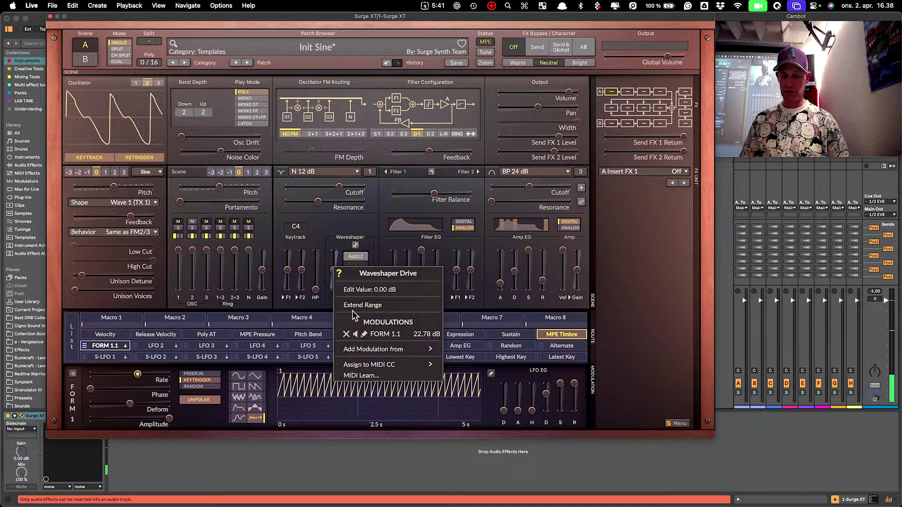
left_click(347, 338)
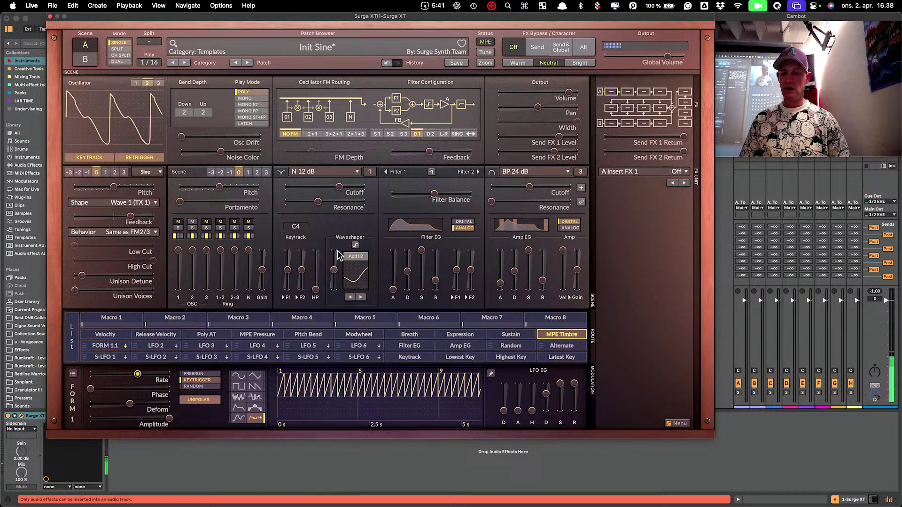
Step: Load the Autumn 4 patch from the third-party Basses category
left_click(321, 48)
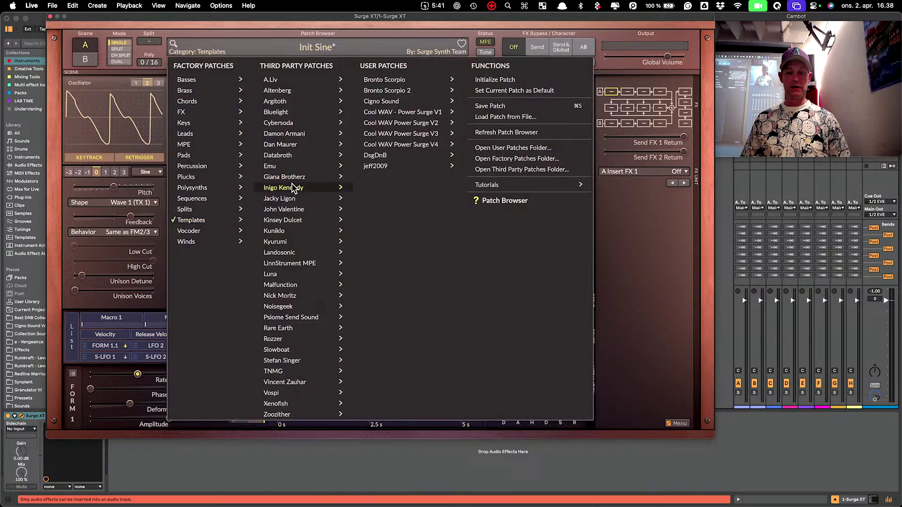
mouse_move(347, 187)
mouse_move(373, 194)
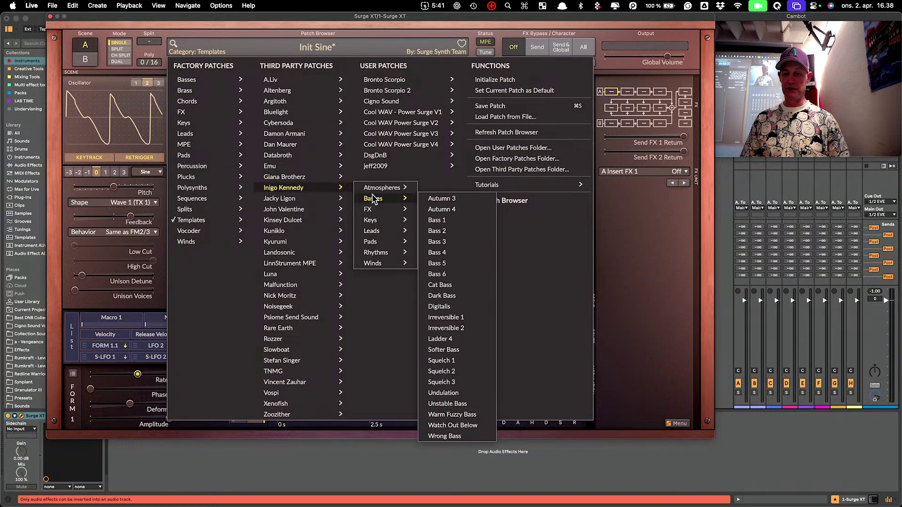
left_click(436, 205)
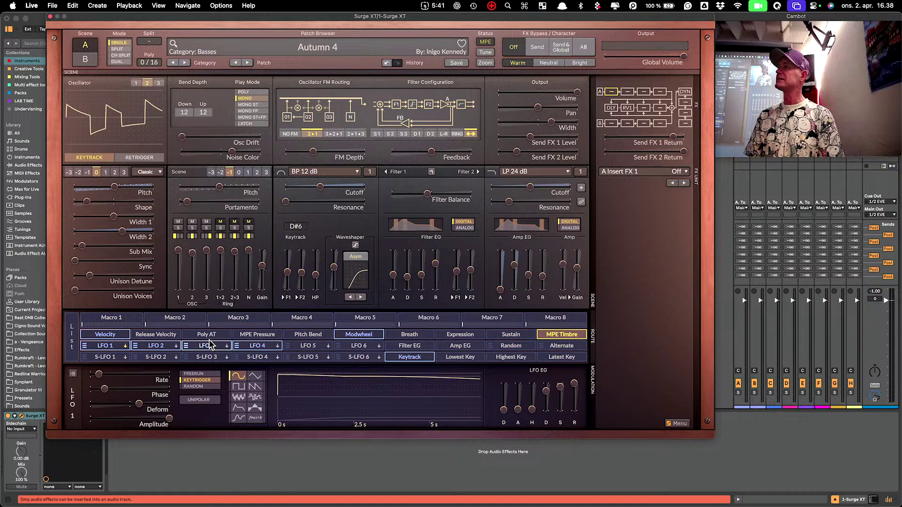
Step: Review the patch's Modulation List, sorted by source, and close it
left_click(74, 339)
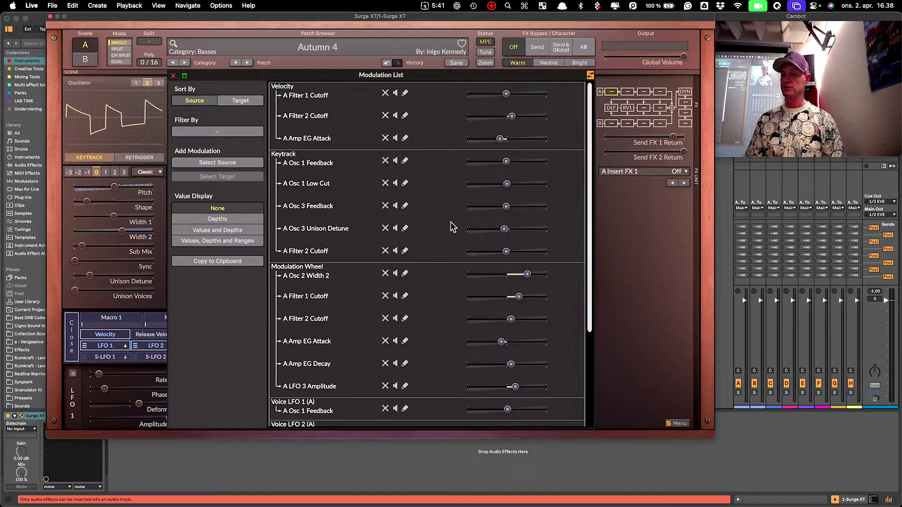
scroll(451, 226, "down", 5)
scroll(446, 246, "up", 5)
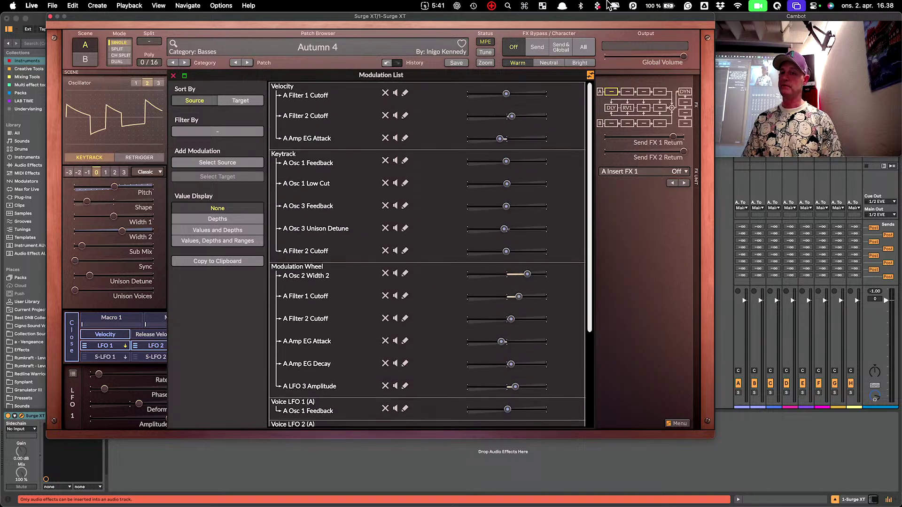
left_click(173, 76)
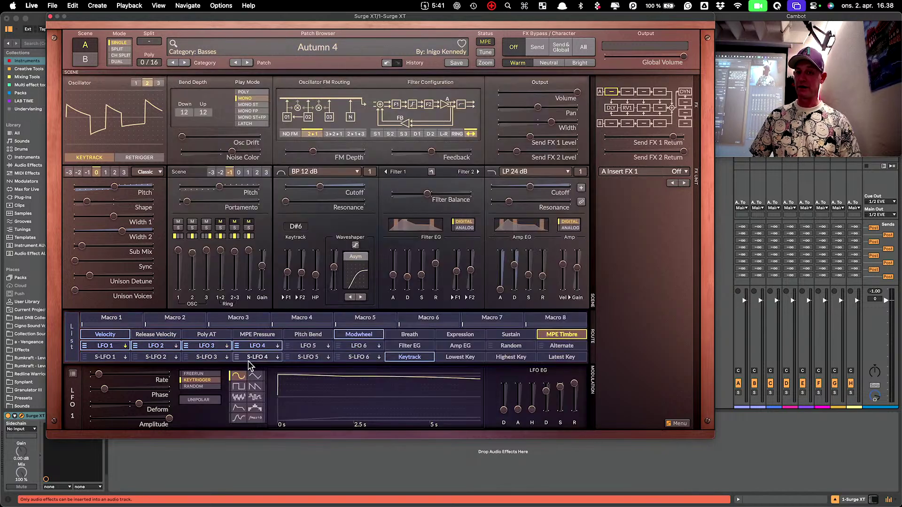
Step: Load the Init Saw patch from the factory Templates and play a couple of notes
left_click(320, 49)
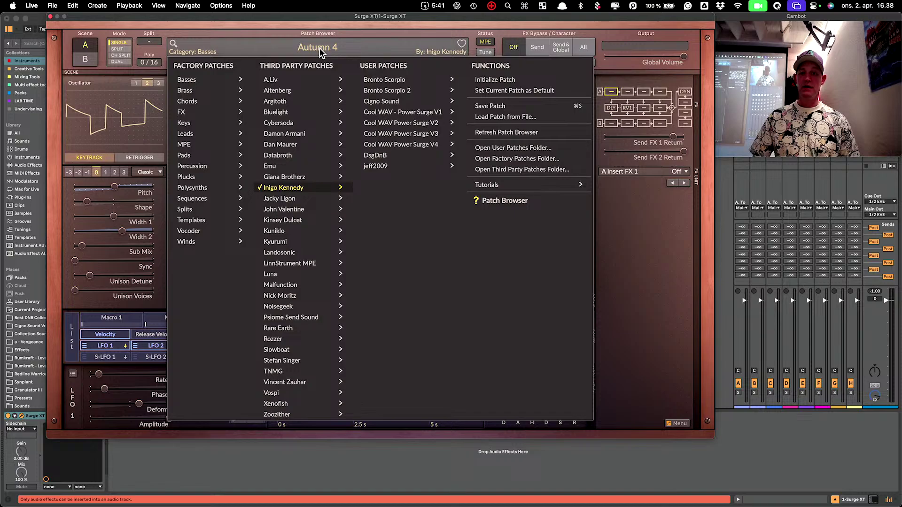
mouse_move(216, 219)
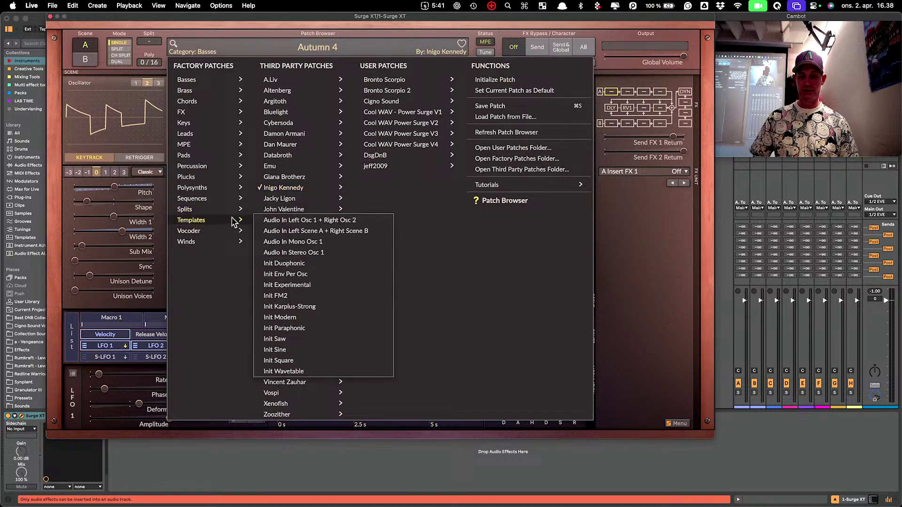
left_click(301, 339)
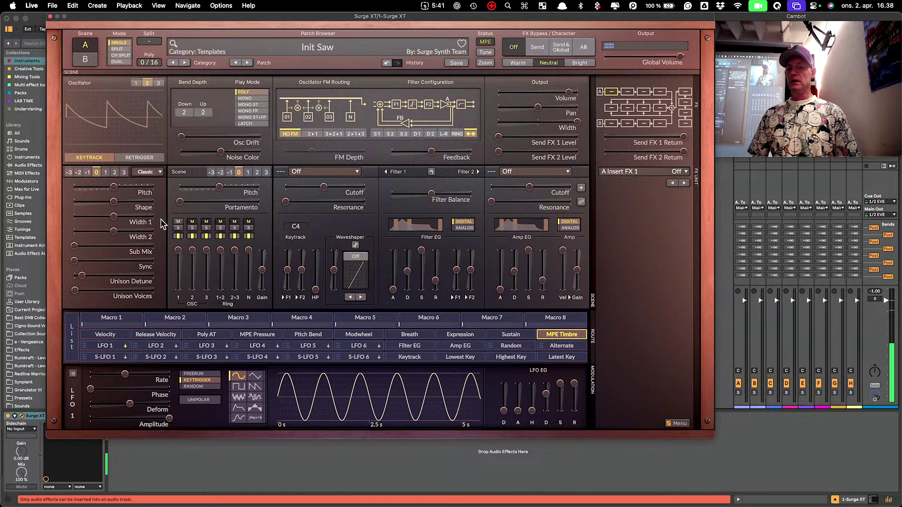
key("z")
key("a")
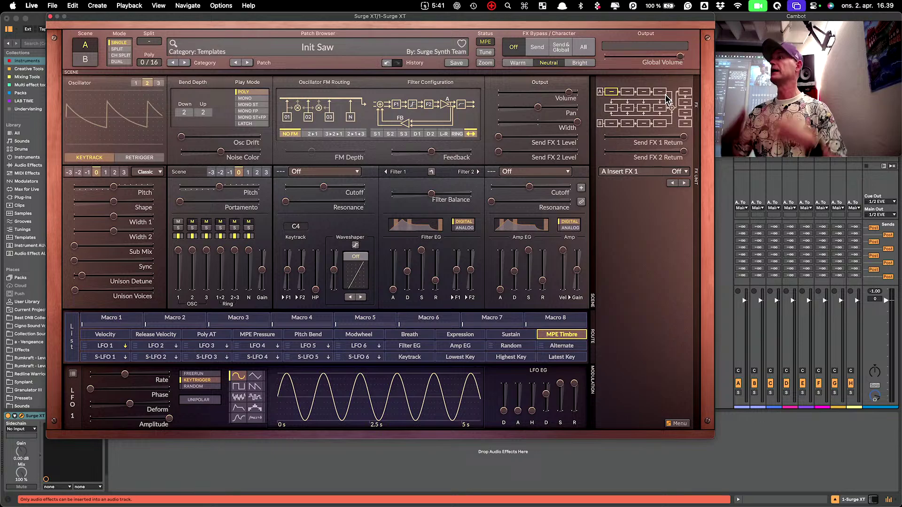
Step: Browse the distortion, mangling and modulation effects available for Scene A's first insert slot
right_click(616, 92)
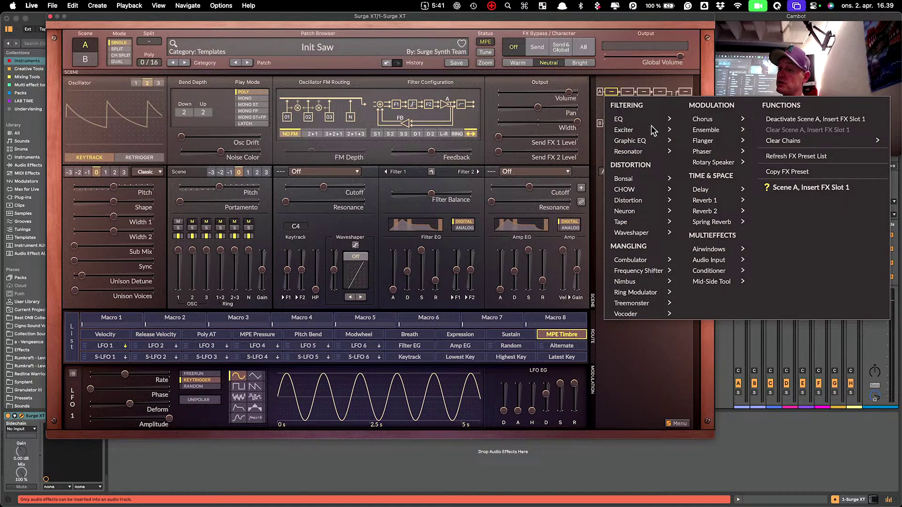
mouse_move(636, 181)
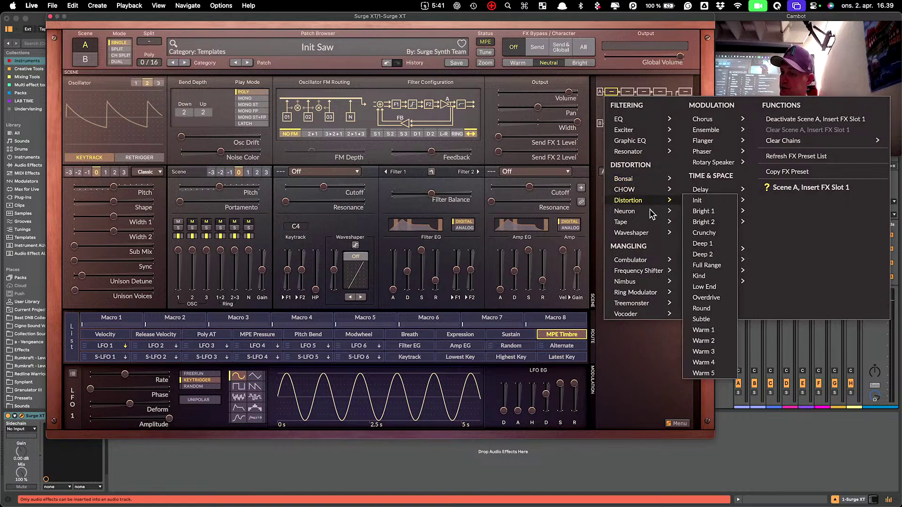
mouse_move(652, 215)
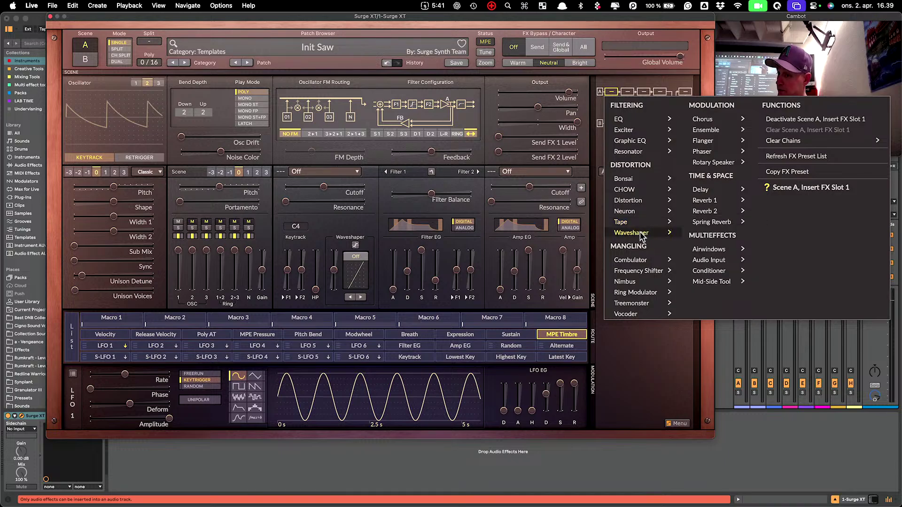
mouse_move(667, 261)
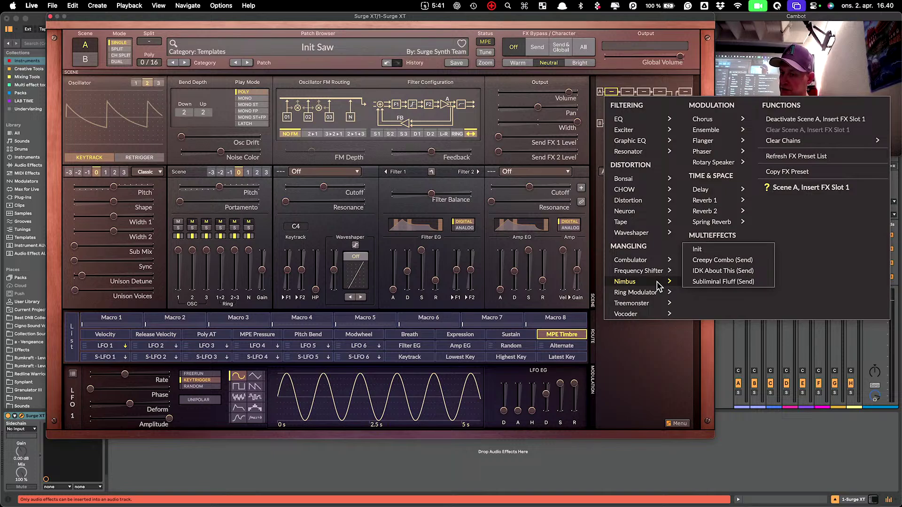
mouse_move(647, 314)
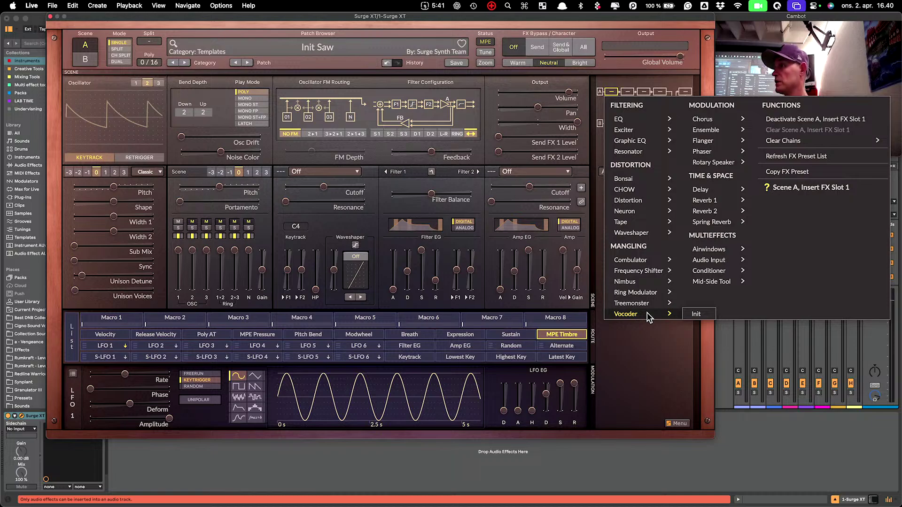
mouse_move(720, 122)
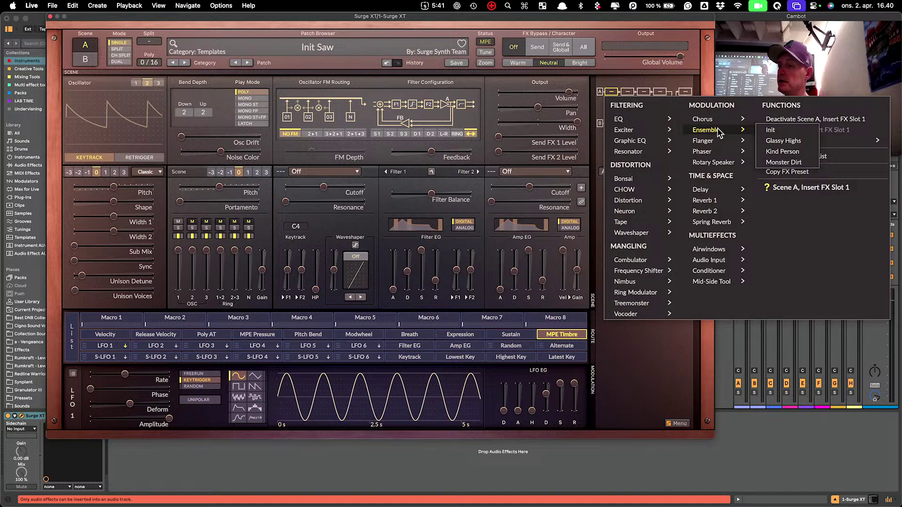
left_click(653, 71)
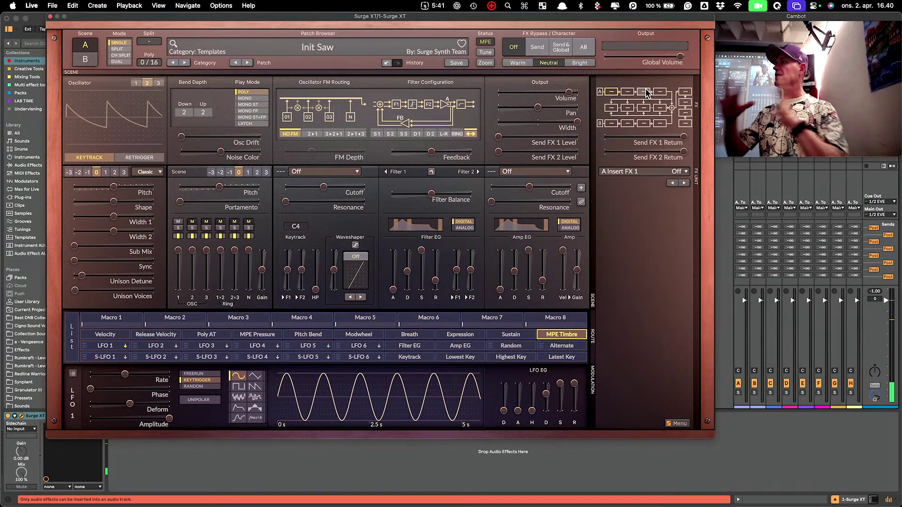
Step: Load the Ensemble effect's Glassy Highs preset into Scene A's first insert slot
right_click(612, 92)
mouse_move(710, 130)
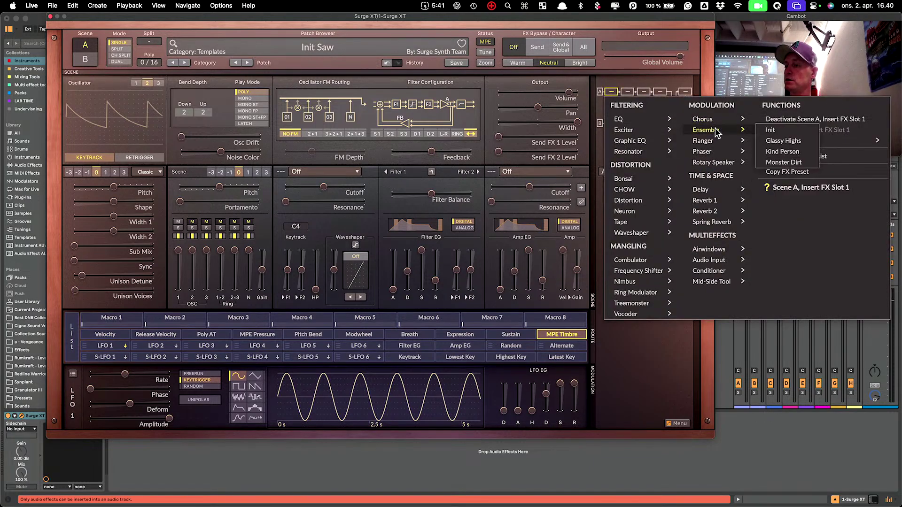
left_click(808, 140)
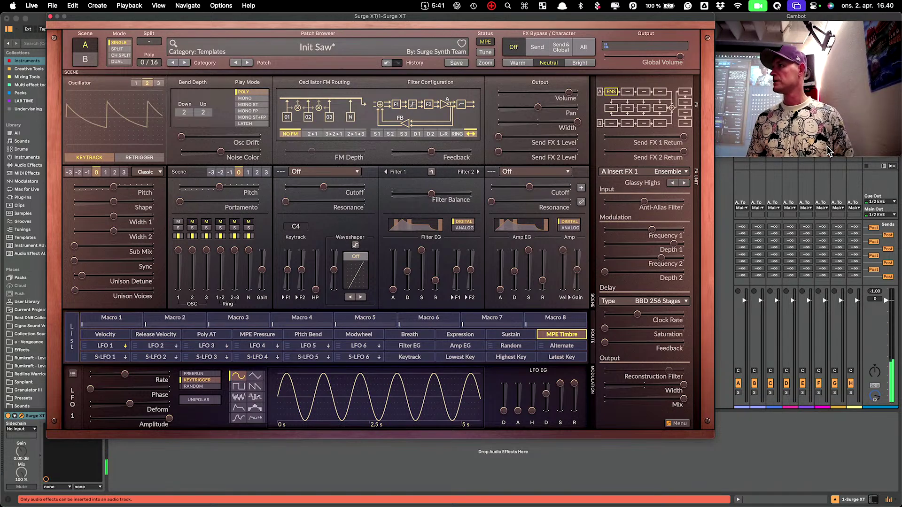
Step: Load the Ensemble effect's Monster Dirt preset into Scene A's first insert slot
right_click(615, 95)
mouse_move(719, 130)
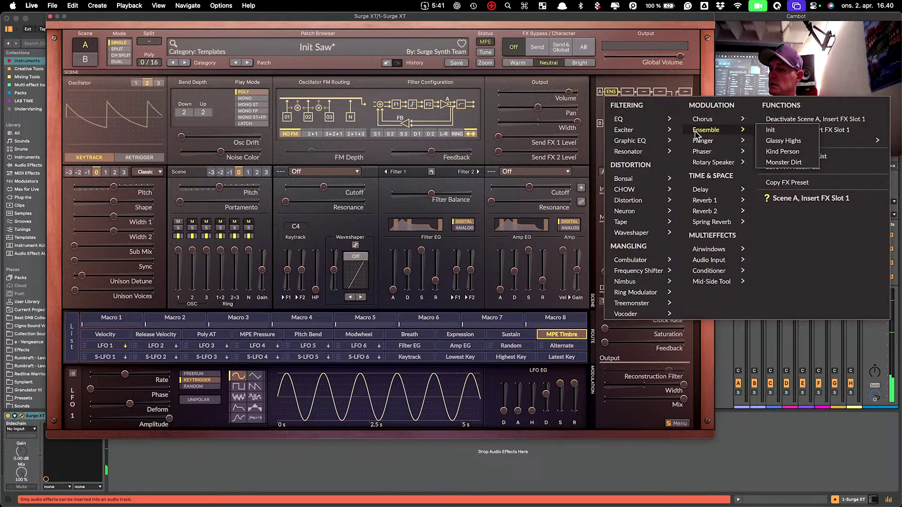
left_click(806, 162)
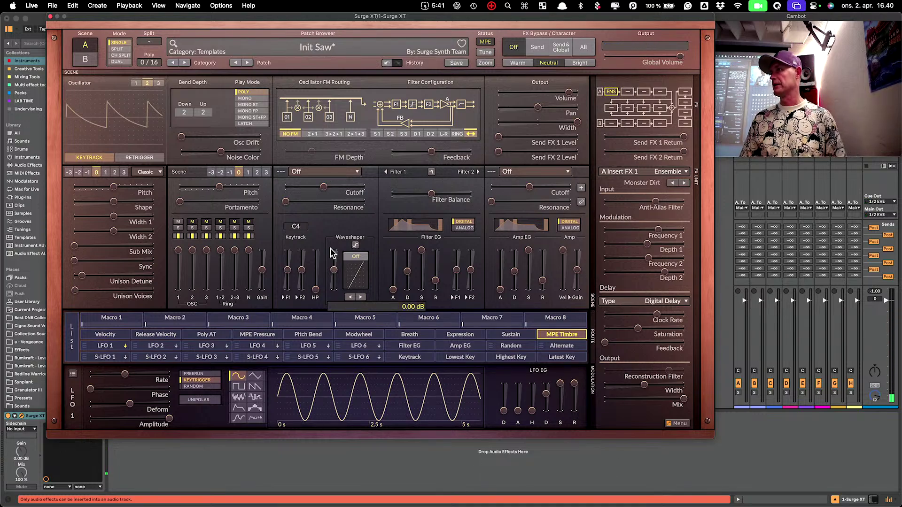
Step: Load the Delay preset Let's Play Together into Scene A's first insert slot and the Delay preset Cool Tabs into the second
right_click(612, 93)
mouse_move(707, 167)
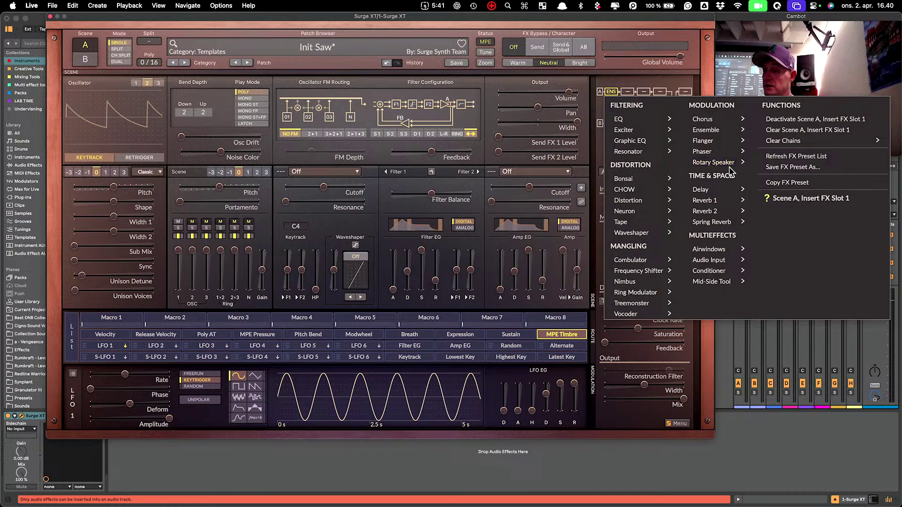
mouse_move(714, 140)
mouse_move(721, 188)
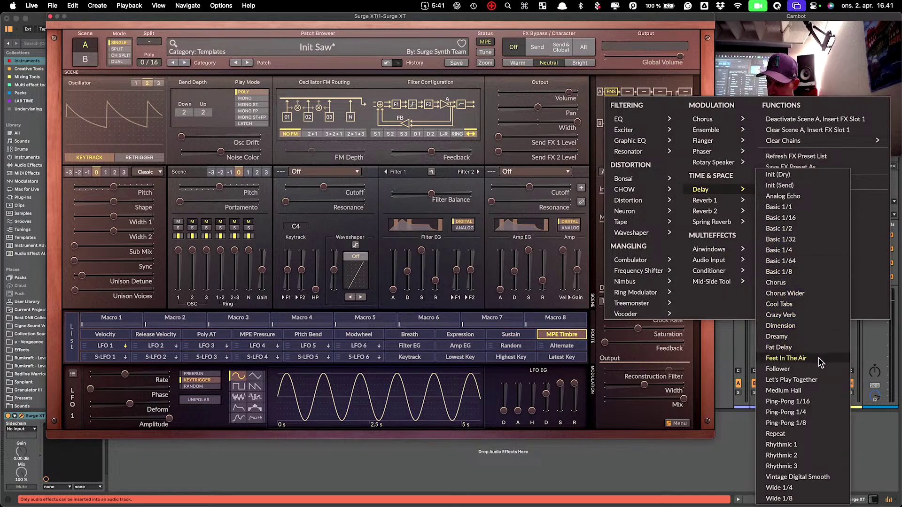
left_click(822, 378)
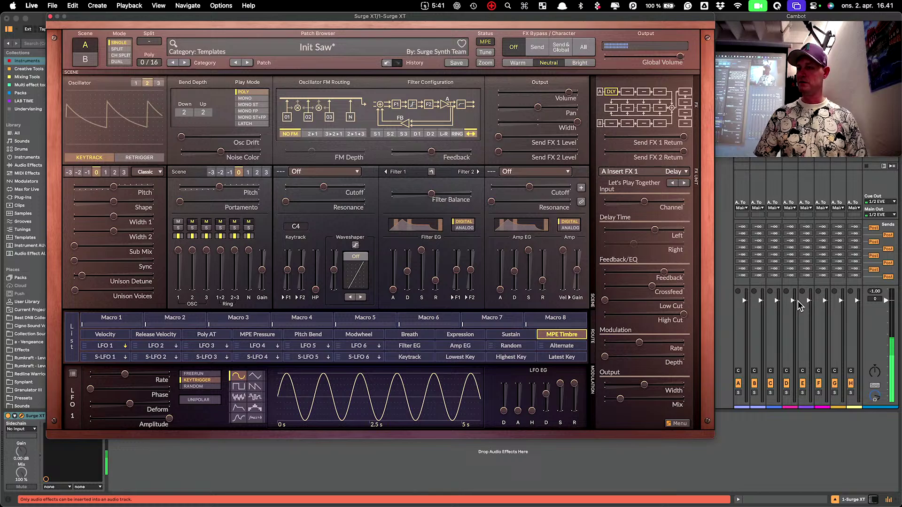
right_click(627, 93)
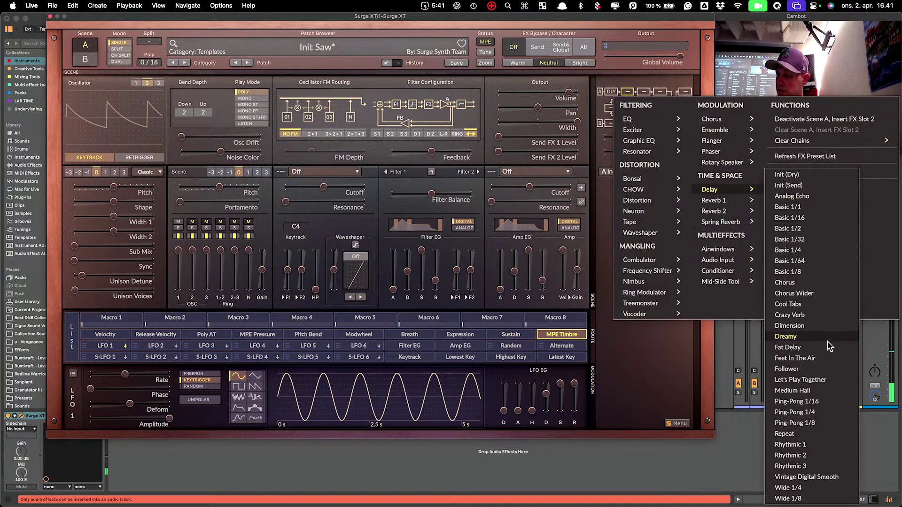
left_click(804, 305)
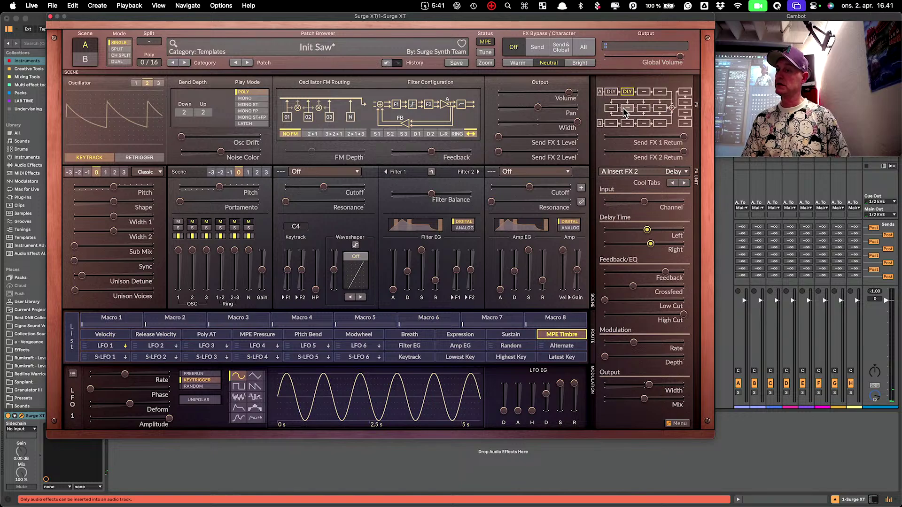
Step: Clear the delay effects from Scene A's first and second insert slots
left_click(611, 91)
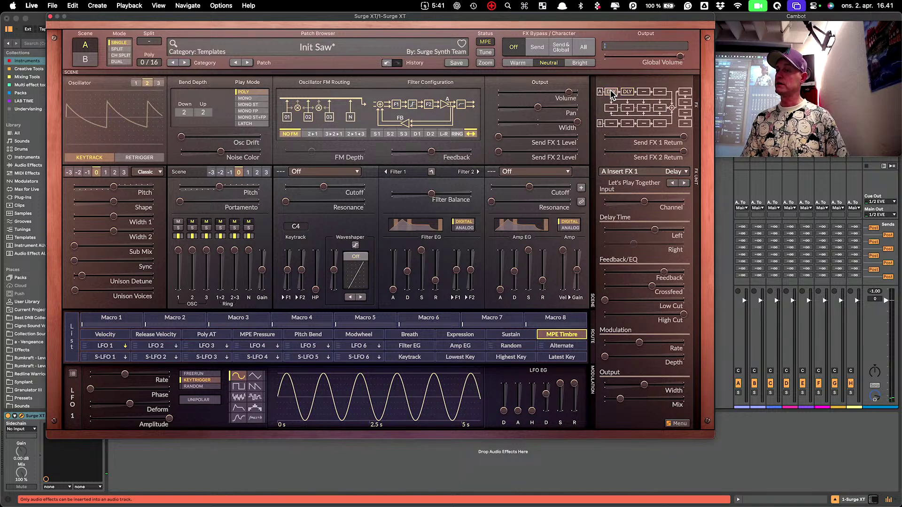
left_click(610, 92)
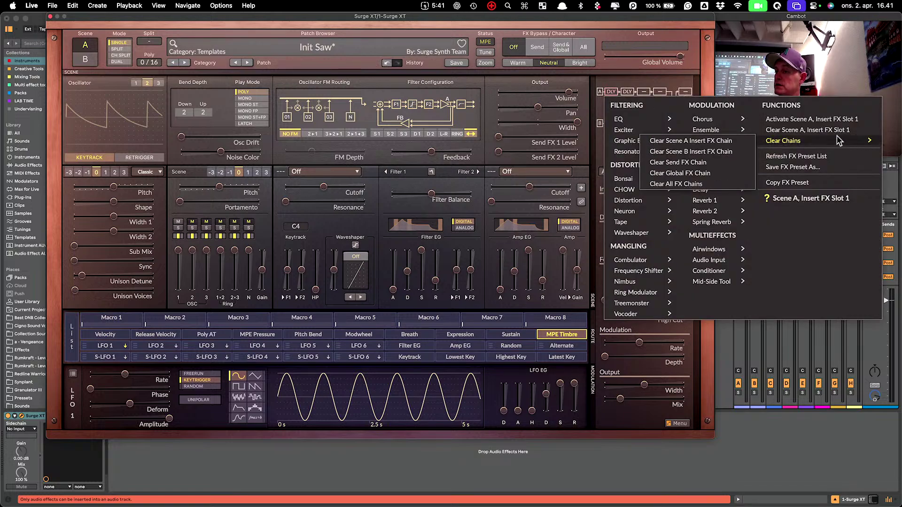
left_click(830, 134)
left_click(625, 91)
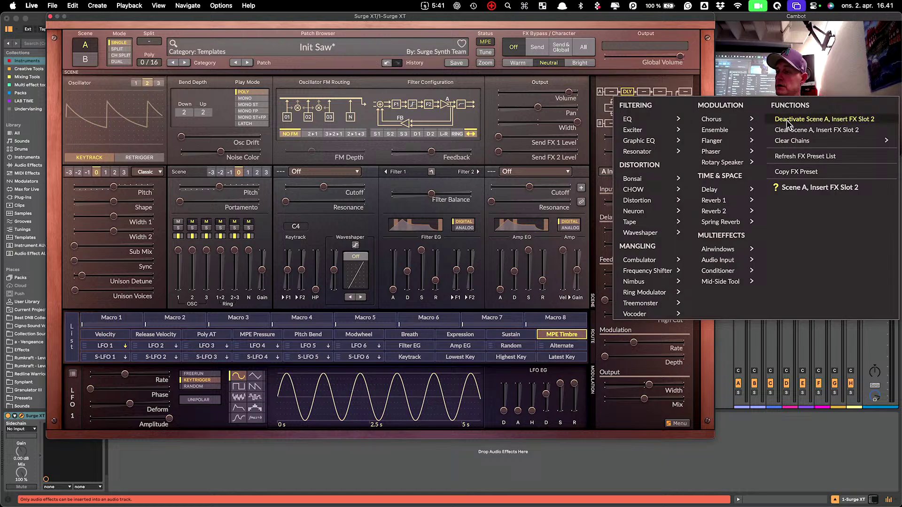
left_click(819, 125)
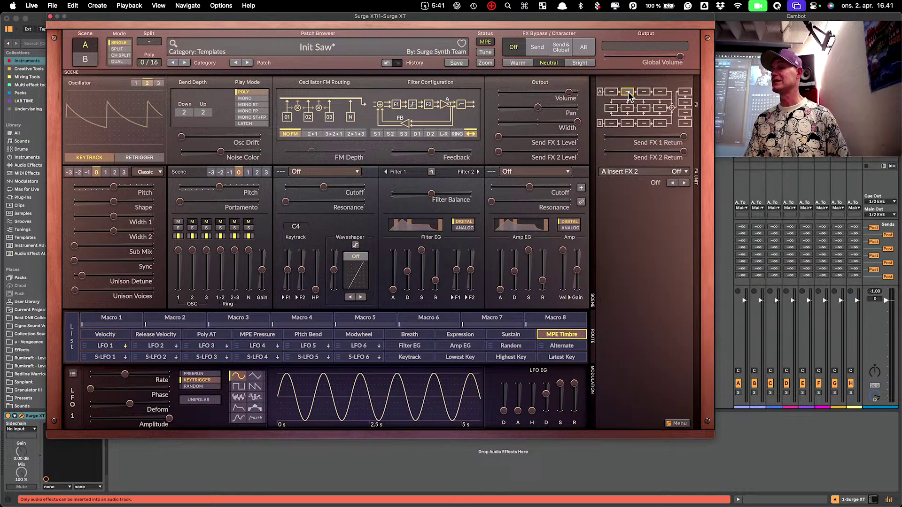
Step: Select the Send FX 1 slot and raise Scene A's Send FX 1 and Send FX 2 levels to maximum
left_click(610, 108)
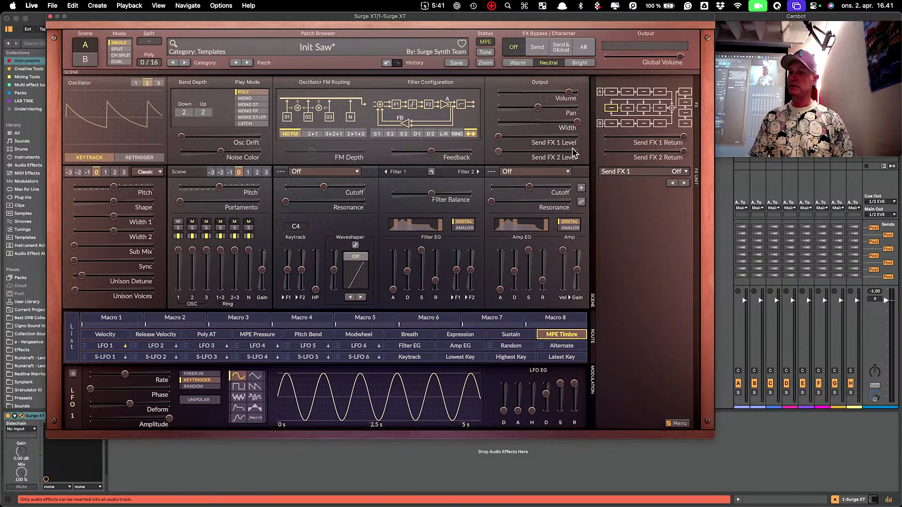
left_click_drag(499, 136, 578, 136)
left_click_drag(499, 151, 578, 151)
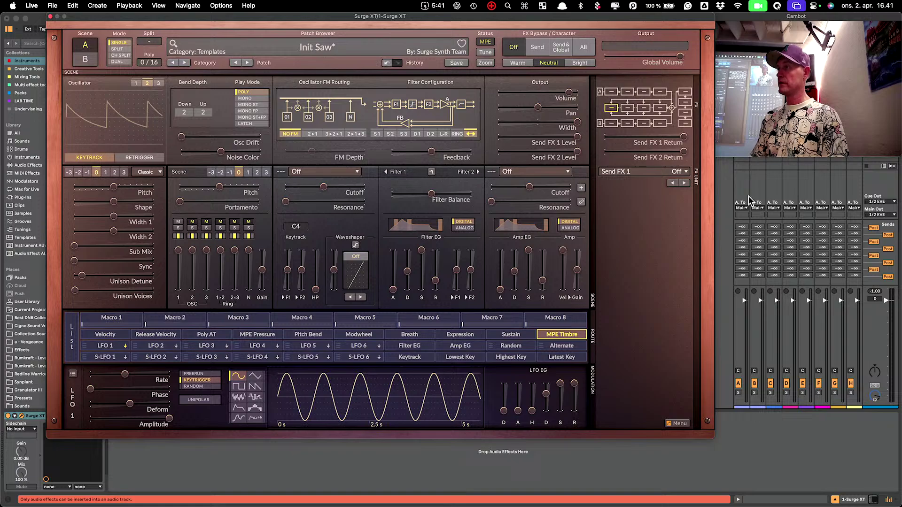
Step: Browse the effects available for the first send slot without loading one
right_click(624, 111)
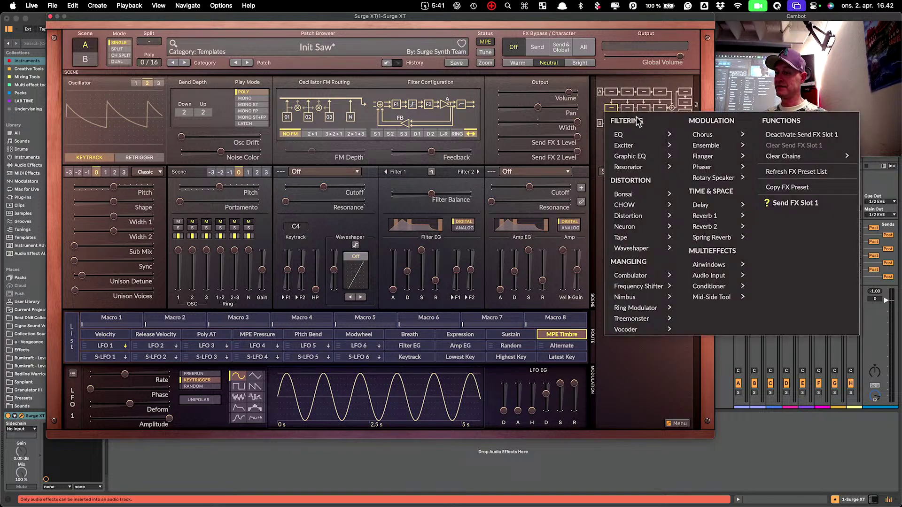
mouse_move(736, 271)
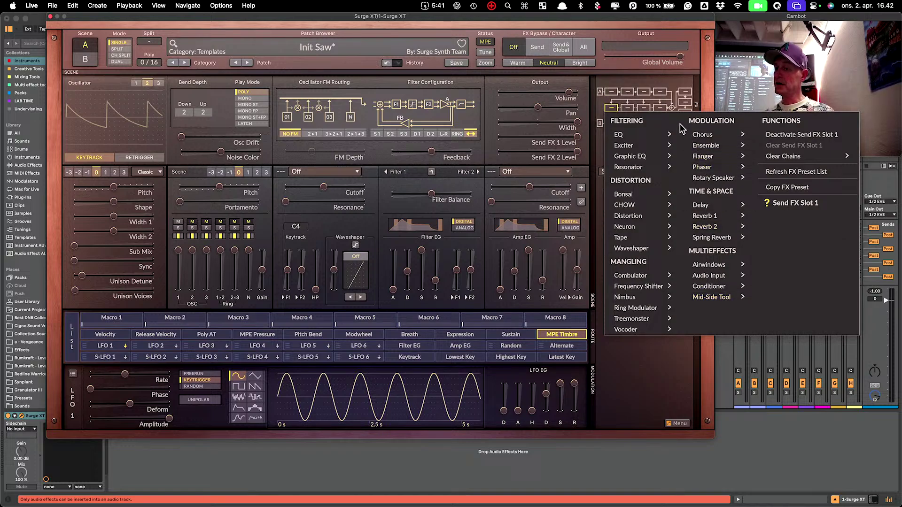
left_click(657, 78)
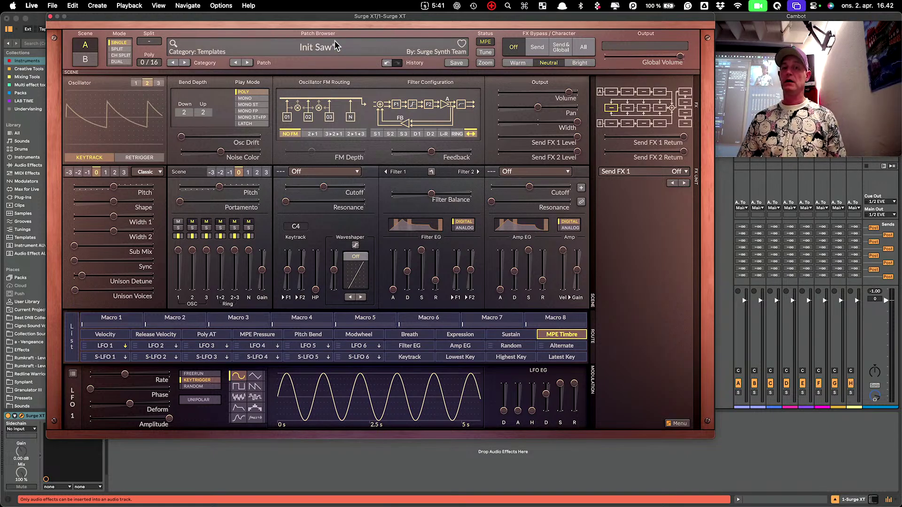
Step: Load the user patch CS - Perc Ryt from Cigno Sound's Percussion category and play a couple of notes
left_click(321, 52)
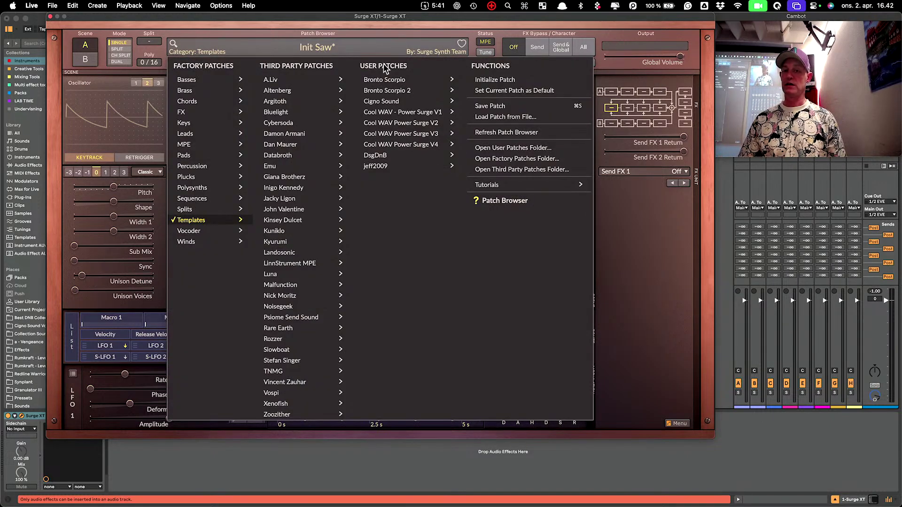
mouse_move(412, 102)
mouse_move(498, 135)
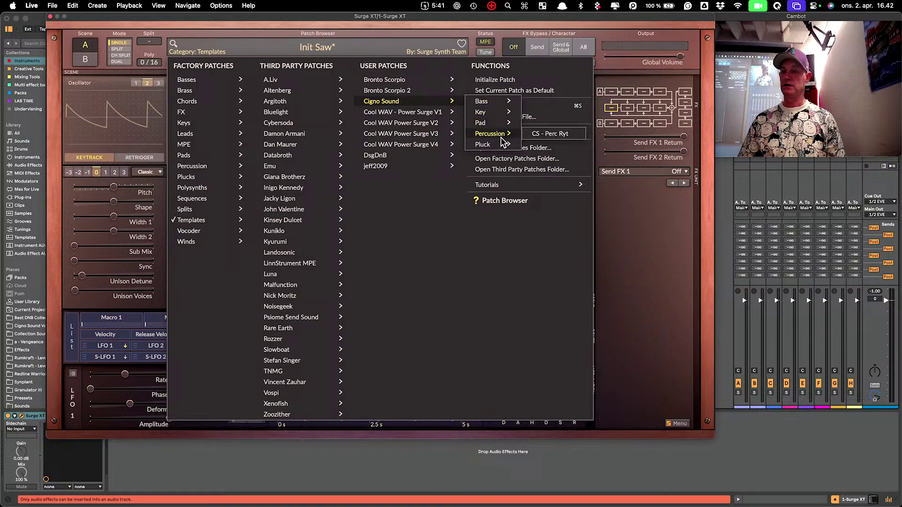
left_click(538, 135)
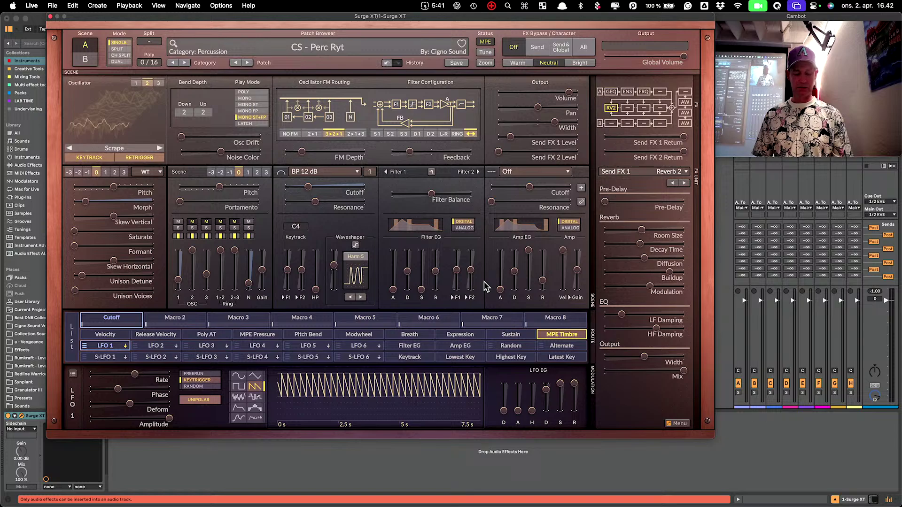
key("z")
key("a")
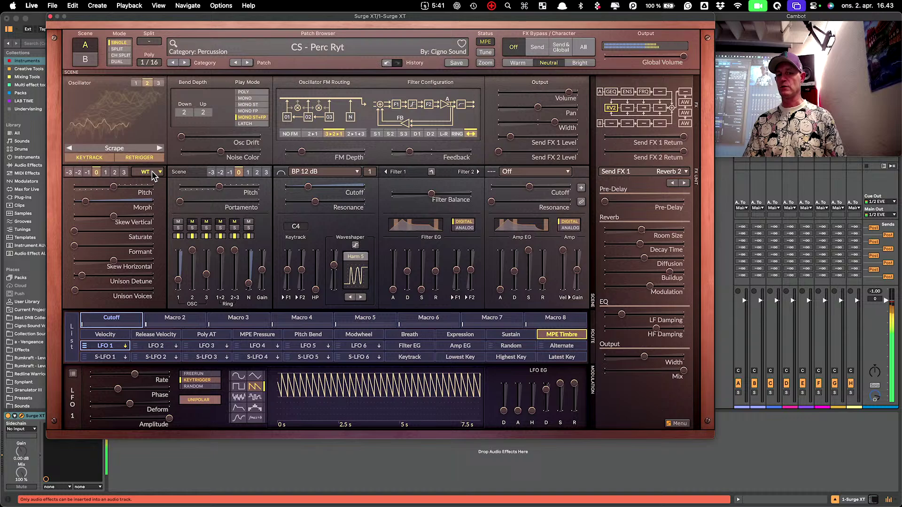
Step: Switch oscillator 2 to the Sparkly 1 wavetable, and audition oscillator 1's wavetables up to New Bell while adjusting its Morph
left_click(160, 149)
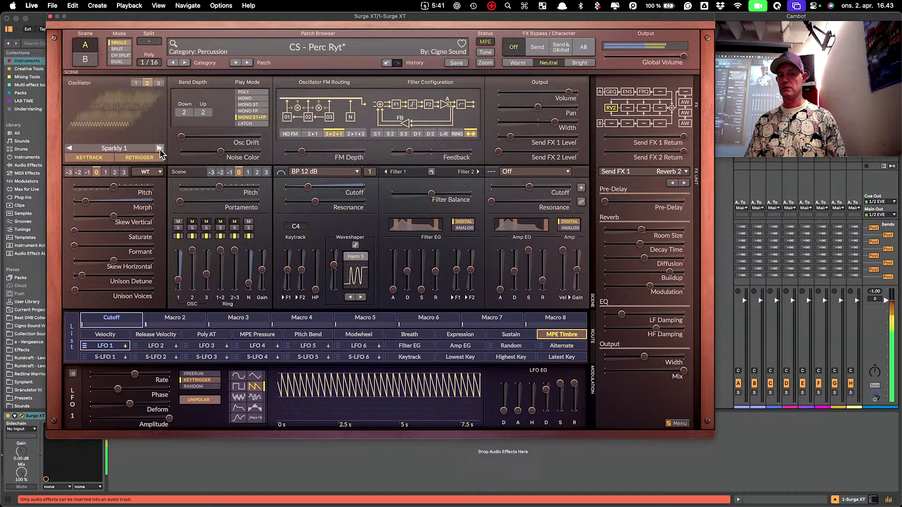
left_click(135, 83)
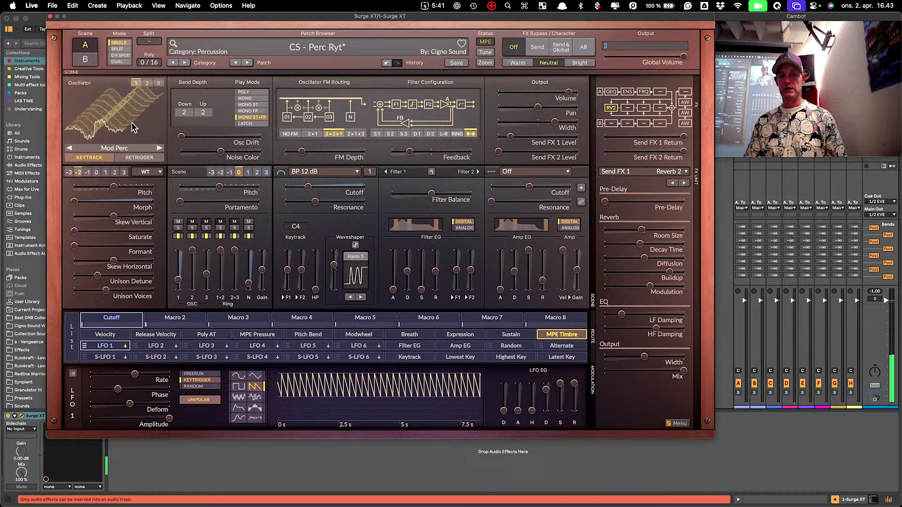
left_click(160, 148)
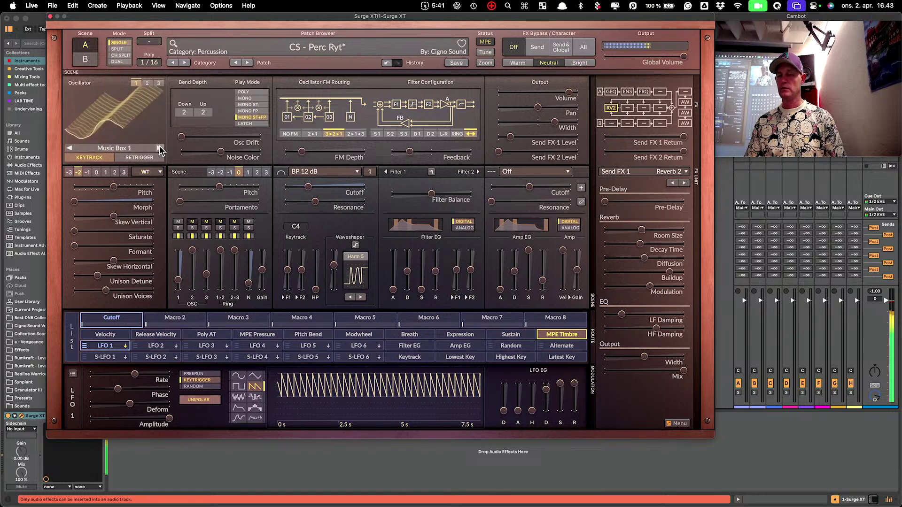
left_click(160, 149)
left_click(160, 148)
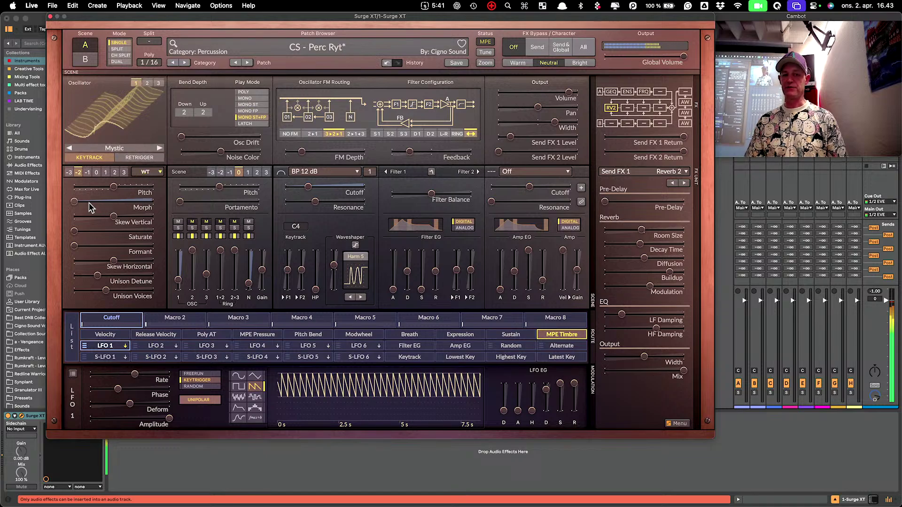
left_click_drag(75, 201, 113, 201)
left_click(160, 148)
Step: Change oscillator 1's type to Window and raise its Morph slightly
left_click(161, 172)
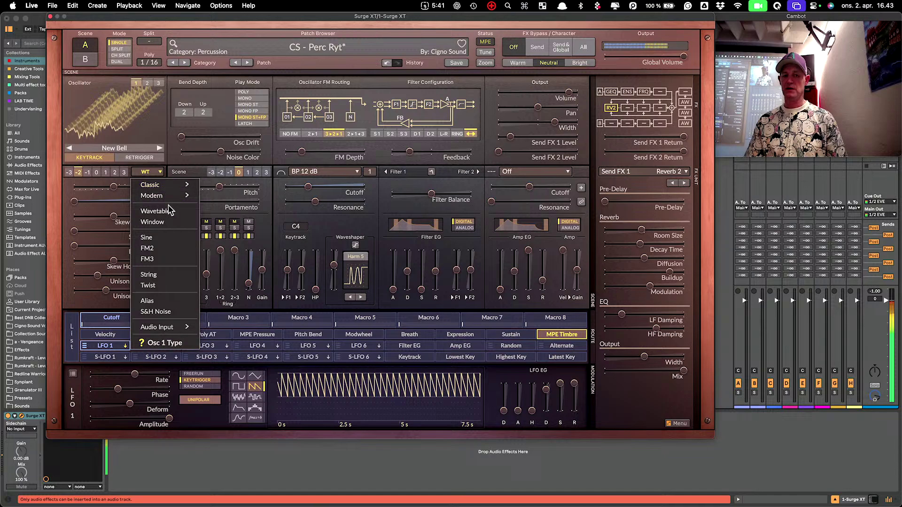
left_click(168, 223)
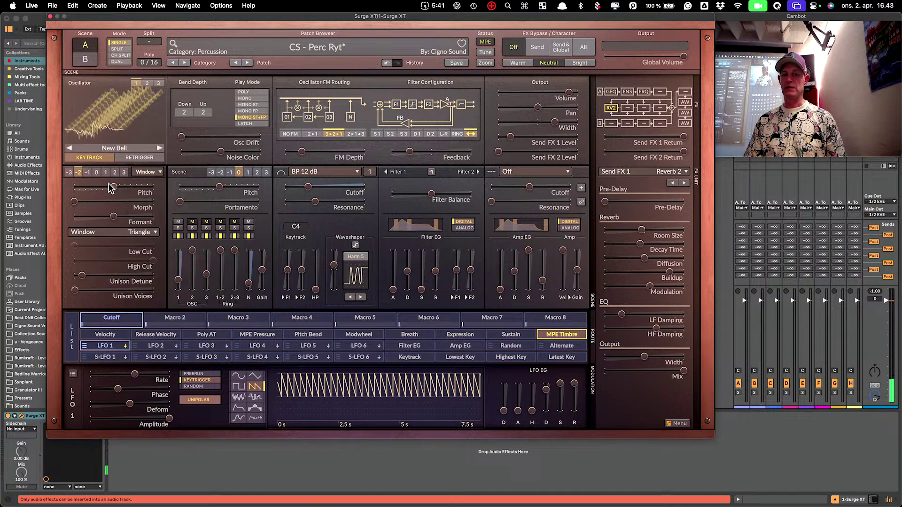
mouse_move(84, 203)
left_mouse_down()
mouse_move(148, 202)
mouse_move(85, 202)
left_mouse_up()
left_click(146, 173)
left_click(164, 178)
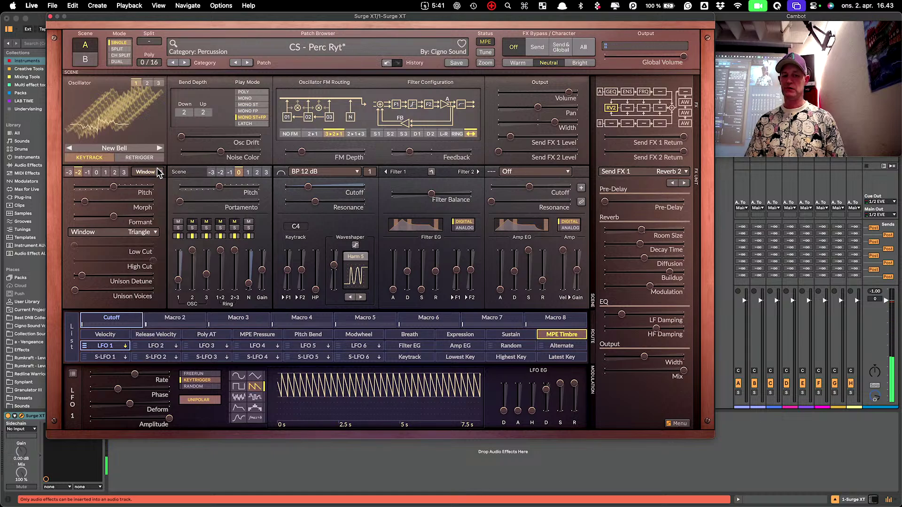
Step: Step through the Window oscillator's wavetables from New Bell to Piano Low
left_click(160, 148)
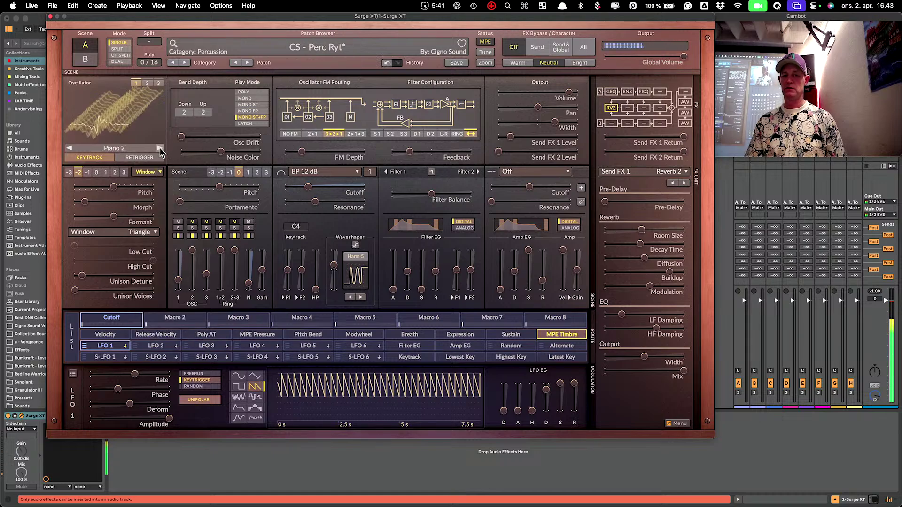
left_click(161, 148)
left_click(160, 148)
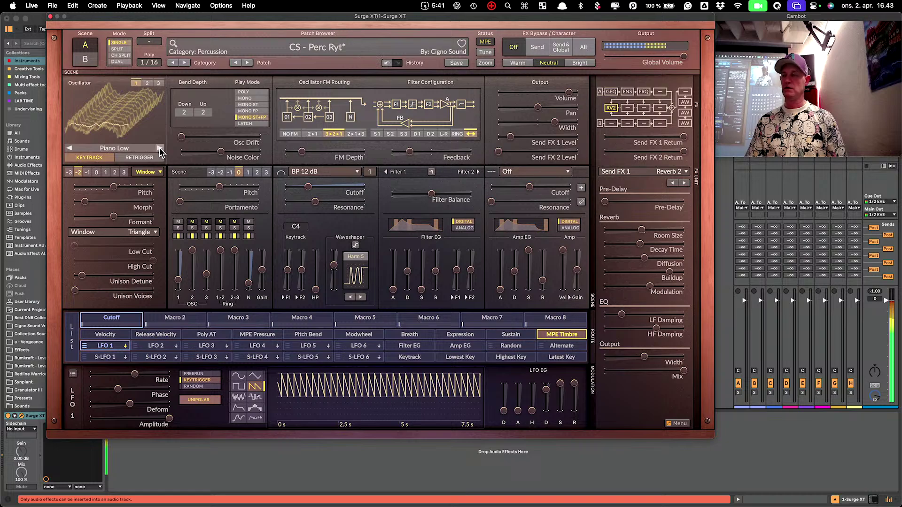
Step: Load the user patch Plug - Guitar from Cigno Sound's Pluck category and play a couple of notes
left_click(354, 47)
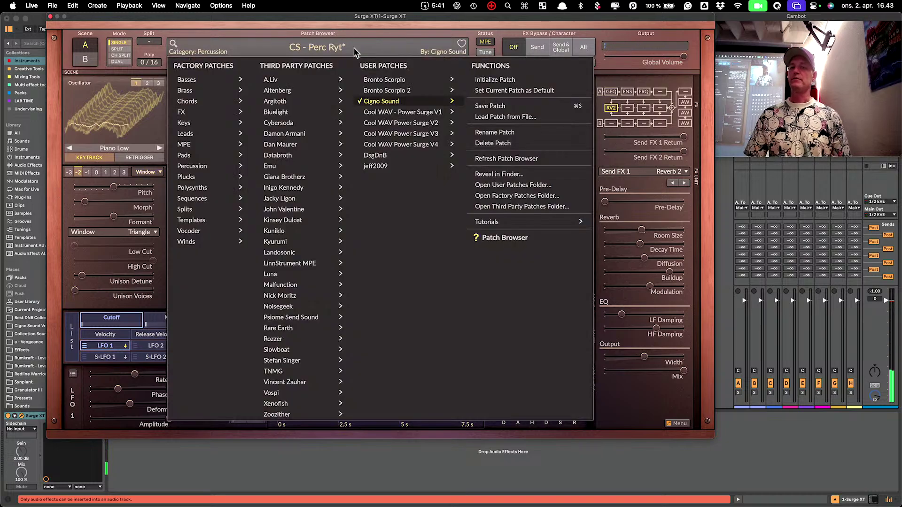
mouse_move(407, 100)
mouse_move(502, 147)
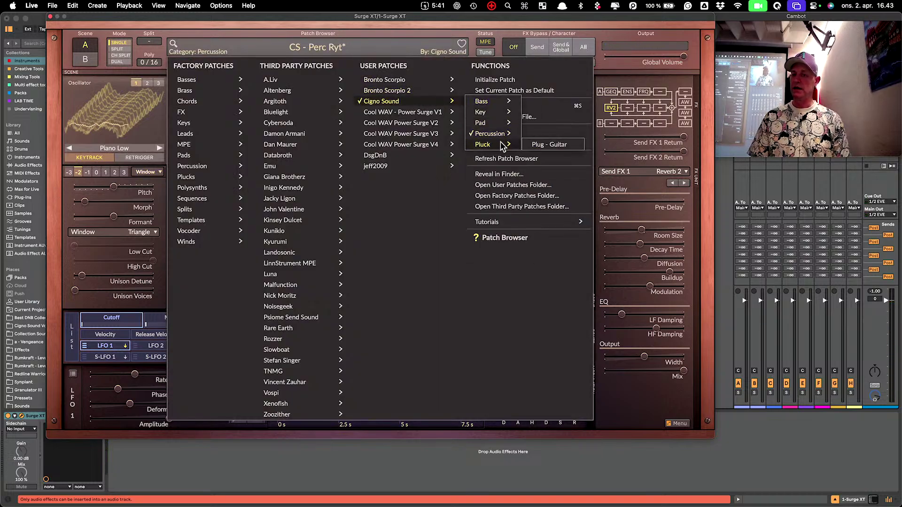
left_click(548, 144)
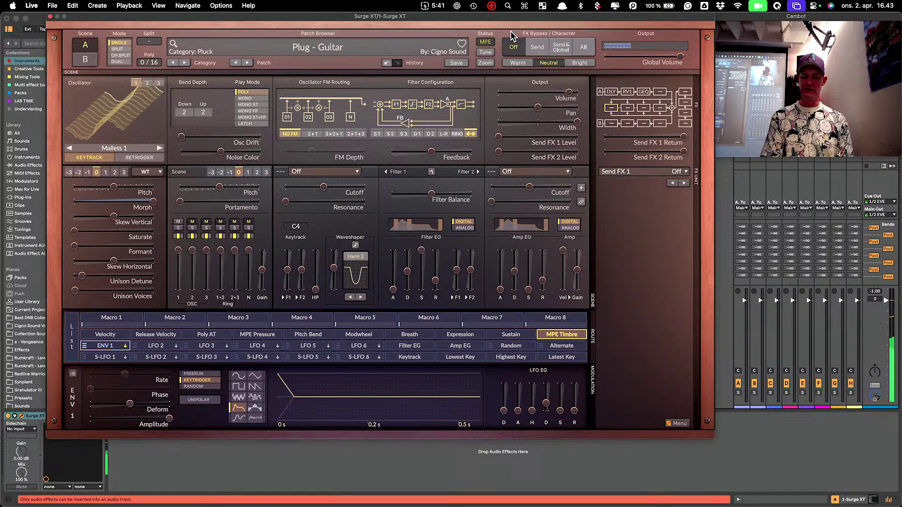
key("z")
key("a")
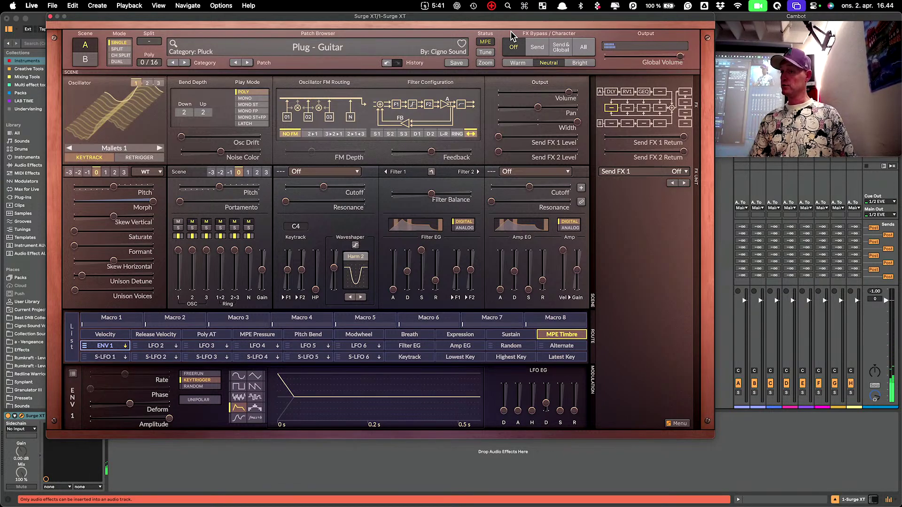
Step: Load the Graphic EQ preset Full Treble into Scene A's fourth insert slot and lower its 30, 60 and 120 Hz bands to minimum
left_click(660, 92)
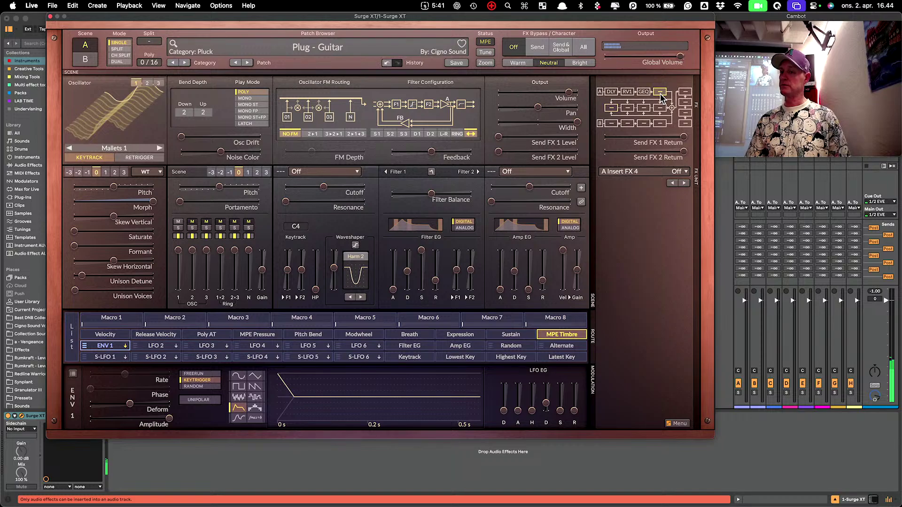
right_click(661, 94)
mouse_move(642, 121)
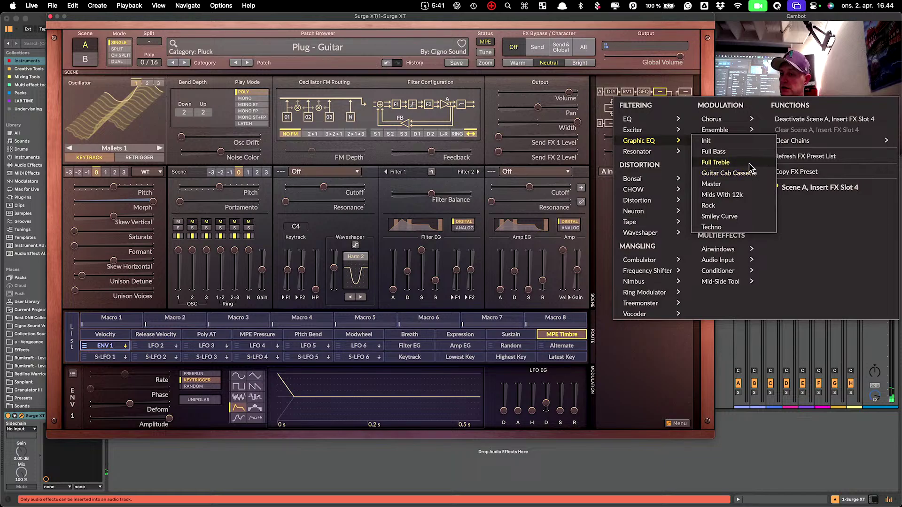
left_click(749, 162)
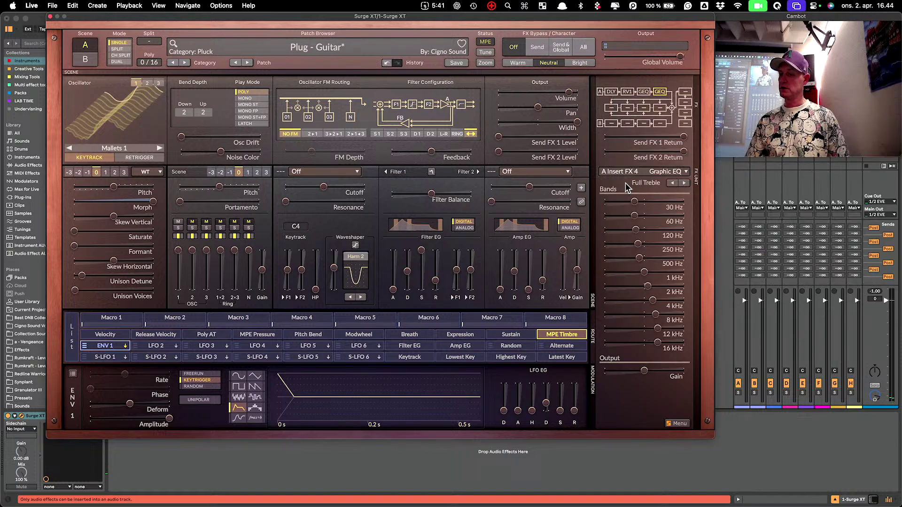
left_click_drag(634, 201, 605, 230)
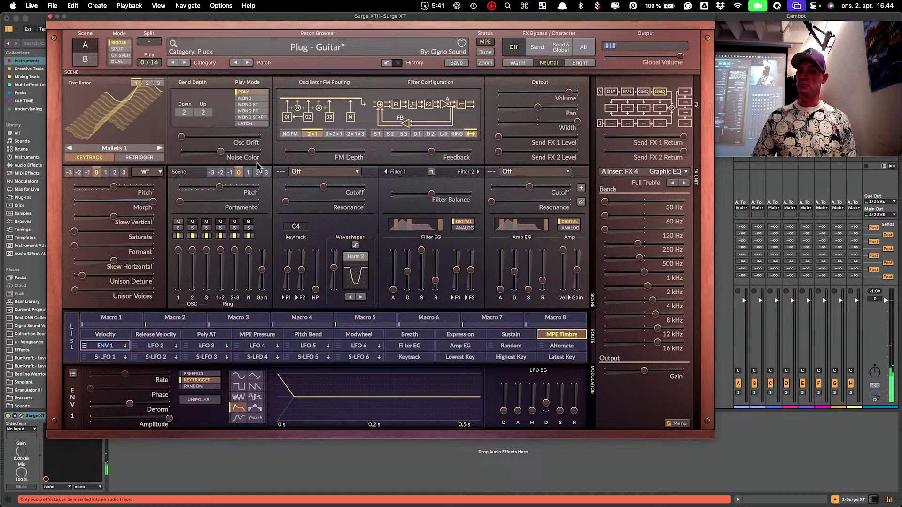
Step: Raise the FM Depth amount, and lower it below its starting point while listening to the patch
left_click_drag(310, 156, 332, 156)
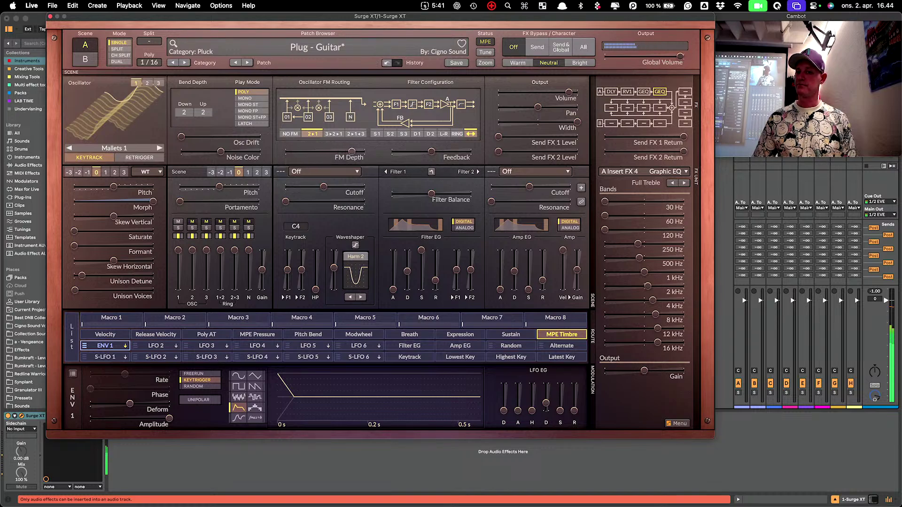
left_click_drag(351, 151, 323, 157)
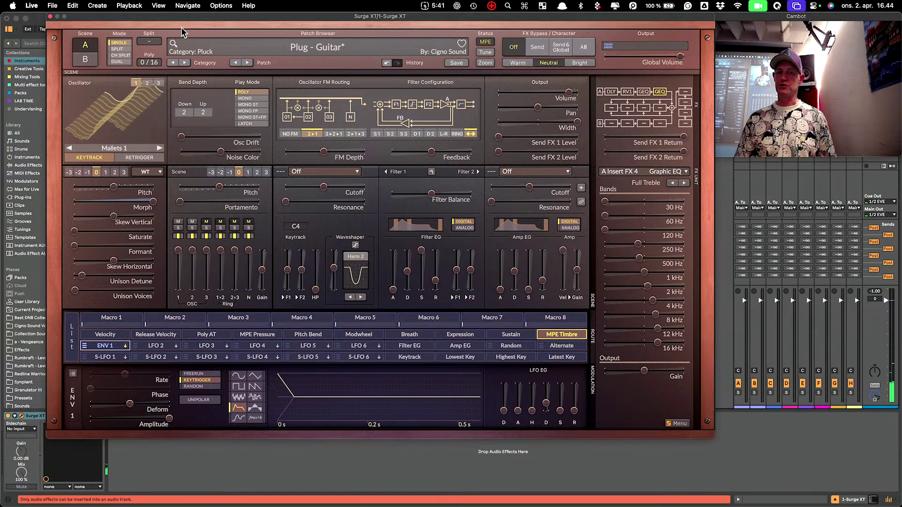
Step: Move the plugin window aside and expand the Surge XT device's parameter controls in Ableton Live
left_click_drag(247, 16, 437, 6)
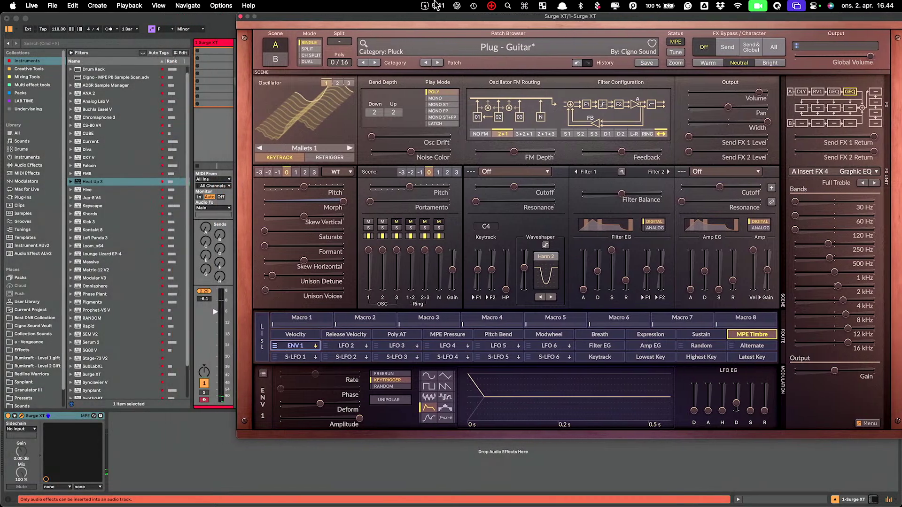
left_click(15, 419)
left_click(14, 417)
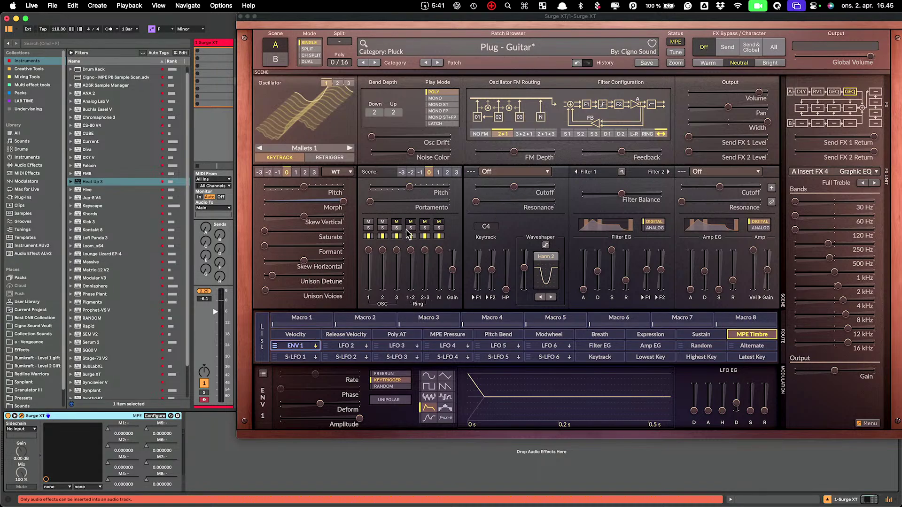
Step: Set Filter 1's type to LP 12 dB
left_click(531, 172)
mouse_move(570, 204)
left_click(623, 202)
Step: Try to add modulation from Macro 1 to Filter 1's cutoff, and raise the cutoff to maximum
right_click(518, 188)
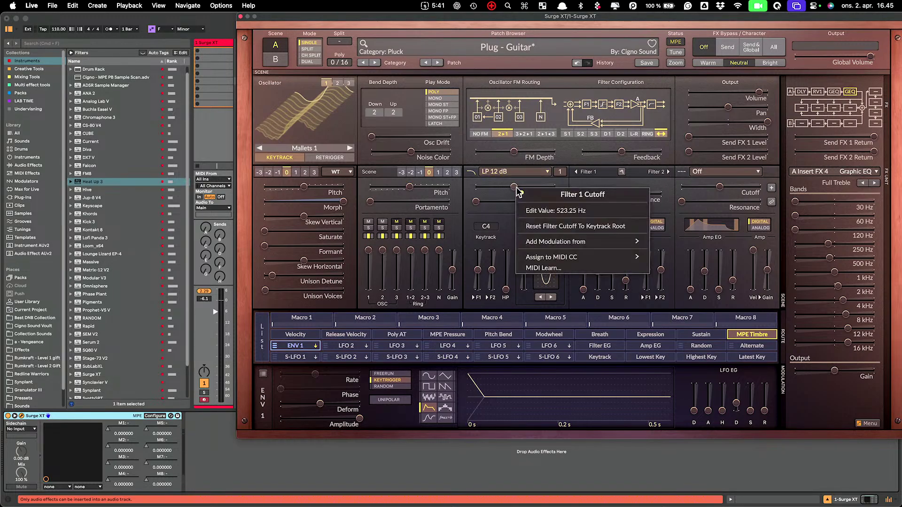
mouse_move(594, 248)
mouse_move(677, 243)
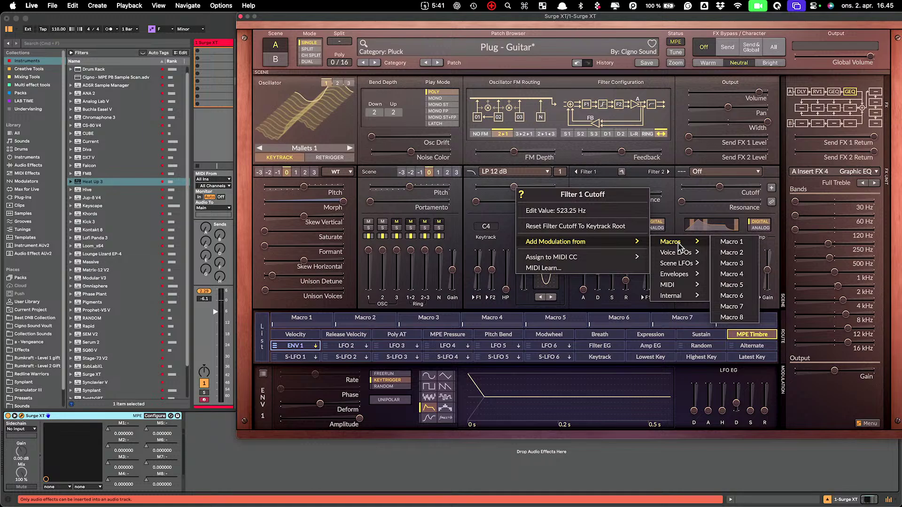
left_click(733, 244)
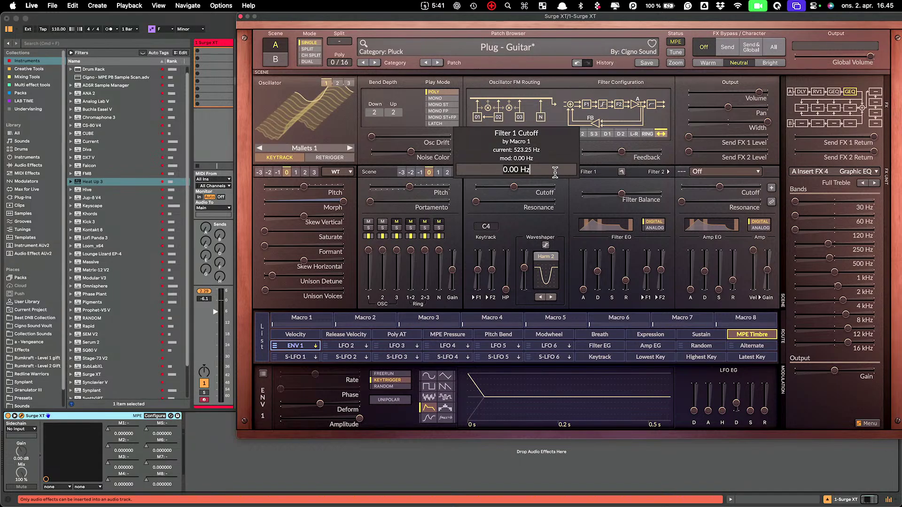
left_click_drag(517, 192, 548, 217)
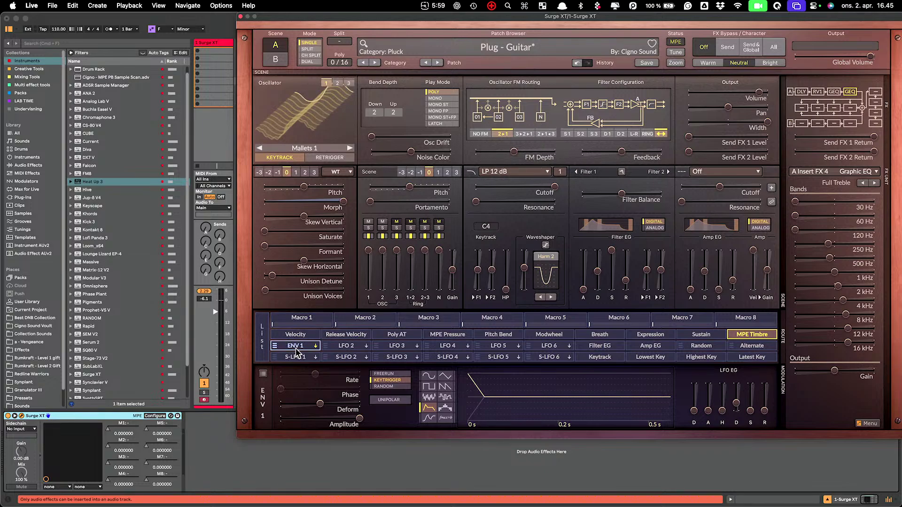
Step: Rename Macro 1 as Cutoff and lower Filter 1's cutoff to minimum
left_click(303, 320)
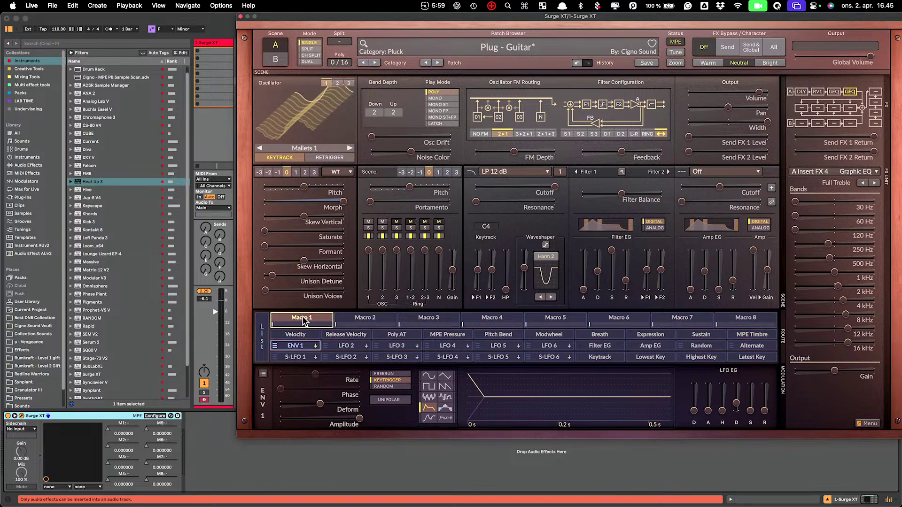
left_click_drag(555, 187, 477, 189)
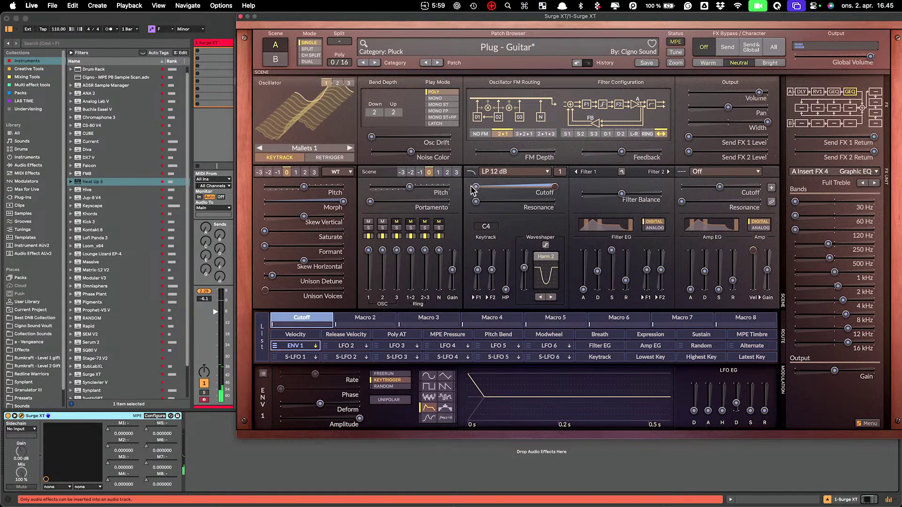
Step: Remove the Filter 1 Cutoff modulation from ENV 1
left_click(297, 346)
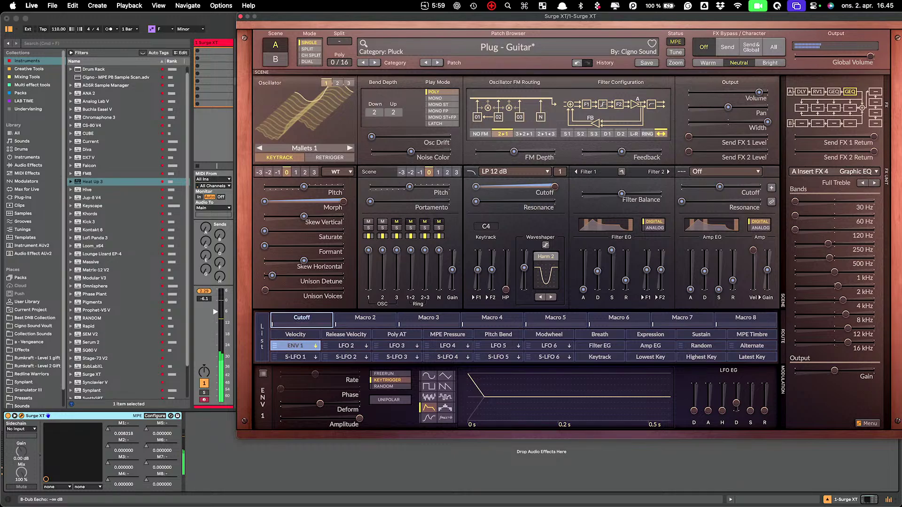
left_click(295, 349)
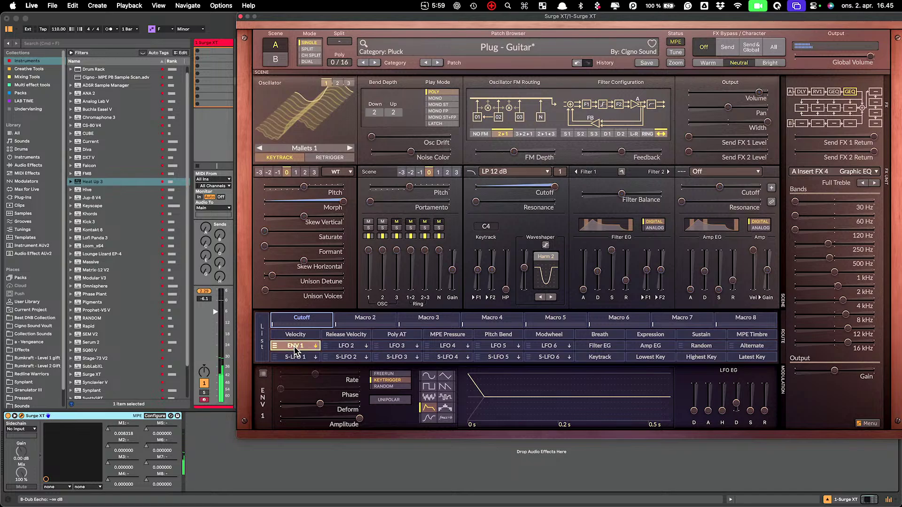
right_click(296, 350)
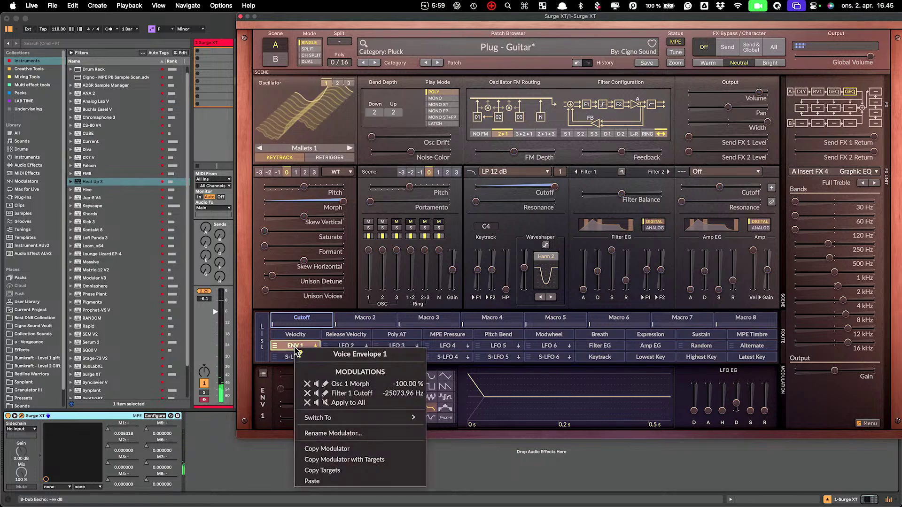
left_click(308, 395)
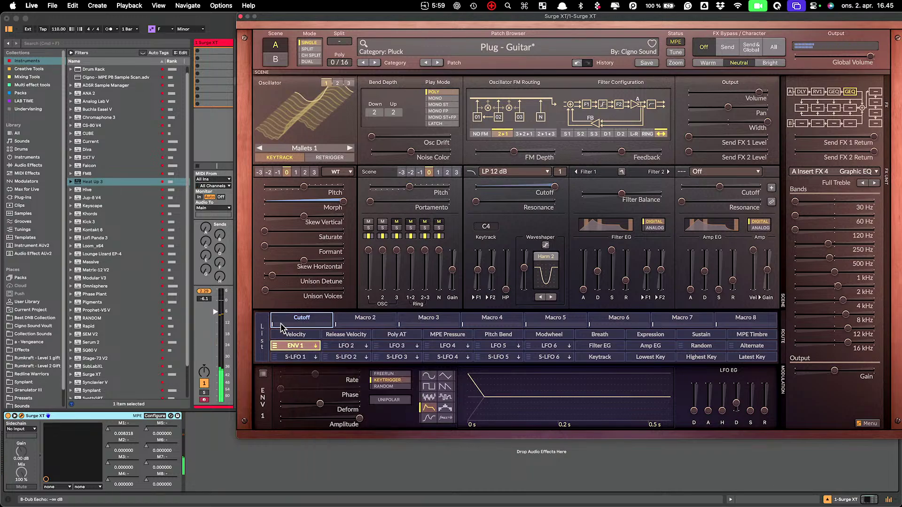
Step: Assign the Cutoff macro to Filter 1's cutoff over its full range and raise the macro to about 0.43
left_click_drag(293, 321, 553, 187)
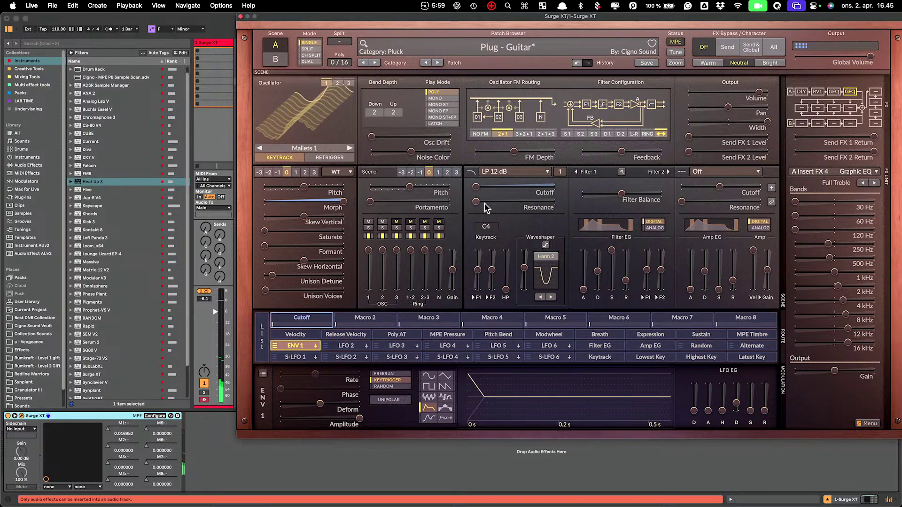
left_click(304, 323)
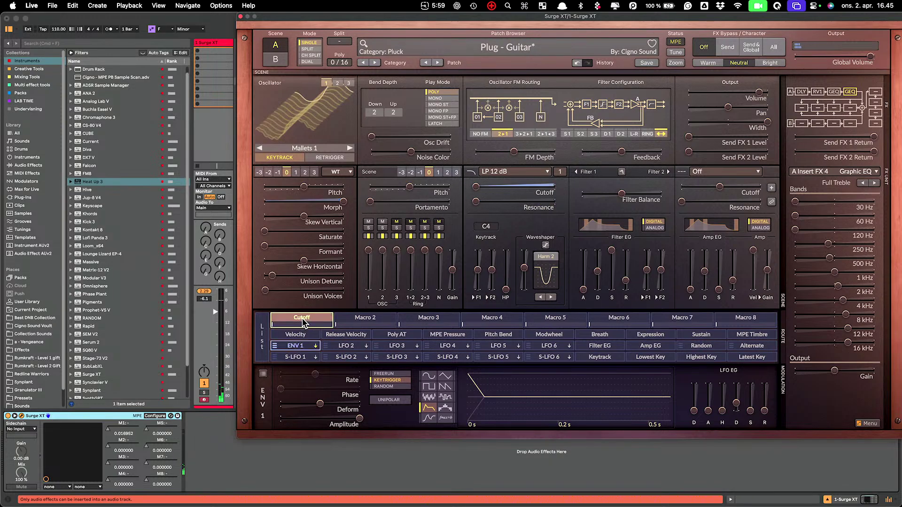
left_click(304, 319)
left_click_drag(512, 188, 555, 187)
left_click(310, 319)
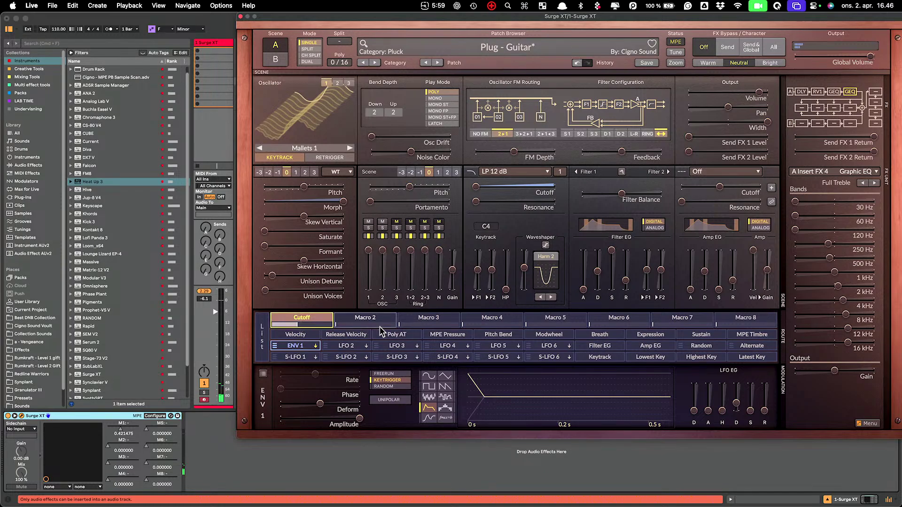
Step: Assign Macro 2 to Filter 1's resonance and rename the macro as Resonance
left_click(369, 320)
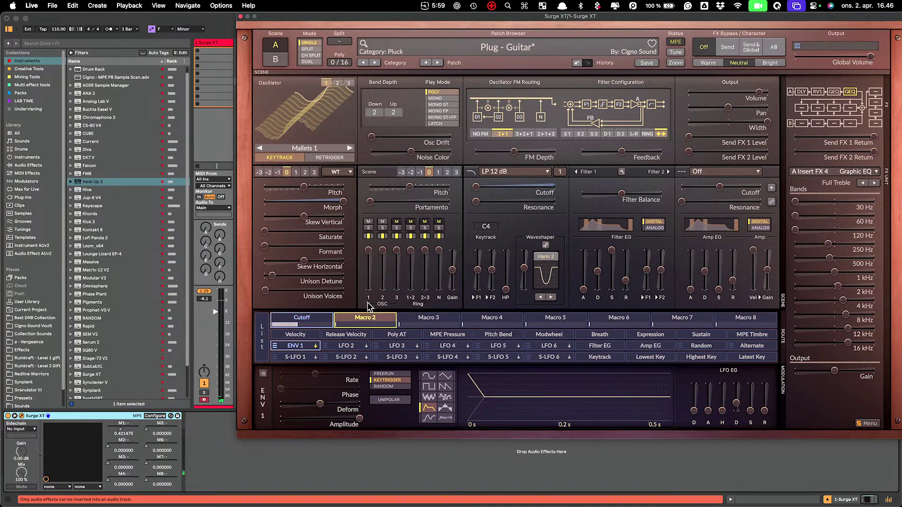
left_click_drag(477, 205, 491, 205)
left_click(366, 327)
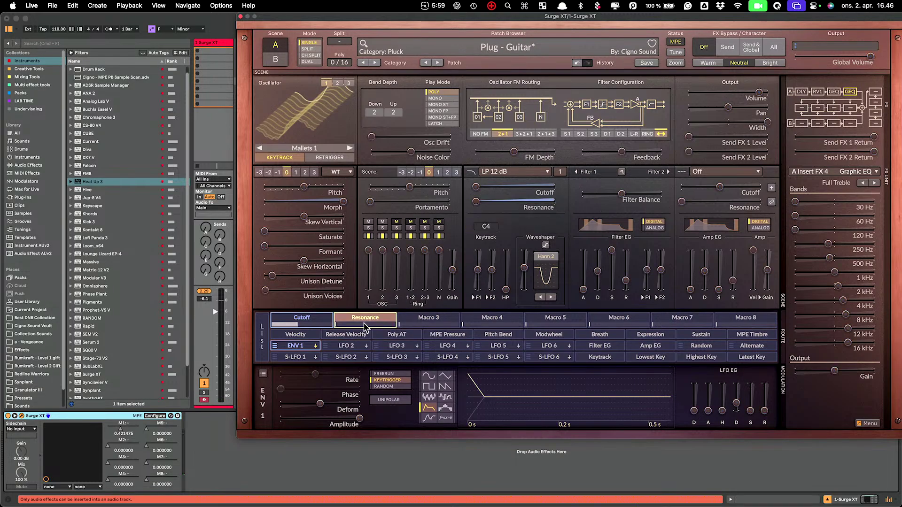
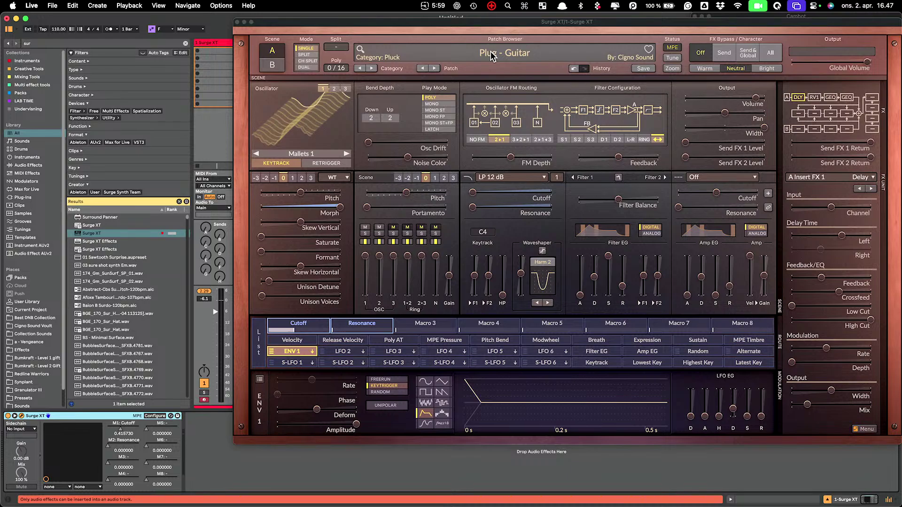
Step: Move the plugin window back and switch its skin to Surge Classic
left_click_drag(546, 22, 328, 8)
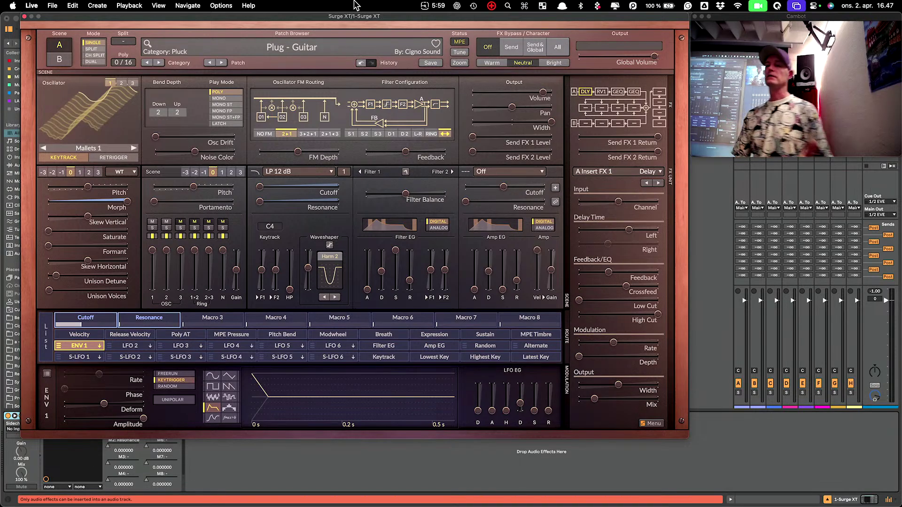
left_click(655, 424)
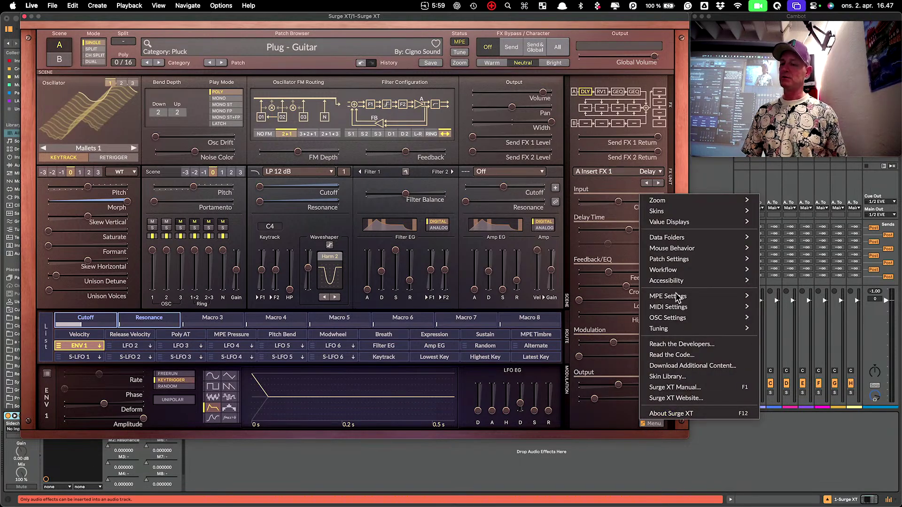
mouse_move(682, 207)
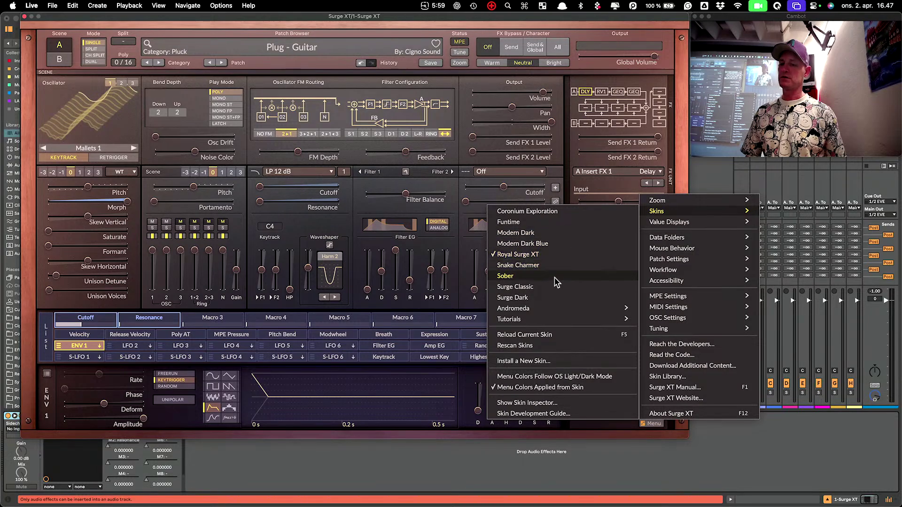
left_click(556, 288)
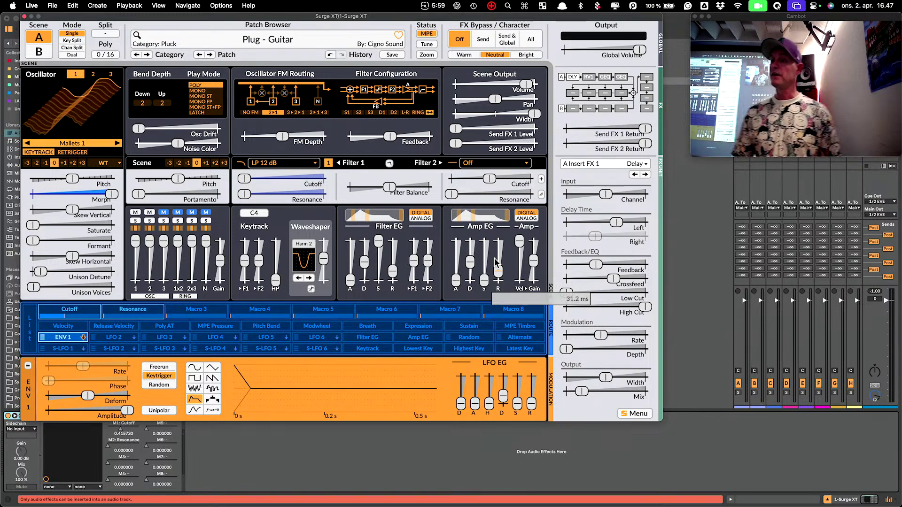
Step: Try the Funtime skin, followed by the Modern Dark skin
left_click(637, 414)
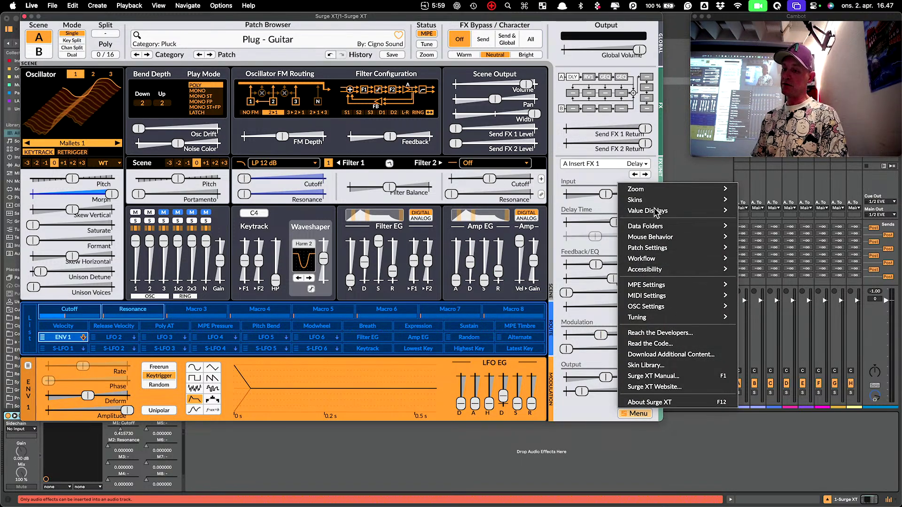
mouse_move(655, 198)
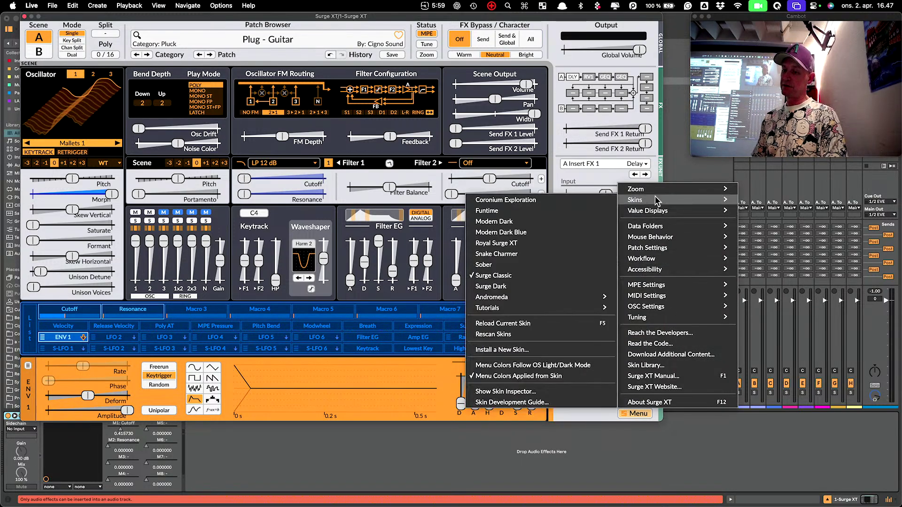
left_click(538, 217)
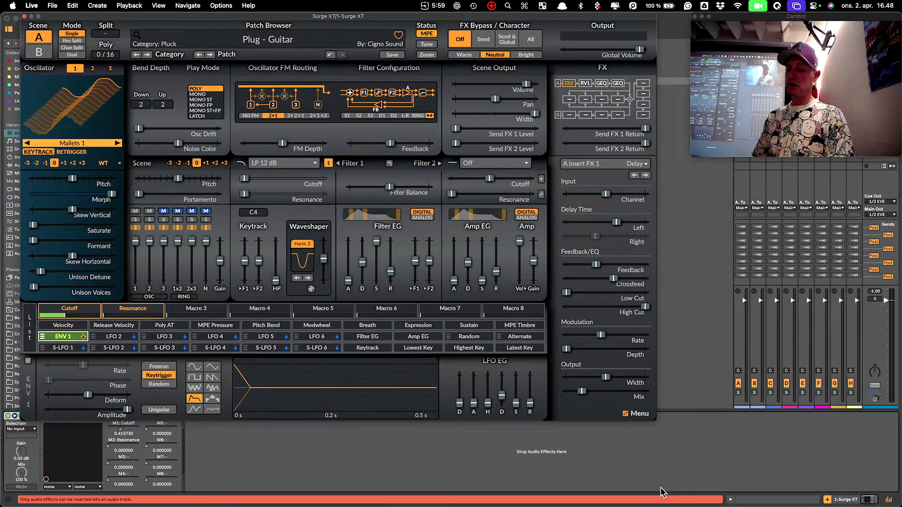
left_click(637, 413)
mouse_move(633, 206)
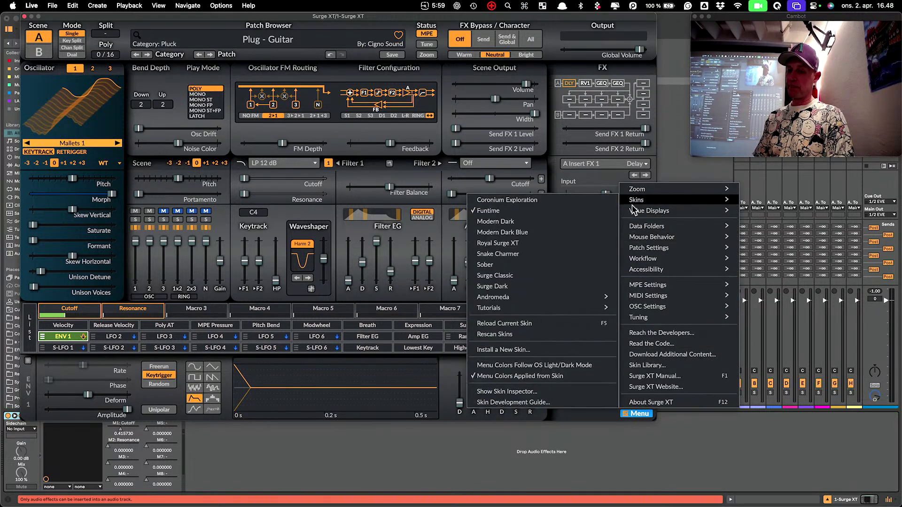
left_click(550, 223)
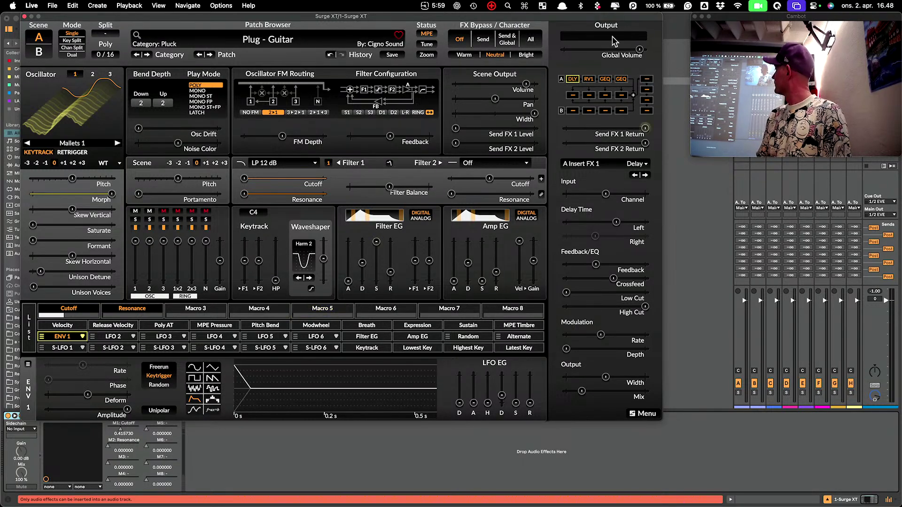
Step: Set the skin back to Royal Surge XT
left_click(645, 414)
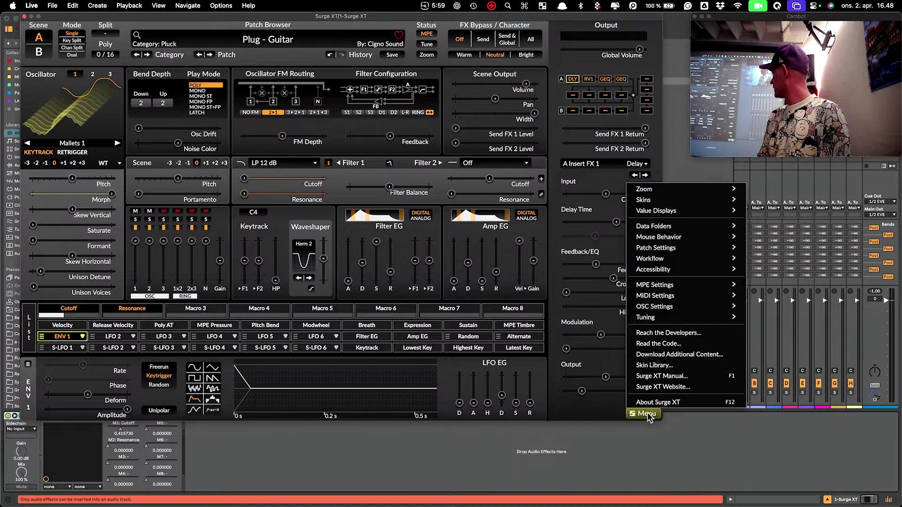
mouse_move(681, 200)
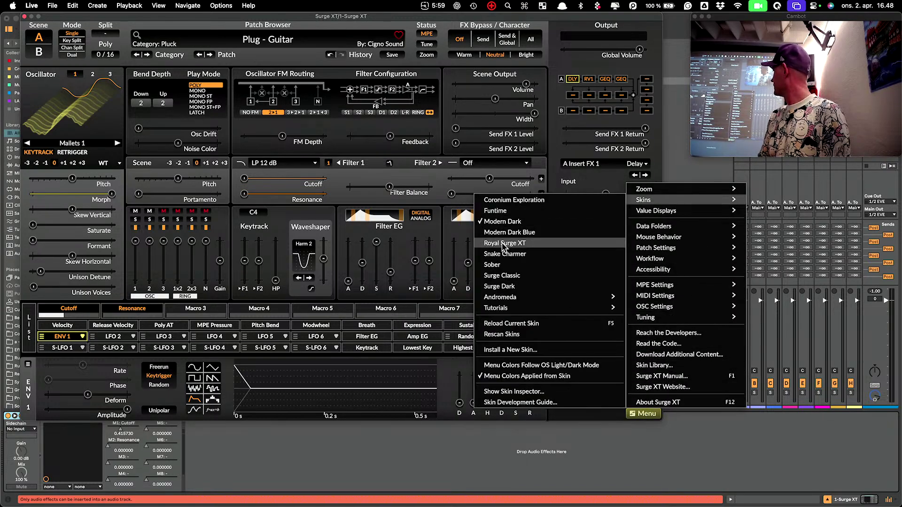
left_click(578, 239)
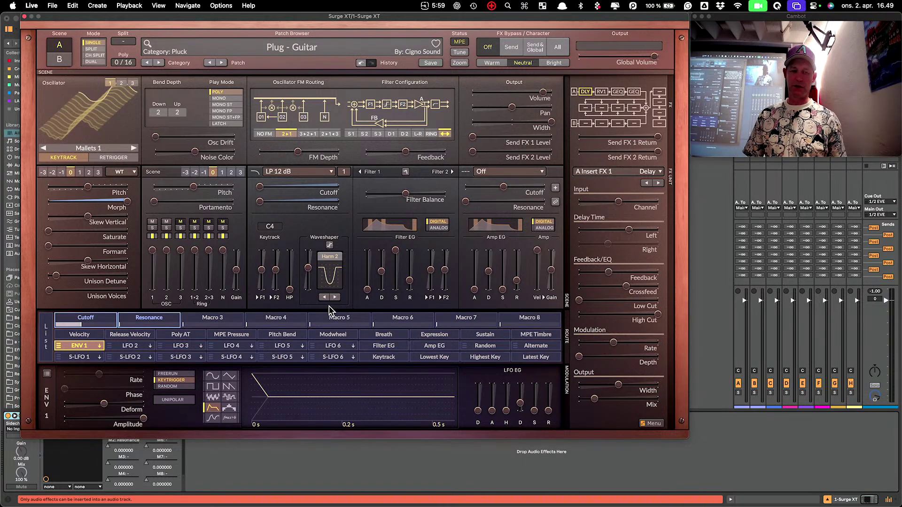
Step: Load the Init FM2 patch from the factory Templates category
left_click(298, 46)
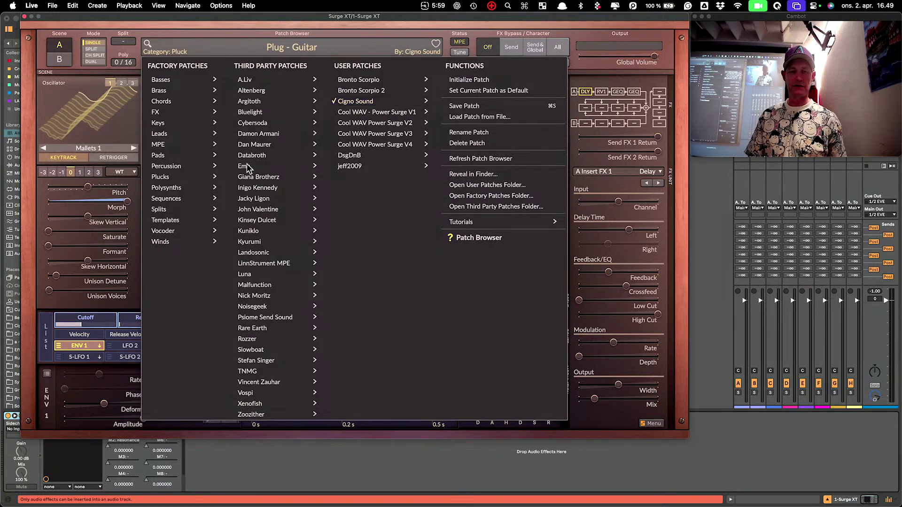
mouse_move(183, 210)
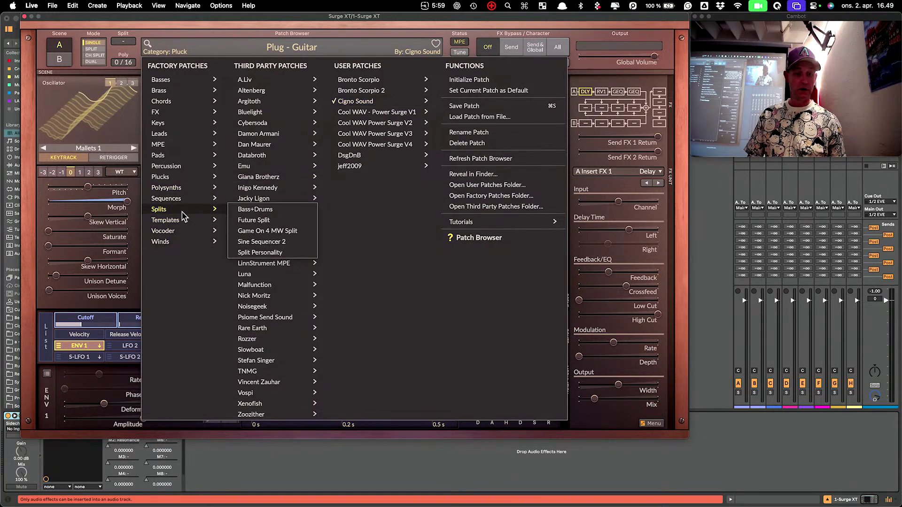
left_click(276, 295)
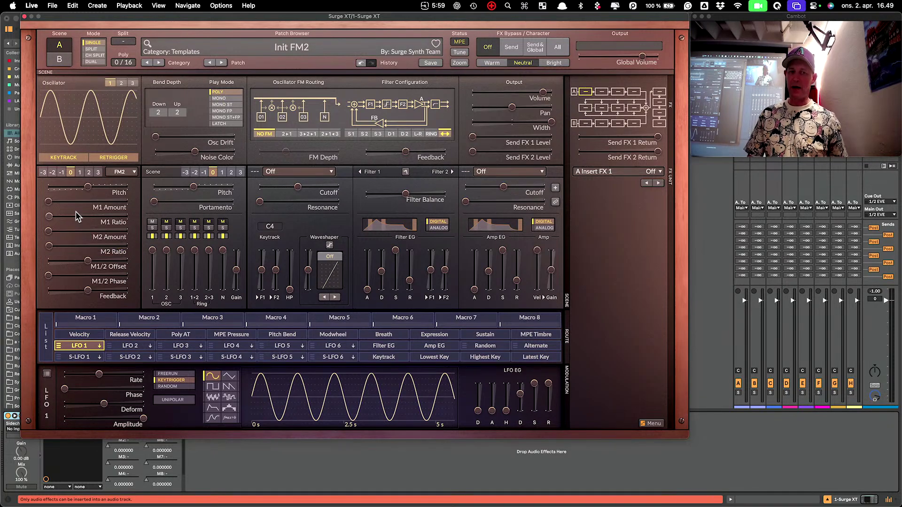
Step: Try raising oscillator 1's M1 Amount to about 42 %, and return it to 0 %
mouse_move(74, 210)
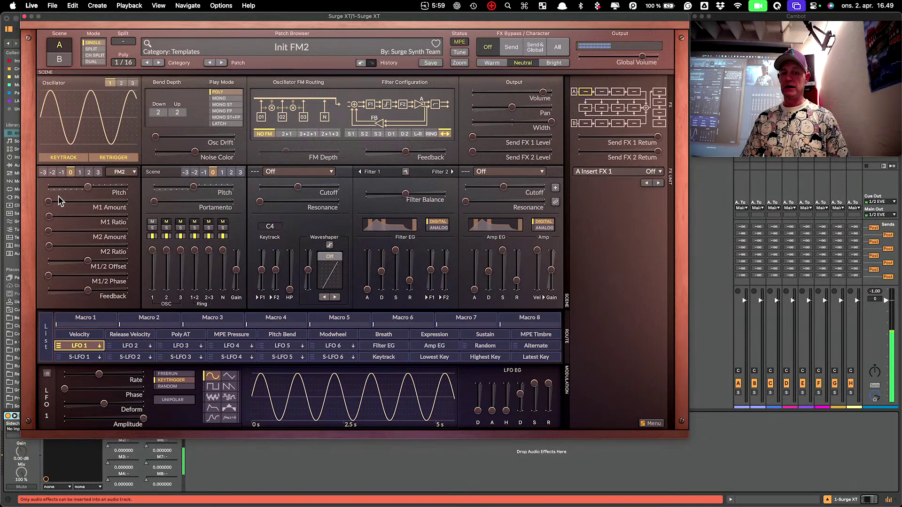
mouse_move(47, 205)
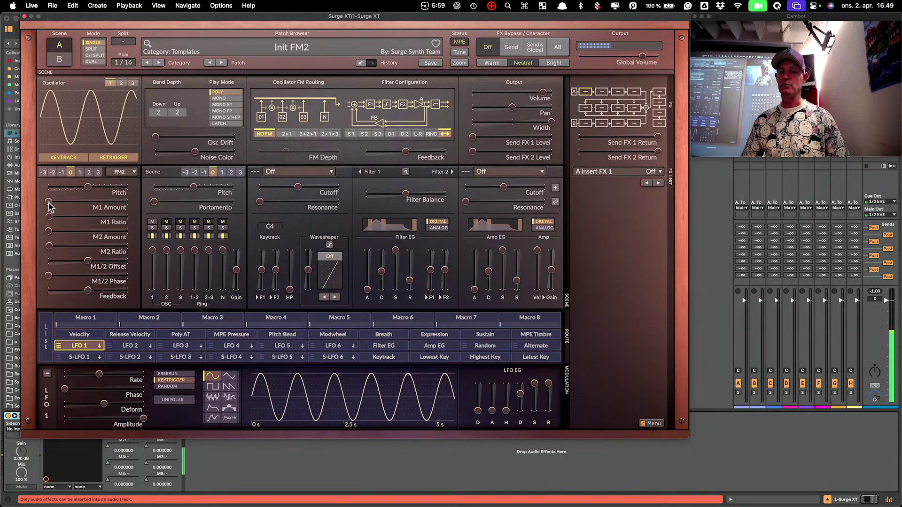
left_click_drag(49, 202, 81, 201)
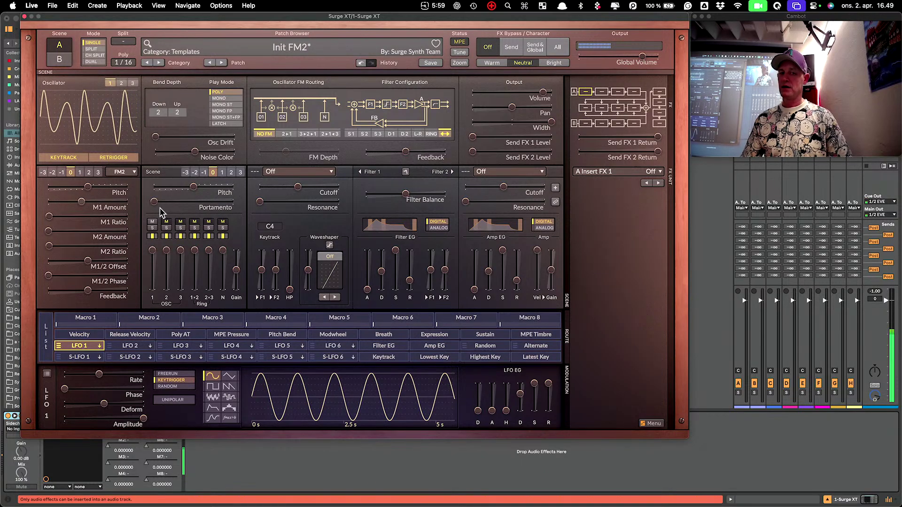
mouse_move(74, 206)
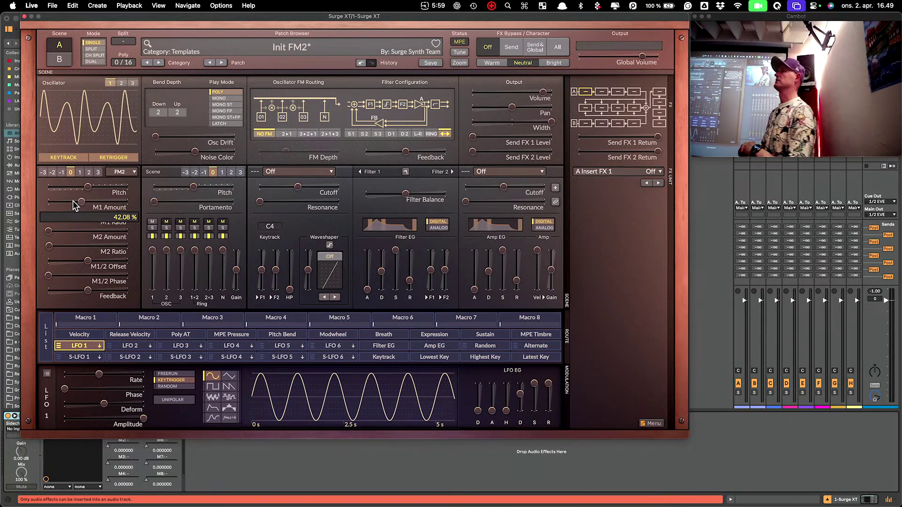
left_click_drag(72, 205, 47, 205)
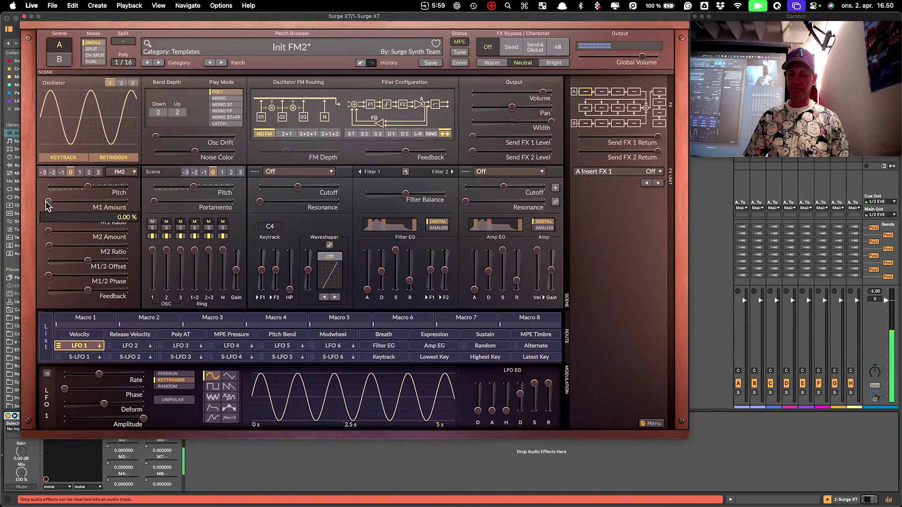
mouse_move(48, 202)
left_mouse_down()
mouse_move(127, 202)
mouse_move(48, 202)
left_mouse_up()
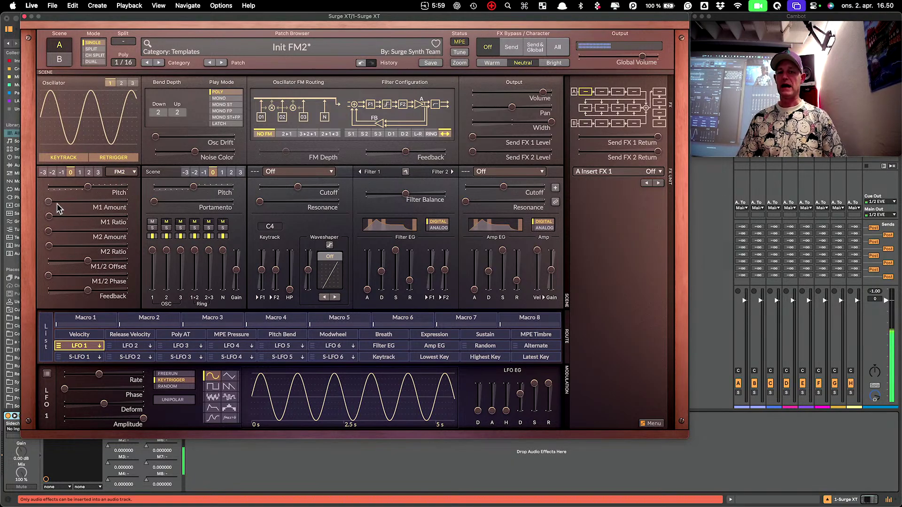
Step: Set the oscillator FM routing to 2>1, display oscillator 2, and vary the FM Depth
left_click(286, 134)
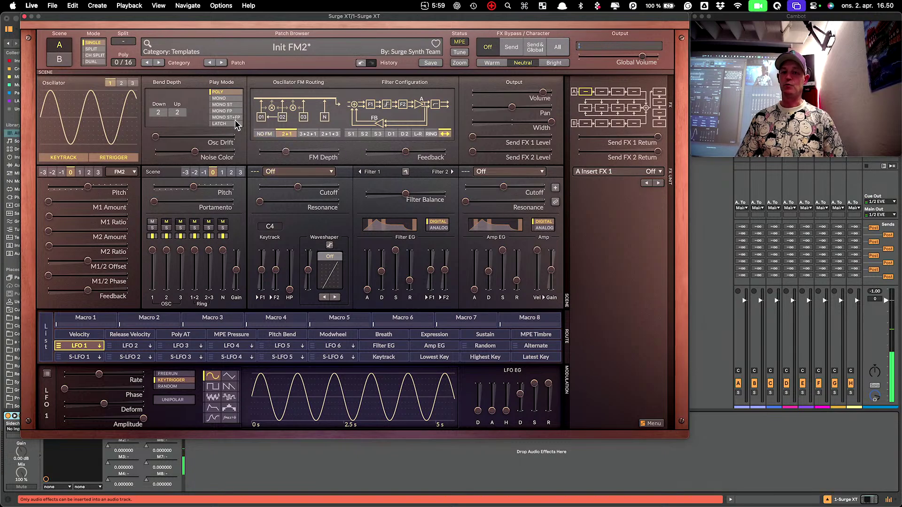
left_click(119, 84)
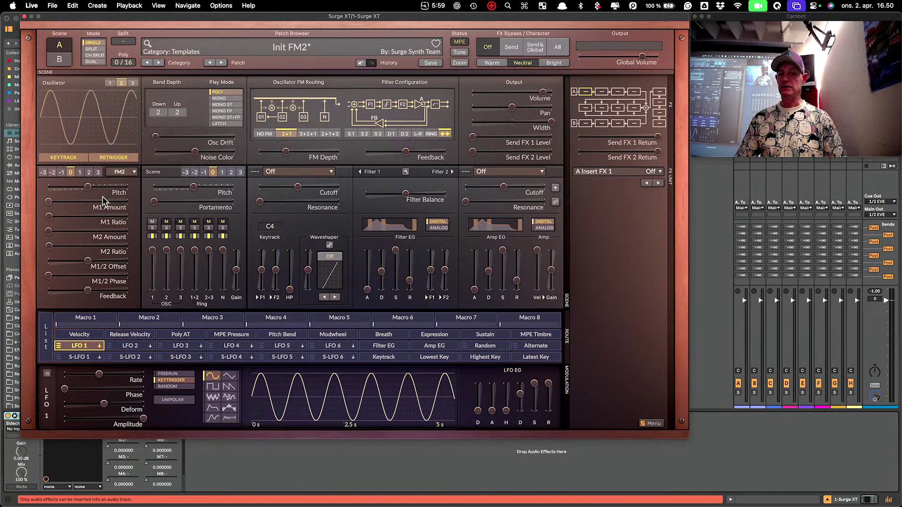
left_click_drag(281, 154, 263, 154)
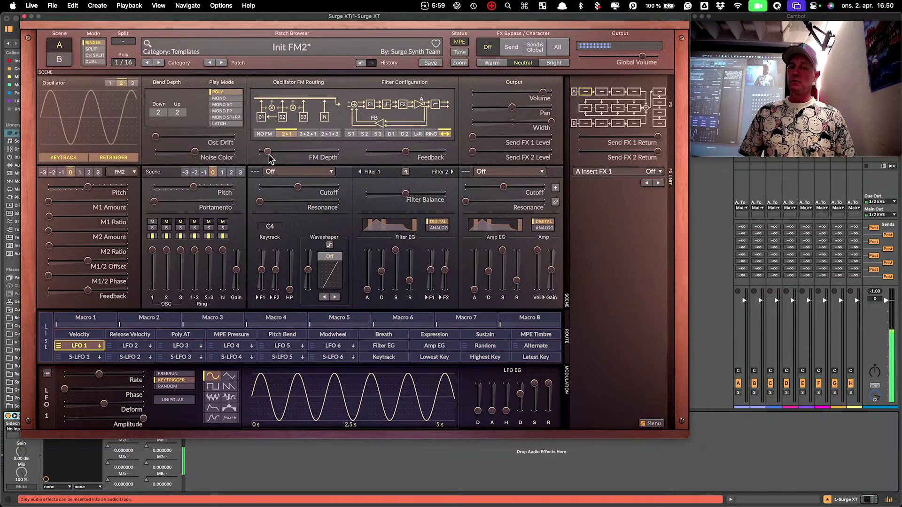
left_click_drag(269, 151, 295, 151)
Step: Try oscillator 2 at octaves 1, 2 and -2 while raising the FM Depth
left_click(80, 172)
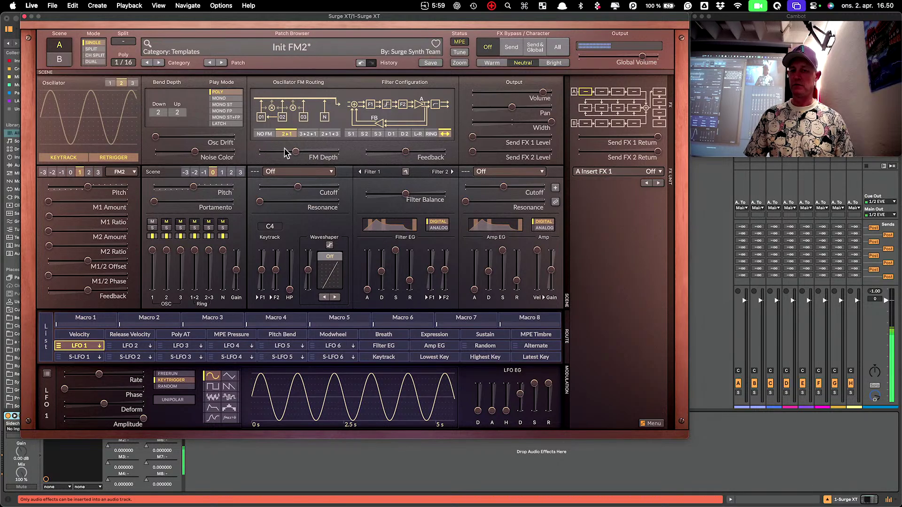
left_click_drag(295, 151, 300, 151)
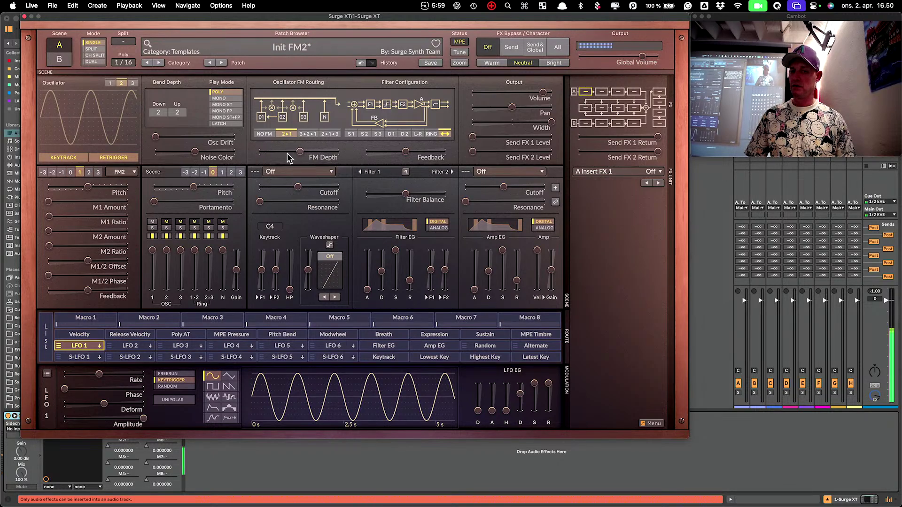
left_click(89, 173)
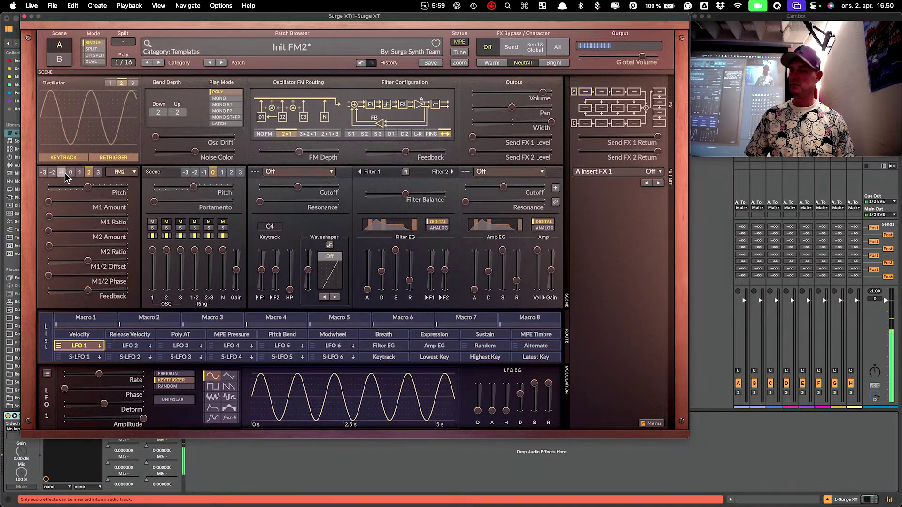
left_click(52, 172)
left_click_drag(297, 150, 335, 154)
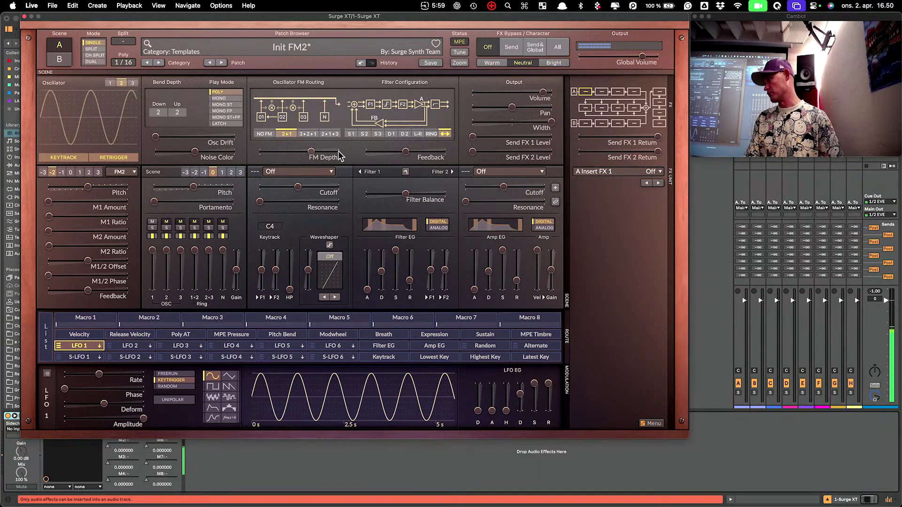
Step: Set oscillator 2's octave to -1 and lower the FM Depth
mouse_move(295, 148)
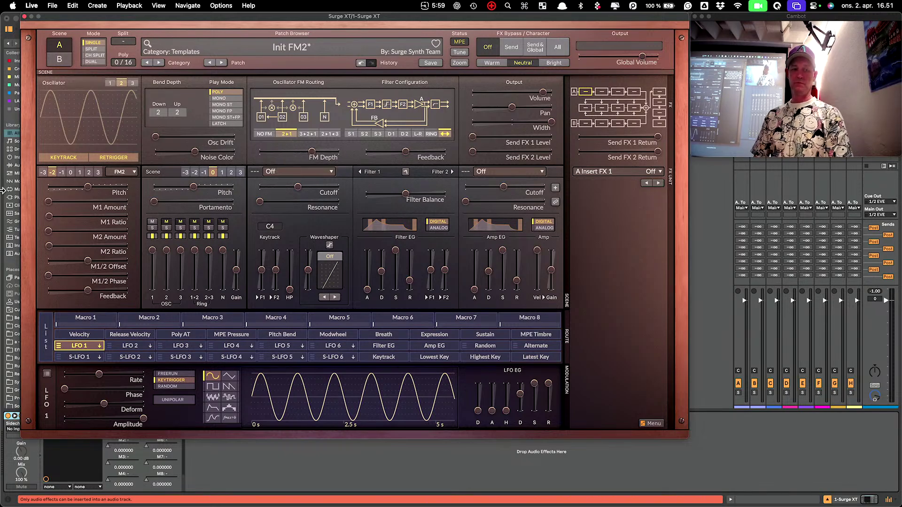
left_click(61, 172)
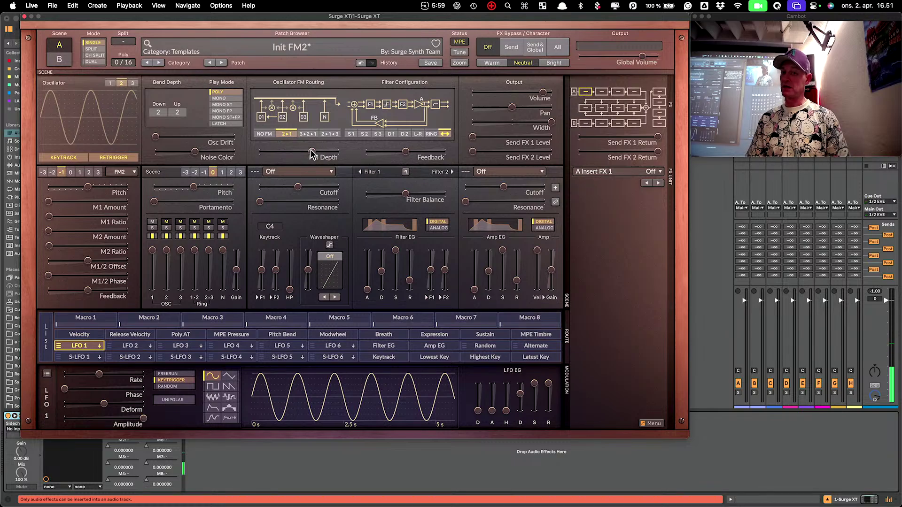
left_click_drag(311, 150, 277, 155)
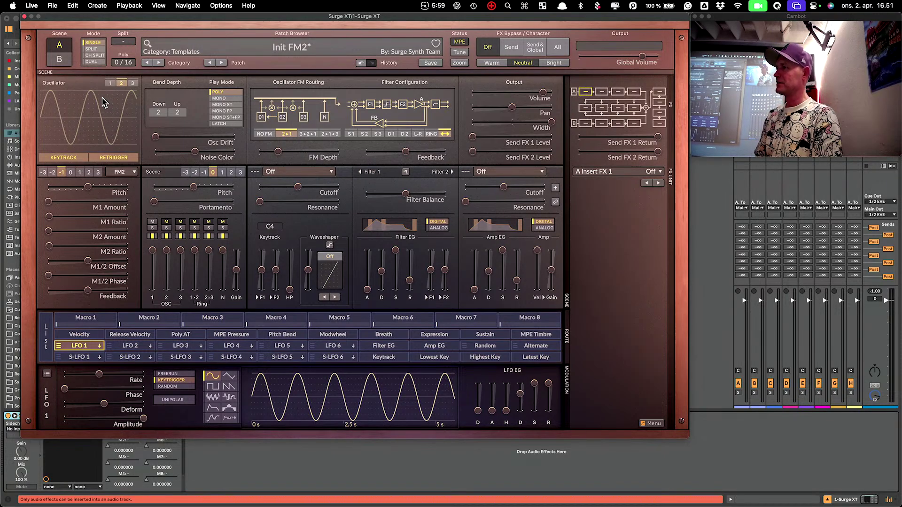
Step: View slide 12, on adding harmonics, of the Ableton Live & Push - Level 2 presentation in Google Slides, and return to Live
mouse_move(202, 505)
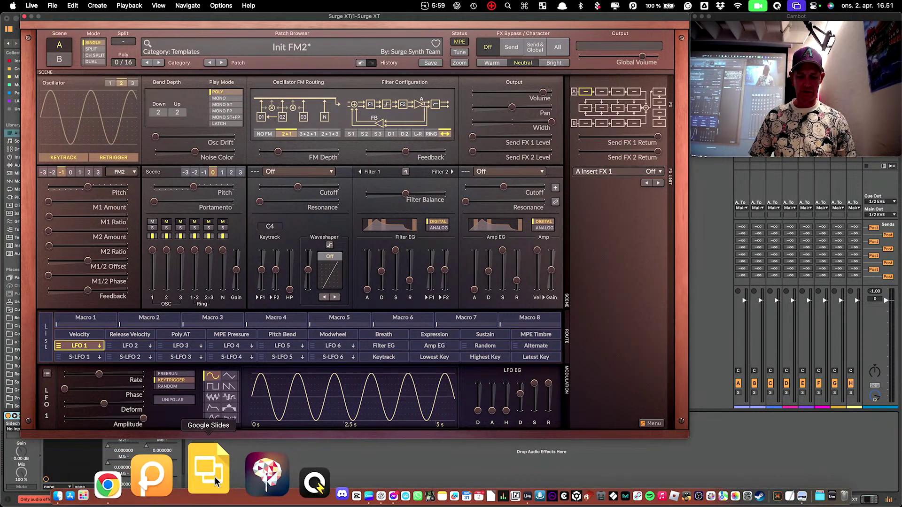
left_click(216, 478)
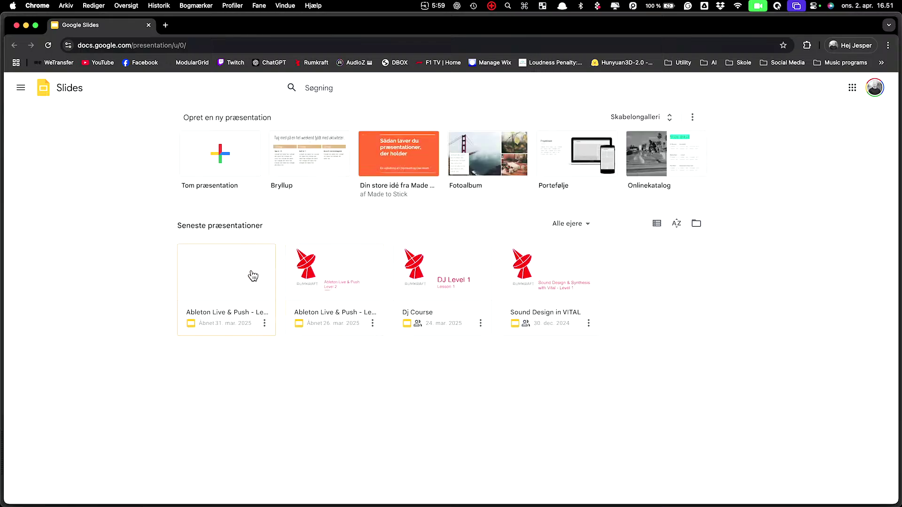
left_click(303, 277)
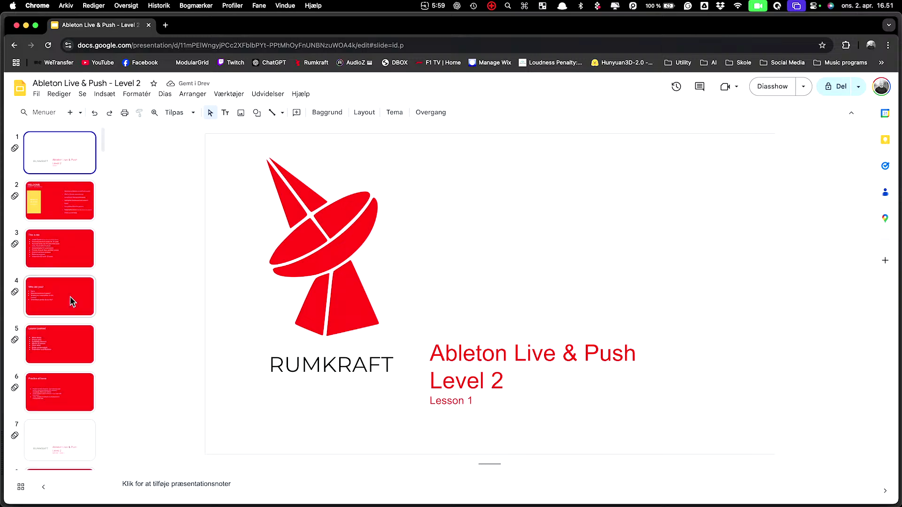
scroll(70, 297, "down", 10)
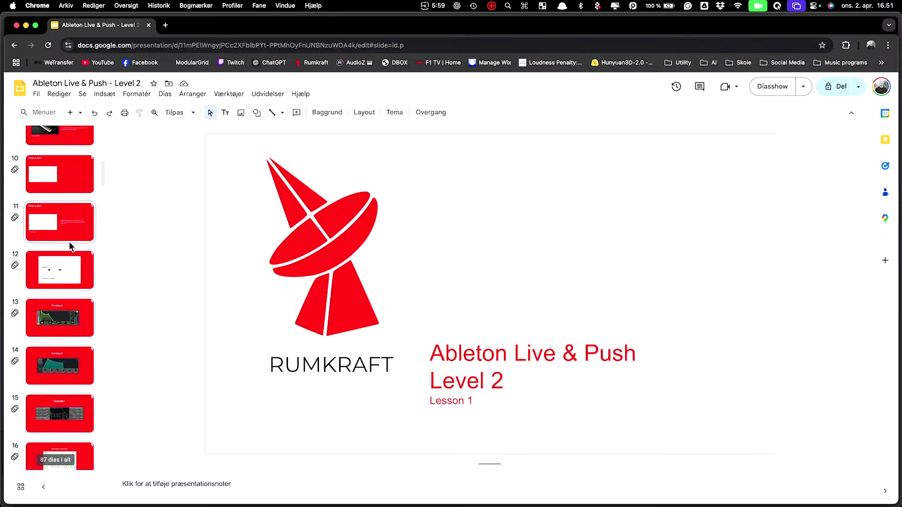
left_click(65, 281)
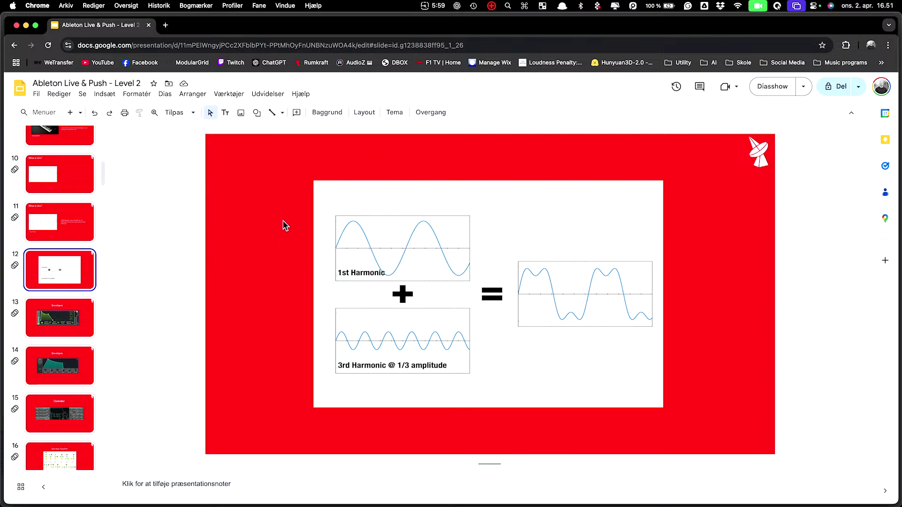
left_click(15, 25)
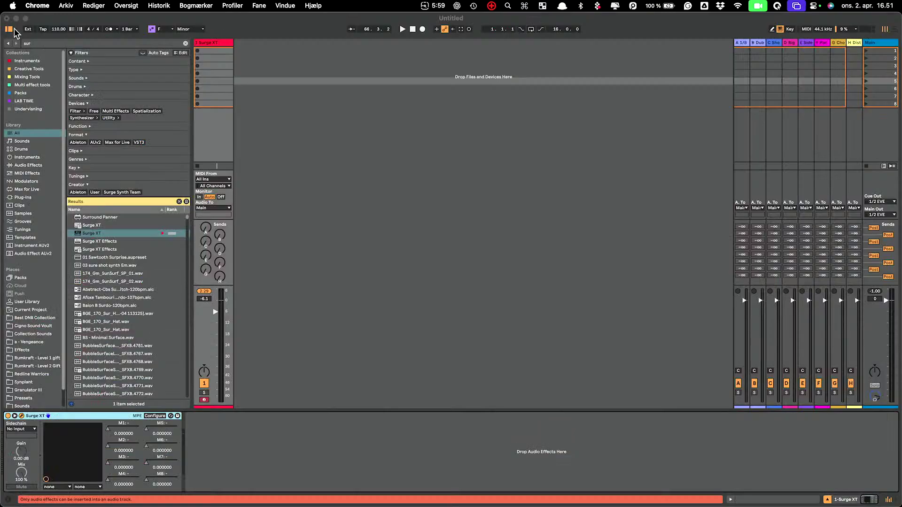
left_click(714, 210)
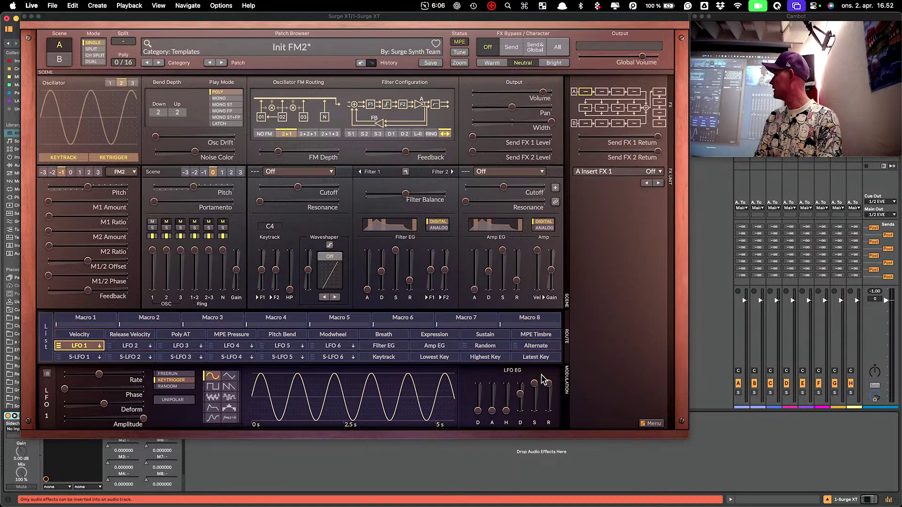
Step: Modulate Filter 1 Keytrack from LFO 2 by about ±84.26 % and try the LFO's unipolar mode on and off
left_click(136, 348)
left_click(140, 347)
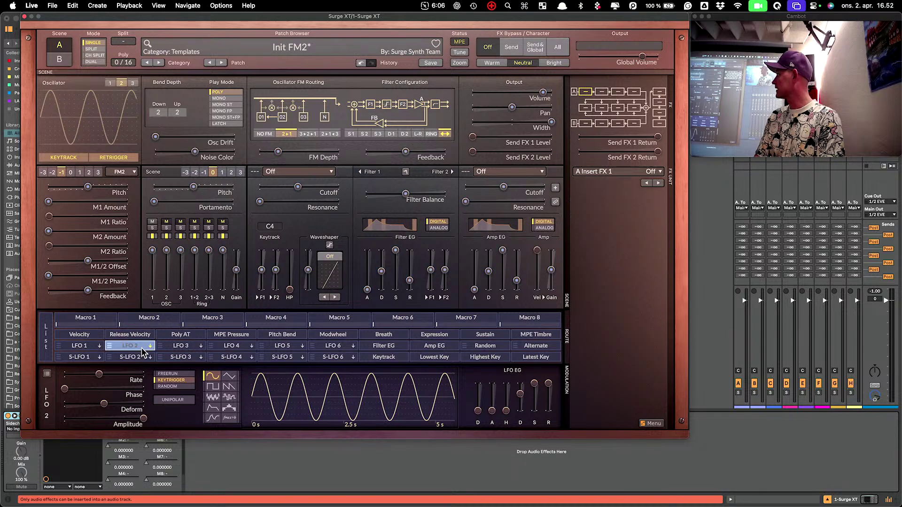
left_click_drag(264, 272, 263, 252)
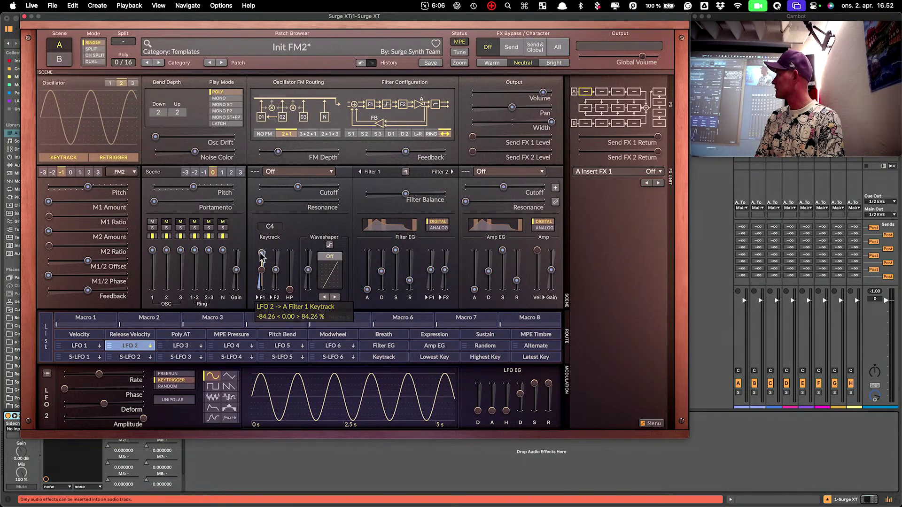
left_click(161, 399)
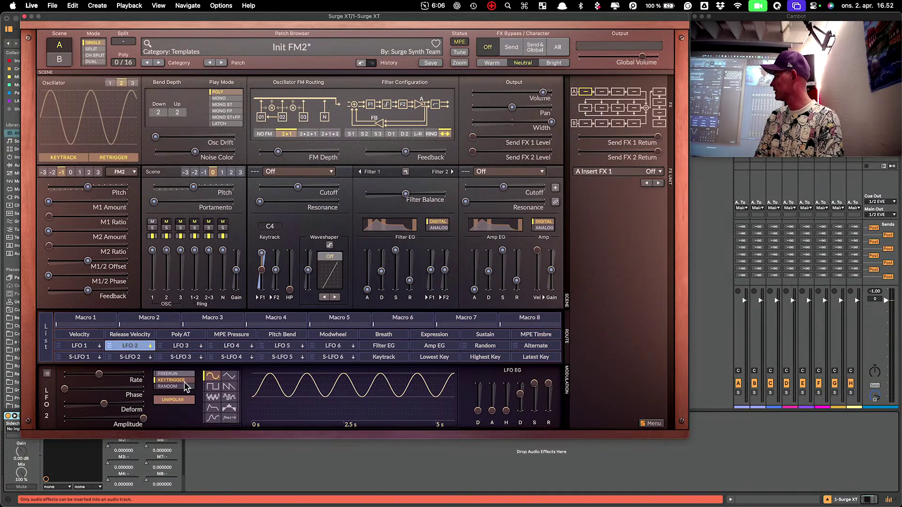
left_click(170, 401)
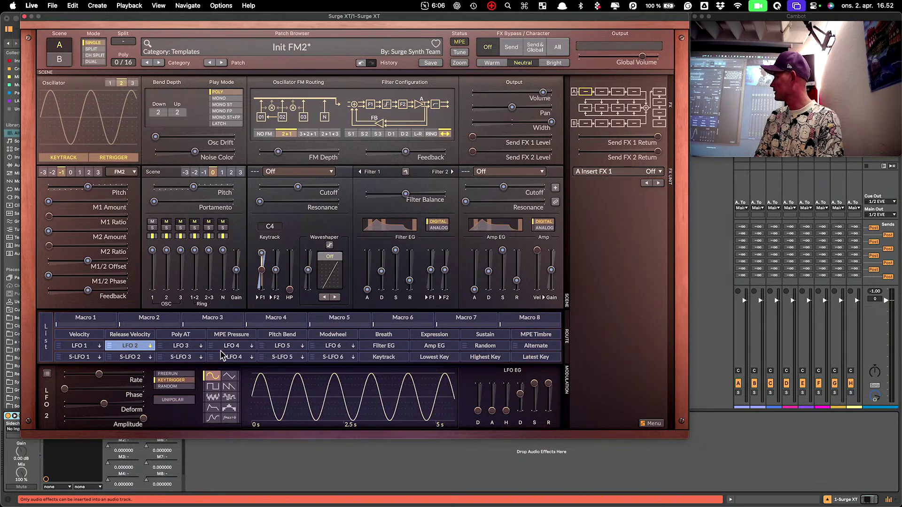
Step: Clear the LFO 2 modulation from Filter 1 Keytrack and look through the source categories available for adding modulation
right_click(261, 273)
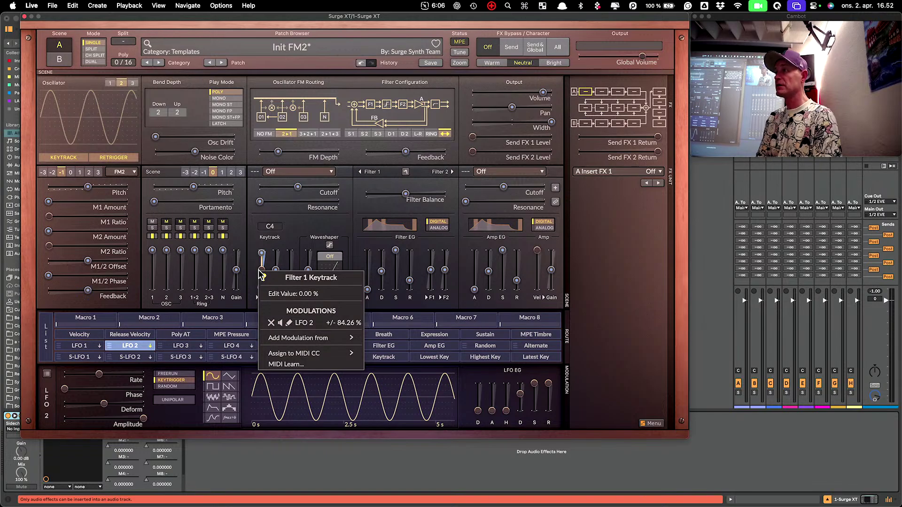
left_click(271, 323)
right_click(262, 272)
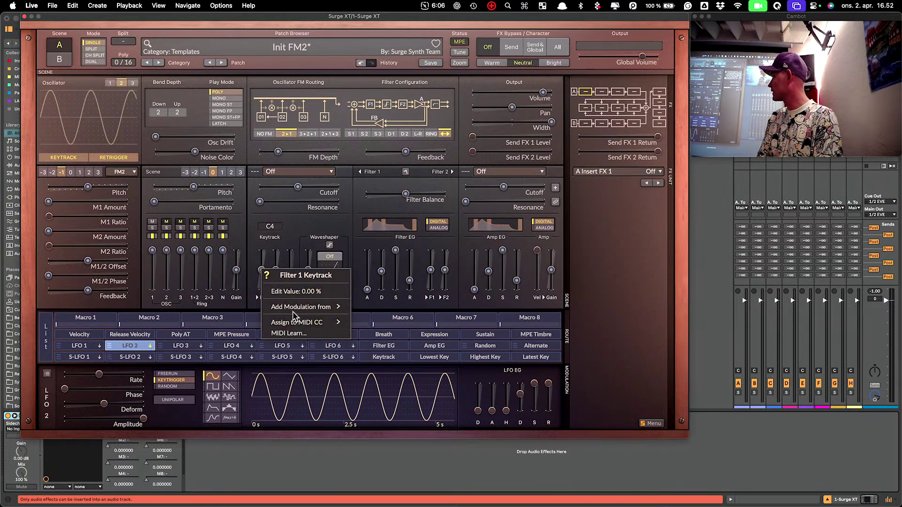
mouse_move(295, 308)
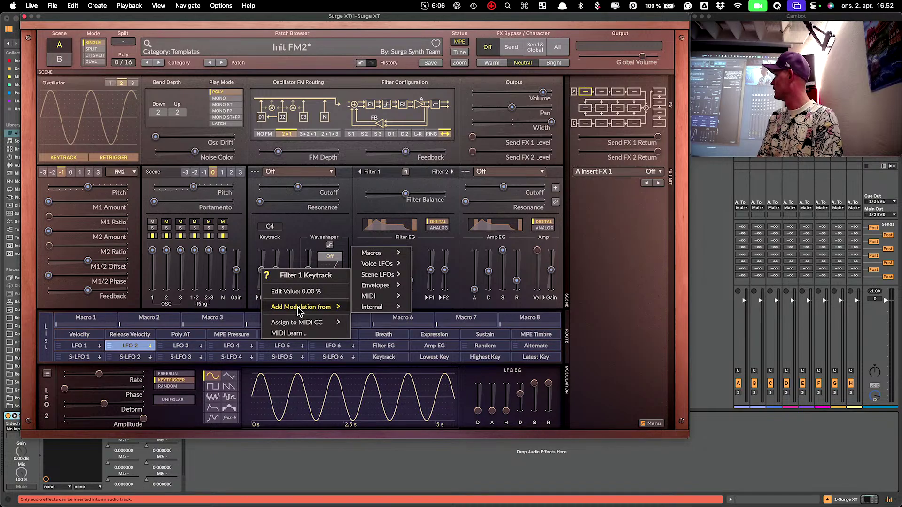
mouse_move(372, 288)
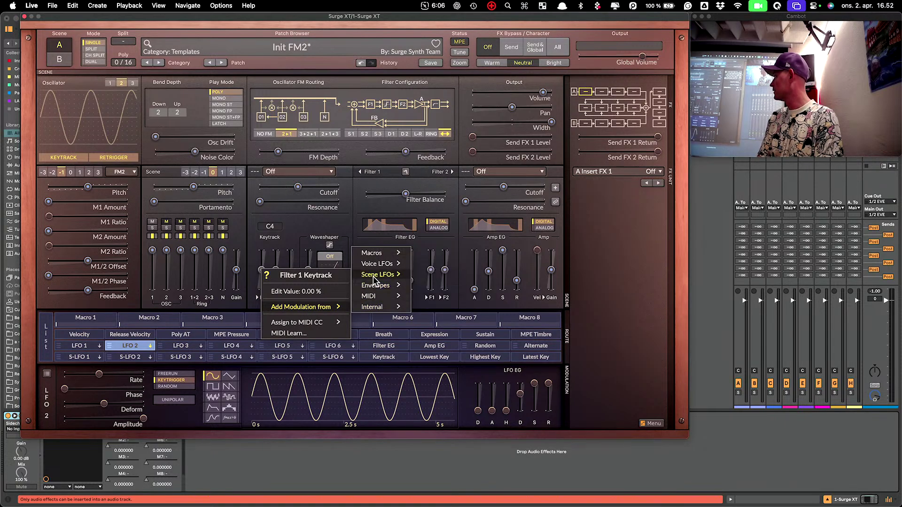
mouse_move(376, 265)
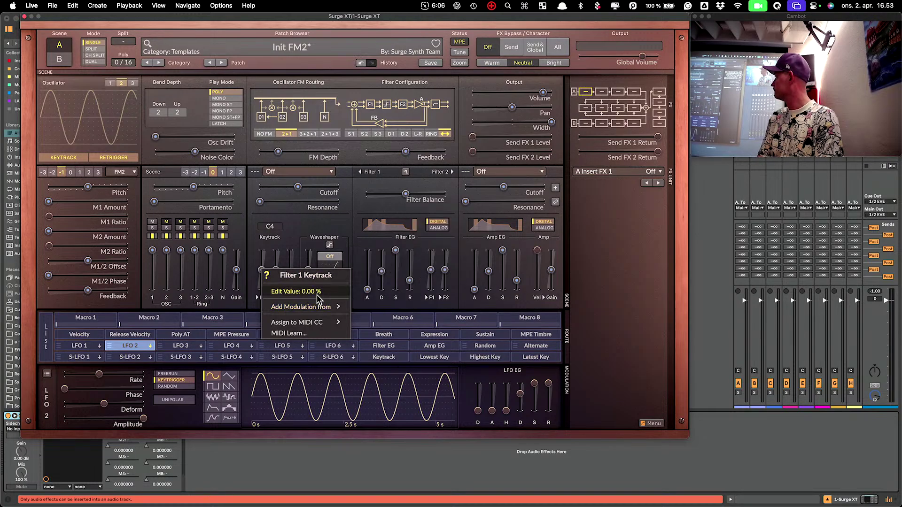
left_click(294, 231)
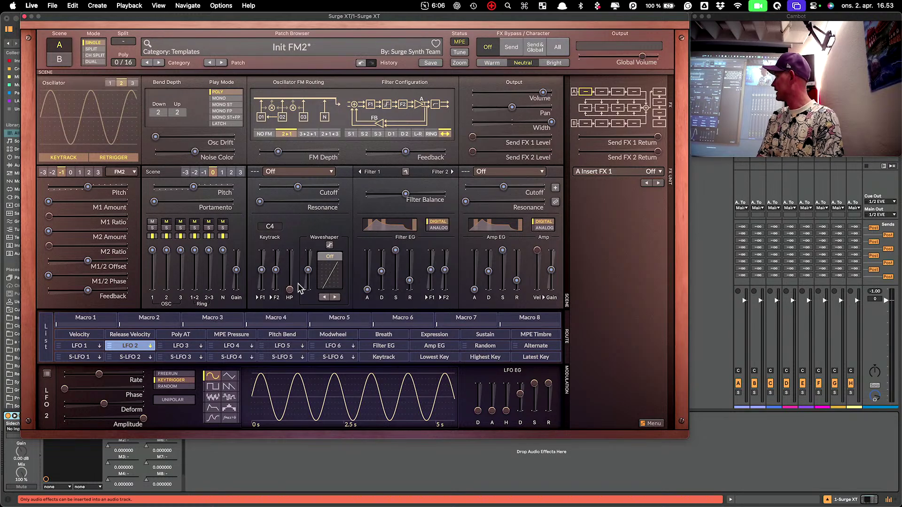
Step: Open the online manual's help section for the Waveshaper Drive parameter
right_click(307, 270)
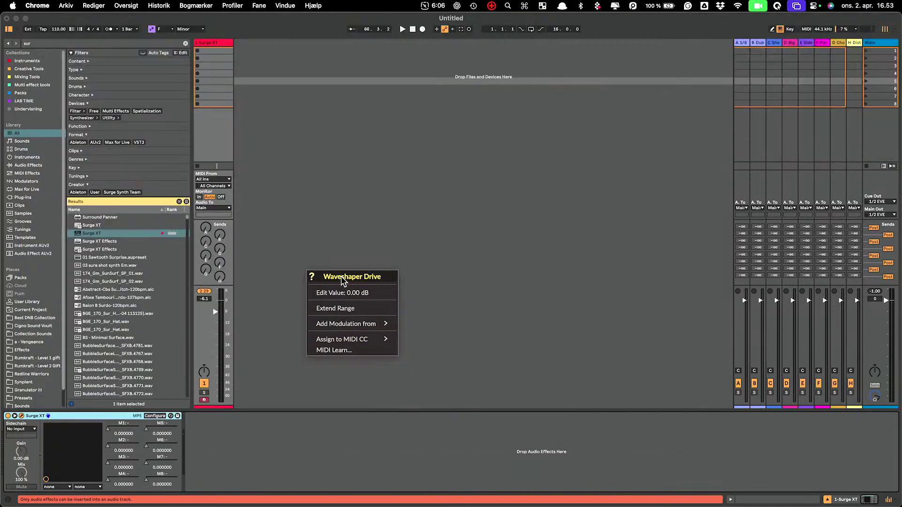
left_click(341, 276)
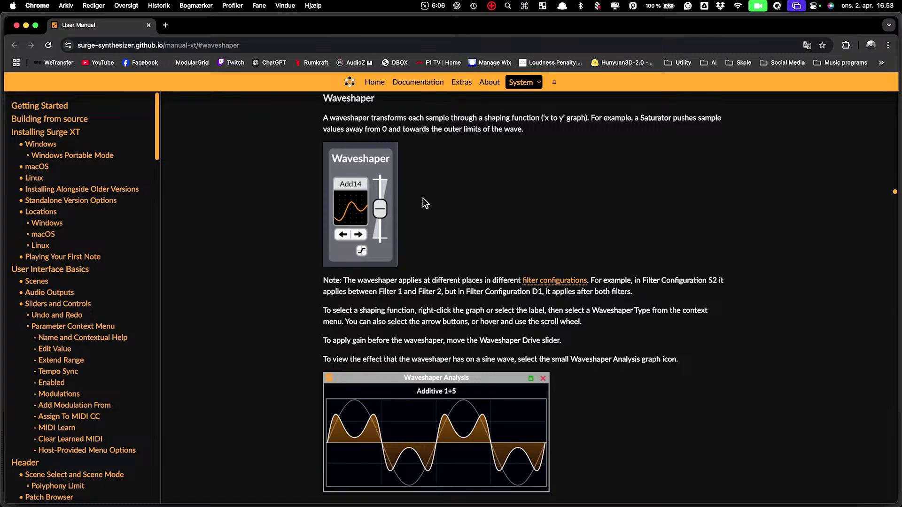
Step: Open the Surge XT website's Skin Library and look through the skins down to Nuv
mouse_move(408, 85)
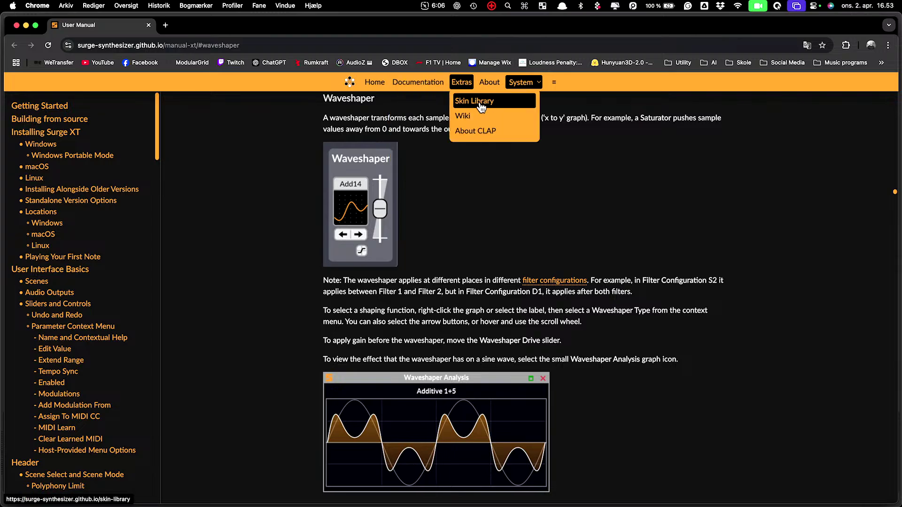
left_click(478, 101)
scroll(644, 201, "down", 9)
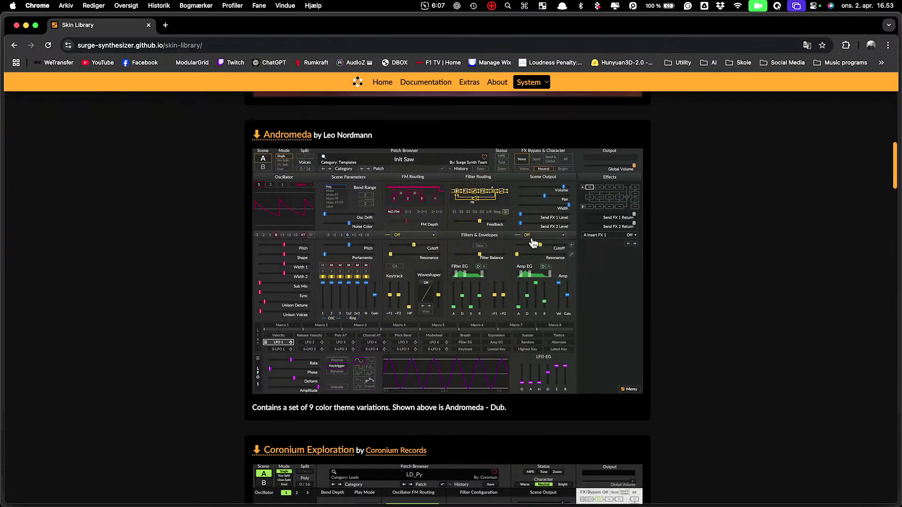
scroll(545, 234, "down", 6)
scroll(553, 226, "down", 20)
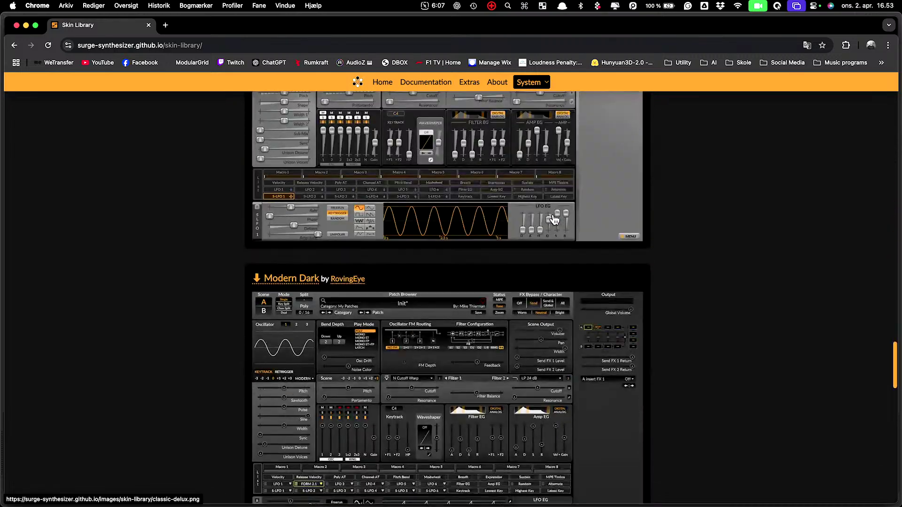
scroll(555, 220, "down", 15)
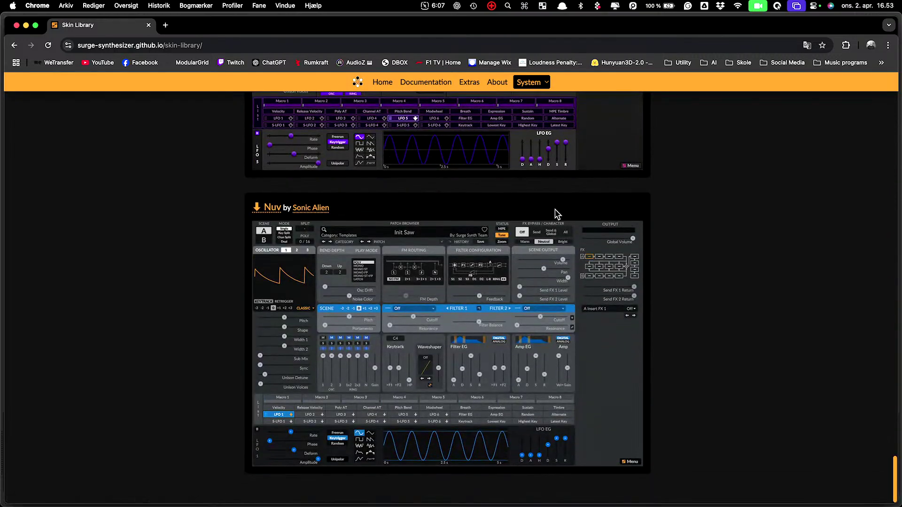
scroll(546, 188, "up", 3)
scroll(544, 183, "up", 1)
Step: Open the Surge Wiki from the website, look over its article list, and return to Ableton Live
left_click(470, 83)
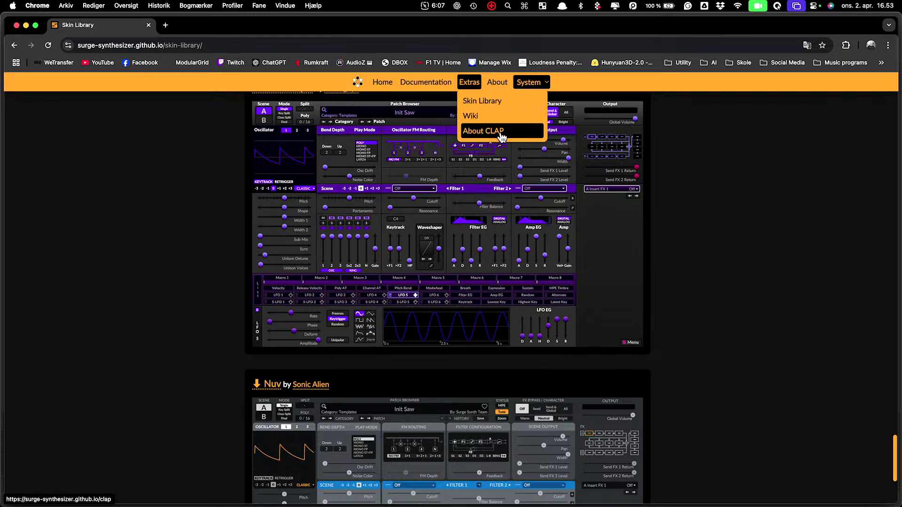
left_click(490, 116)
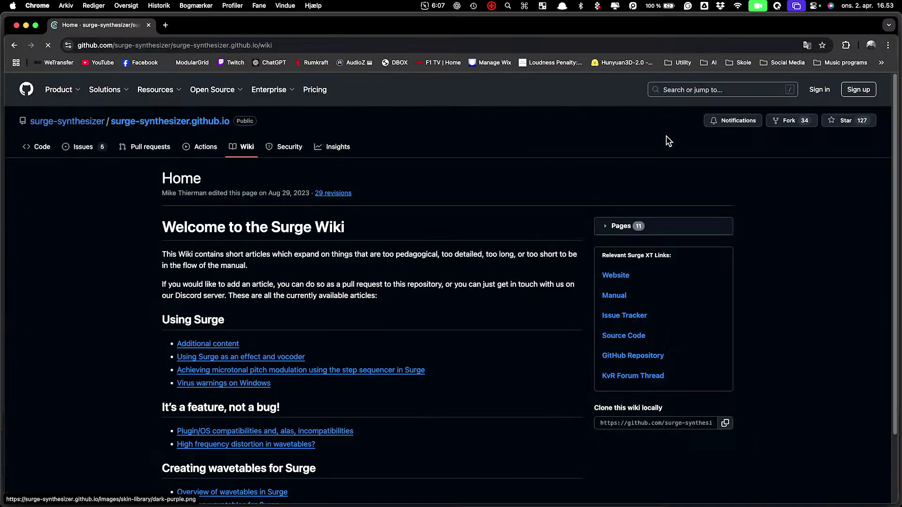
scroll(329, 227, "down", 4)
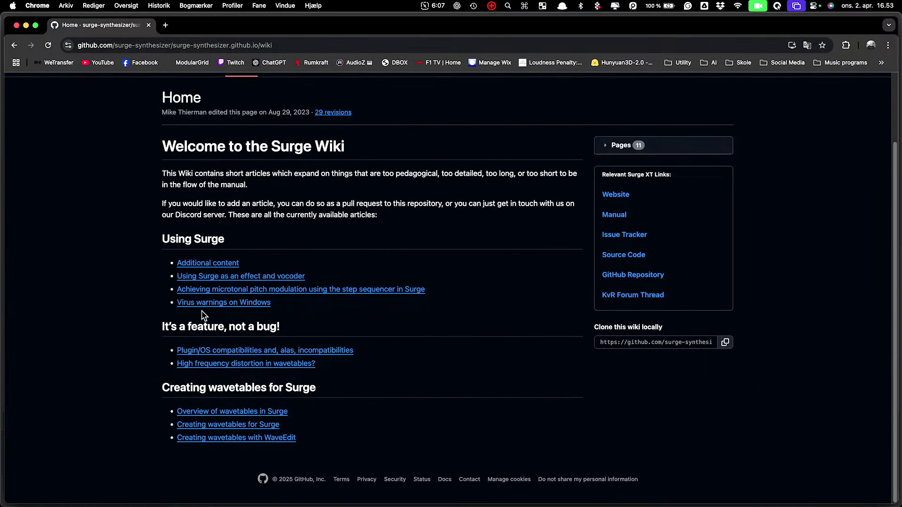
scroll(459, 393, "up", 4)
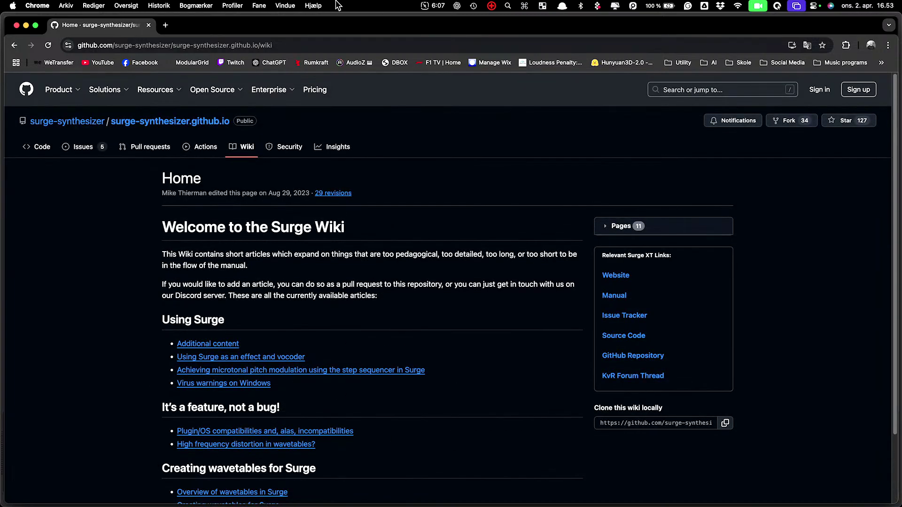
key("super+Tab")
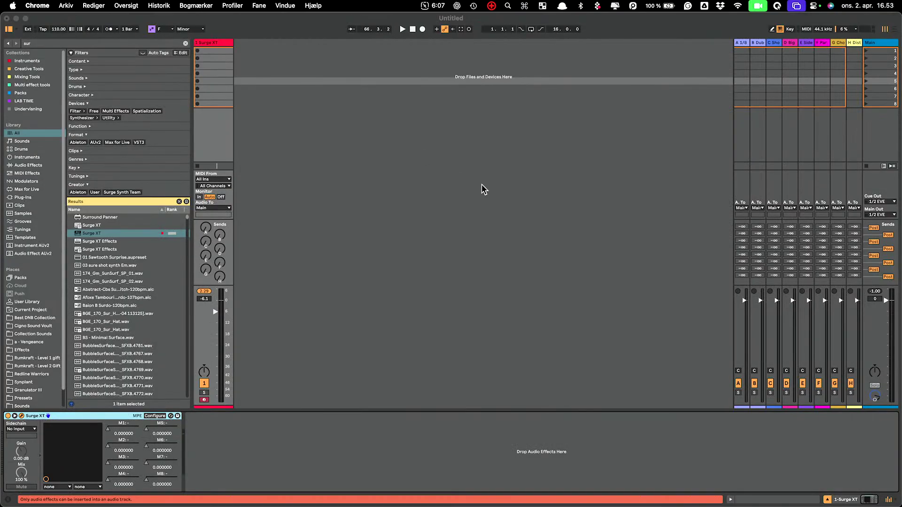